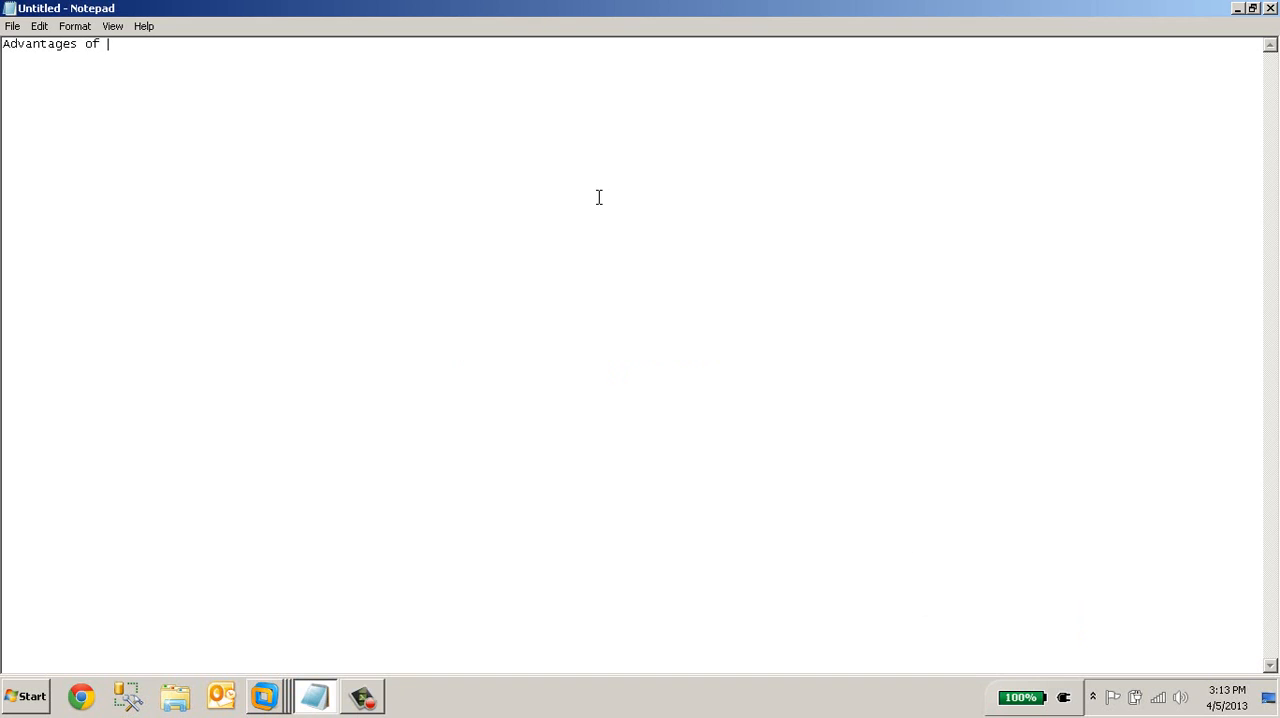
# Complete the heading as "Advantages of alwayson" and underline it with a row of dashes
pyautogui.write('wayson')
pyautogui.press('Return')
pyautogui.write('----------------------')
pyautogui.press('Return')
pyautogui.press('Return')
# Write the first advantage below the heading: "1) It does not need witness server"
pyautogui.write('1)')
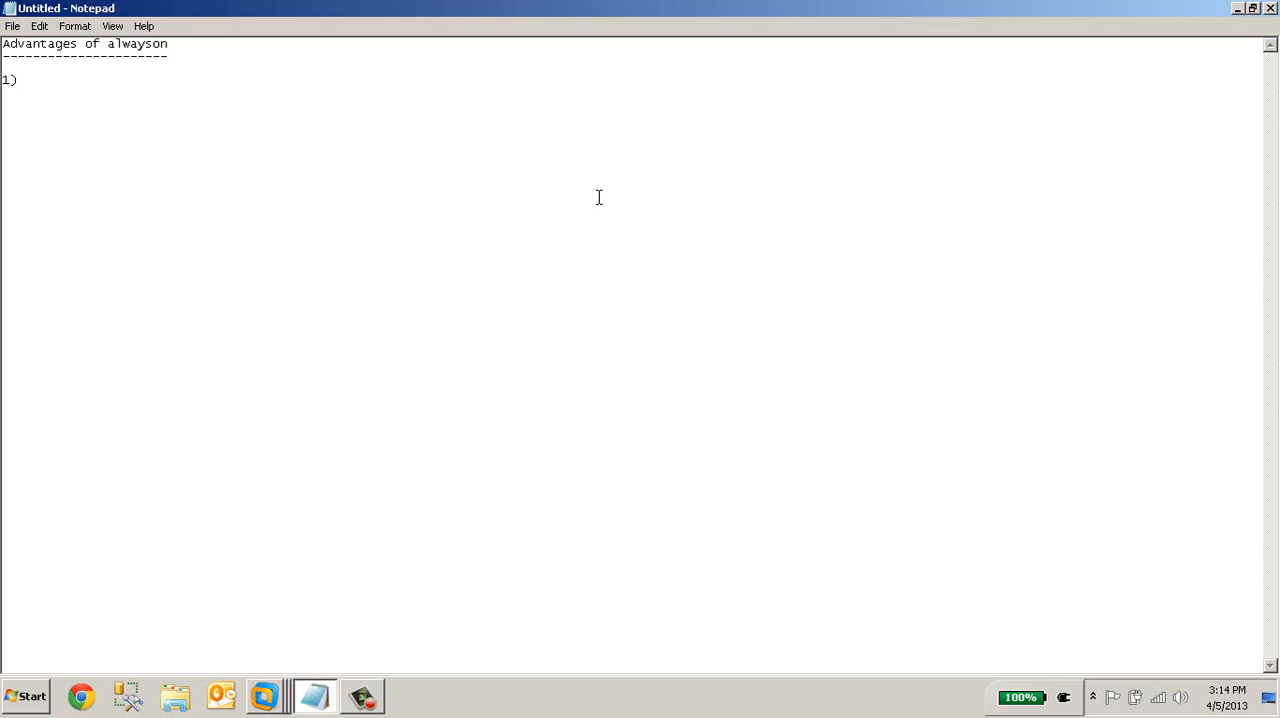
pyautogui.write('iT')
pyautogui.press('BackSpace')
pyautogui.press('BackSpace')
pyautogui.press('BackSpace')
pyautogui.write('It does not need witness server')
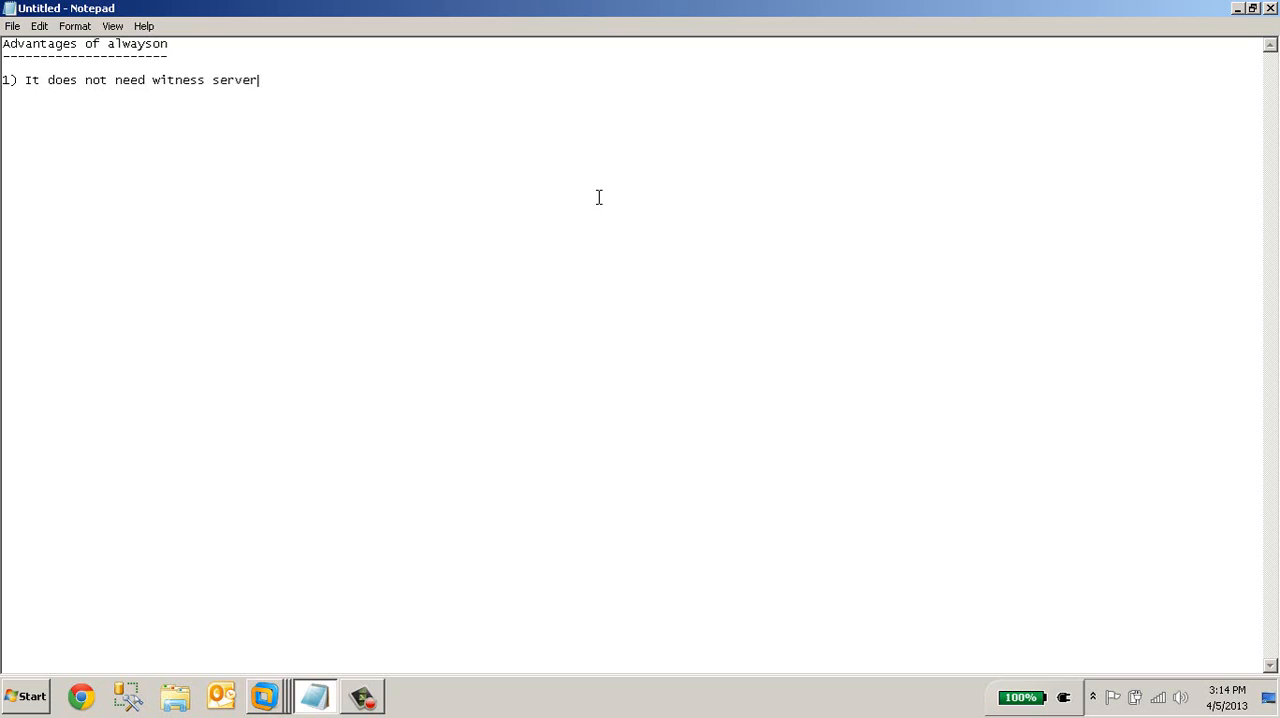
# Add the second advantage on a new line: "2) It uses log cache"
pyautogui.press('Return')
pyautogui.write('2) It uses log ac')
pyautogui.press('BackSpace')
pyautogui.press('BackSpace')
pyautogui.write('cache')
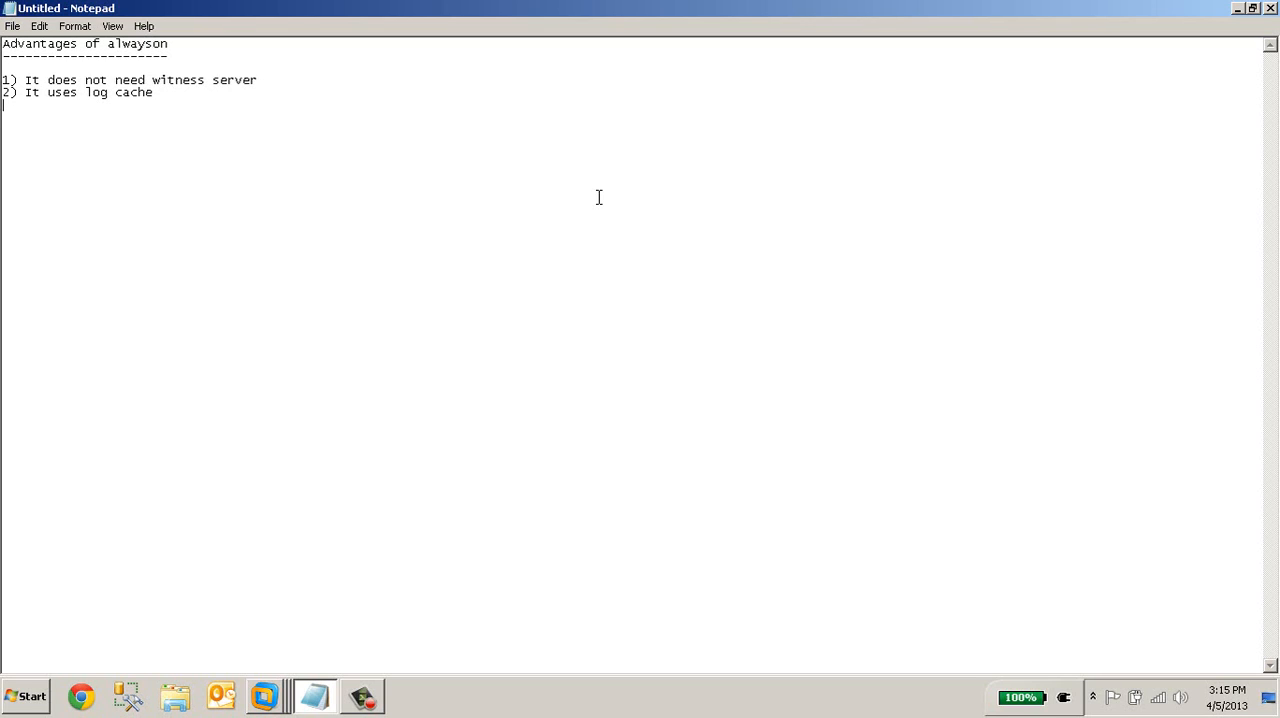
# Add the heading "Disadvantages of alwayson" a few lines below the list and underline it with dashes
pyautogui.press('Return')
pyautogui.press('Return')
pyautogui.write('Dsi')
pyautogui.press('BackSpace')
pyautogui.press('BackSpace')
pyautogui.write('isadvantages of alwayson -------------------------')
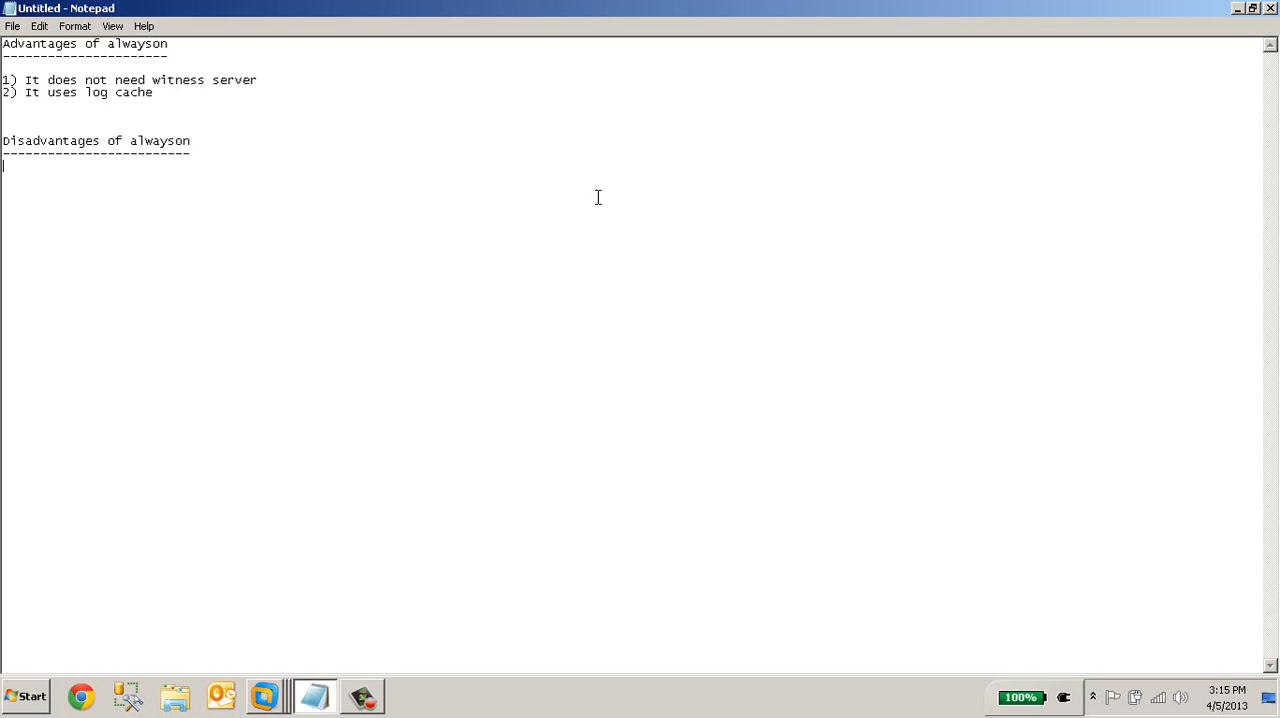
# Add the third advantage under item 2: "3) backup preferences, load balancing with the applicationintent"
pyautogui.press('Up')
pyautogui.press('Up')
pyautogui.press('Up')
pyautogui.press('Up')
pyautogui.press('Up')
pyautogui.write('3) ')
pyautogui.write('a')
pyautogui.press('BackSpace')
pyautogui.write('backup preferences, load ')
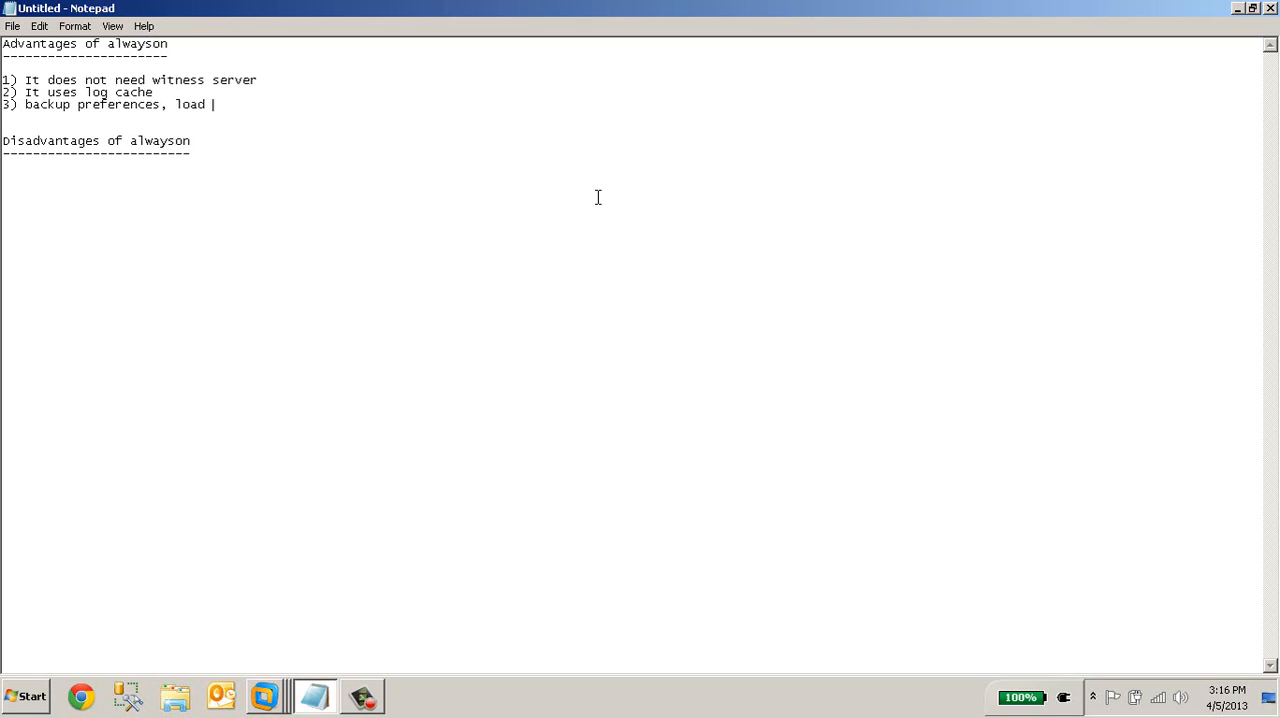
pyautogui.write('balancing with the applica')
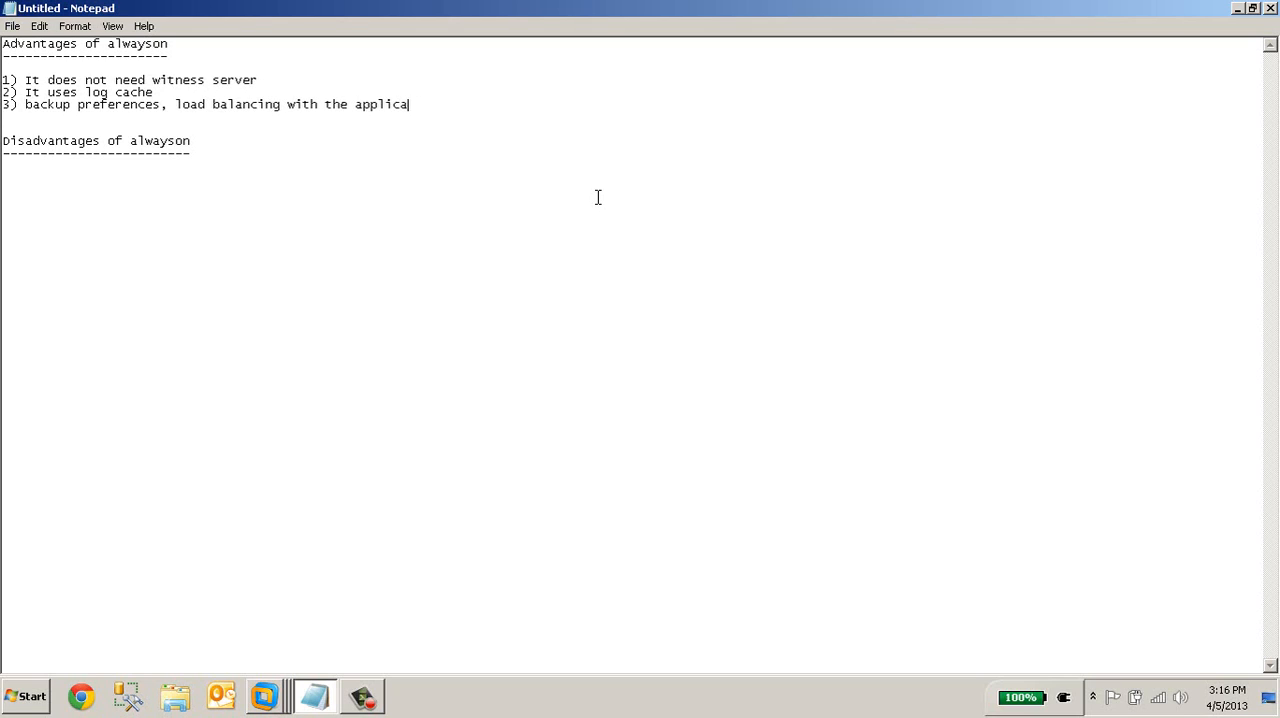
pyautogui.write('tionintent use')
# Insert "use of" before "applicationintent" in item 3 and end the line with ", etc.,"
pyautogui.press('BackSpace')
pyautogui.press('BackSpace')
pyautogui.press('BackSpace')
pyautogui.hotkey('ctrl', 'Left')
pyautogui.write('use of')
pyautogui.press('End')
pyautogui.write(',')
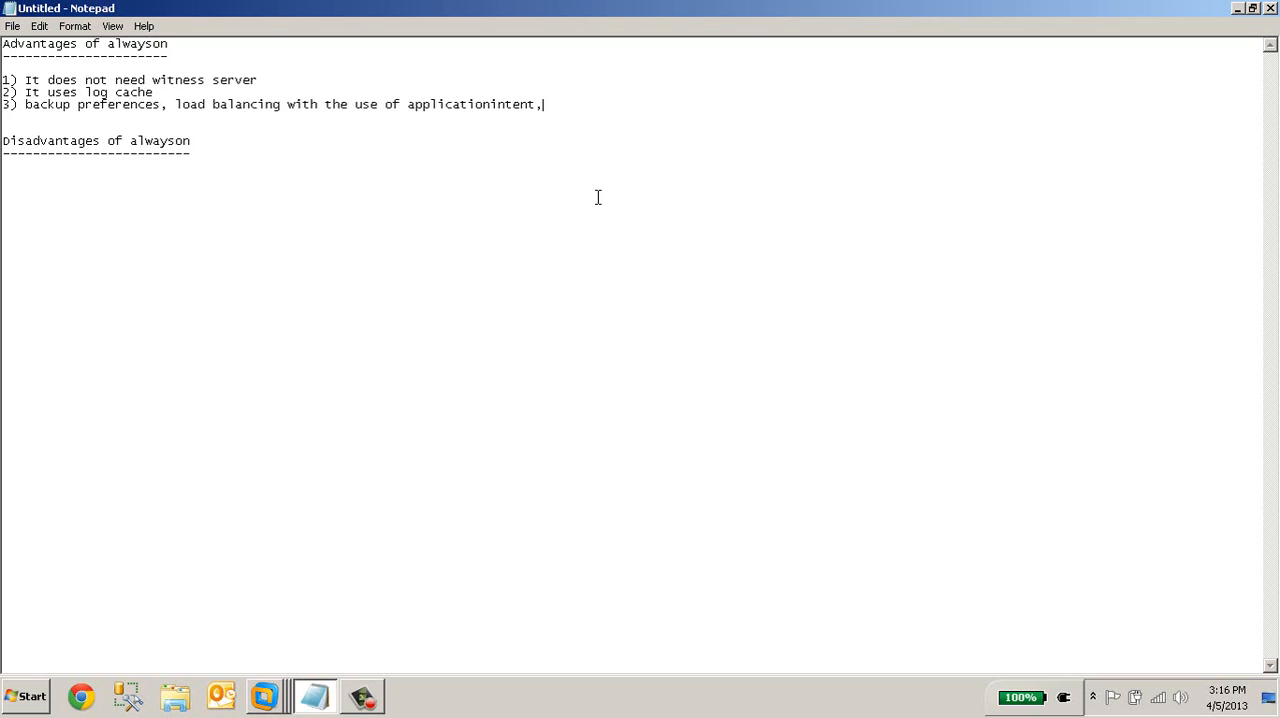
pyautogui.write(' etc.,')
# Start a numbered list with "1)" below the disadvantages heading
pyautogui.hotkey('ctrl', 'End')
pyautogui.press('Return')
pyautogui.write('1)')
# Insert "(limitation)" after "Disadvantages" in the second heading and lengthen its dashed underline
pyautogui.press('Up')
pyautogui.press('Up')
pyautogui.press('Up')
pyautogui.hotkey('ctrl', 'Right')
pyautogui.write('()')
pyautogui.press('Left')
pyautogui.press('Left')
pyautogui.write('limi')
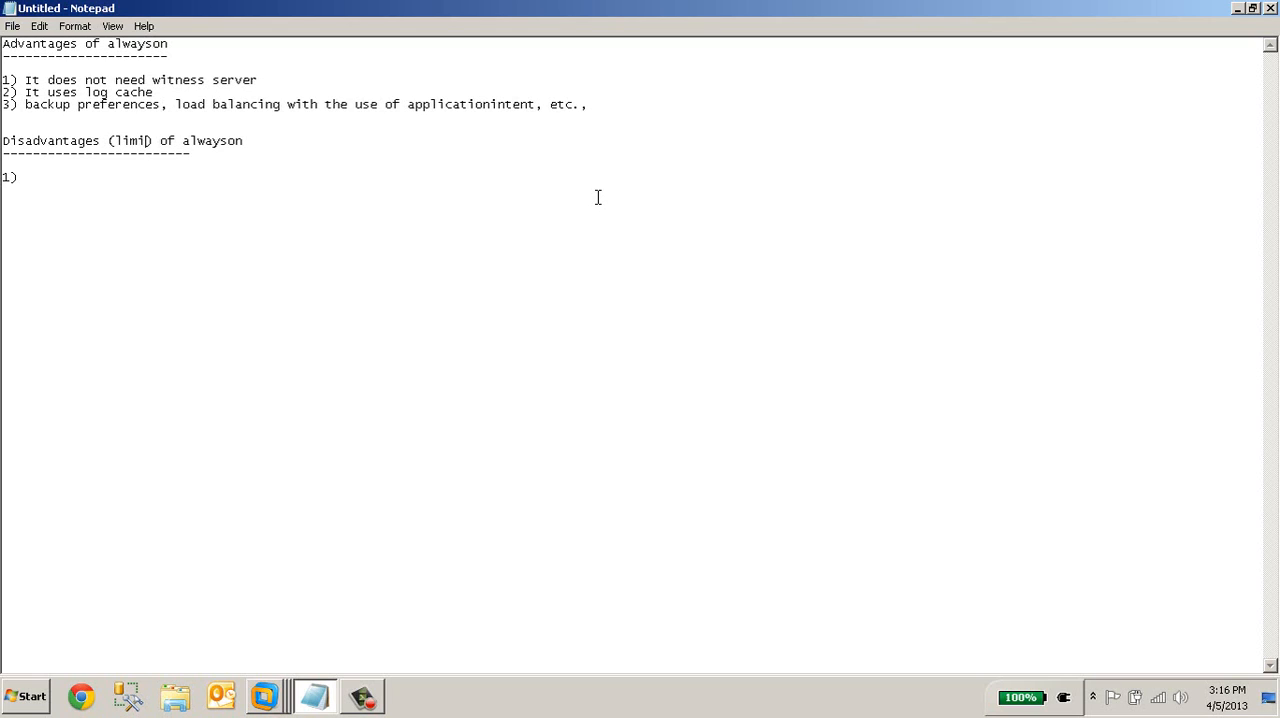
pyautogui.write('tation')
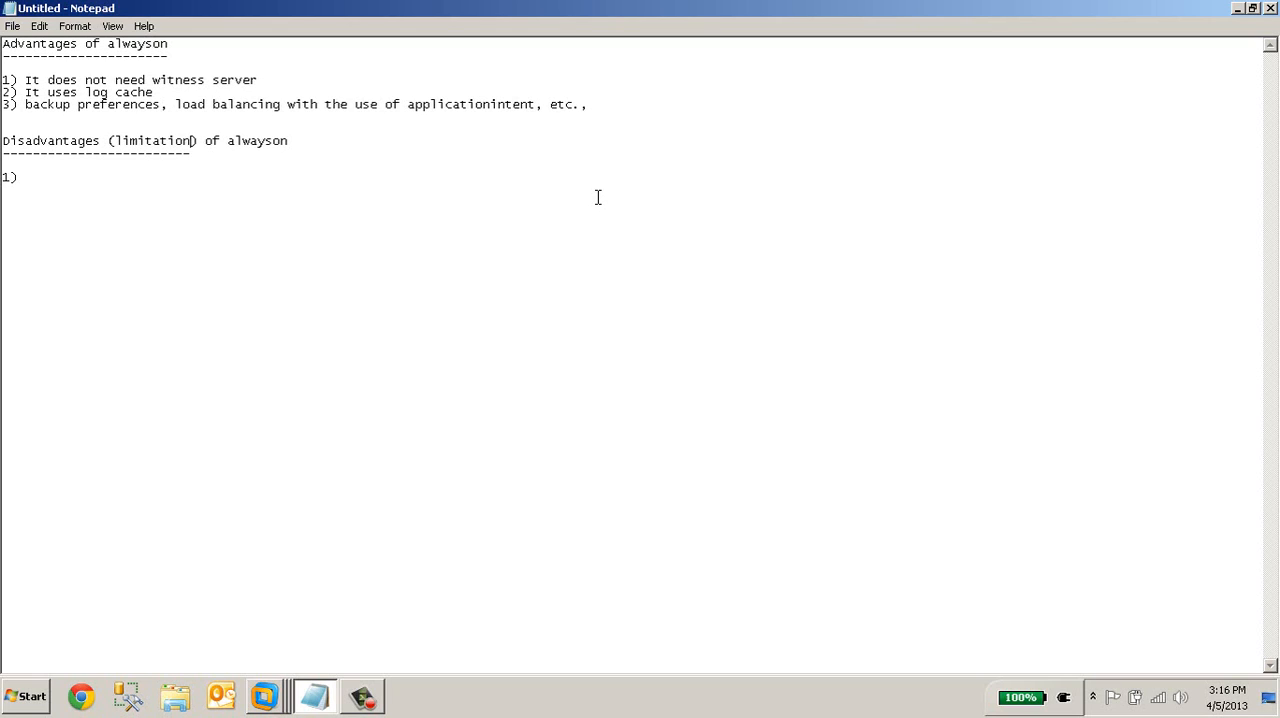
pyautogui.press('Down')
pyautogui.write('------------')
# Write "Tempdb size." as the first disadvantage
pyautogui.click(327, 183)
pyautogui.write('Tempdb size.')
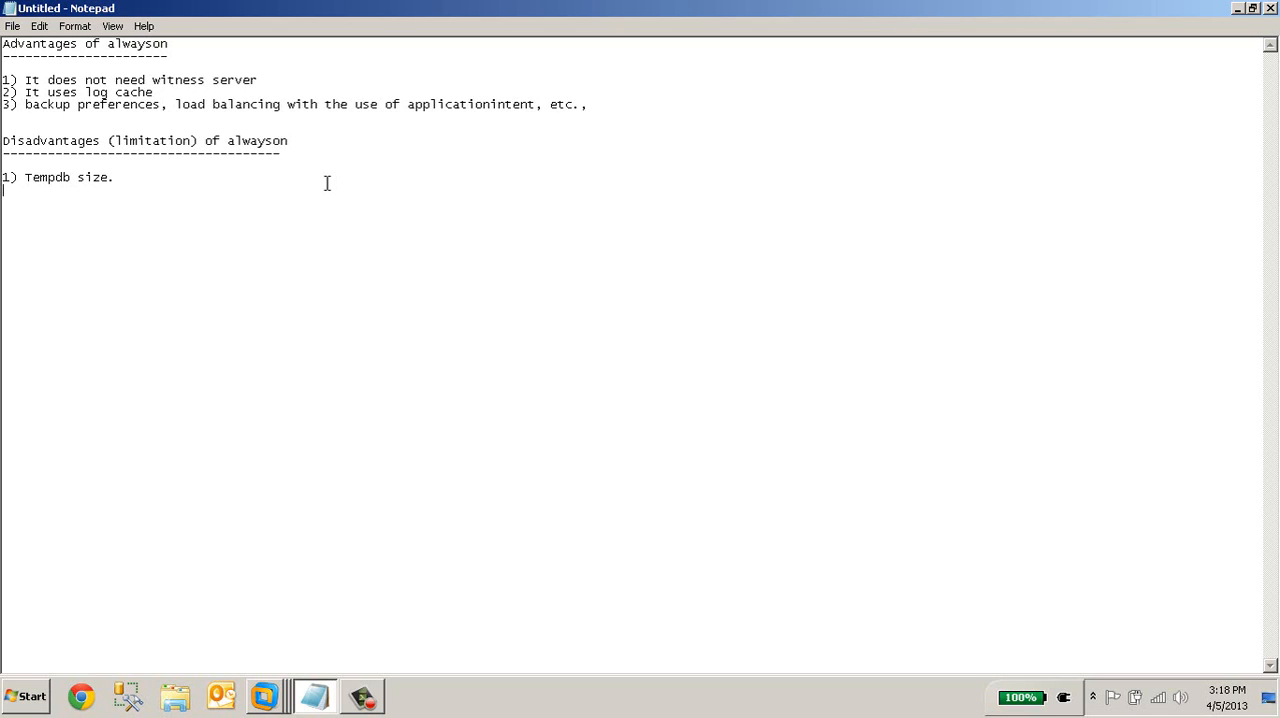
# Add the second disadvantage: "2) Immediate read after write/update on primary"
pyautogui.write('2)')
pyautogui.write('Immediate read o')
pyautogui.press('BackSpace')
pyautogui.write('after ')
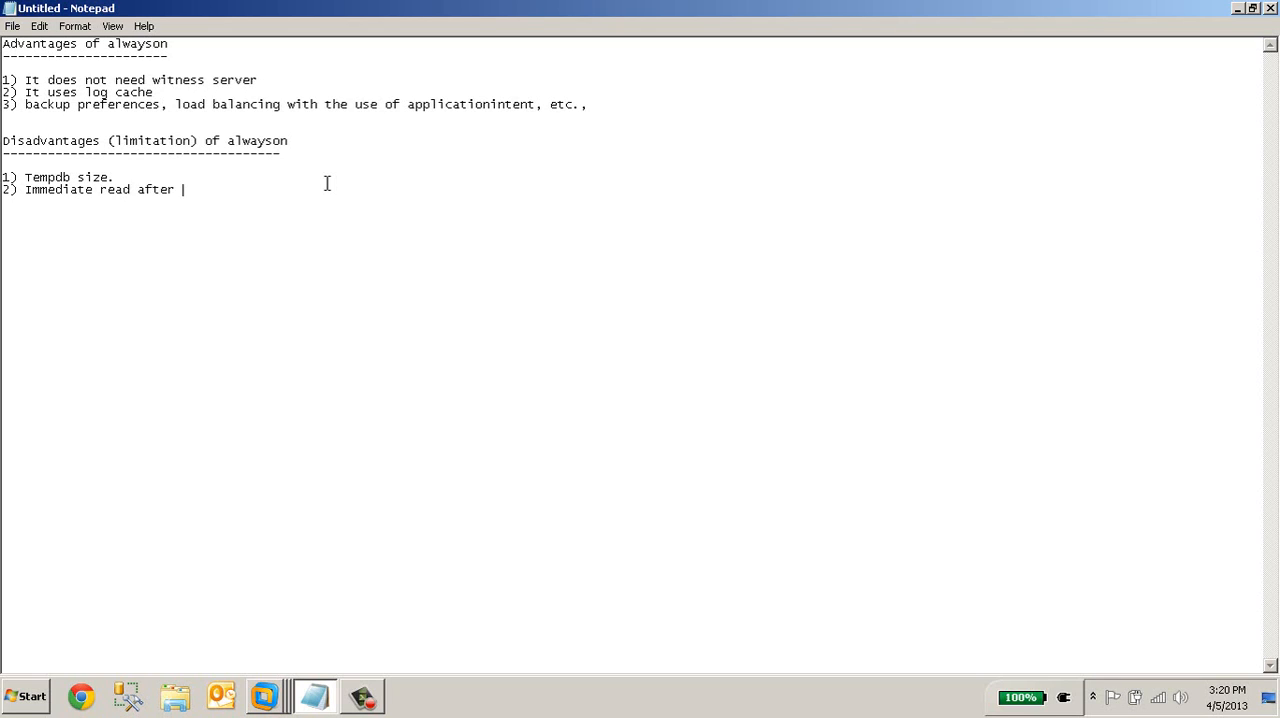
pyautogui.write('write/update on primary')
# Insert "on secondary" between "read" and "after" in the second disadvantage
pyautogui.hotkey('ctrl', 'Left')
pyautogui.hotkey('ctrl', 'Left')
pyautogui.hotkey('ctrl', 'Left')
pyautogui.hotkey('ctrl', 'Left')
pyautogui.hotkey('ctrl', 'Left')
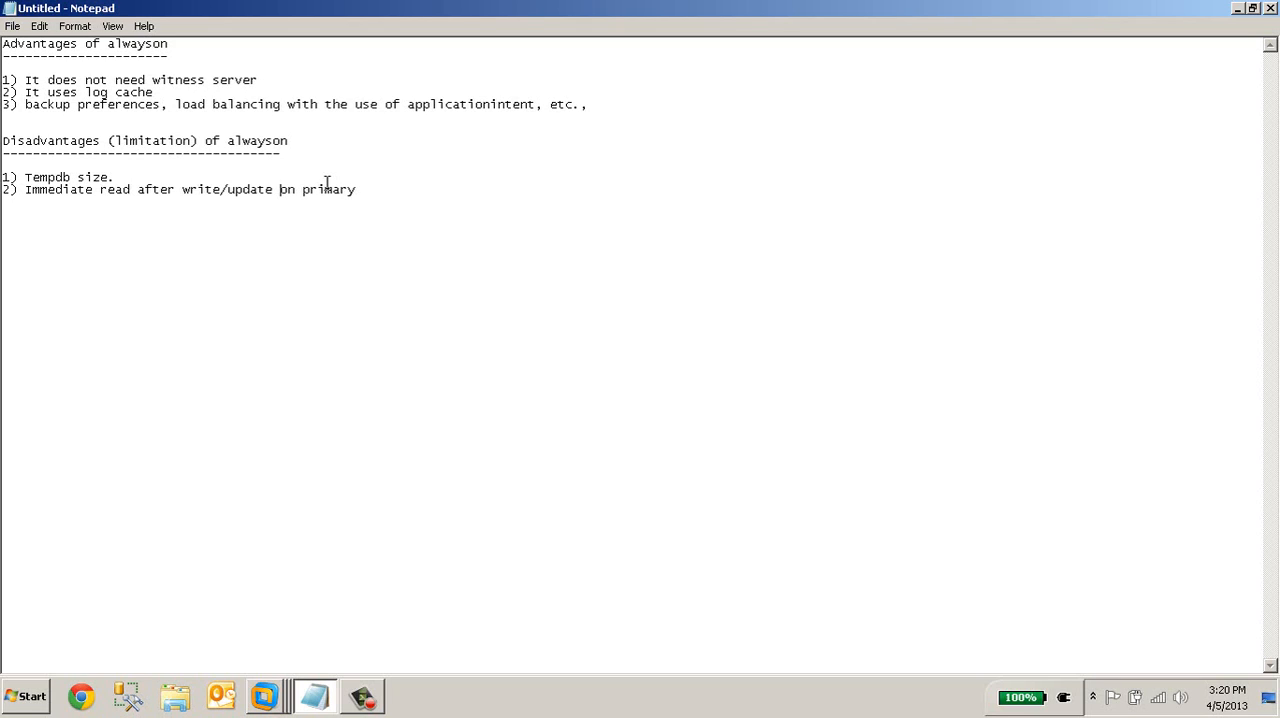
pyautogui.hotkey('ctrl', 'Right')
pyautogui.write('on secondar')
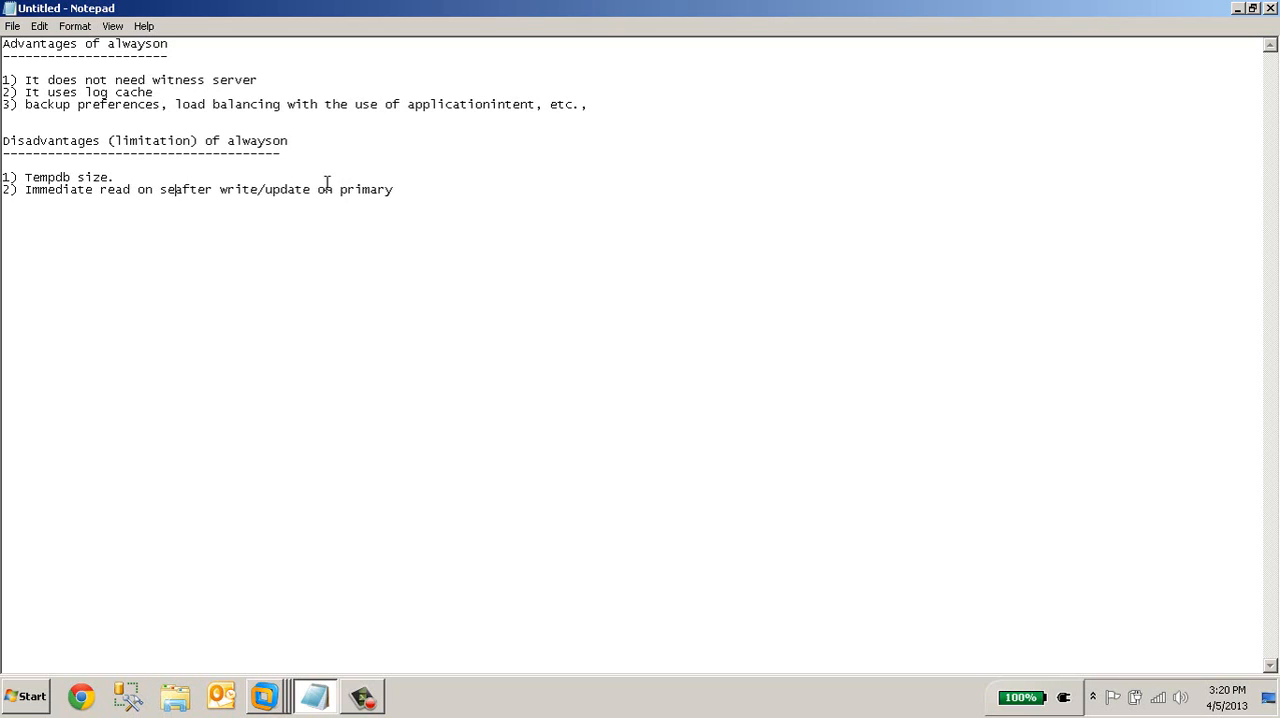
pyautogui.write('y ')
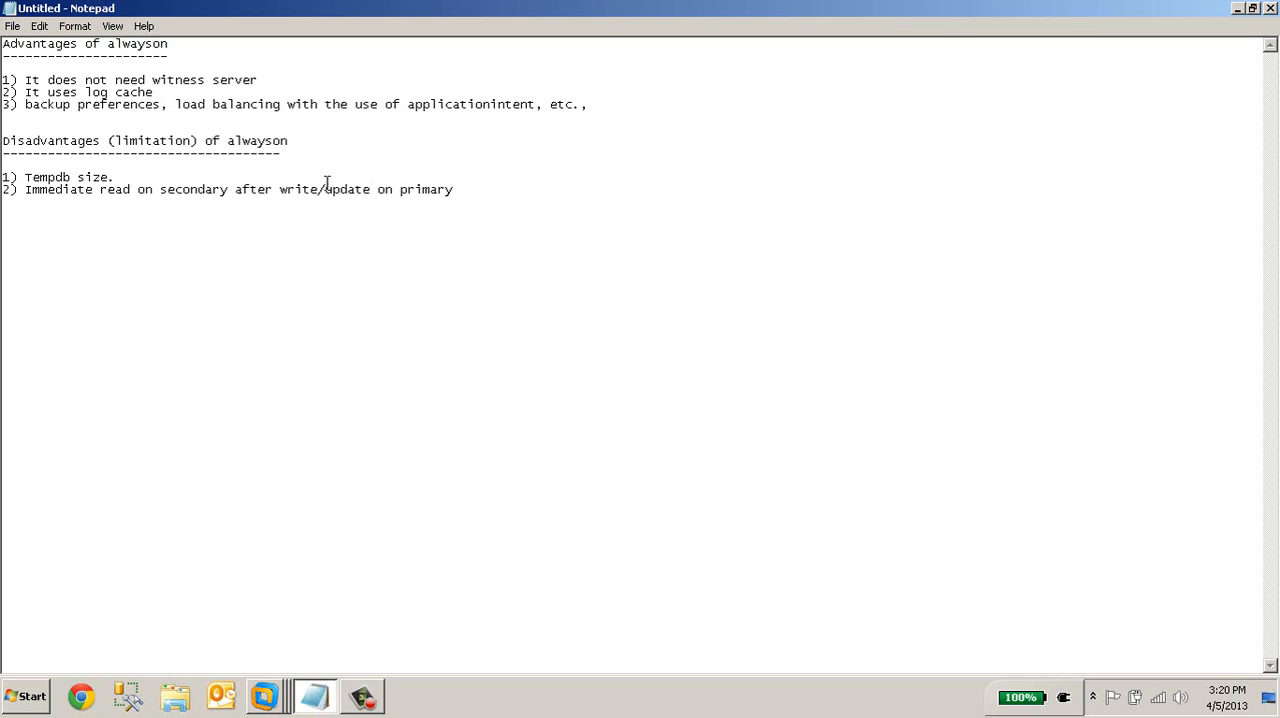
pyautogui.write(' may not g')
# Finish the second disadvantage with "may not give right results."
pyautogui.press('BackSpace')
pyautogui.write('give right results. ')
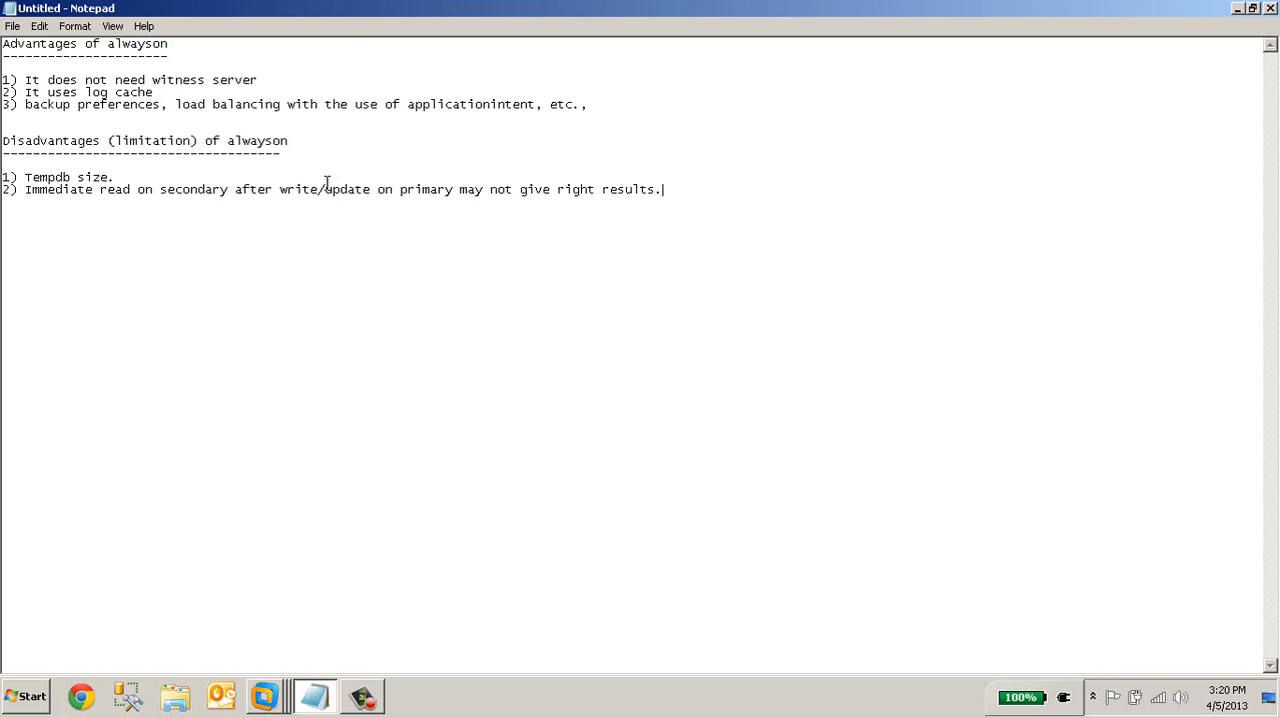
pyautogui.write('3) additional indexes on secondary.')
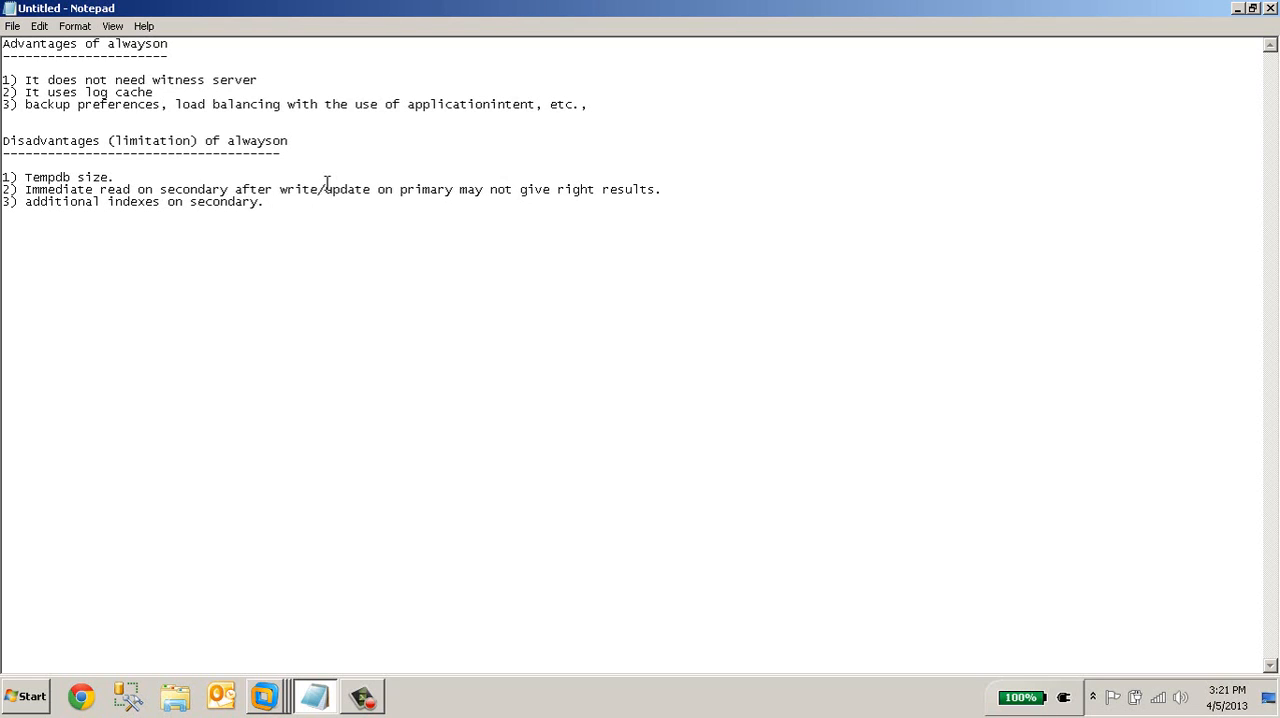
# View the clusterdc virtual machine in VMware Workstation and return to the Notepad notes
pyautogui.click(262, 702)
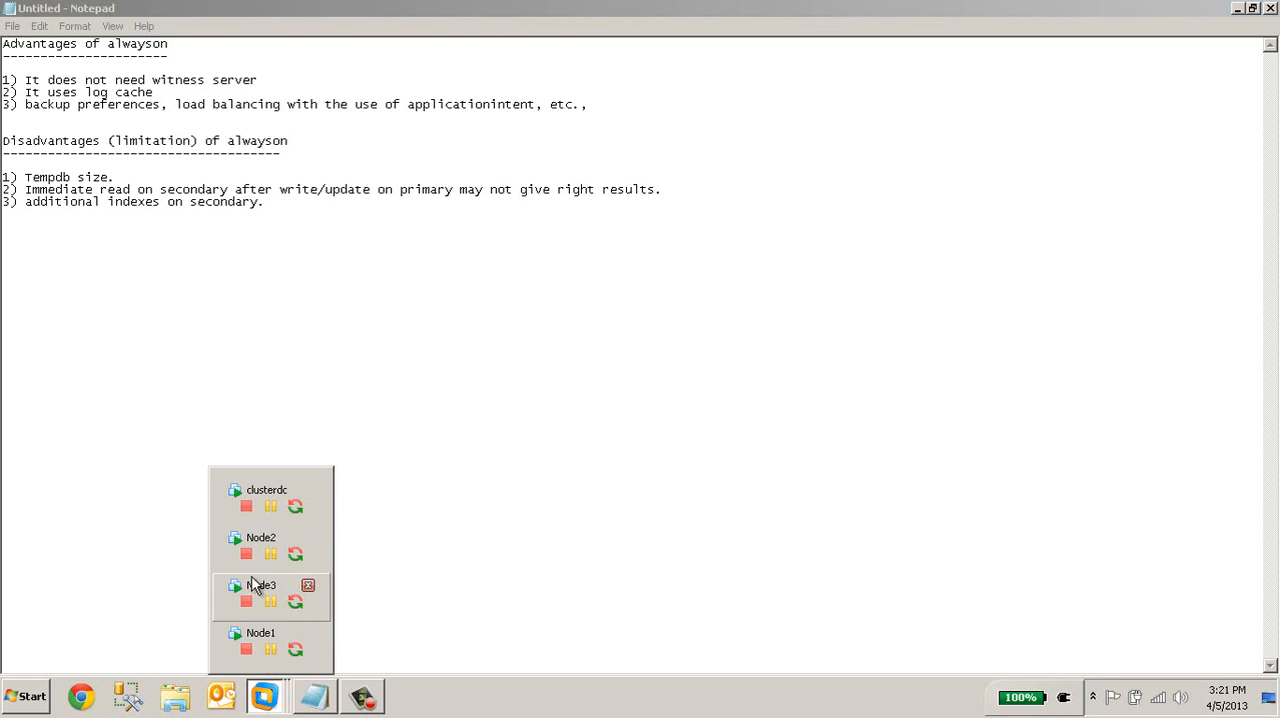
pyautogui.click(230, 495)
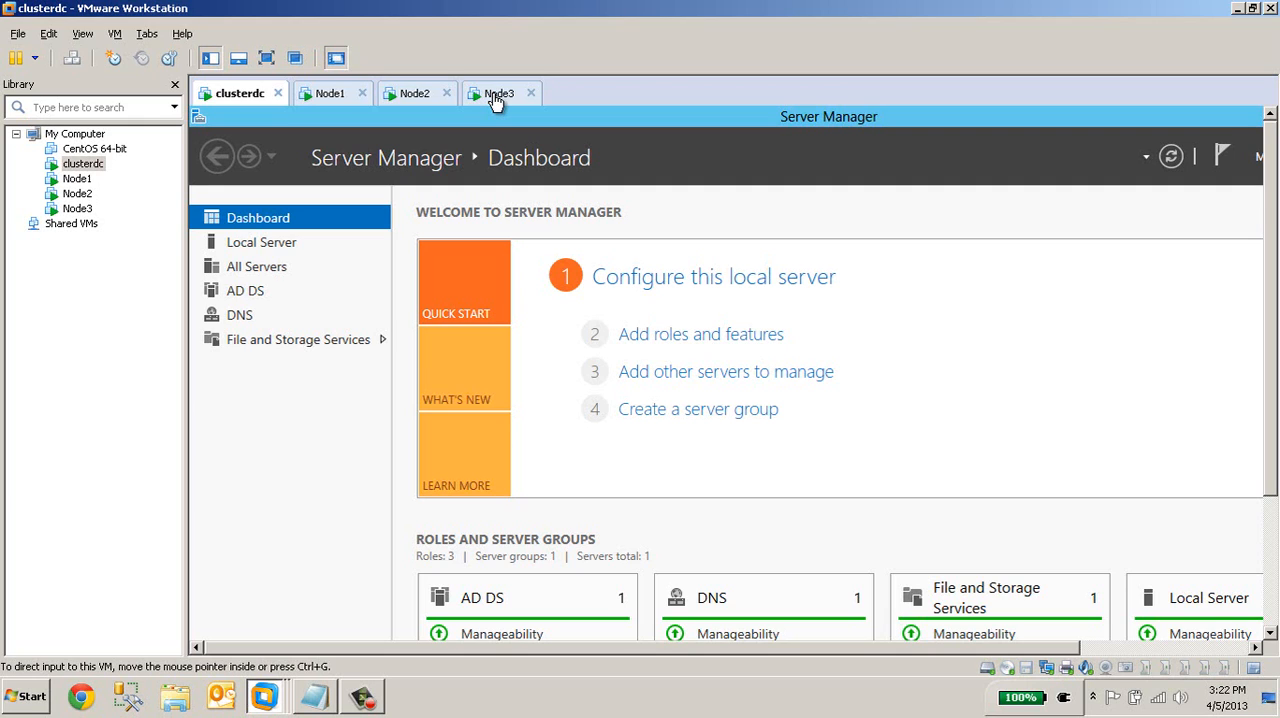
pyautogui.hotkey('alt', 'Tab')
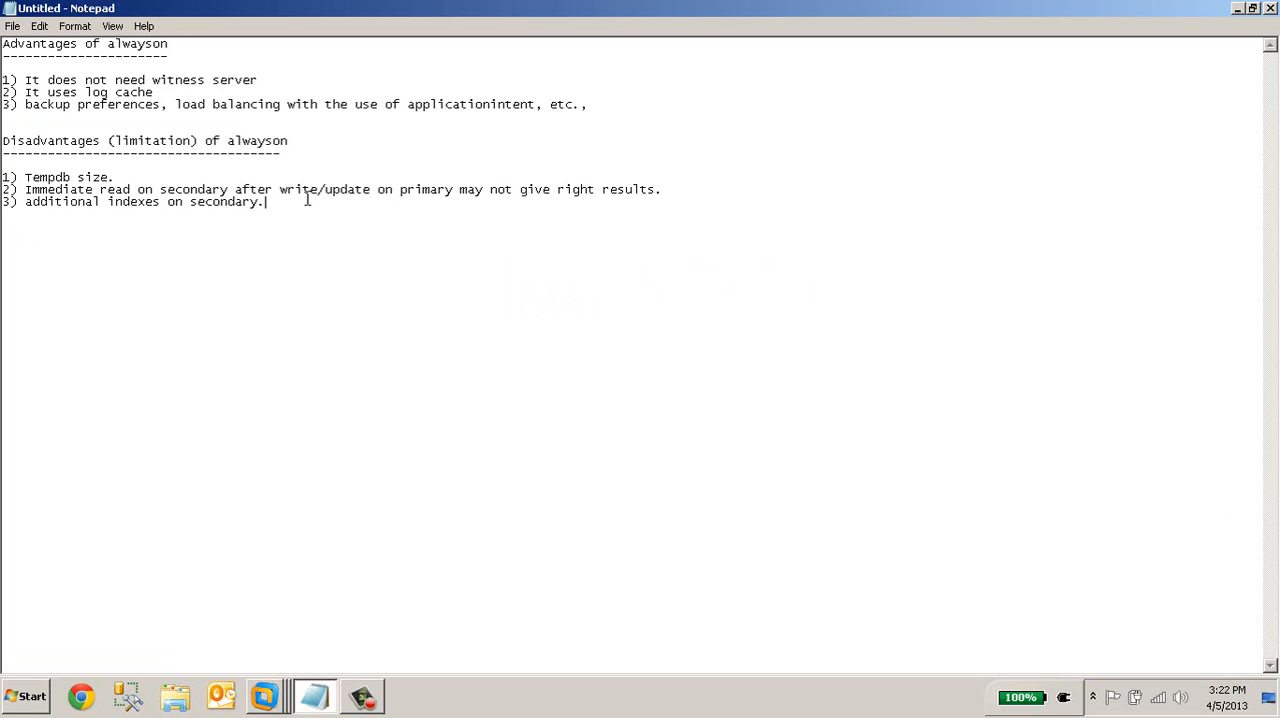
# Change the end of the third disadvantage to "on secondary databases."
pyautogui.press('BackSpace')
pyautogui.write('databases.')
# Add the fourth disadvantage: "4) We cannot set the automatic failover for a clustered sql instance."
pyautogui.press('Return')
pyautogui.write('4)')
pyautogui.write('We can s')
pyautogui.press('BackSpace')
pyautogui.press('BackSpace')
pyautogui.write('not set the automatic failo')
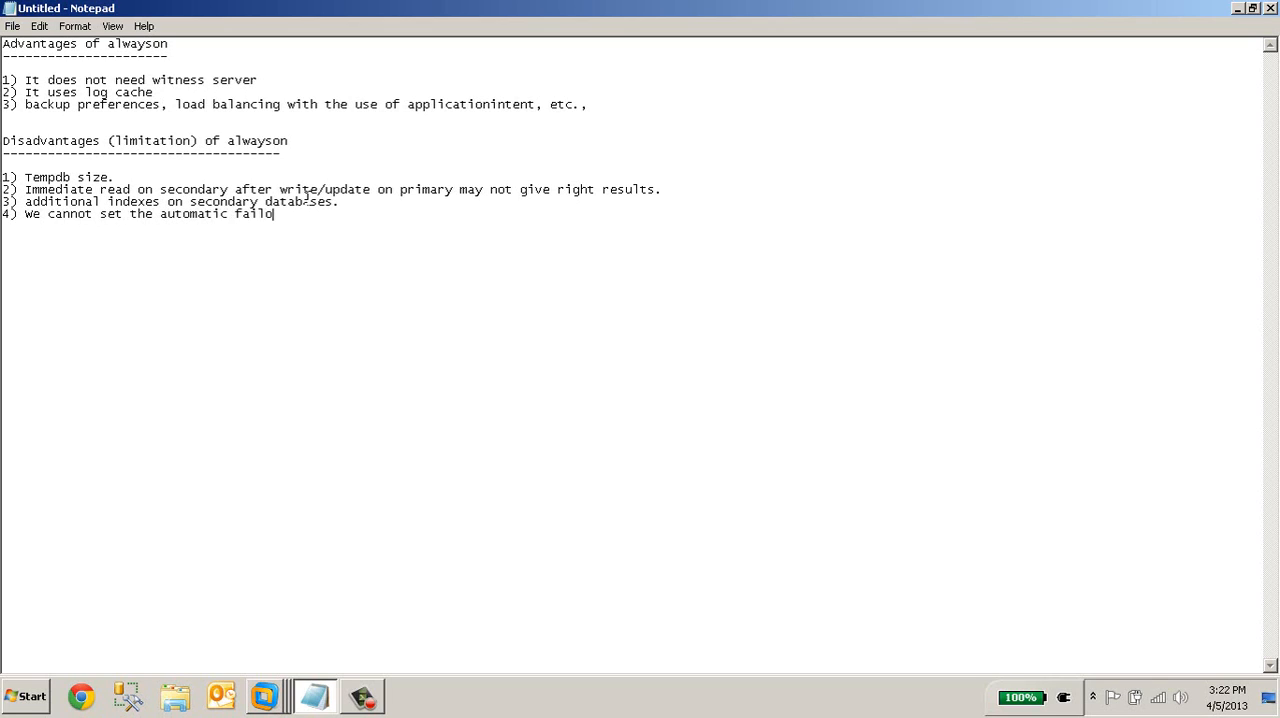
pyautogui.write('ver for a clustered sql instan')
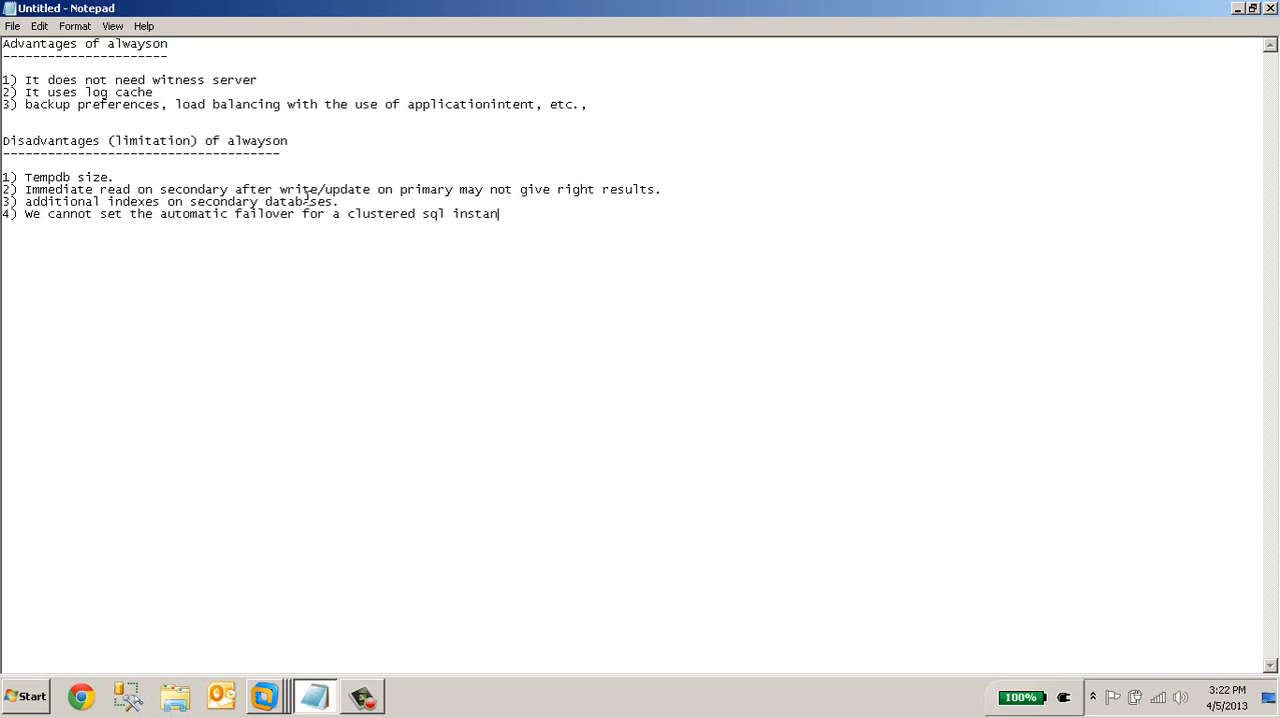
pyautogui.write('ce.')
pyautogui.press('Return')
# Insert "due to race condition" before the final period of the fourth disadvantage
pyautogui.click(528, 213)
pyautogui.write('due to race condition.')
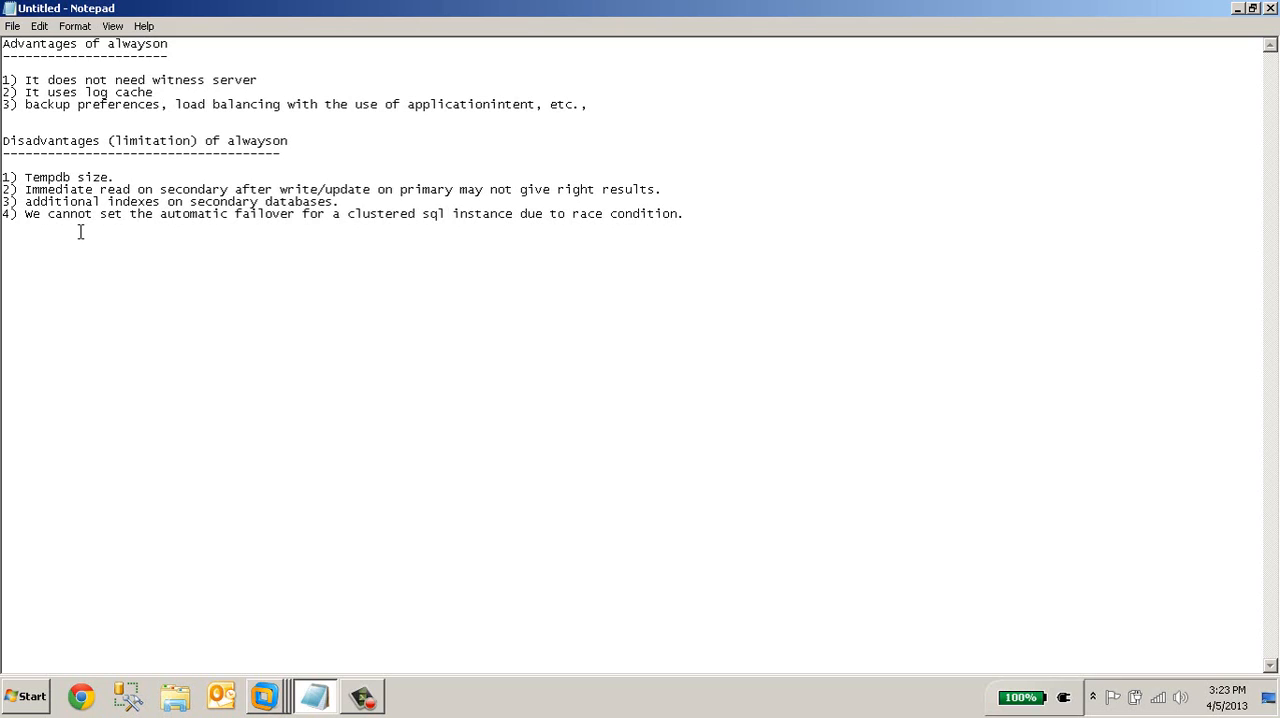
# Add the fifth disadvantage on a new line: "5) disk layouts."
pyautogui.write('5) disk layouts.')
pyautogui.press('Return')
# Switch to VMware Workstation and show the Node1 virtual machine in full screen
pyautogui.hotkey('alt', 'Tab')
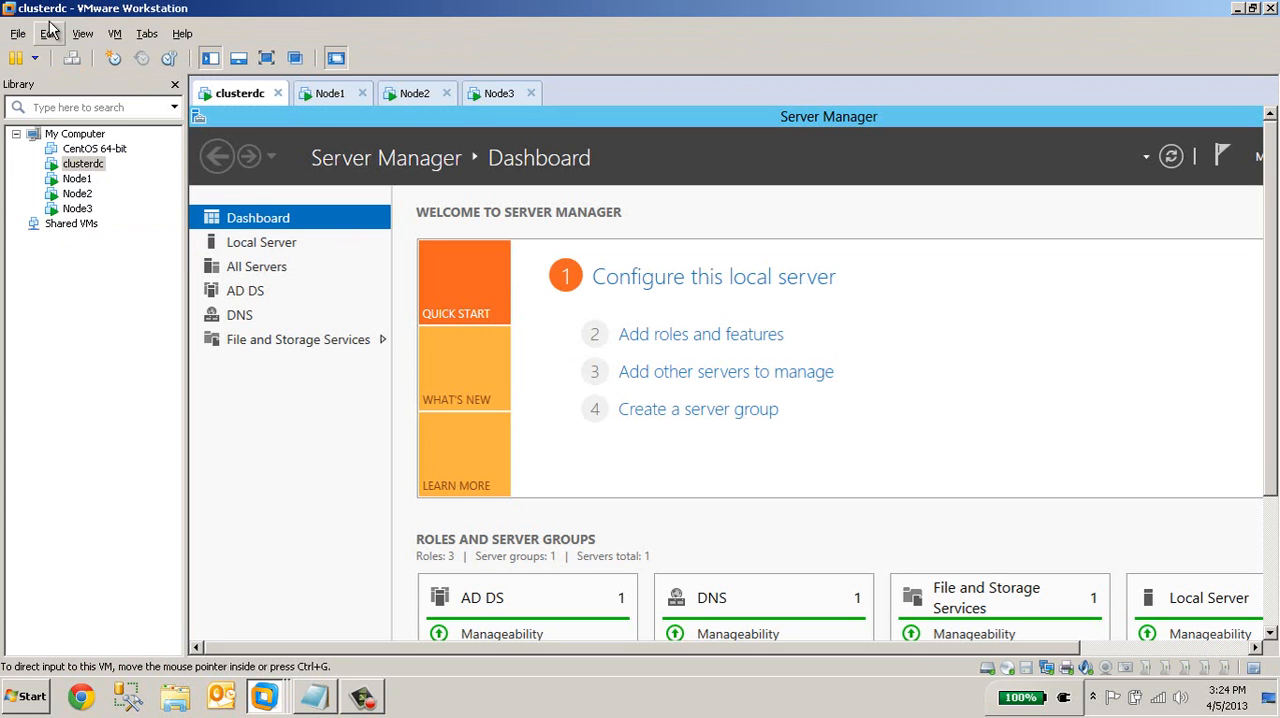
pyautogui.click(327, 97)
pyautogui.click(266, 57)
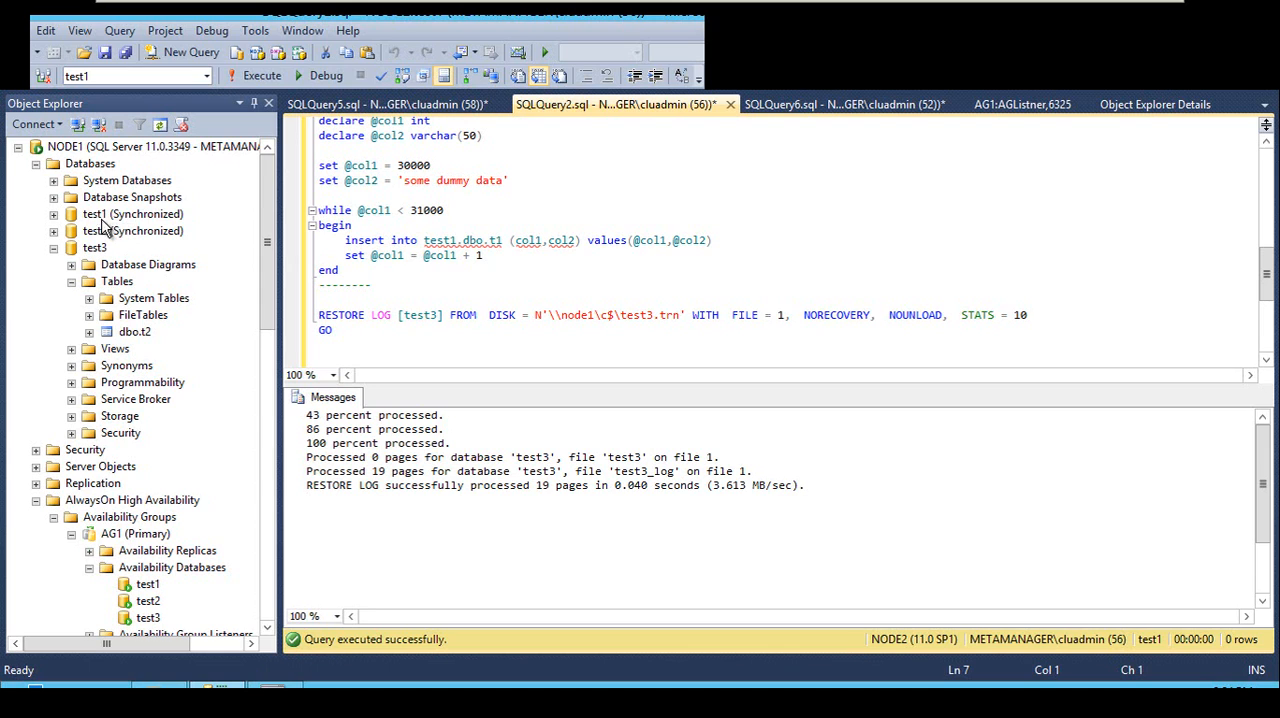
# Collapse NODE1's test3 database and examine the databases and AlwaysOn availability groups on NODE1 and NODE2
pyautogui.click(104, 215)
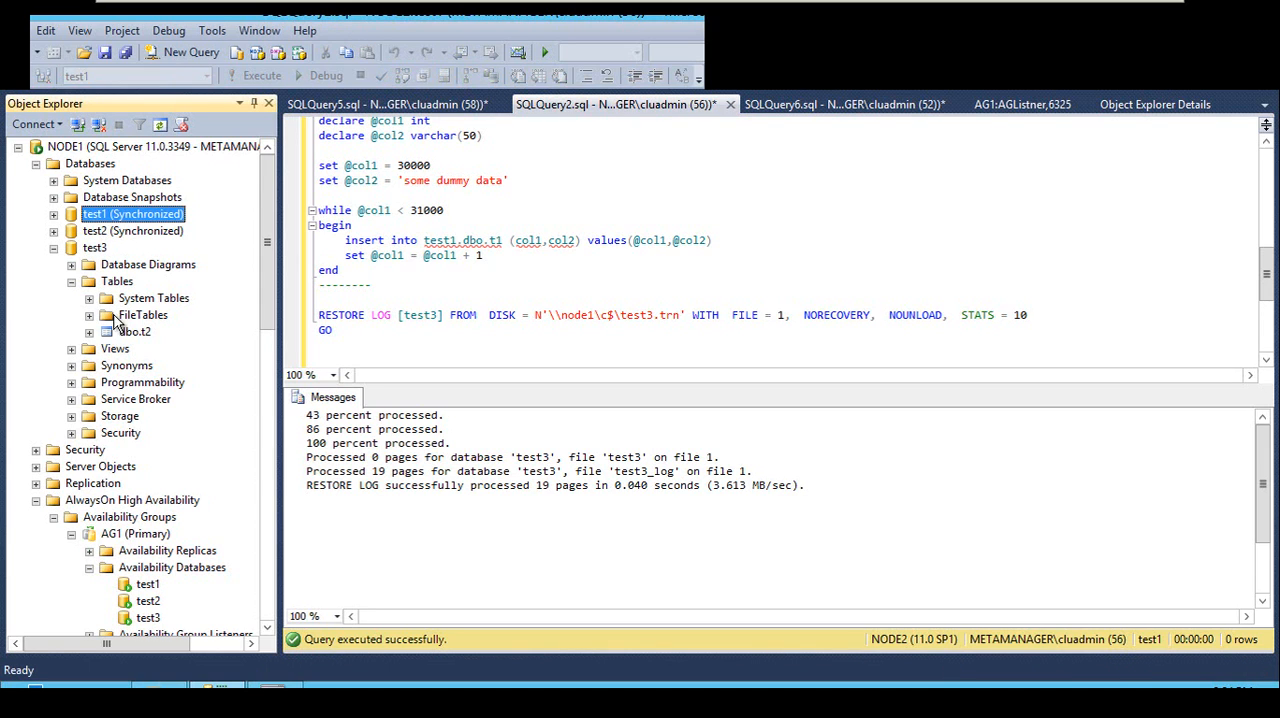
pyautogui.click(54, 248)
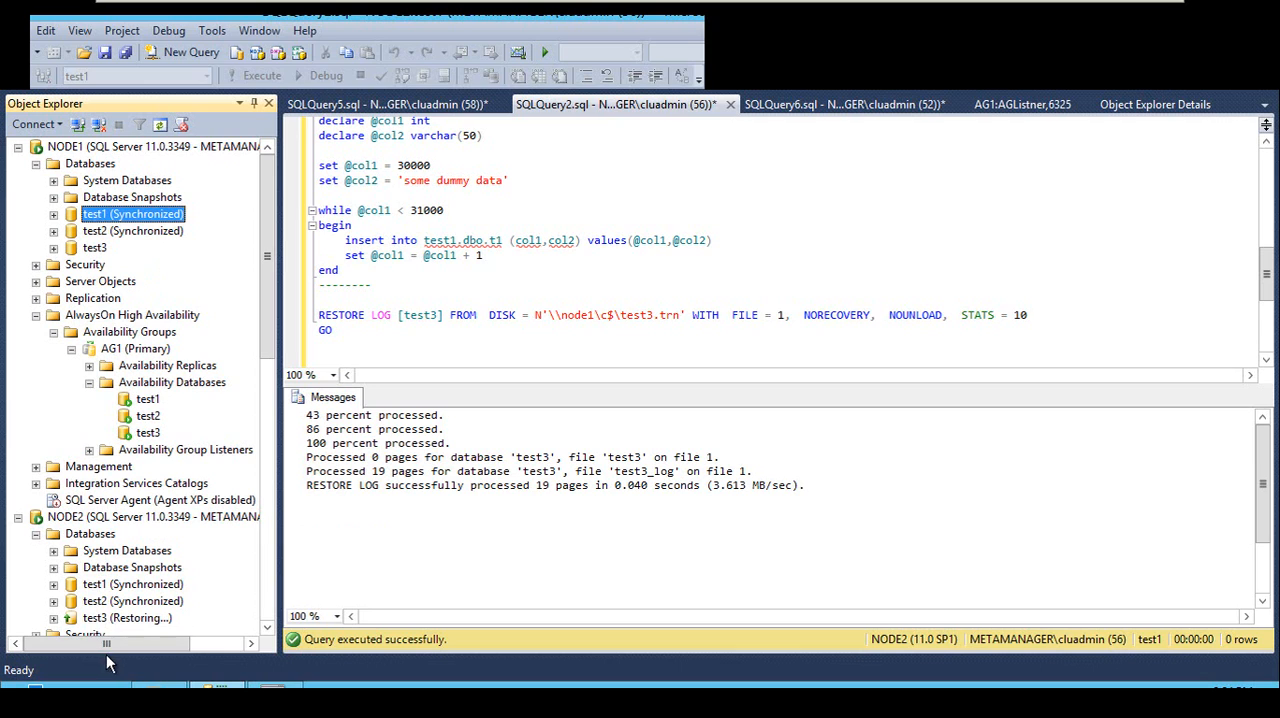
pyautogui.moveTo(268, 330); pyautogui.dragTo(271, 368)
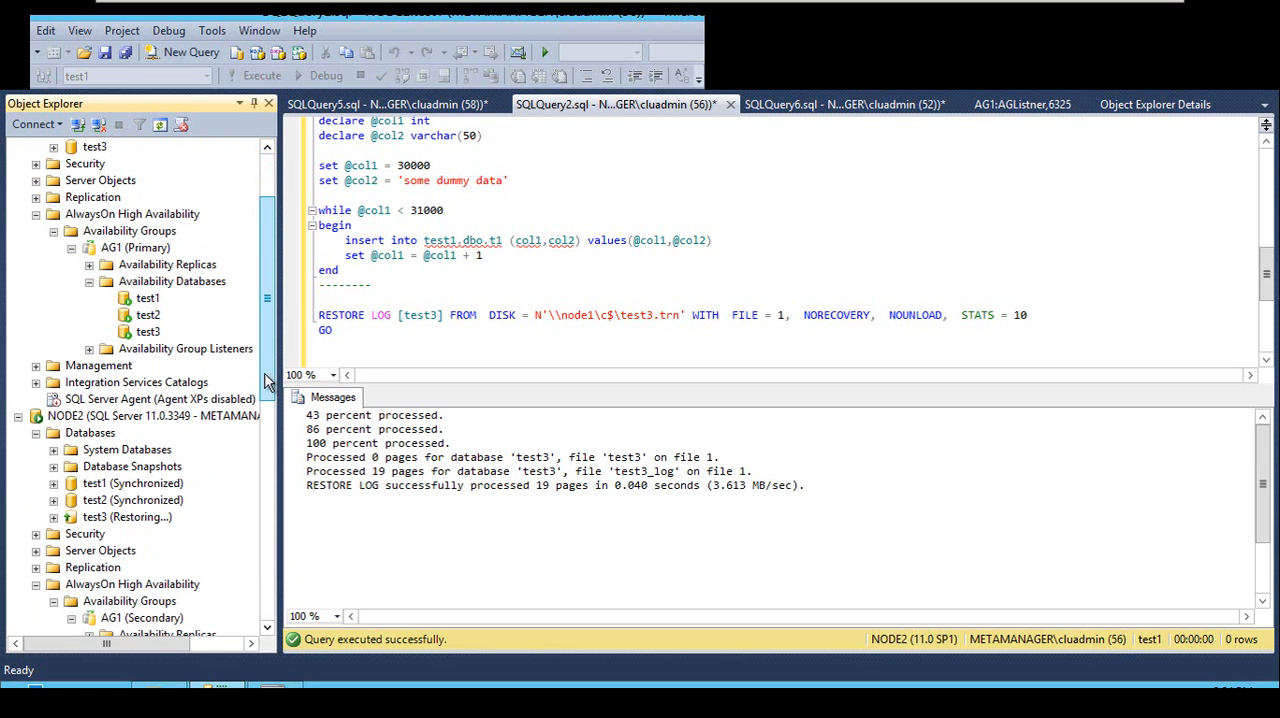
pyautogui.moveTo(269, 360)
pyautogui.mouseDown()
pyautogui.moveTo(270, 542)
pyautogui.moveTo(270, 300)
pyautogui.moveTo(207, 262)
pyautogui.moveTo(266, 323)
pyautogui.moveTo(268, 355)
pyautogui.mouseUp()
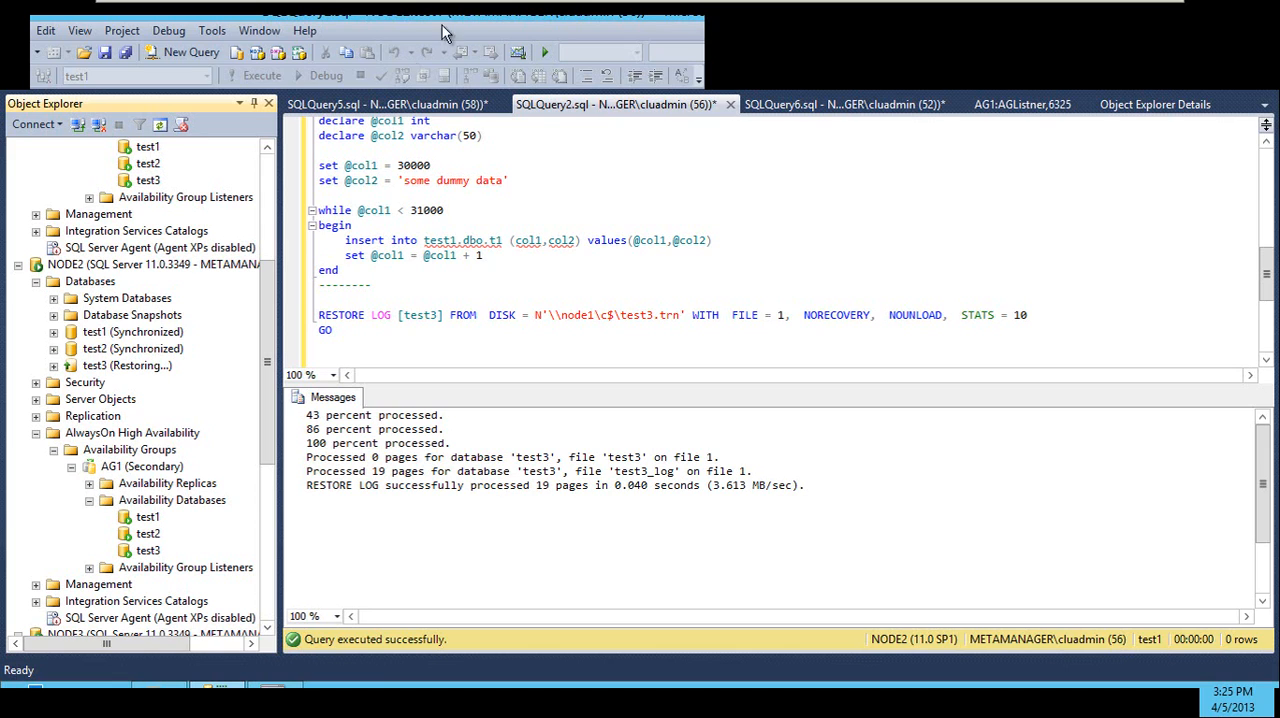
# Exit the full-screen view of Node1 and switch back to the Notepad notes
pyautogui.moveTo(460, 4)
pyautogui.click(598, 41)
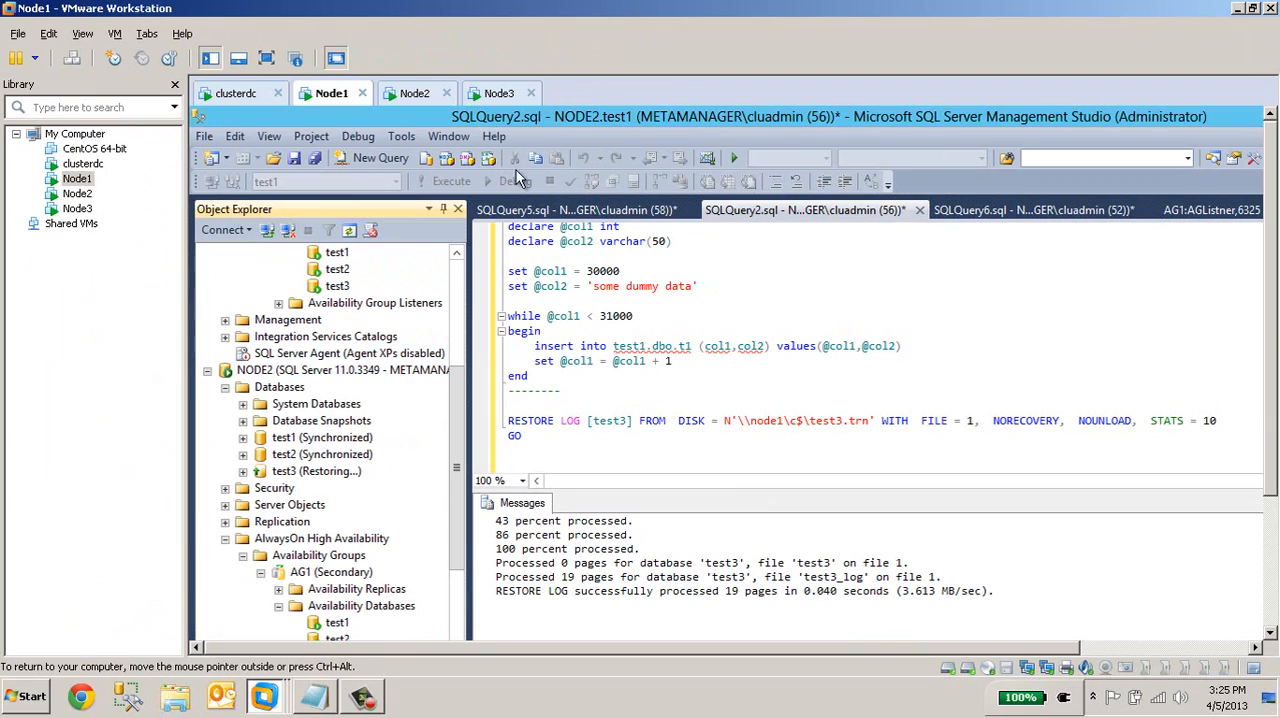
pyautogui.click(313, 695)
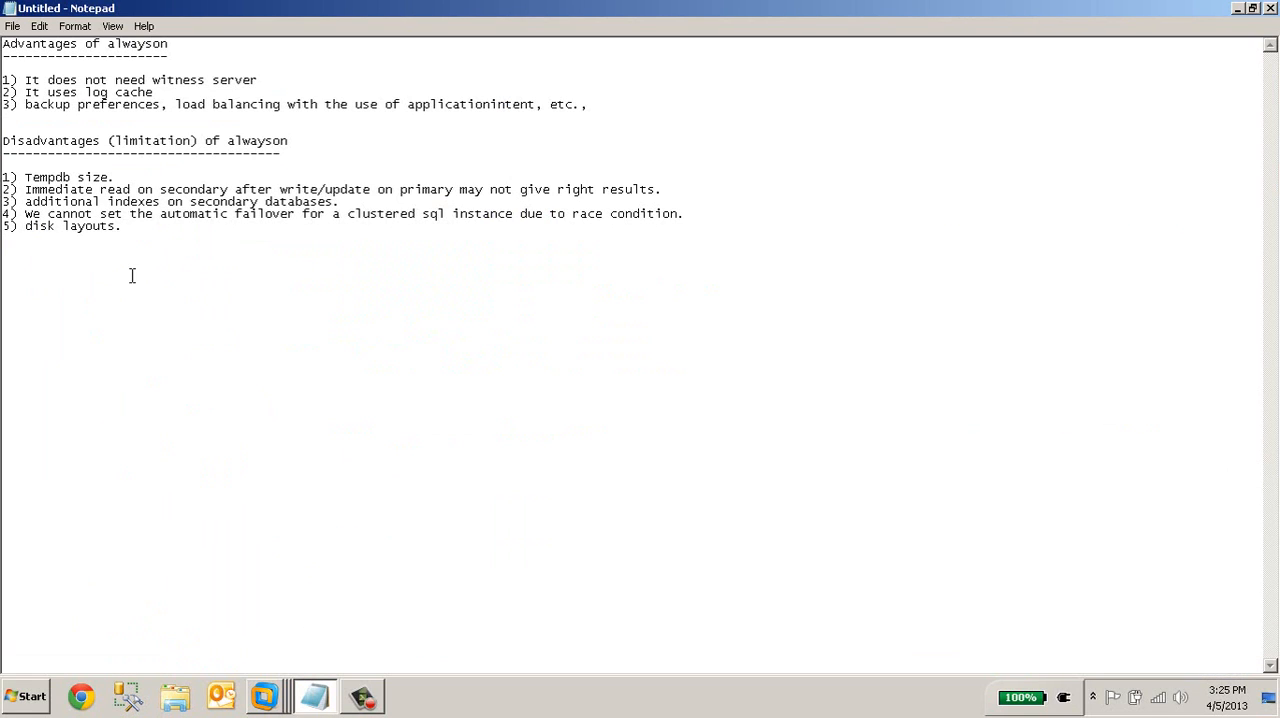
# Reword the fifth disadvantage as "same disk layouts limitation."
pyautogui.click(27, 226)
pyautogui.write('rest')
pyautogui.press('BackSpace')
pyautogui.press('BackSpace')
pyautogui.press('BackSpace')
pyautogui.press('BackSpace')
pyautogui.write('same disk ')
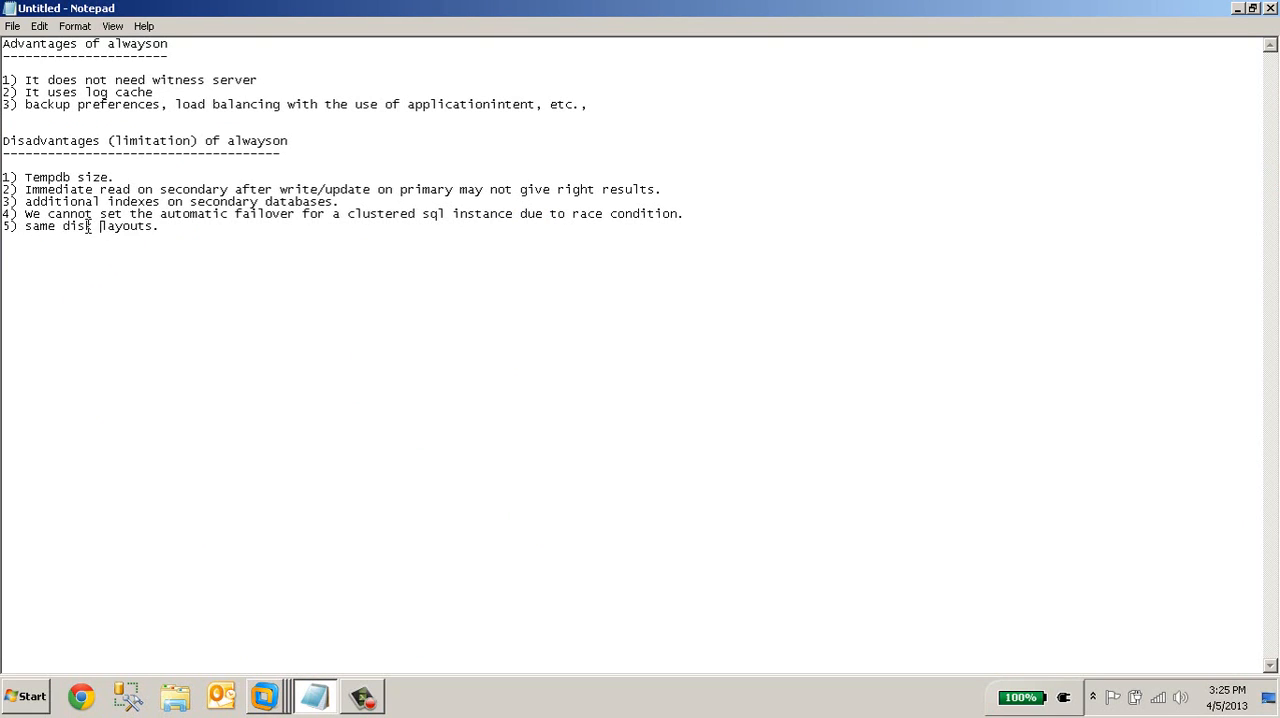
pyautogui.write('layouts limitation')
pyautogui.press('Down')
pyautogui.moveTo(243, 226); pyautogui.dragTo(3, 228)
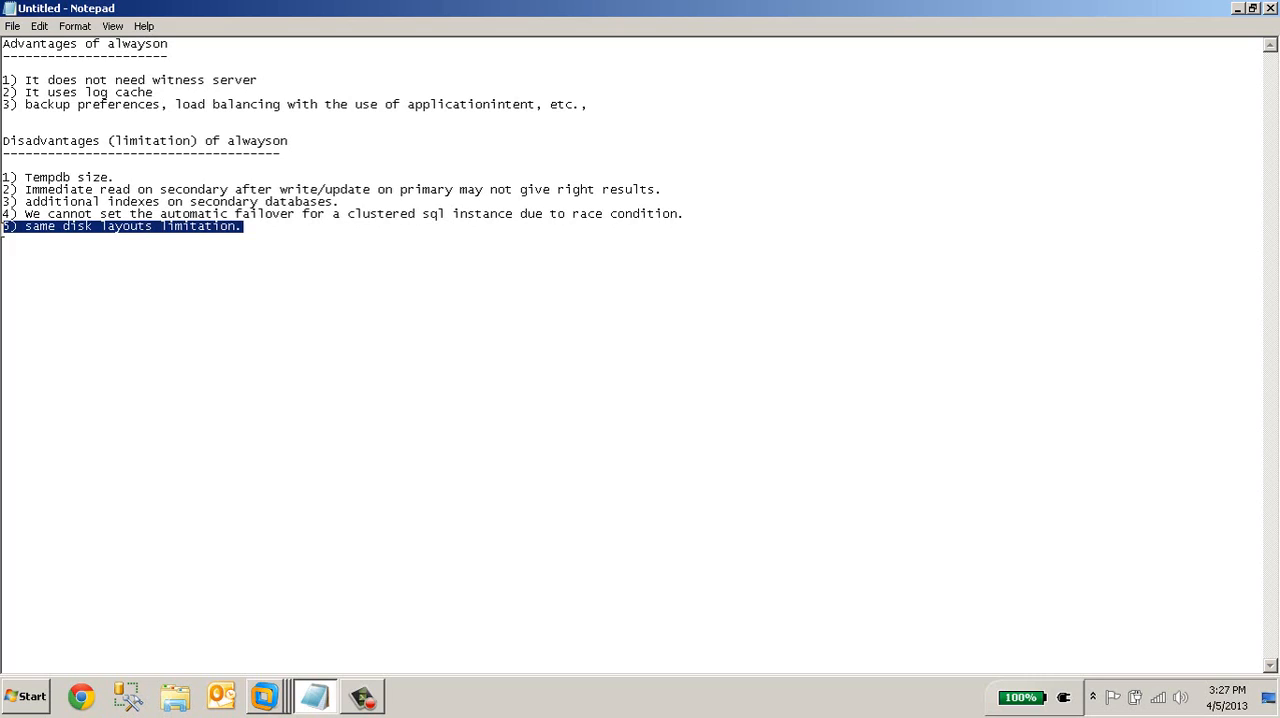
pyautogui.click(13, 240)
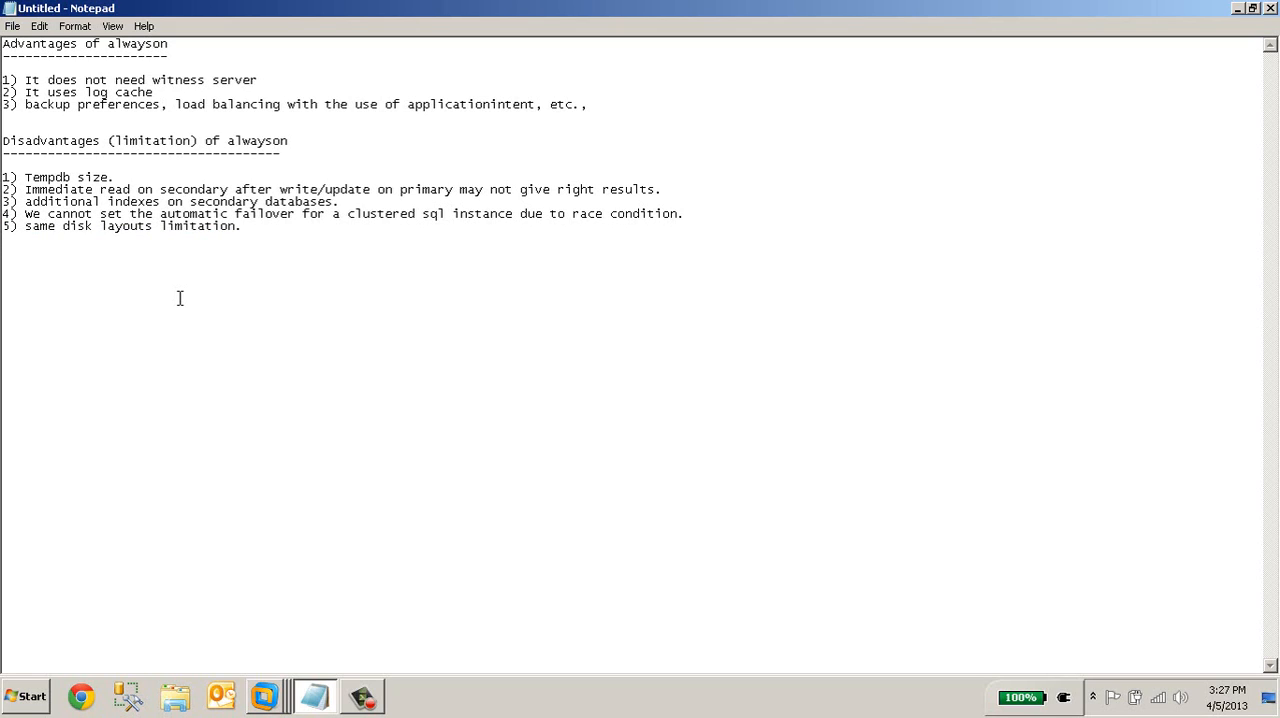
# Switch to VMware Workstation and show the Node1 virtual machine in full screen
pyautogui.click(264, 696)
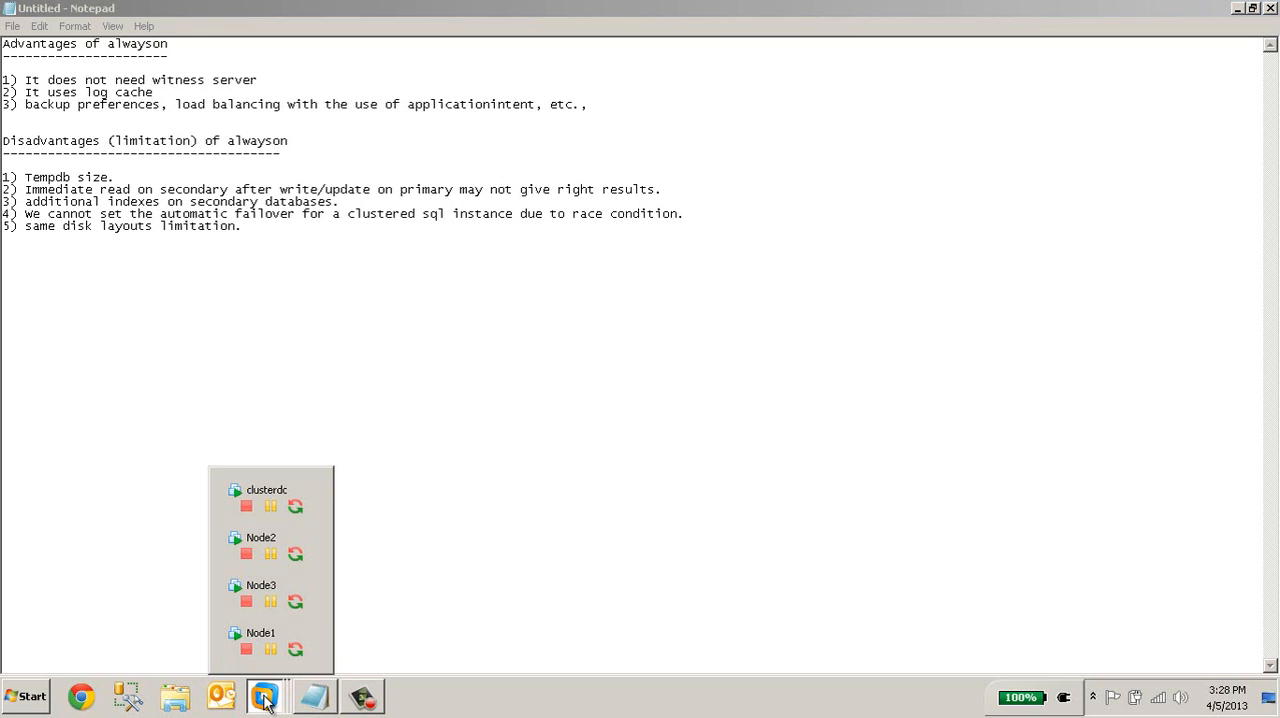
pyautogui.click(231, 556)
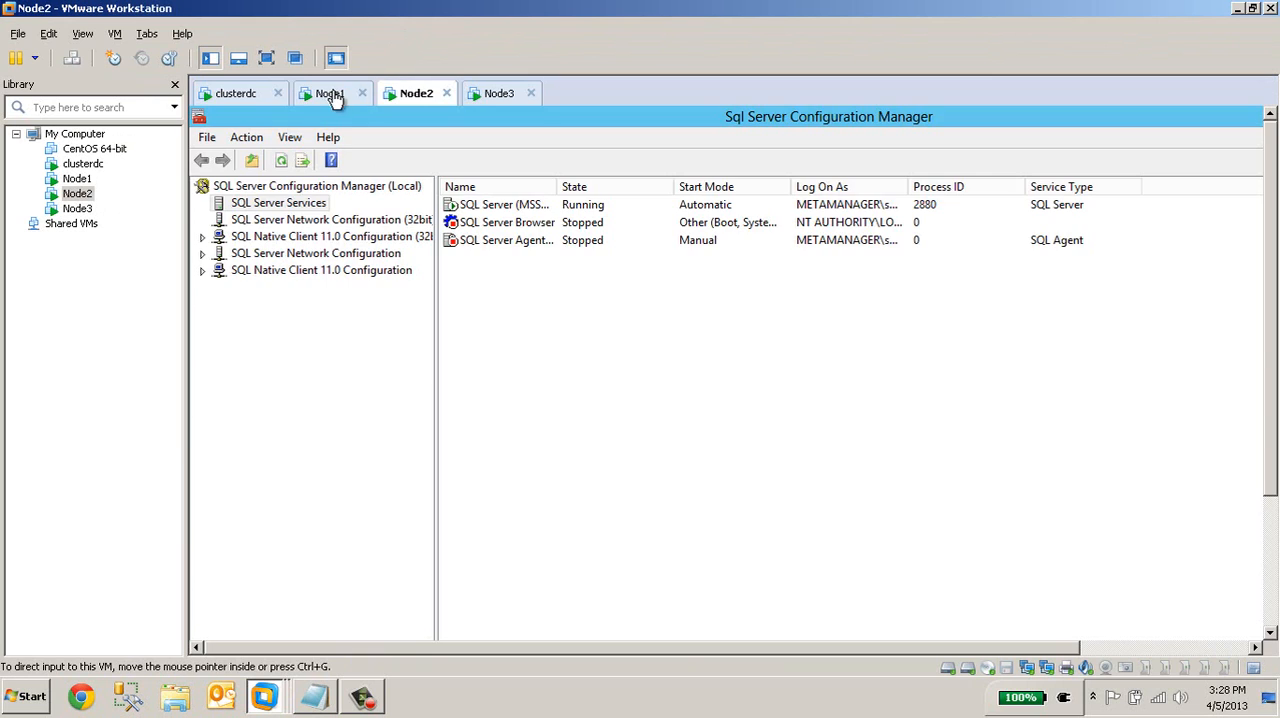
pyautogui.click(330, 93)
pyautogui.click(266, 58)
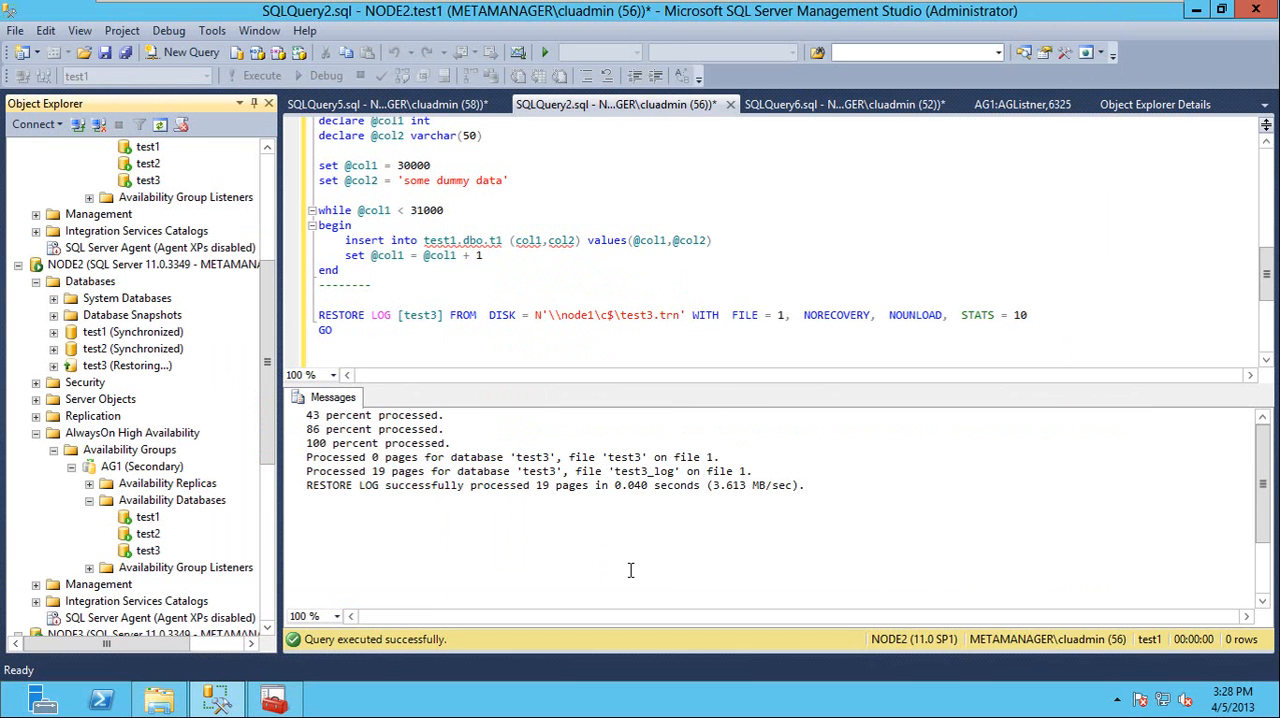
# Examine the databases and the AG1 availability group under NODE1 and NODE2 in Object Explorer
pyautogui.moveTo(267, 334); pyautogui.dragTo(267, 207)
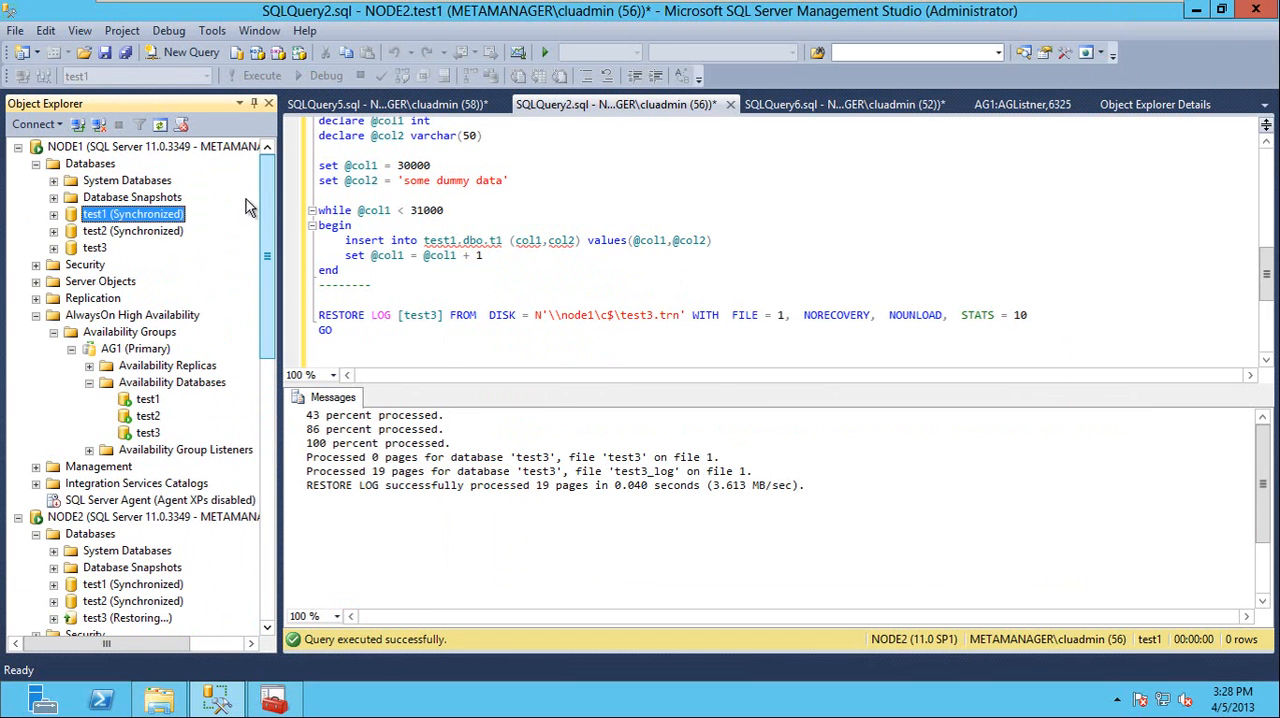
pyautogui.rightClick(100, 217)
pyautogui.click(265, 183)
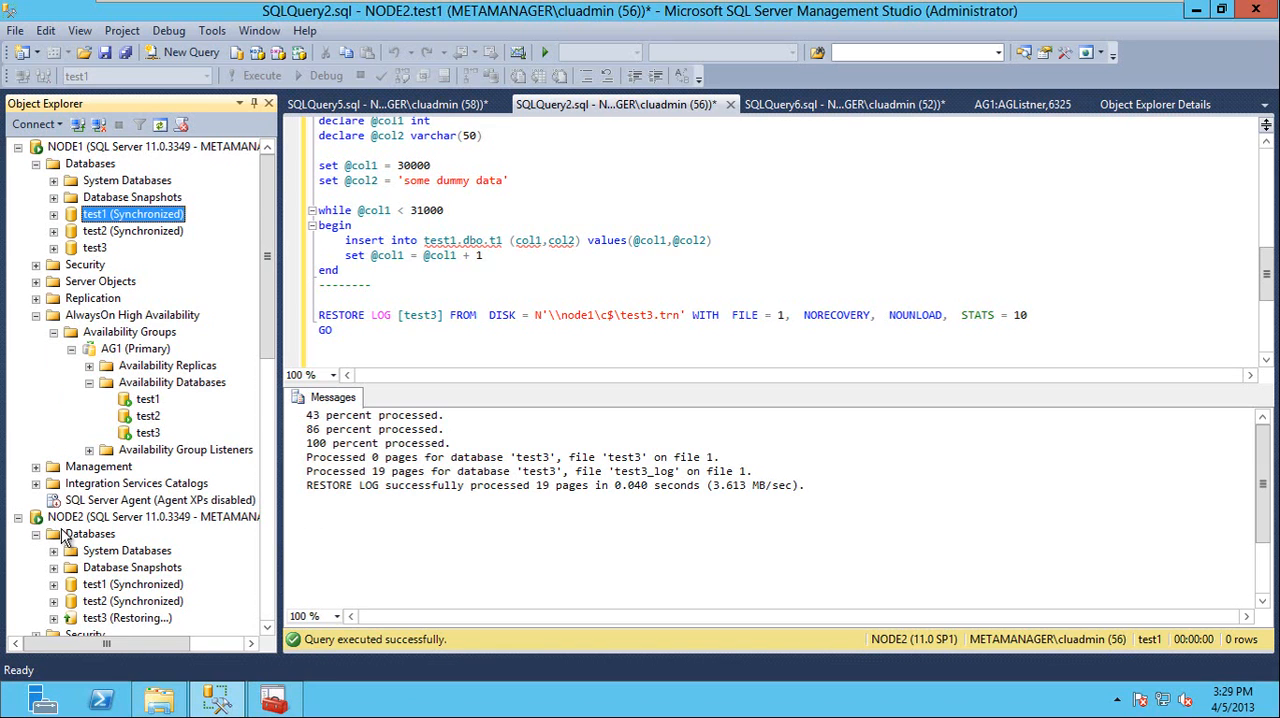
pyautogui.moveTo(270, 323)
pyautogui.mouseDown()
pyautogui.moveTo(275, 462)
pyautogui.moveTo(277, 285)
pyautogui.moveTo(272, 411)
pyautogui.moveTo(265, 303)
pyautogui.mouseUp()
pyautogui.moveTo(264, 354); pyautogui.dragTo(248, 446)
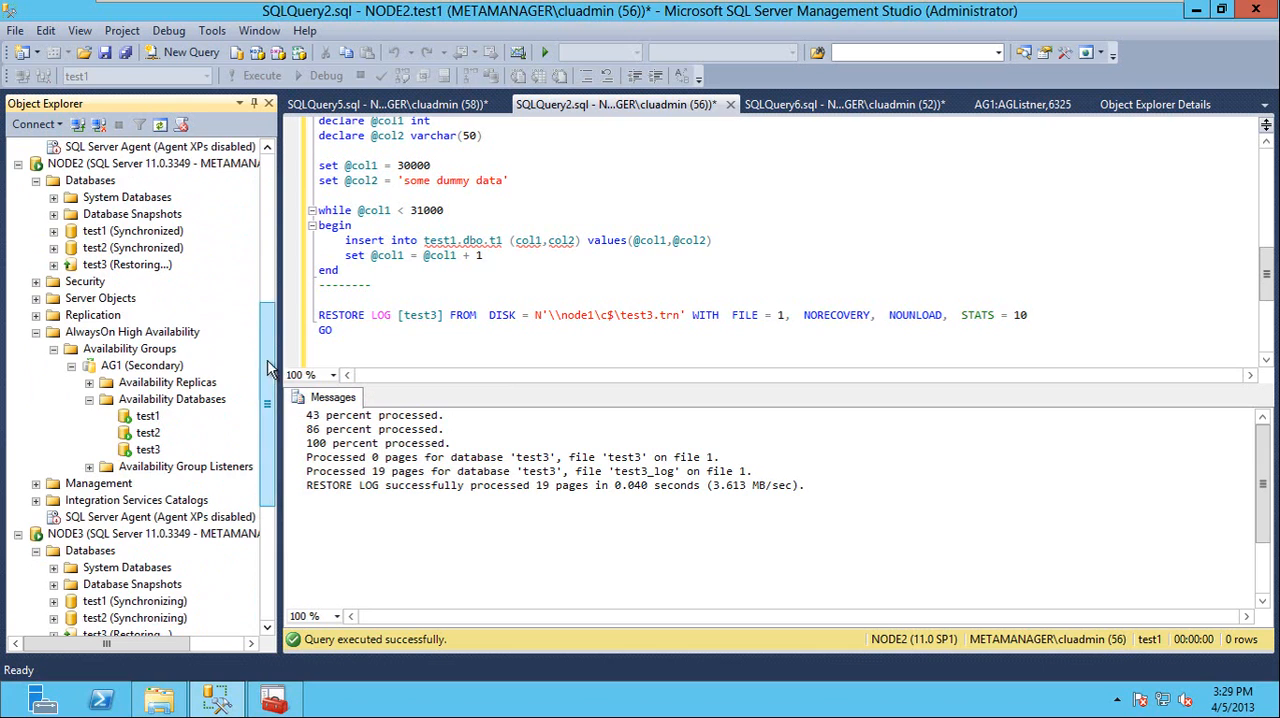
pyautogui.moveTo(267, 372); pyautogui.dragTo(267, 225)
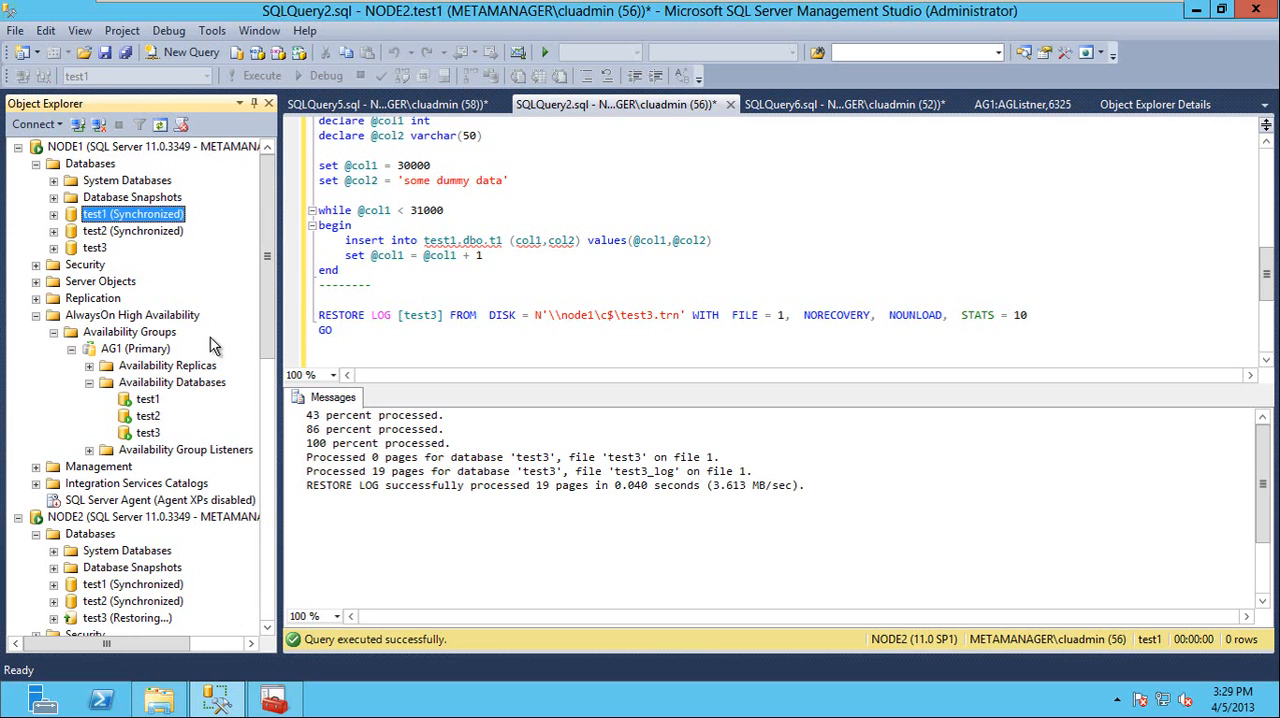
pyautogui.scroll(-3, 265, 286)
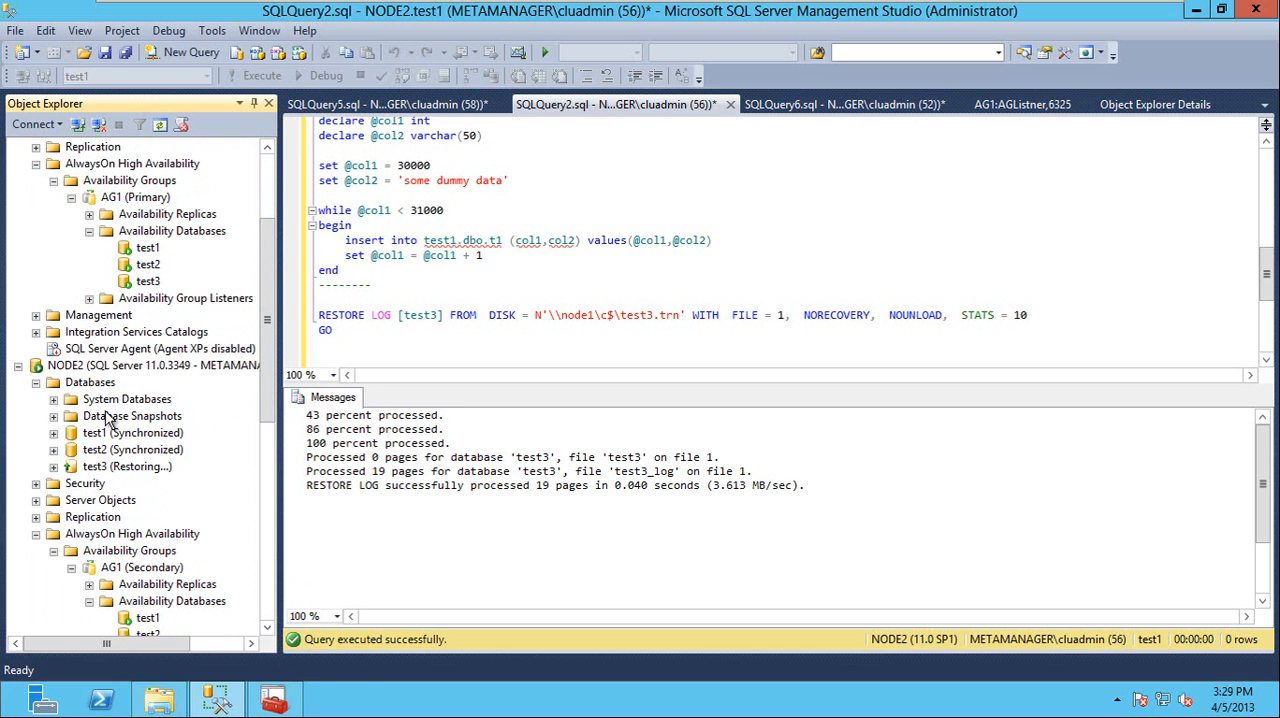
pyautogui.moveTo(273, 362); pyautogui.dragTo(262, 277)
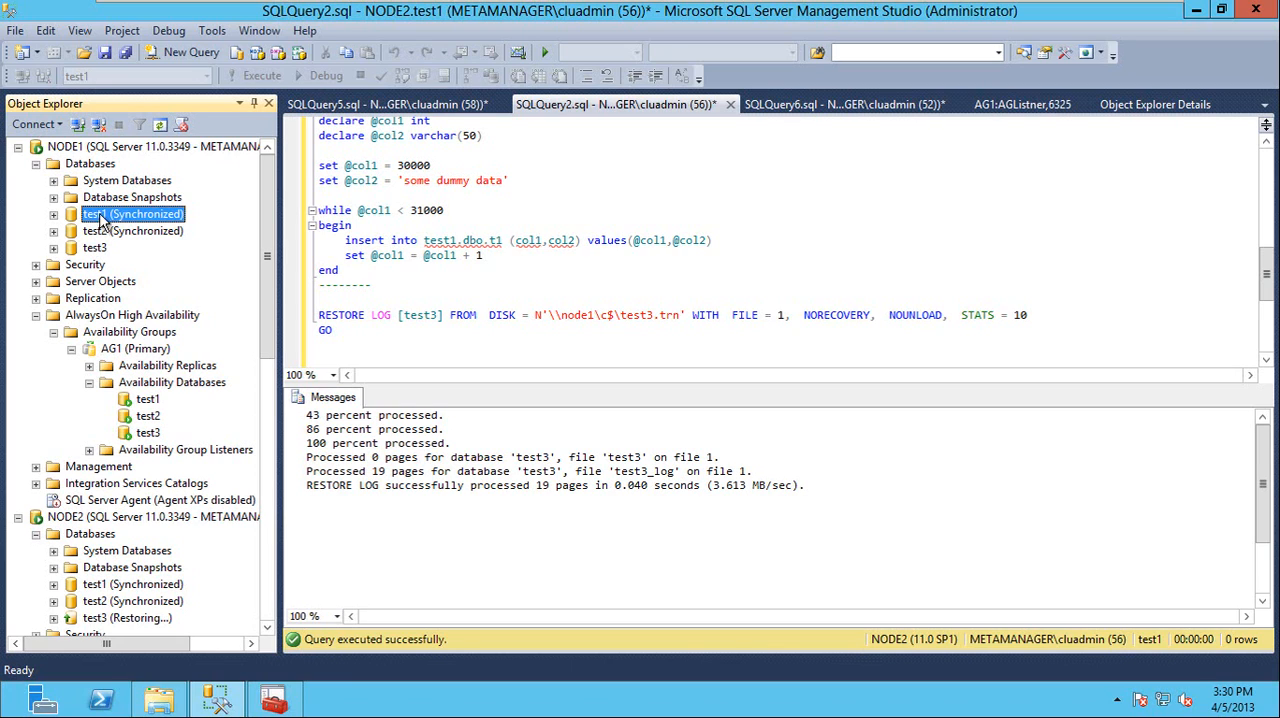
# View the properties of NODE1's test1 database and close them
pyautogui.rightClick(103, 220)
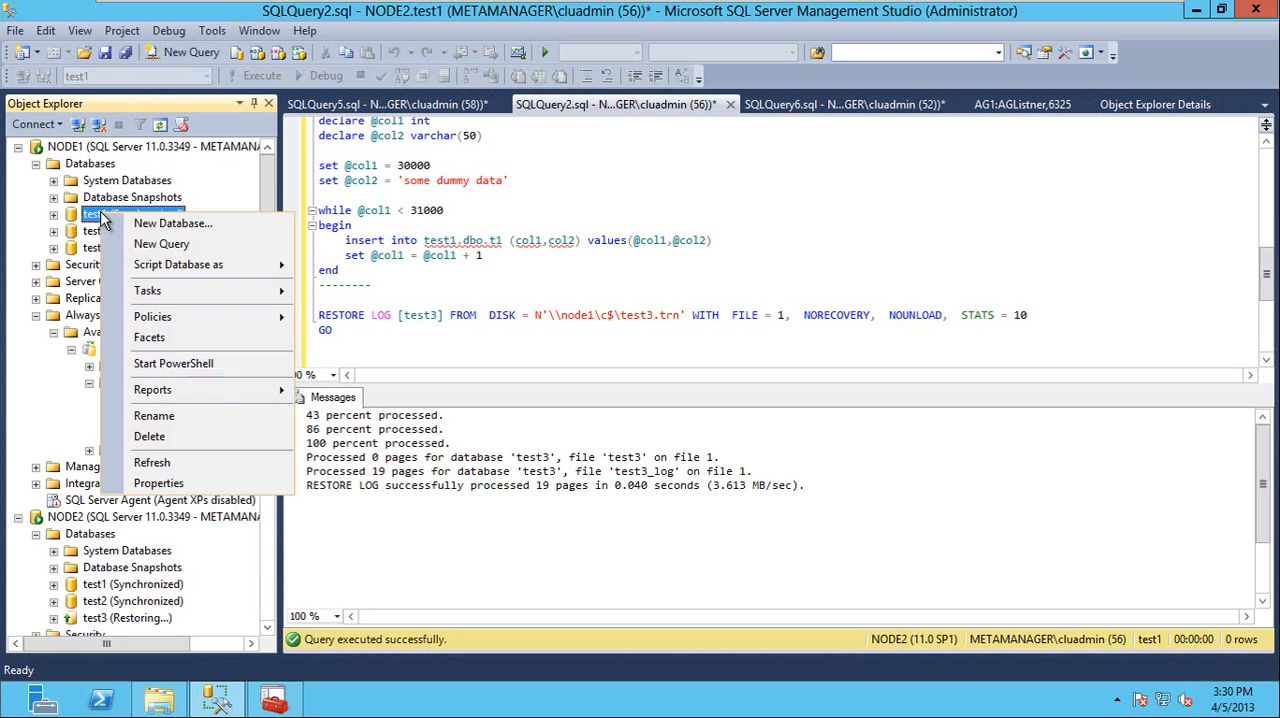
pyautogui.click(158, 483)
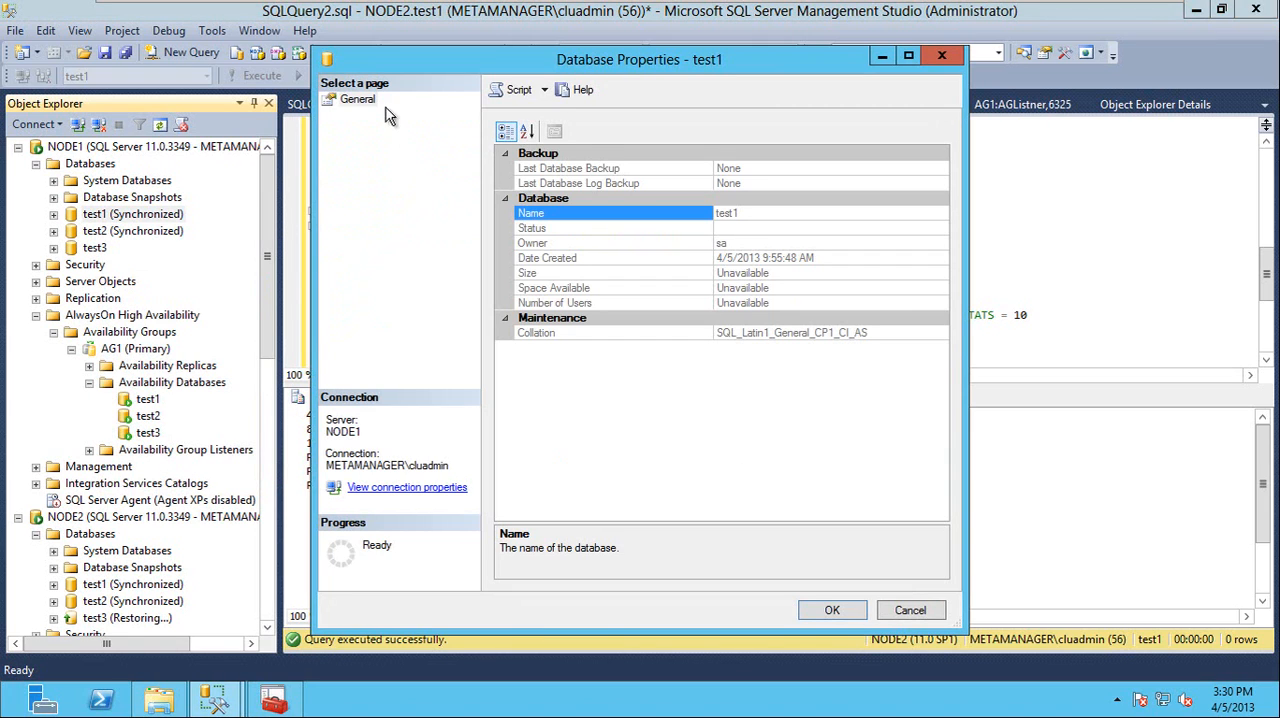
pyautogui.press('Escape')
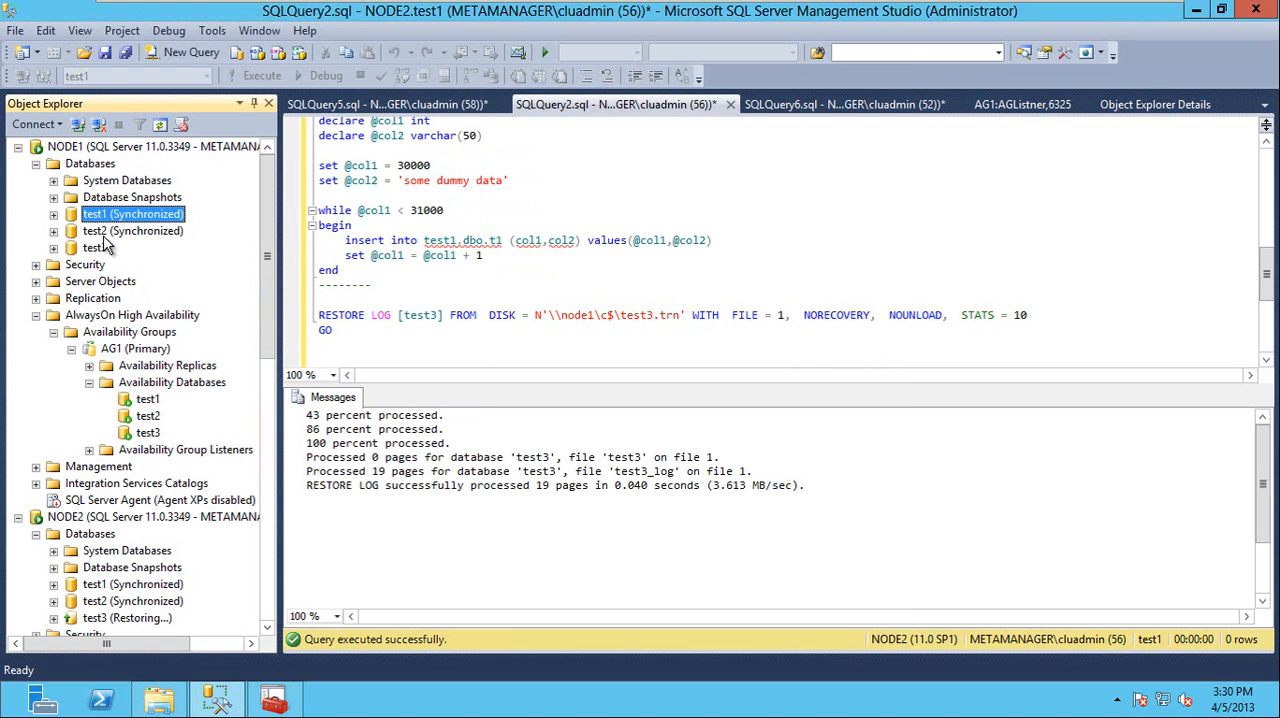
# Refresh the NODE1 server in Object Explorer and expand its databases
pyautogui.rightClick(105, 164)
pyautogui.click(145, 368)
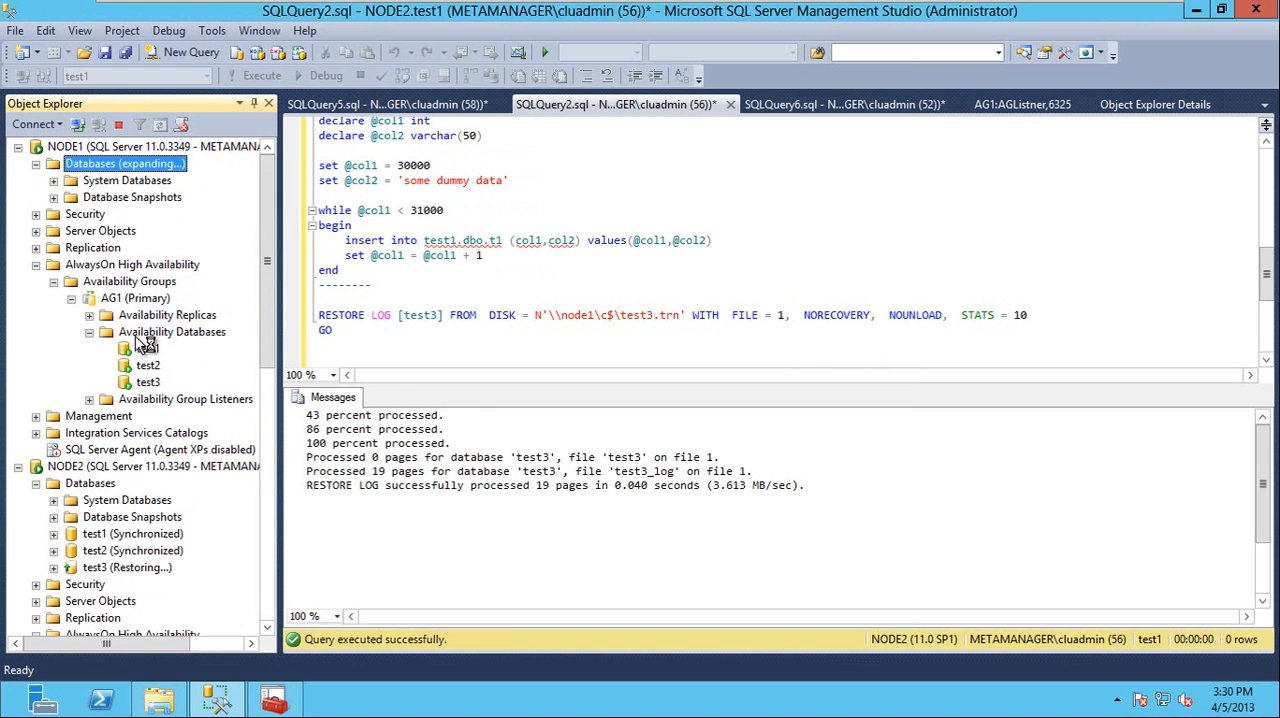
pyautogui.click(914, 414)
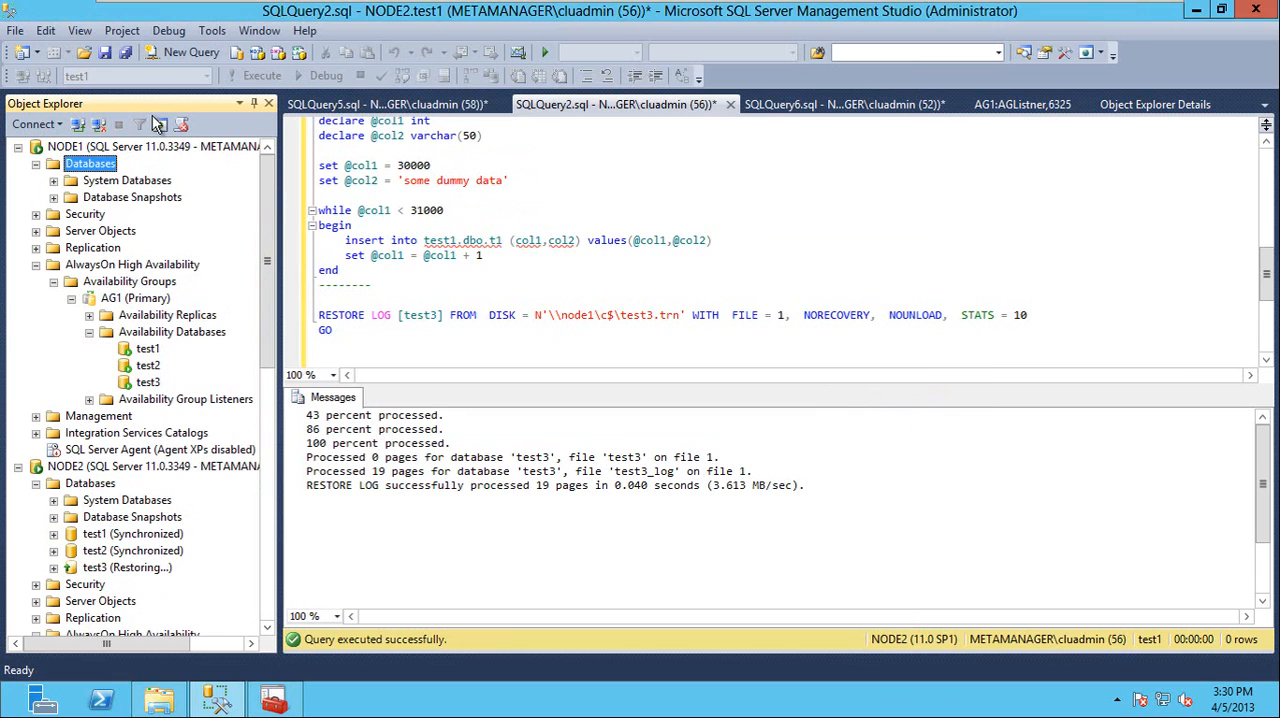
pyautogui.rightClick(75, 150)
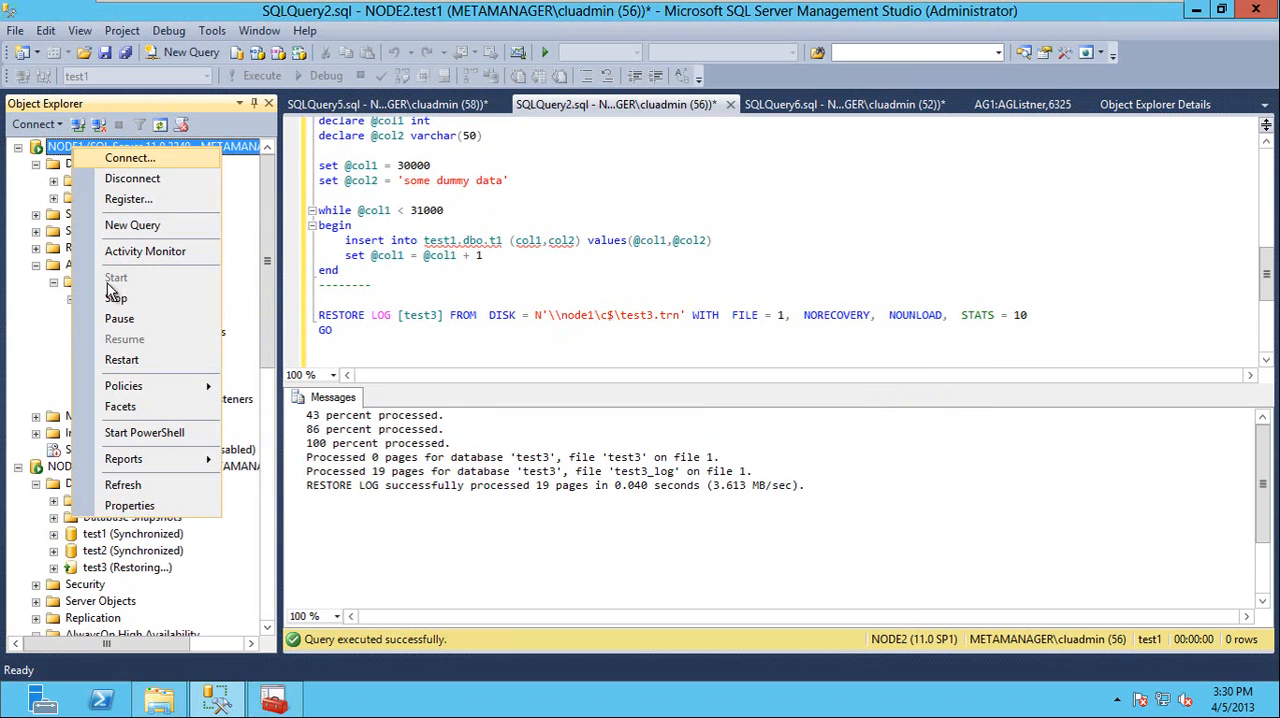
pyautogui.click(123, 485)
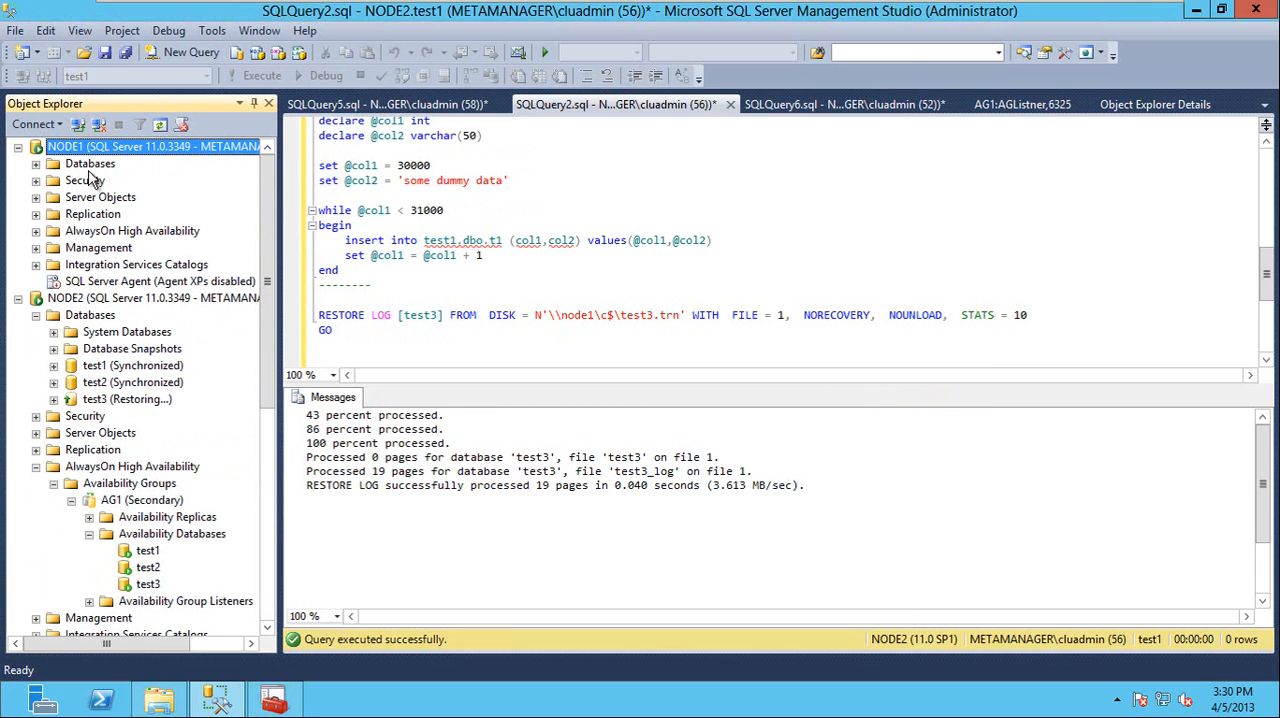
pyautogui.doubleClick(90, 166)
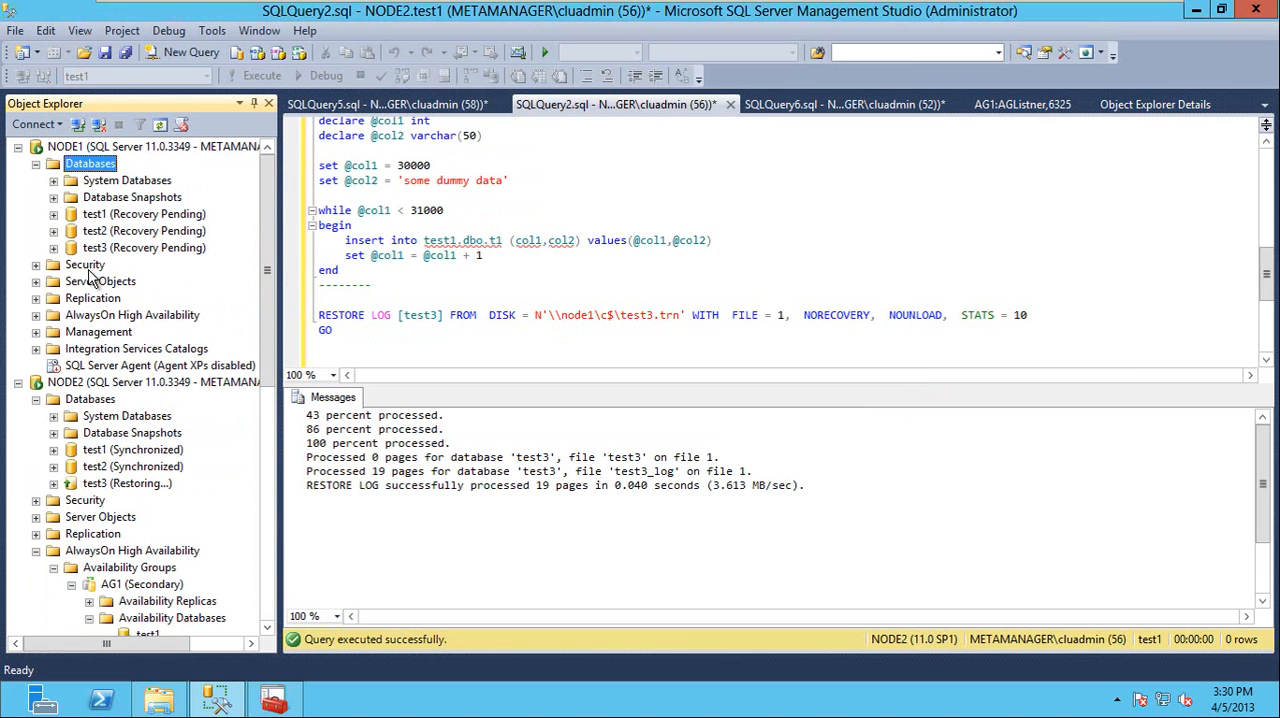
# Show the AG1 dashboard and expand NODE1's AlwaysOn High Availability tree down to AG1's availability databases
pyautogui.click(1000, 106)
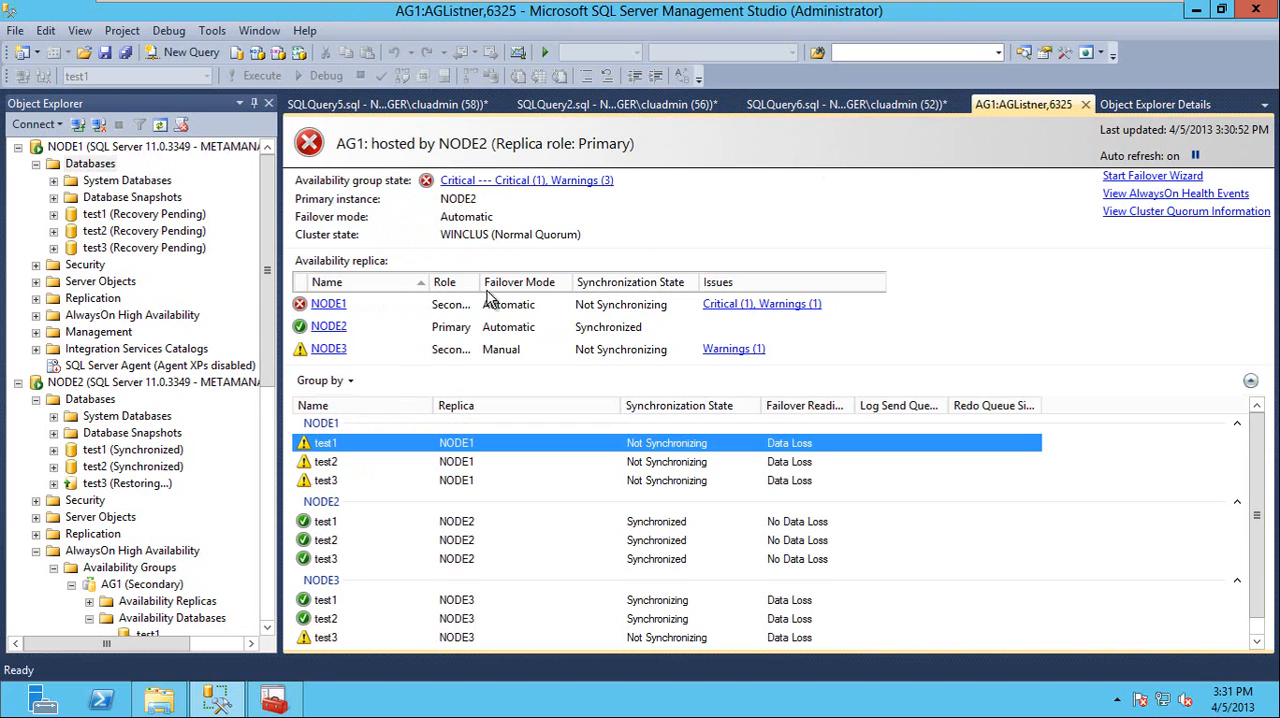
pyautogui.click(993, 293)
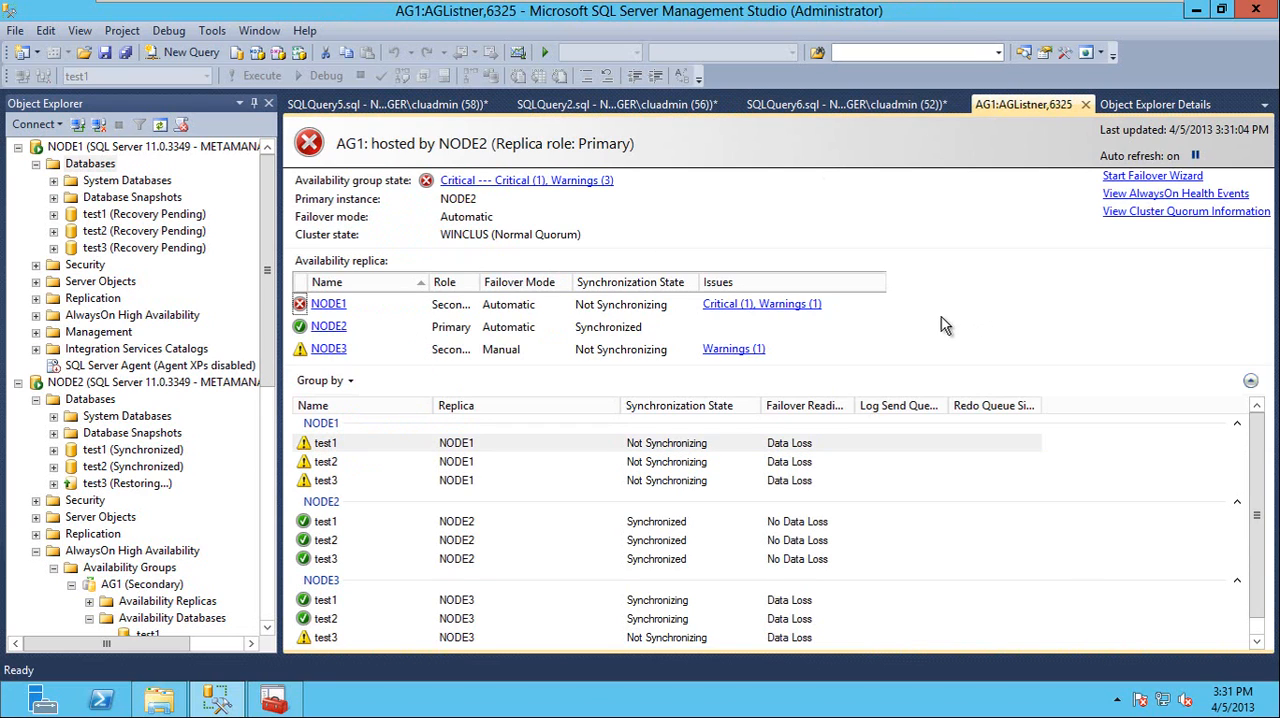
pyautogui.doubleClick(88, 318)
pyautogui.doubleClick(100, 336)
pyautogui.doubleClick(112, 350)
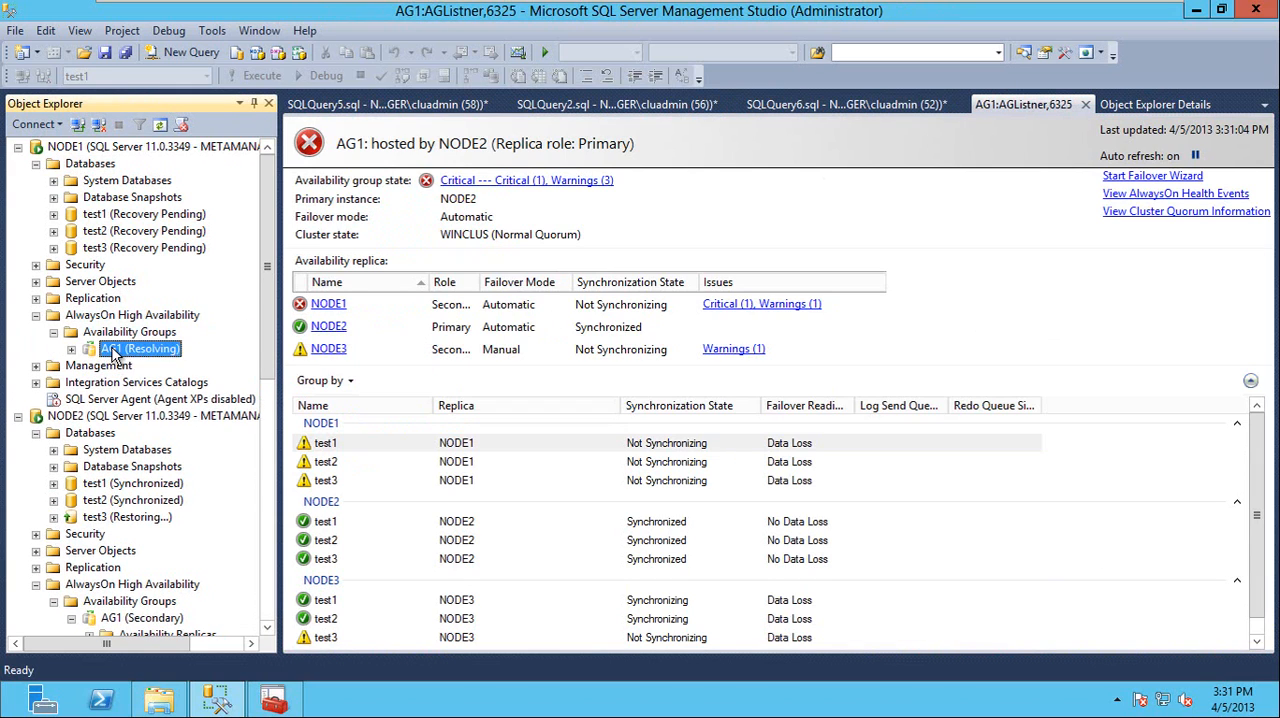
pyautogui.doubleClick(135, 384)
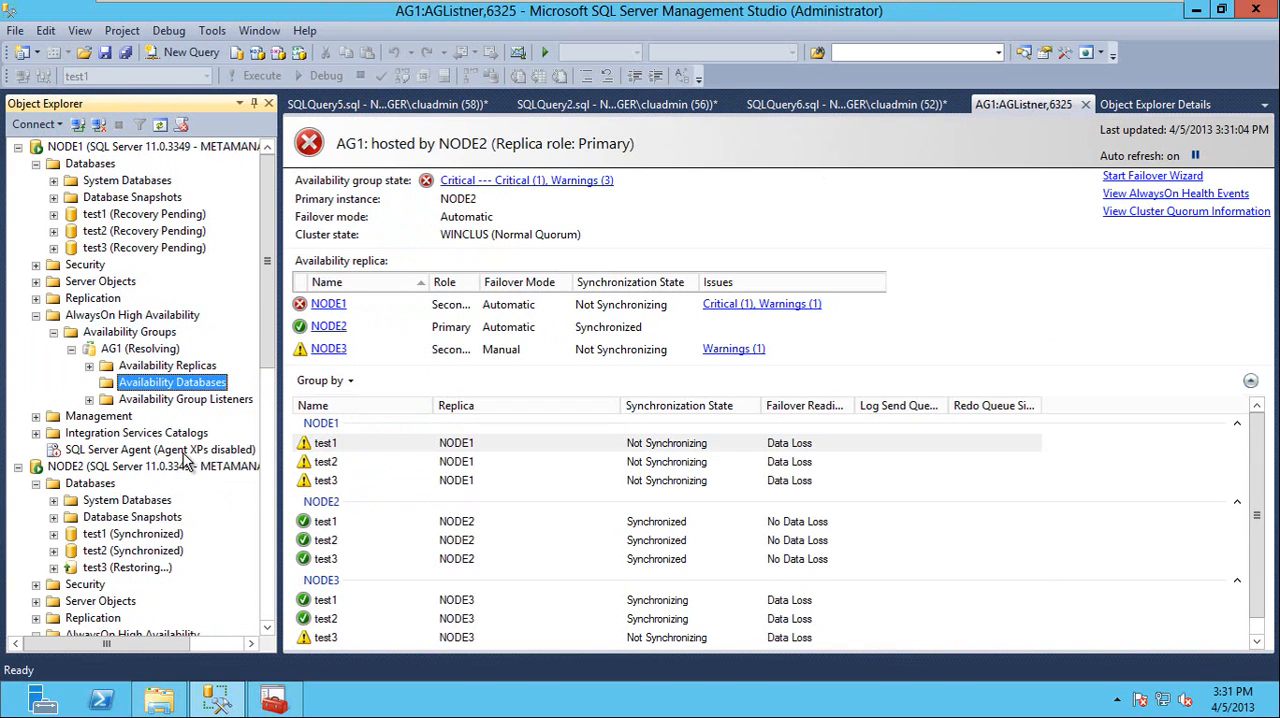
# Refresh the AG1 availability group on NODE1 and recheck its availability databases
pyautogui.rightClick(138, 350)
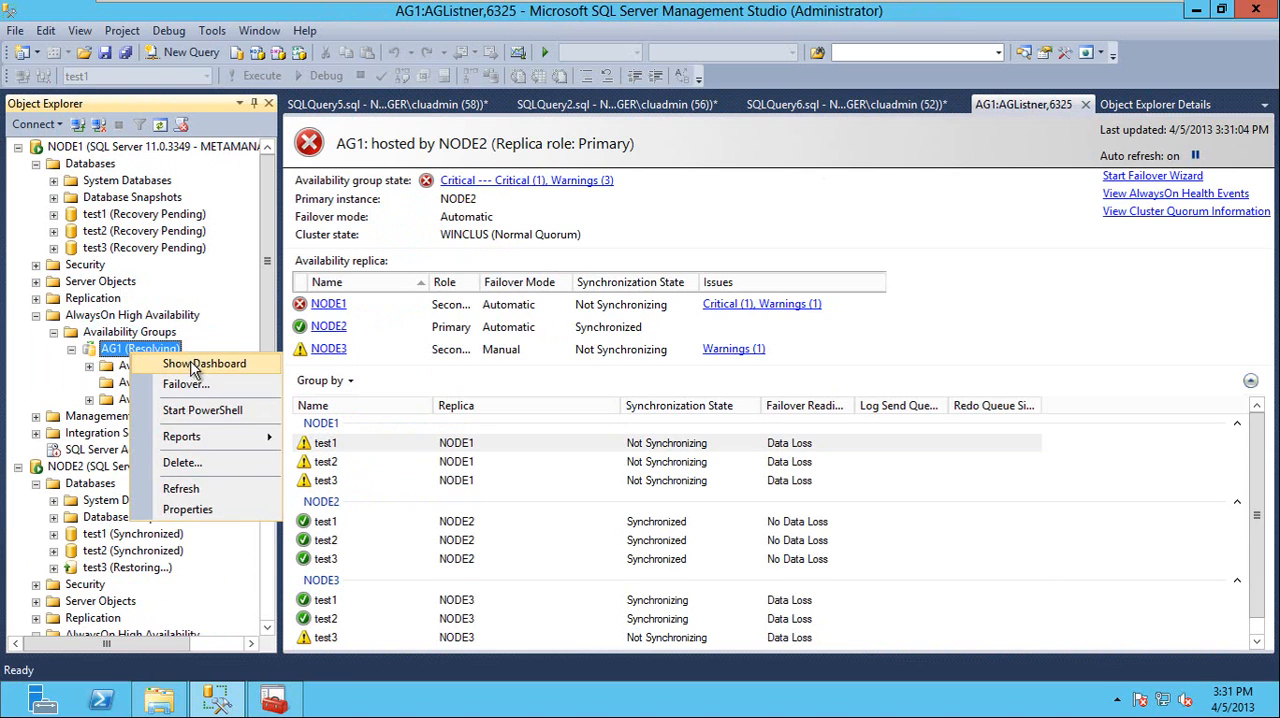
pyautogui.click(226, 488)
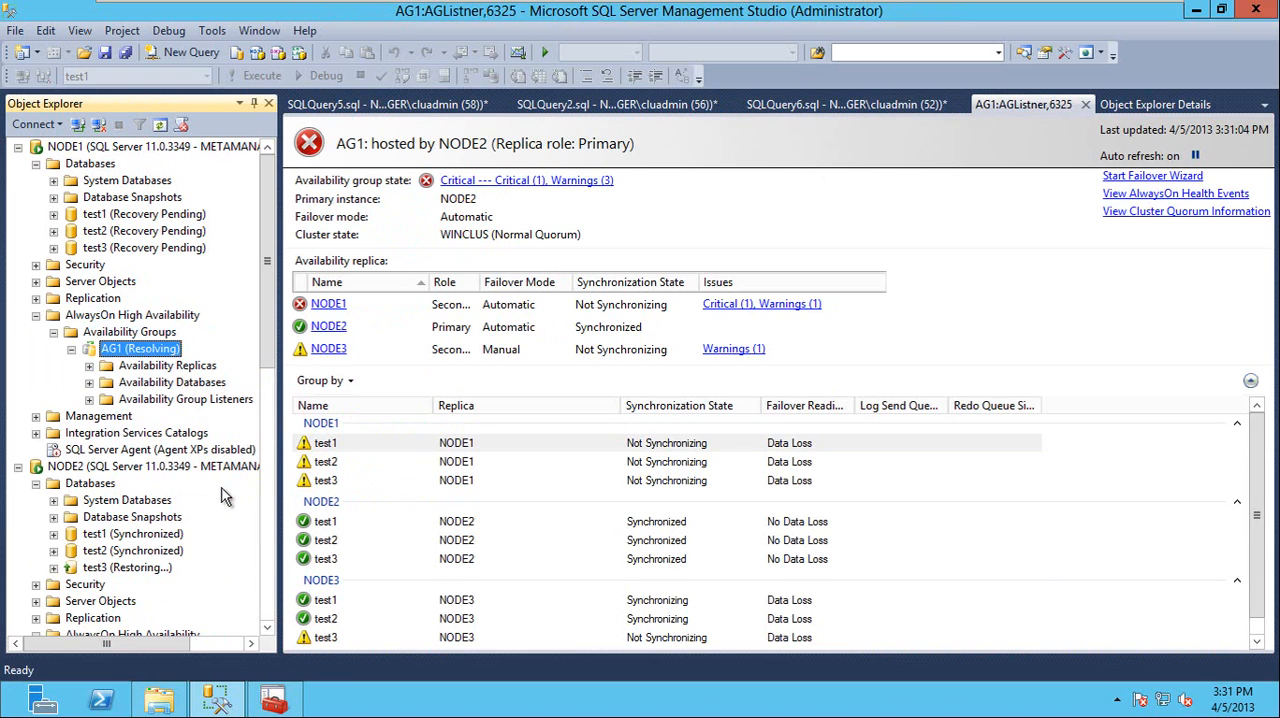
pyautogui.click(163, 383)
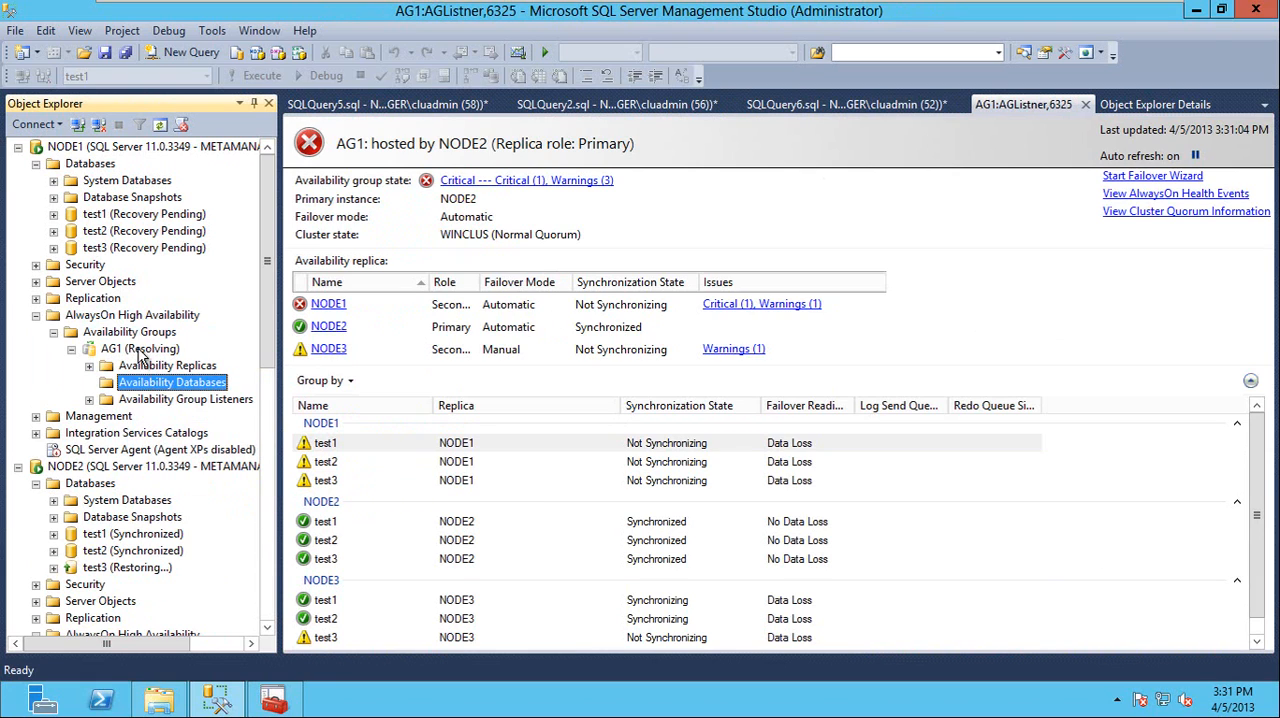
pyautogui.click(140, 350)
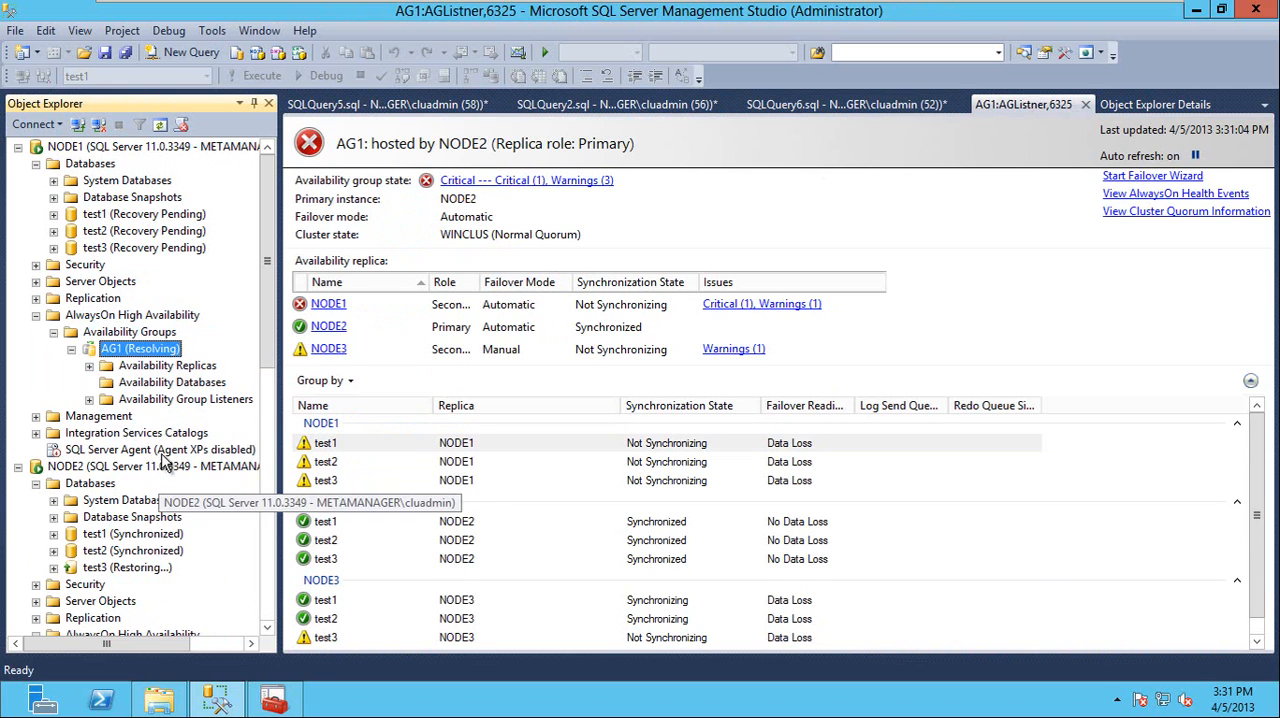
# Refresh the NODE2 server in Object Explorer and expand its databases
pyautogui.rightClick(78, 468)
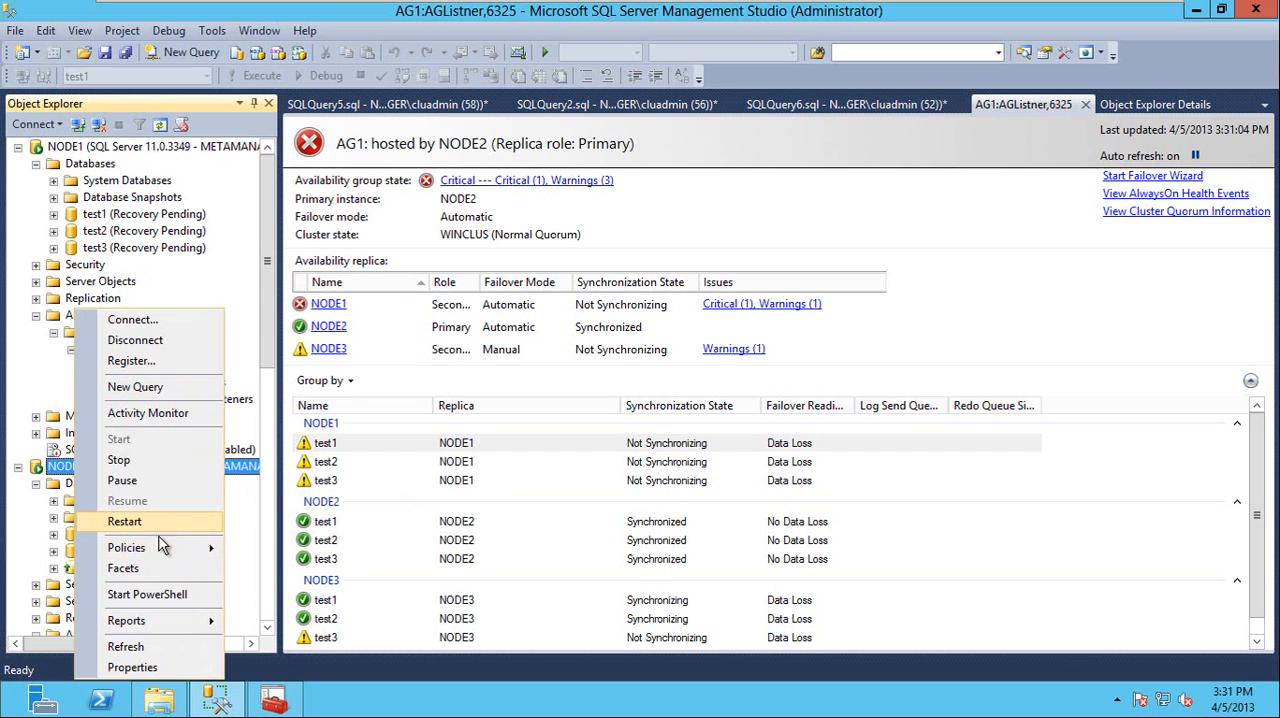
pyautogui.click(160, 647)
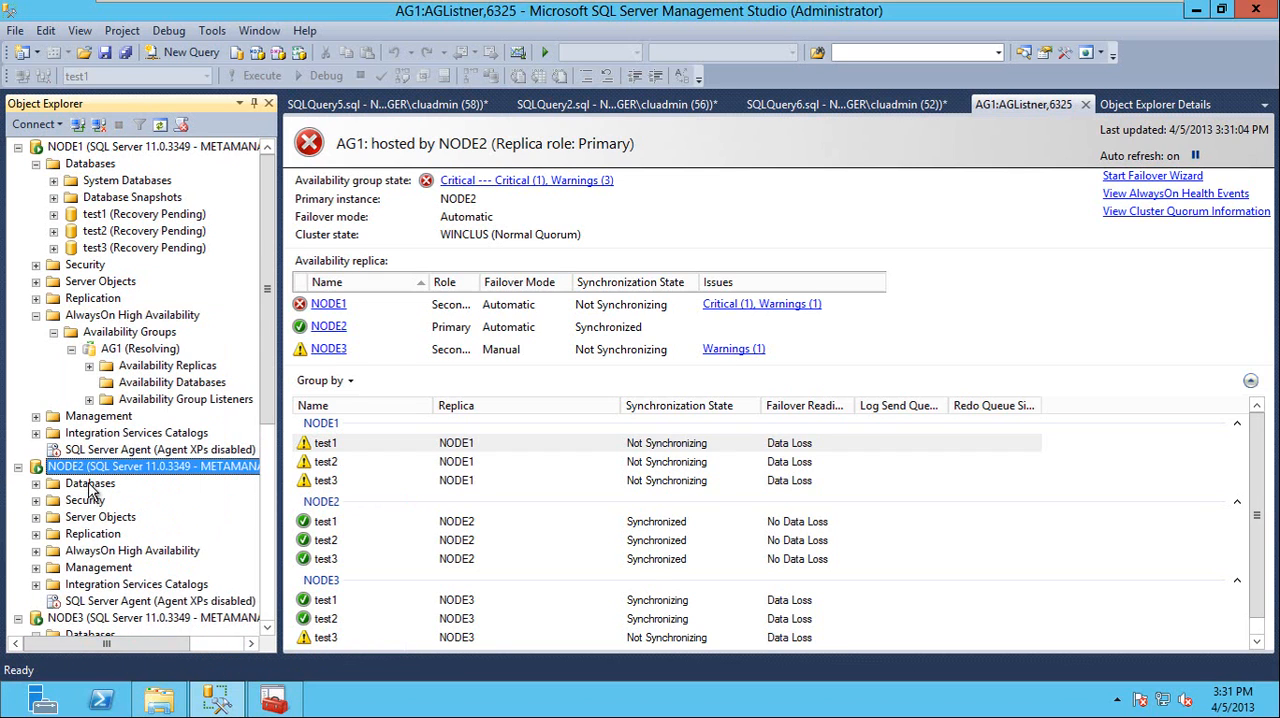
pyautogui.doubleClick(90, 491)
# Expand NODE2's AlwaysOn High Availability tree down to the databases in AG1
pyautogui.scroll(-2, 122, 512)
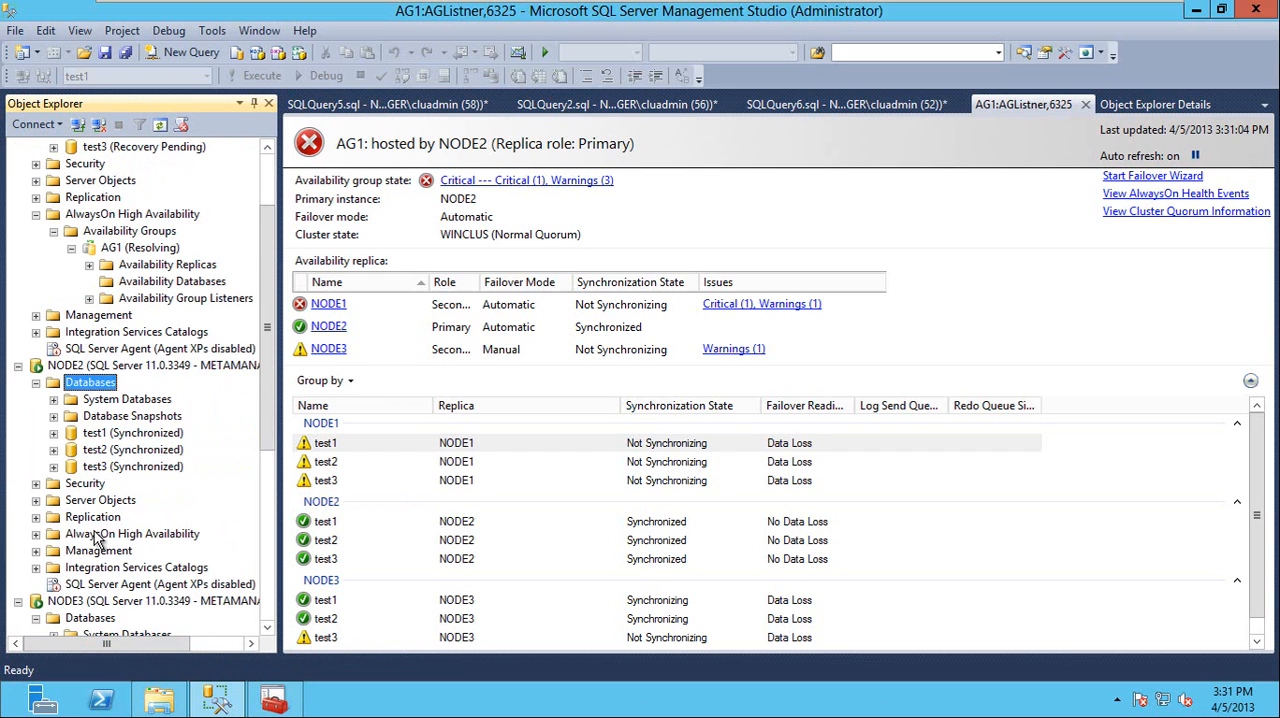
pyautogui.doubleClick(100, 534)
pyautogui.click(123, 551)
pyautogui.doubleClick(125, 557)
pyautogui.doubleClick(135, 568)
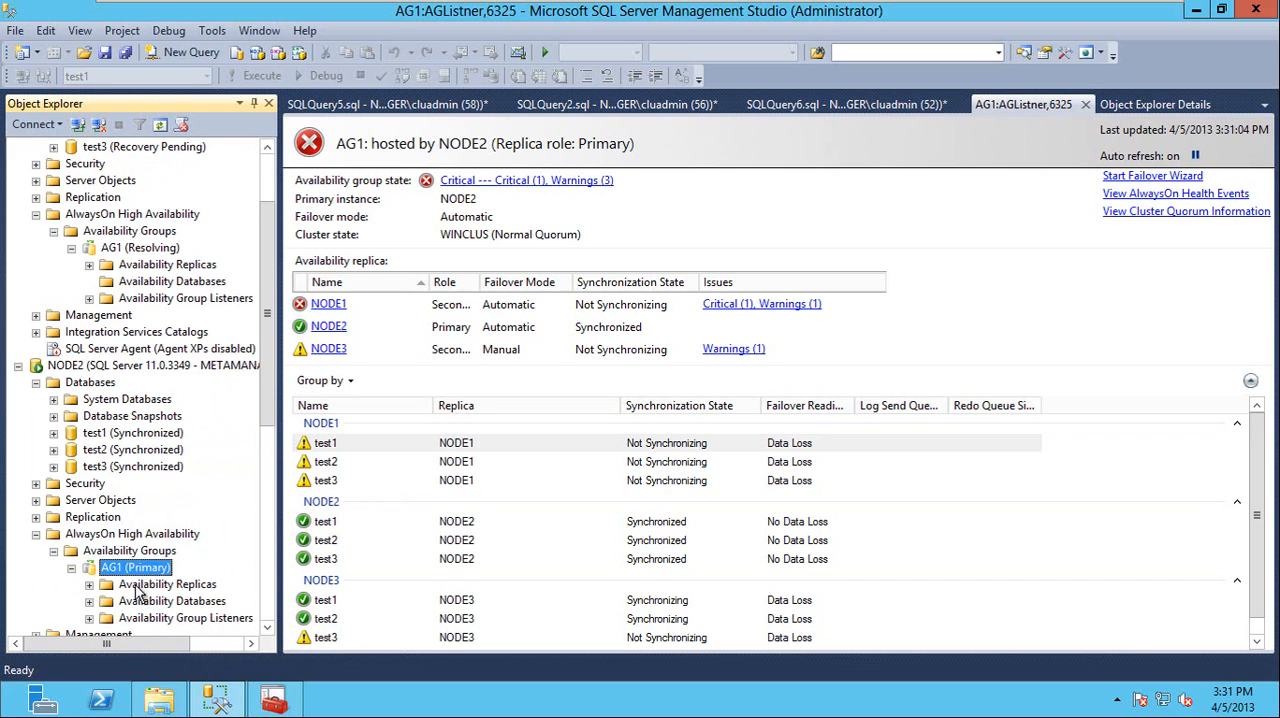
pyautogui.doubleClick(150, 601)
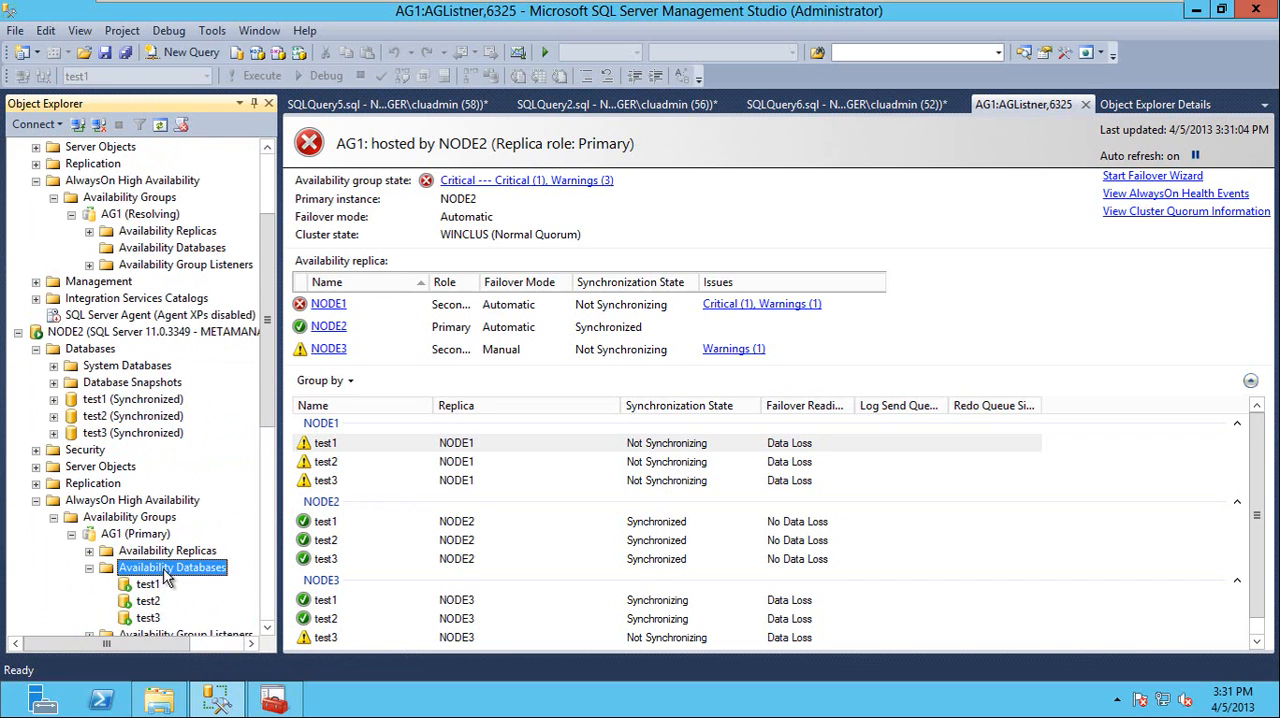
# Try to start a failover of the AG1 availability group from NODE1
pyautogui.rightClick(148, 214)
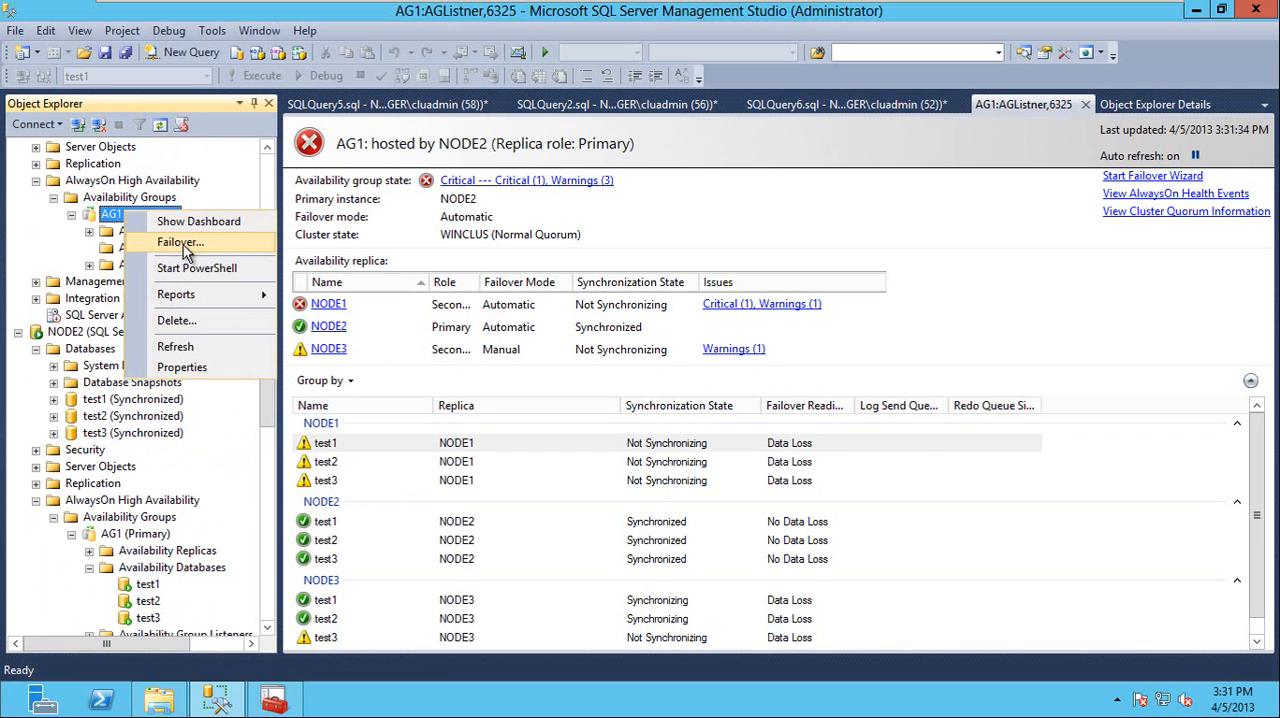
pyautogui.click(183, 245)
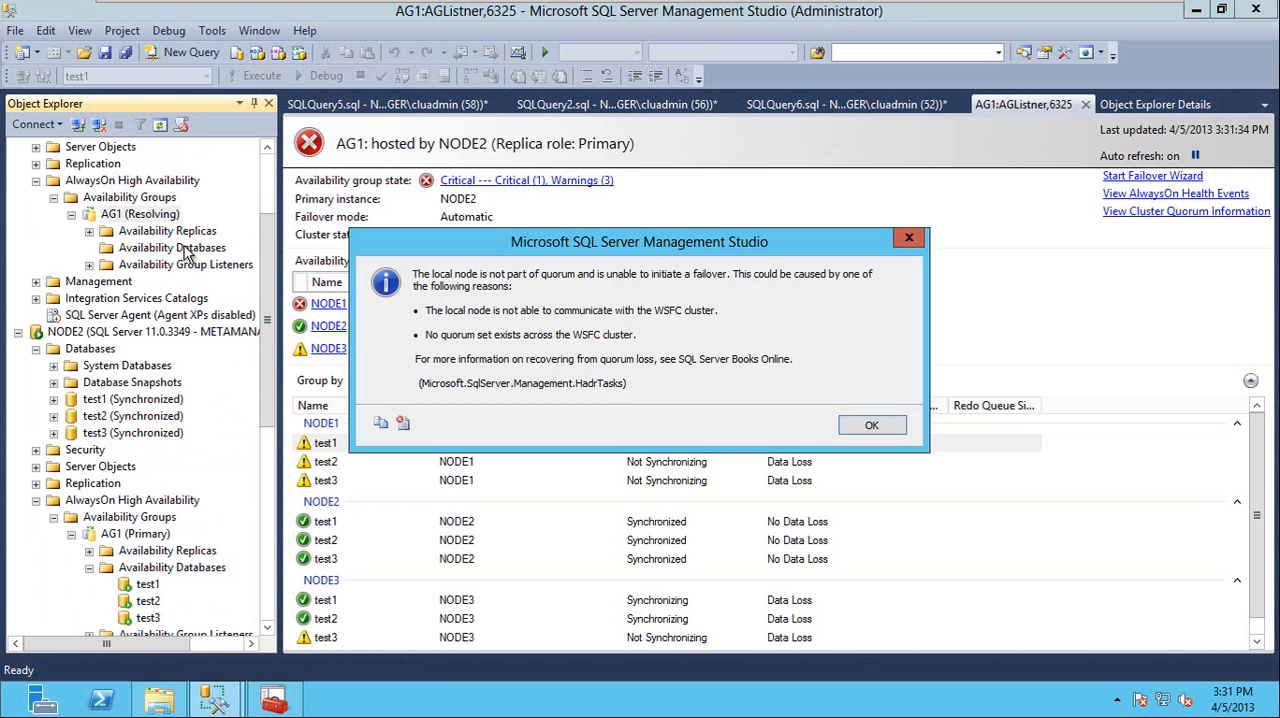
pyautogui.click(868, 428)
pyautogui.rightClick(107, 200)
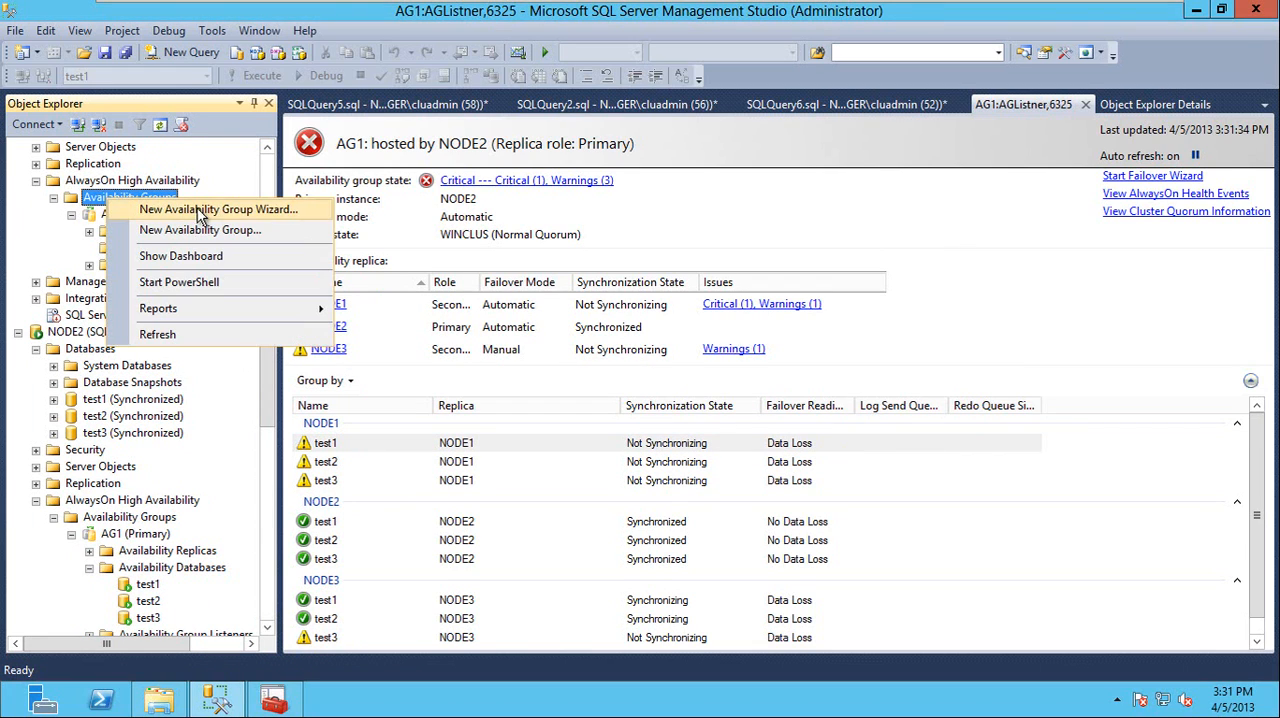
# Try to fail over AG1 from NODE2 to NODE1, accepting potential data loss and connecting to the NODE1 replica
pyautogui.rightClick(119, 534)
pyautogui.click(183, 539)
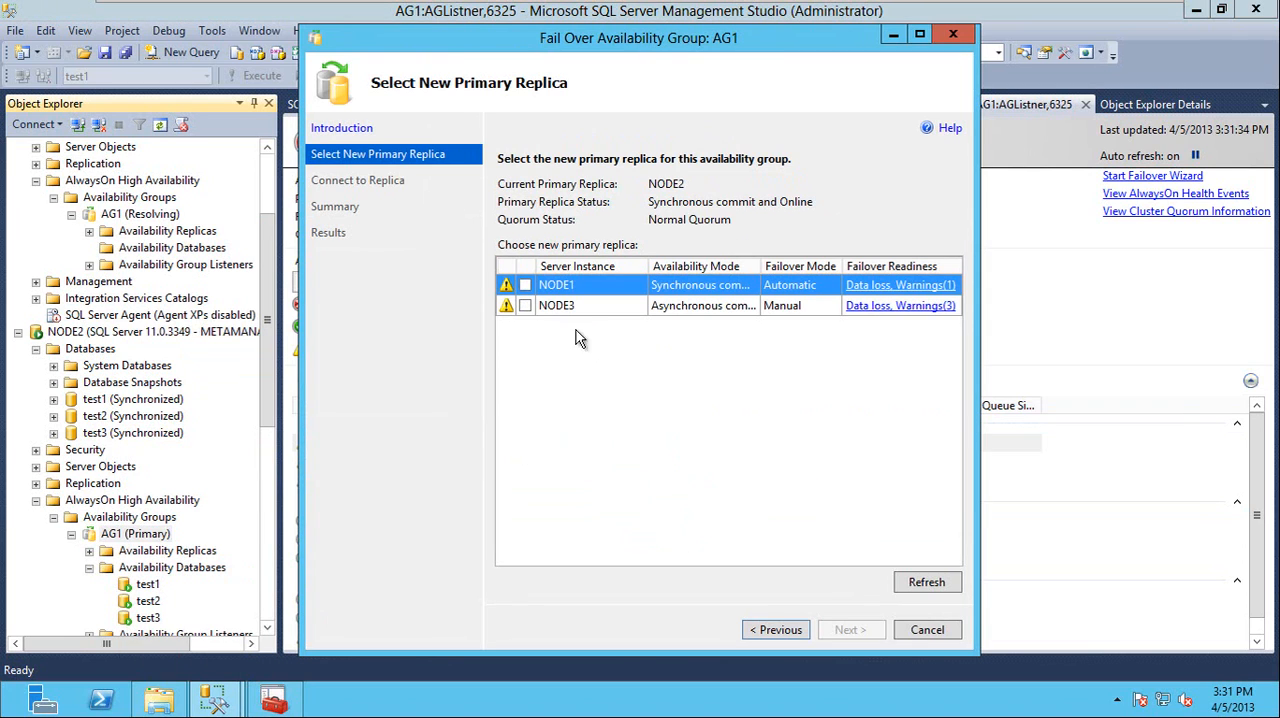
pyautogui.click(525, 285)
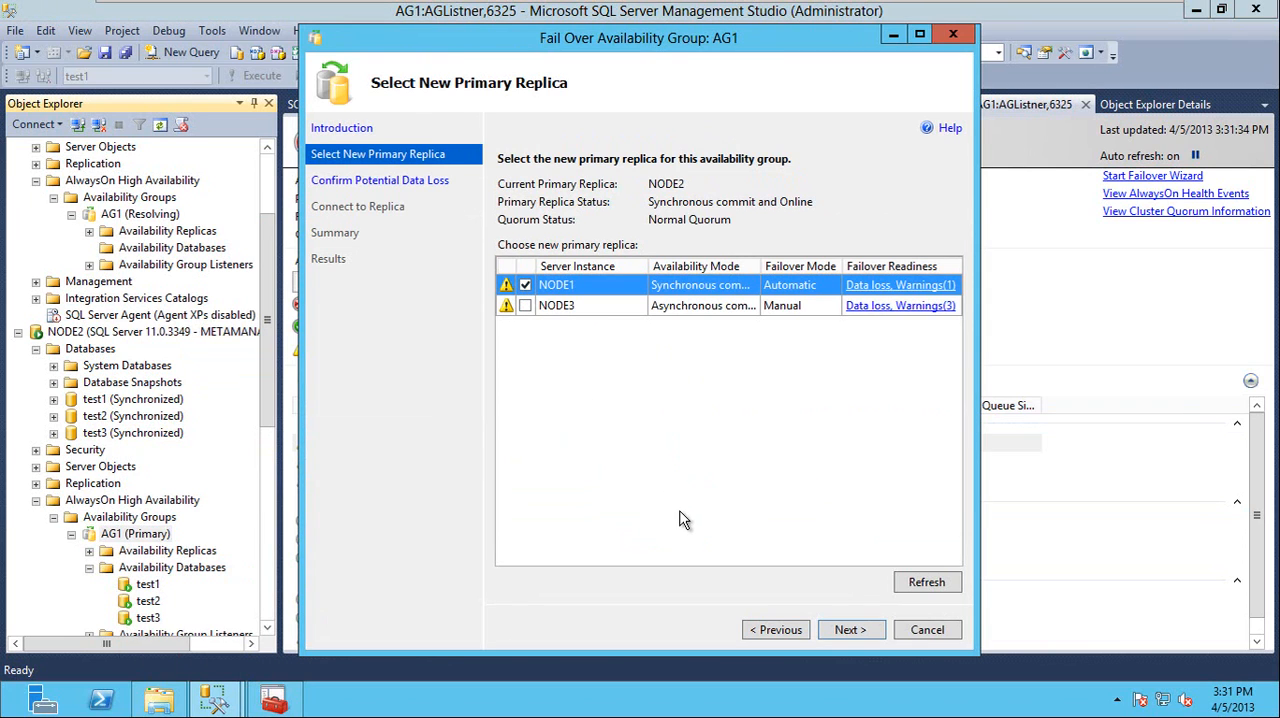
pyautogui.click(840, 629)
pyautogui.click(590, 278)
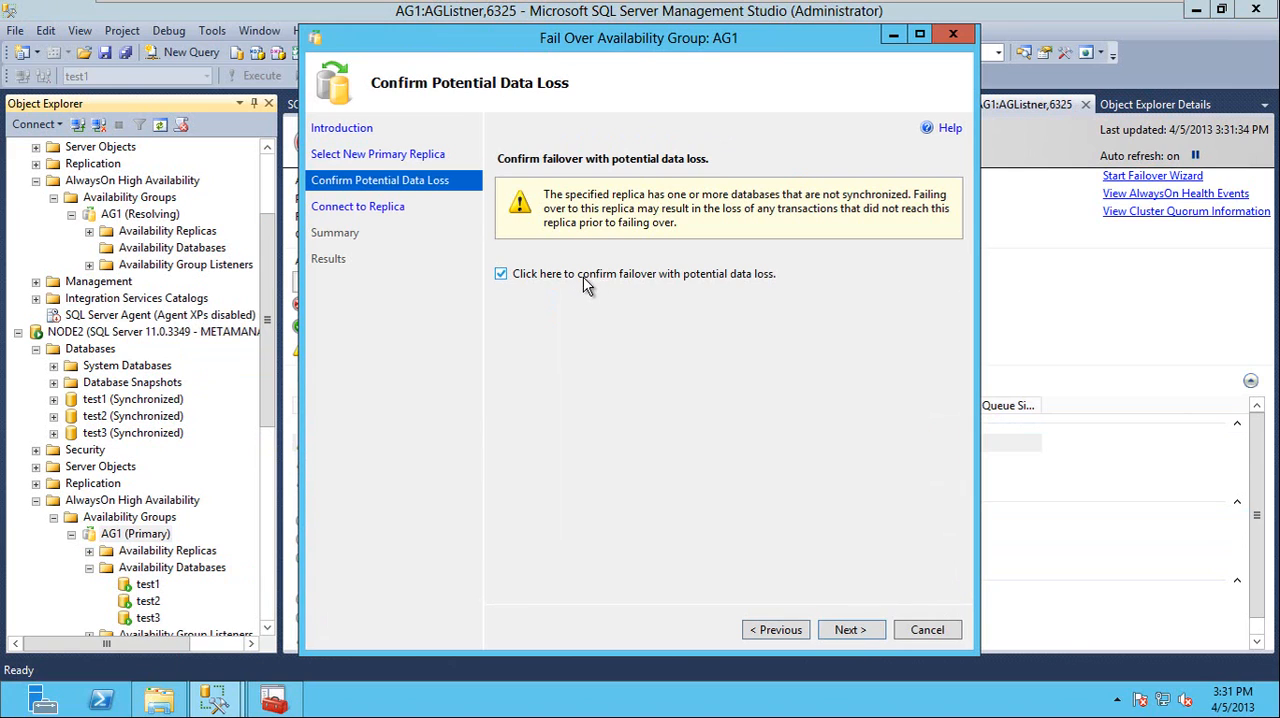
pyautogui.click(838, 630)
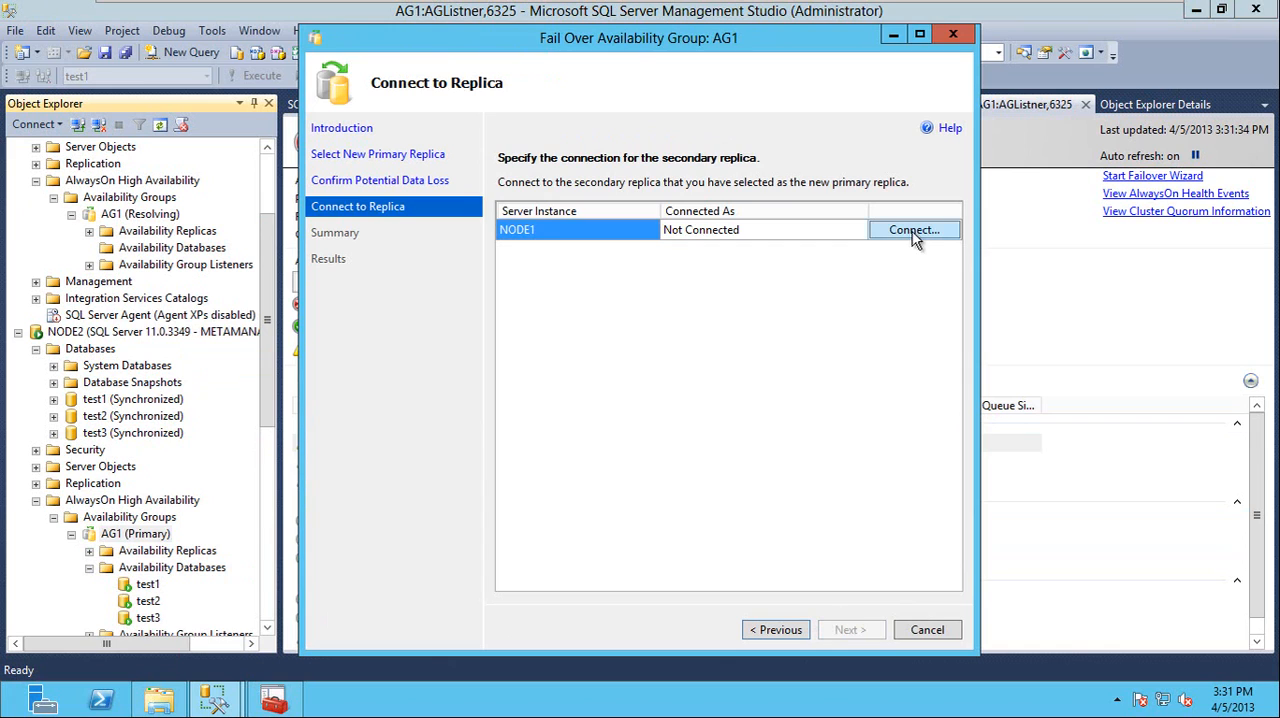
pyautogui.click(914, 232)
pyautogui.click(548, 379)
pyautogui.click(838, 627)
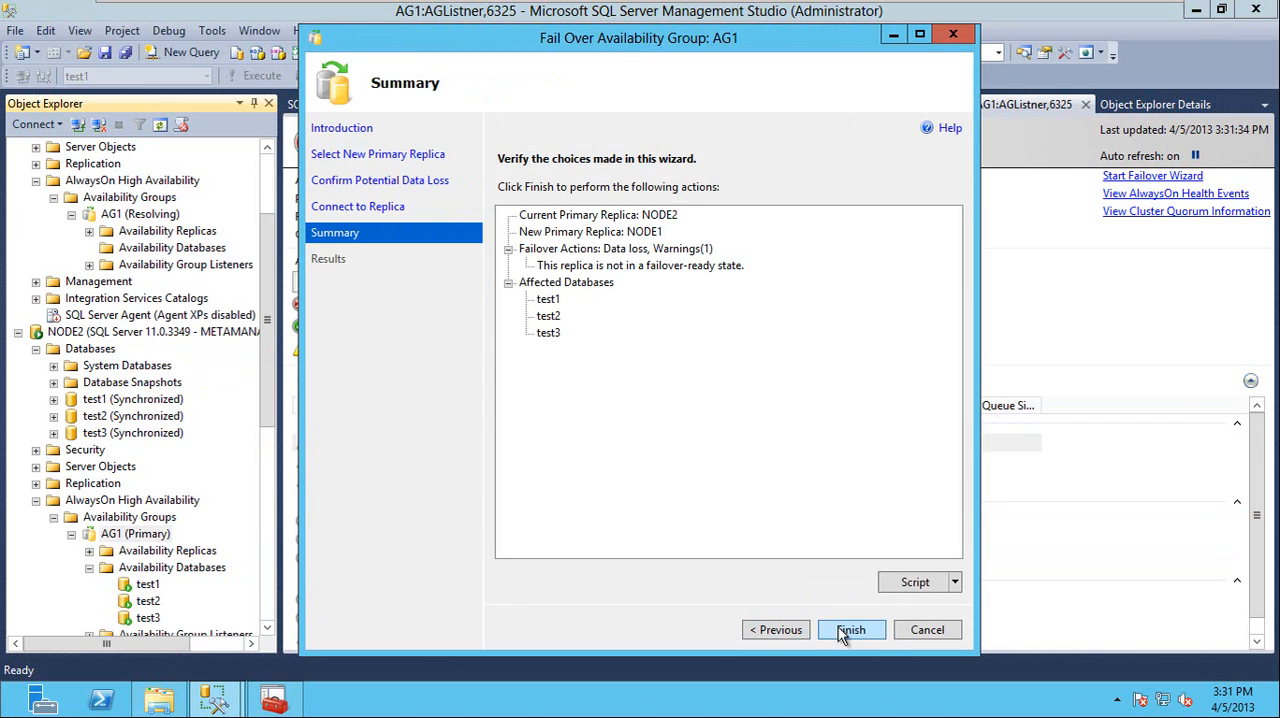
pyautogui.click(848, 632)
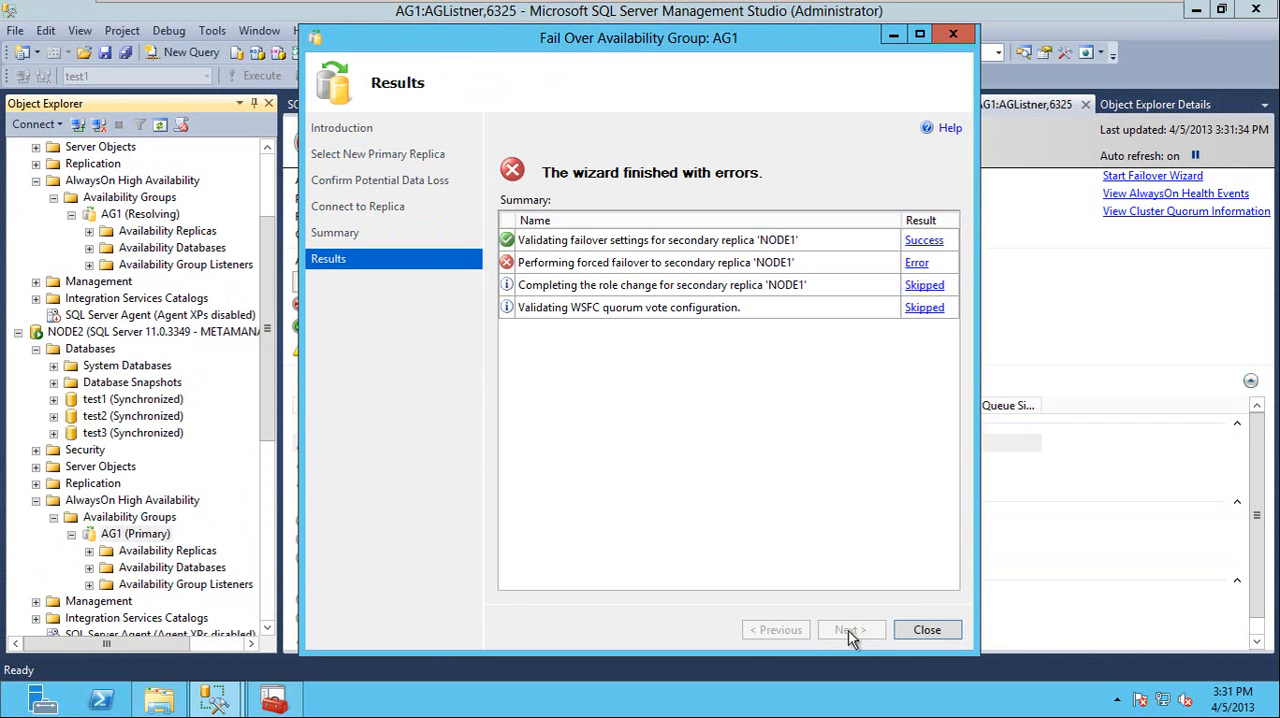
# Read the error details for the forced failover to NODE1 and close the failover wizard
pyautogui.click(916, 263)
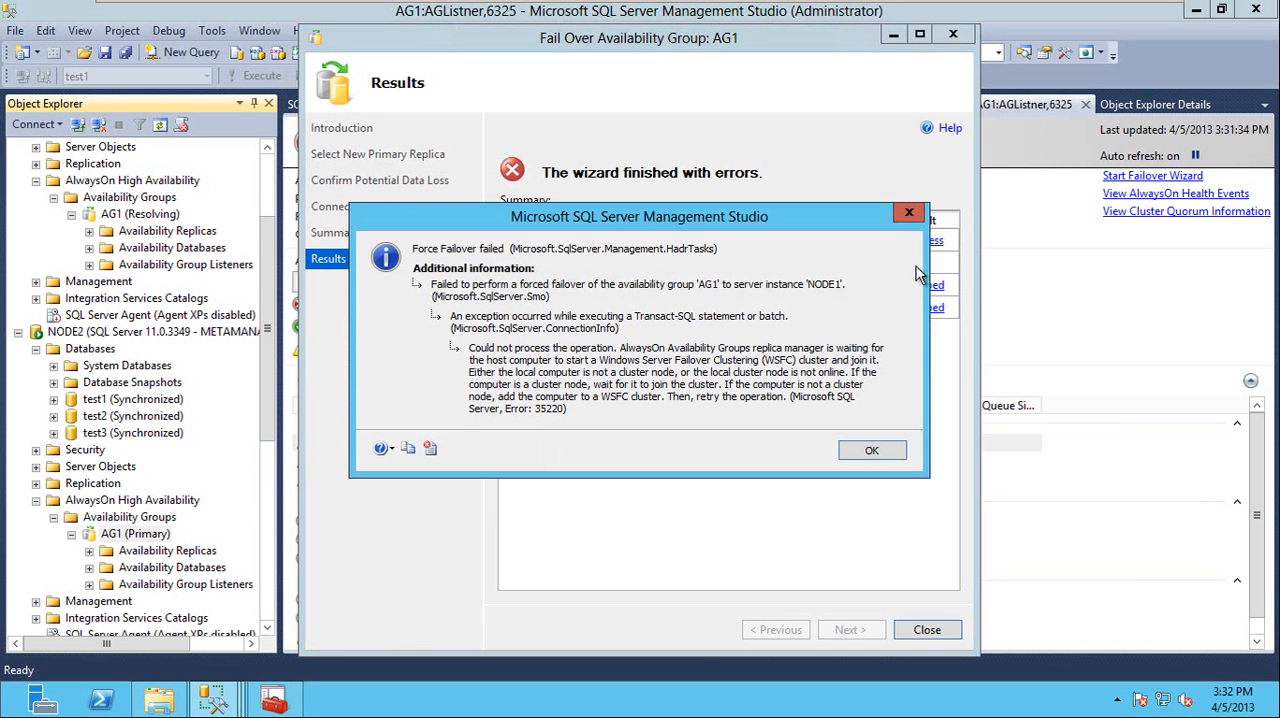
pyautogui.click(868, 453)
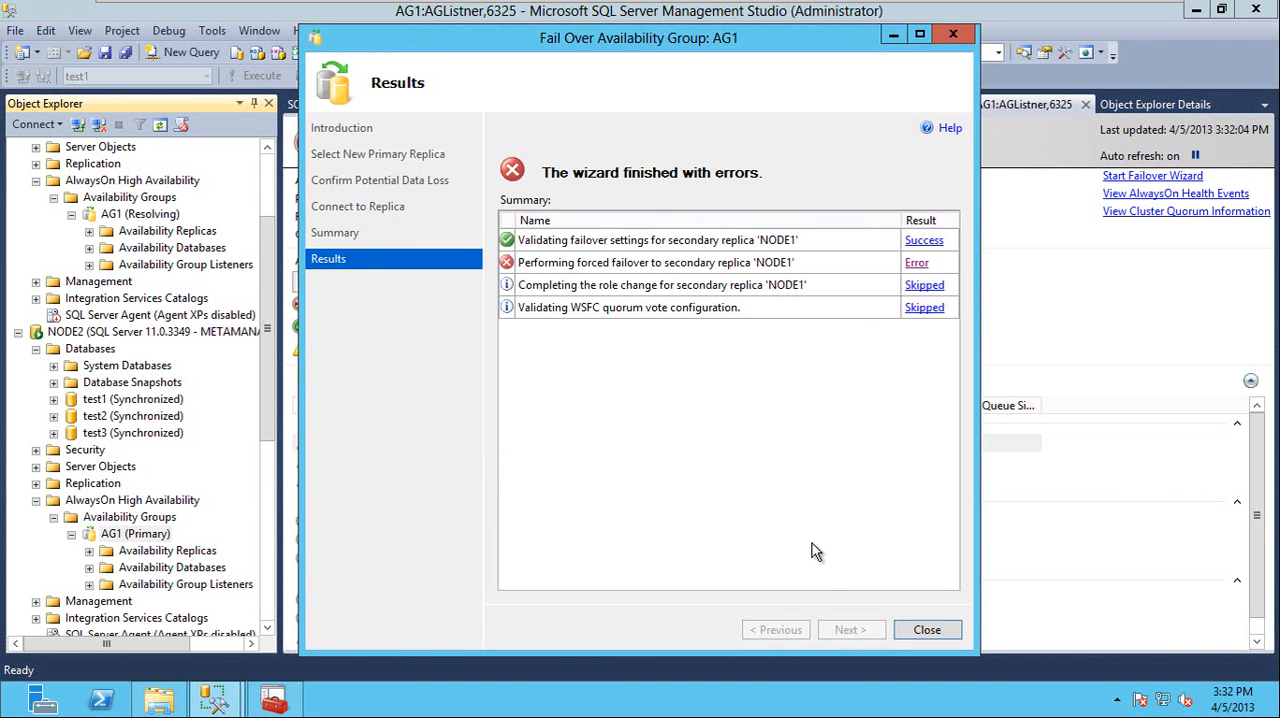
pyautogui.click(910, 629)
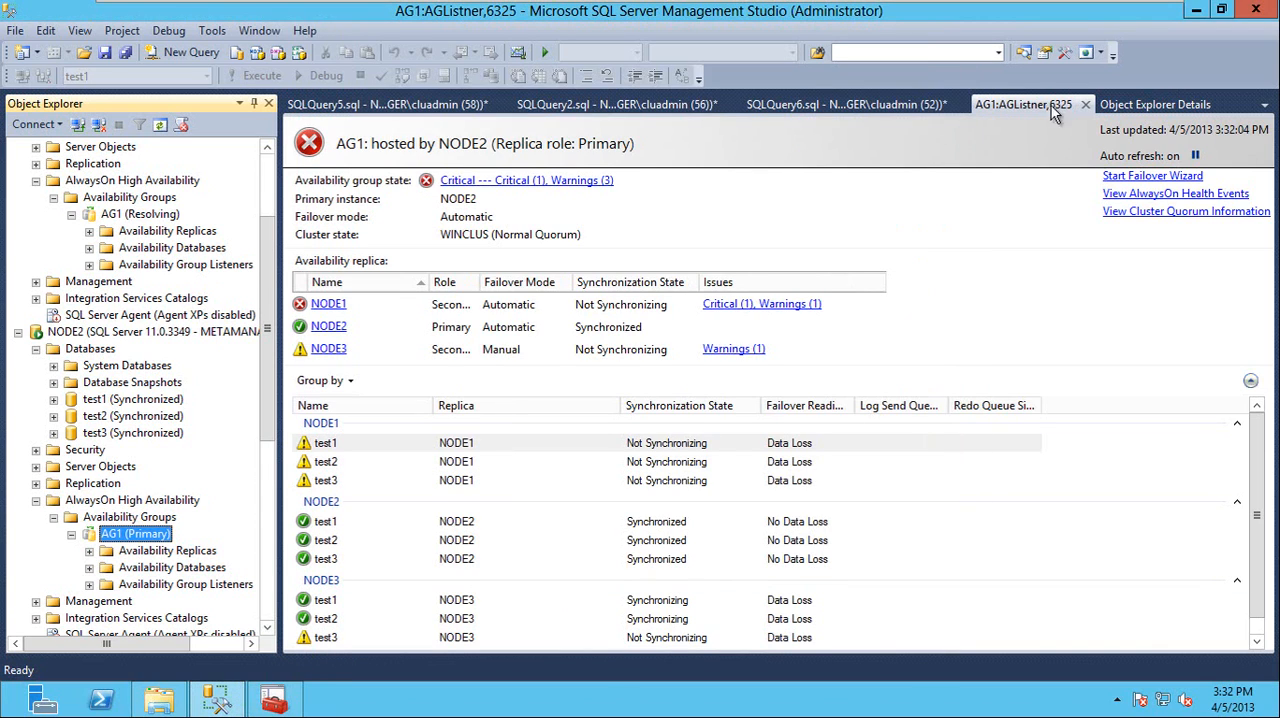
# Check the SQL Server services on the Node2 machine, and return to Node1's Failover Cluster Manager console
pyautogui.click(50, 704)
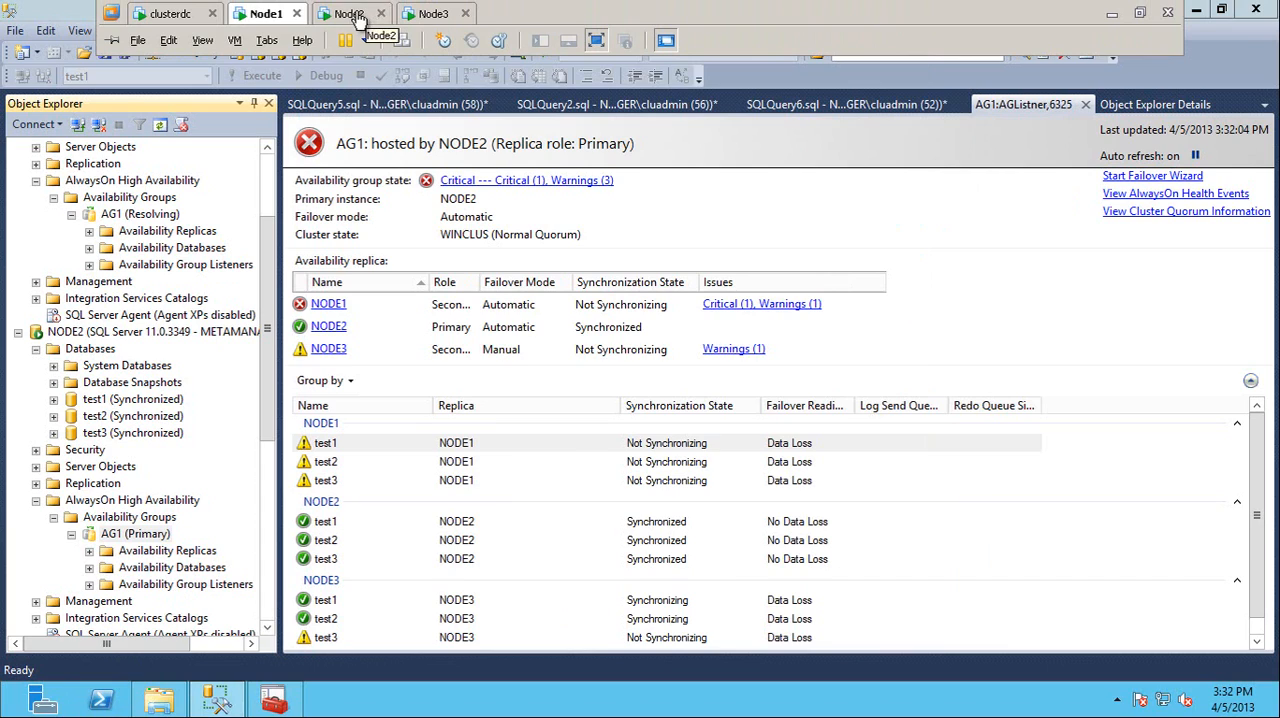
pyautogui.click(350, 14)
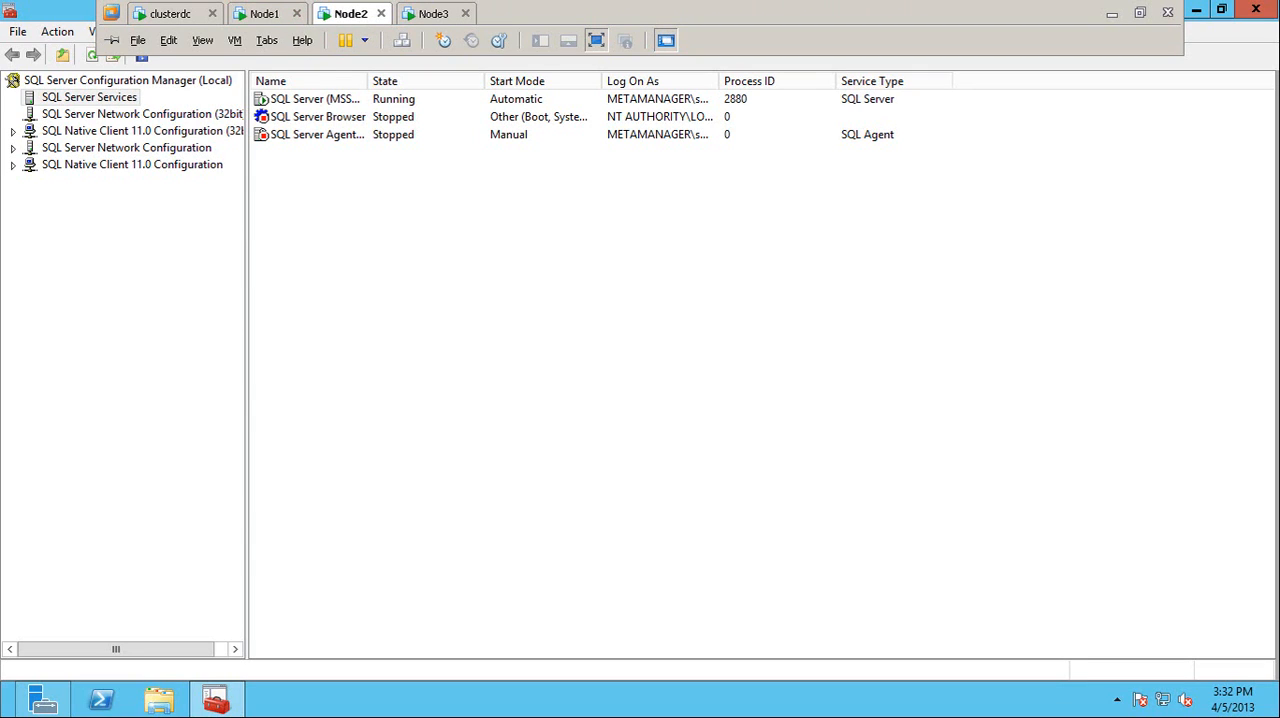
pyautogui.click(268, 14)
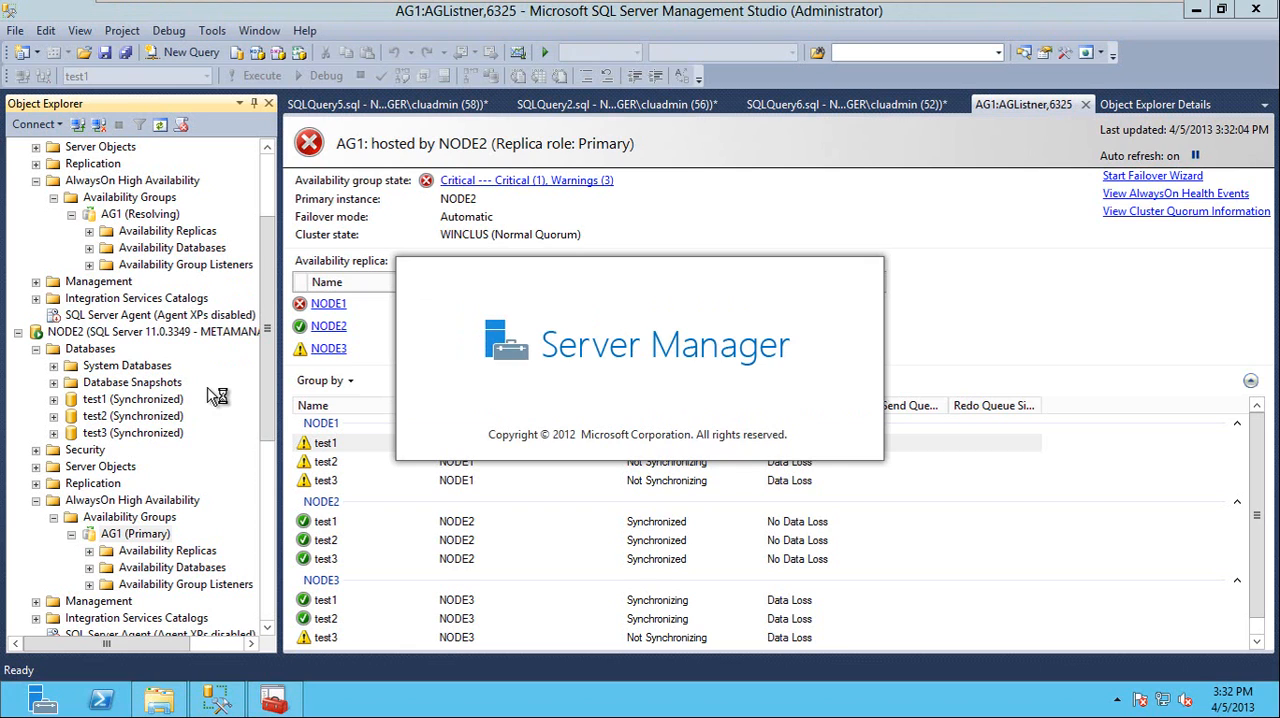
pyautogui.click(295, 703)
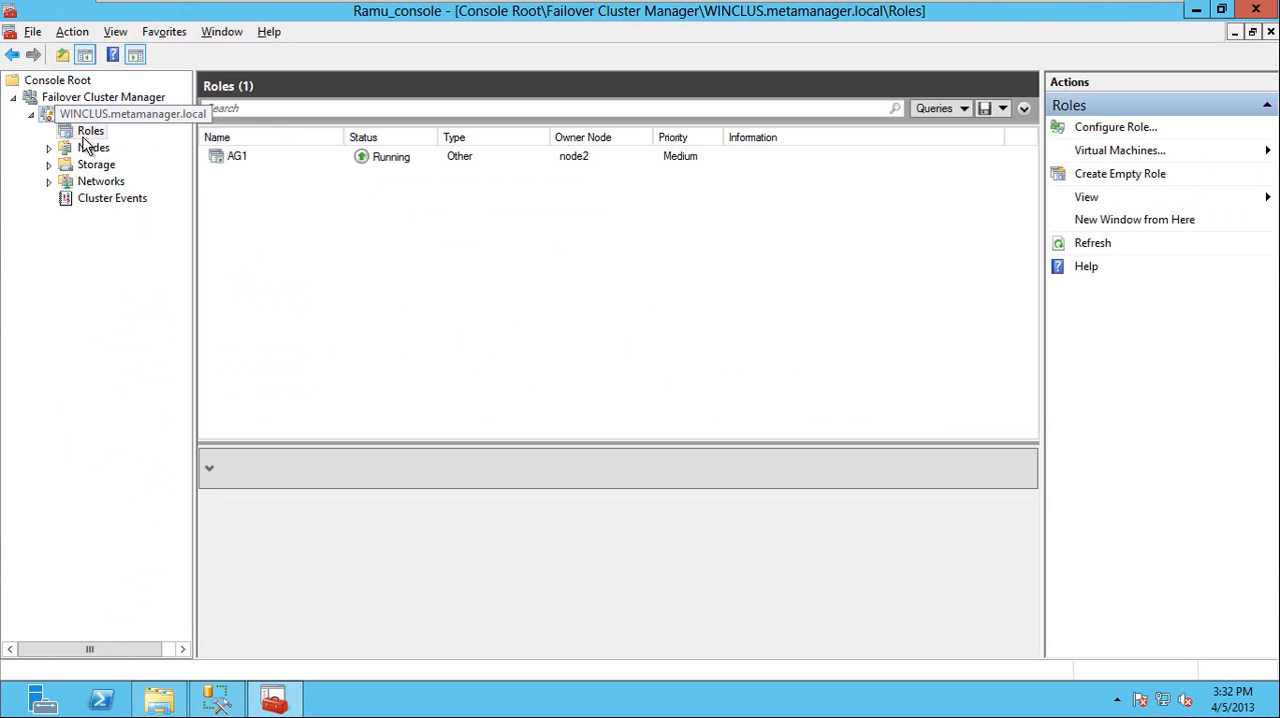
# Start the cluster service on node1 from the WINCLUS cluster's node list
pyautogui.click(93, 148)
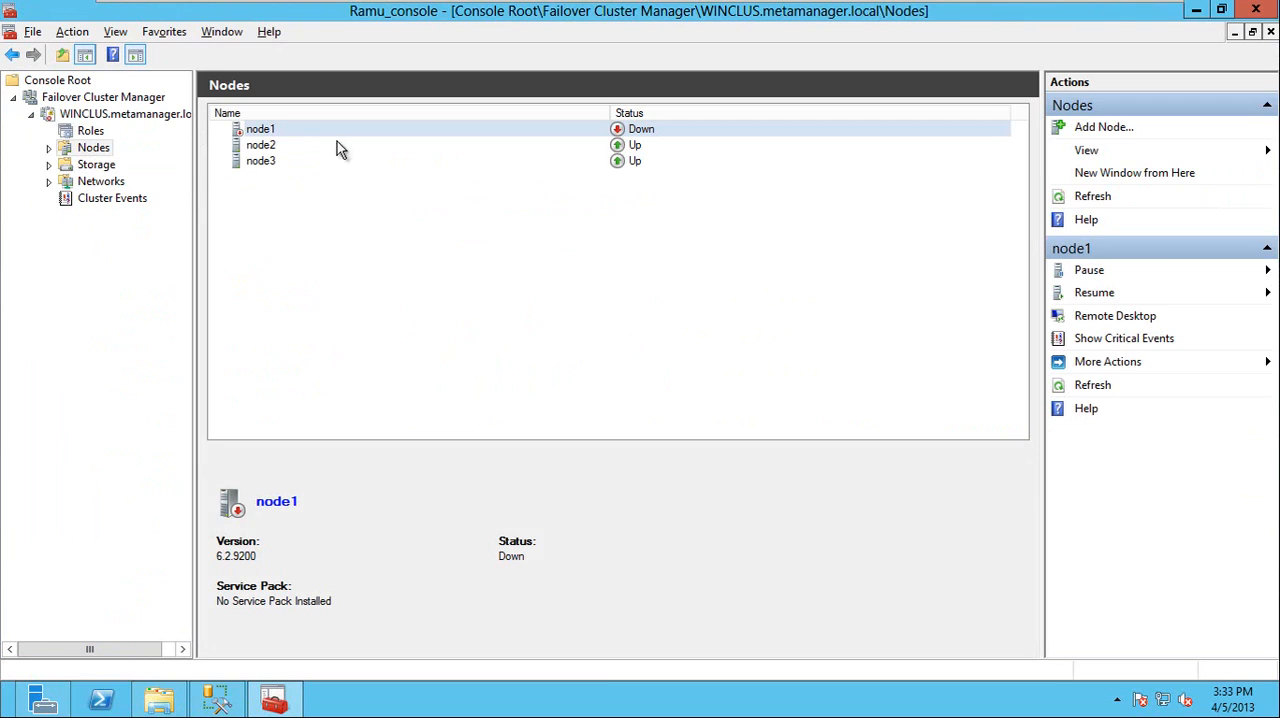
pyautogui.rightClick(278, 131)
pyautogui.moveTo(372, 159)
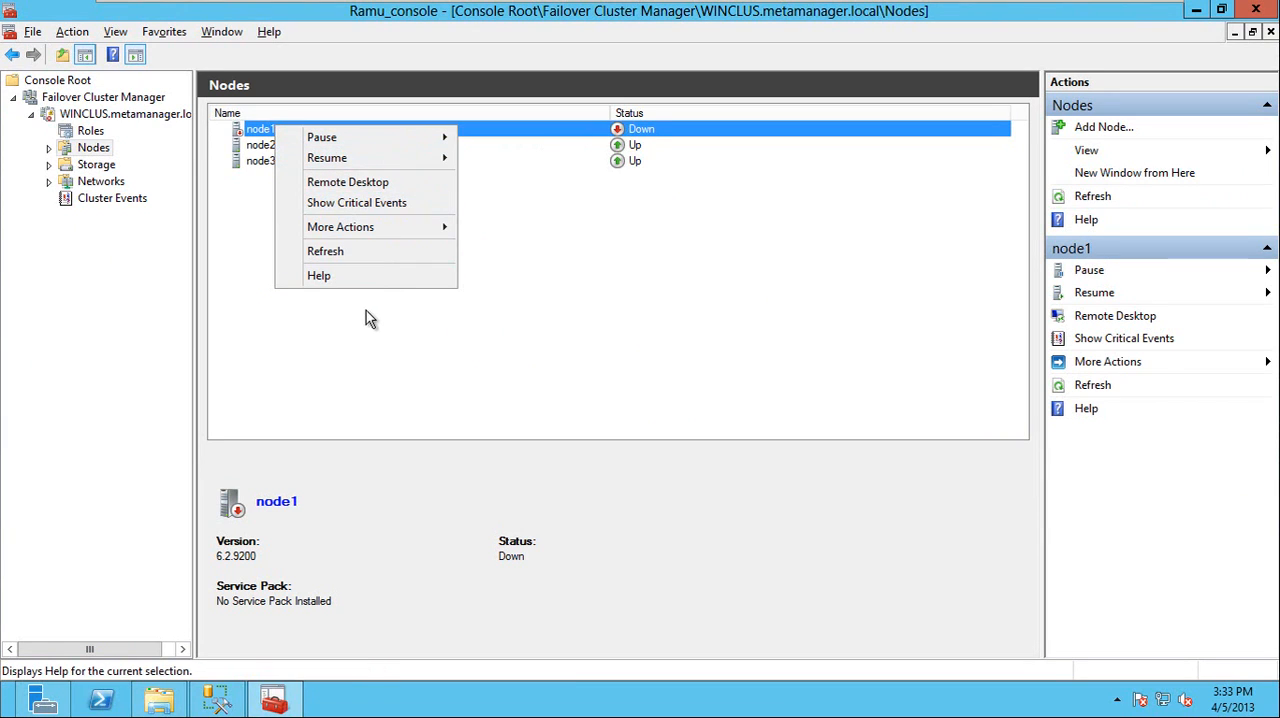
pyautogui.moveTo(384, 227)
pyautogui.click(505, 234)
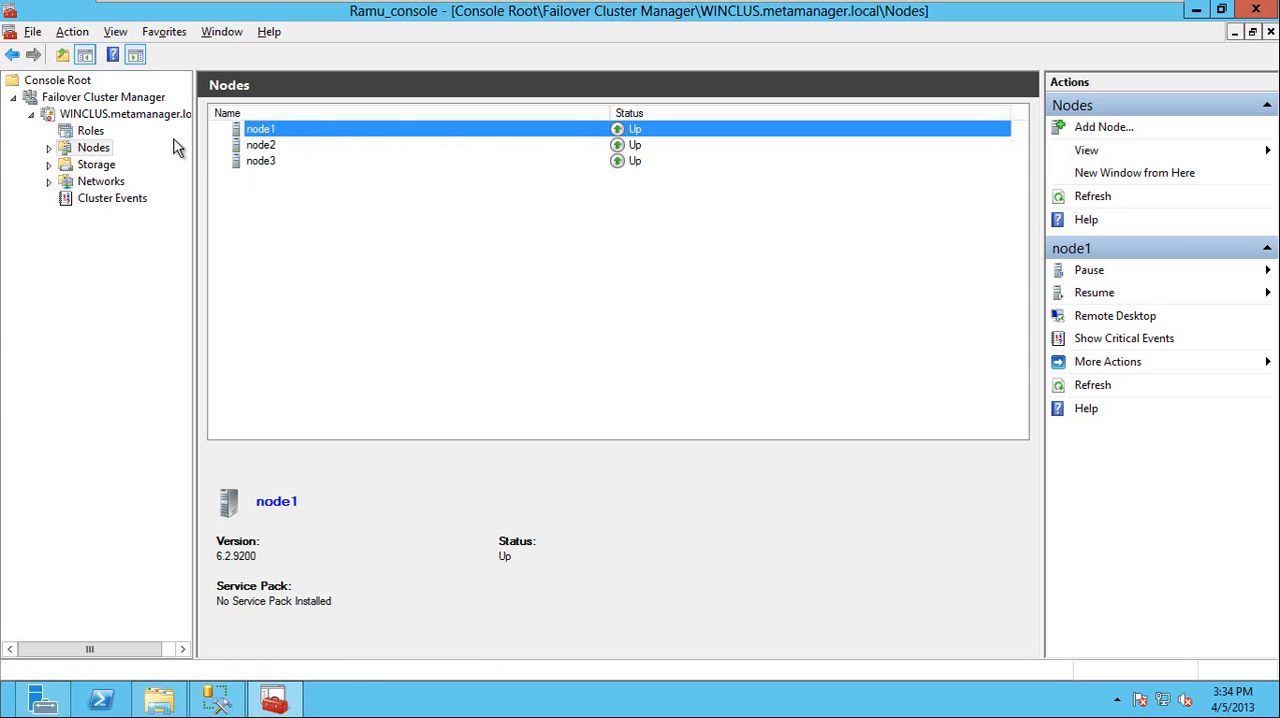
# Review the WINCLUS cluster's node statuses and its cluster summary, including host server and quorum configuration
pyautogui.click(98, 117)
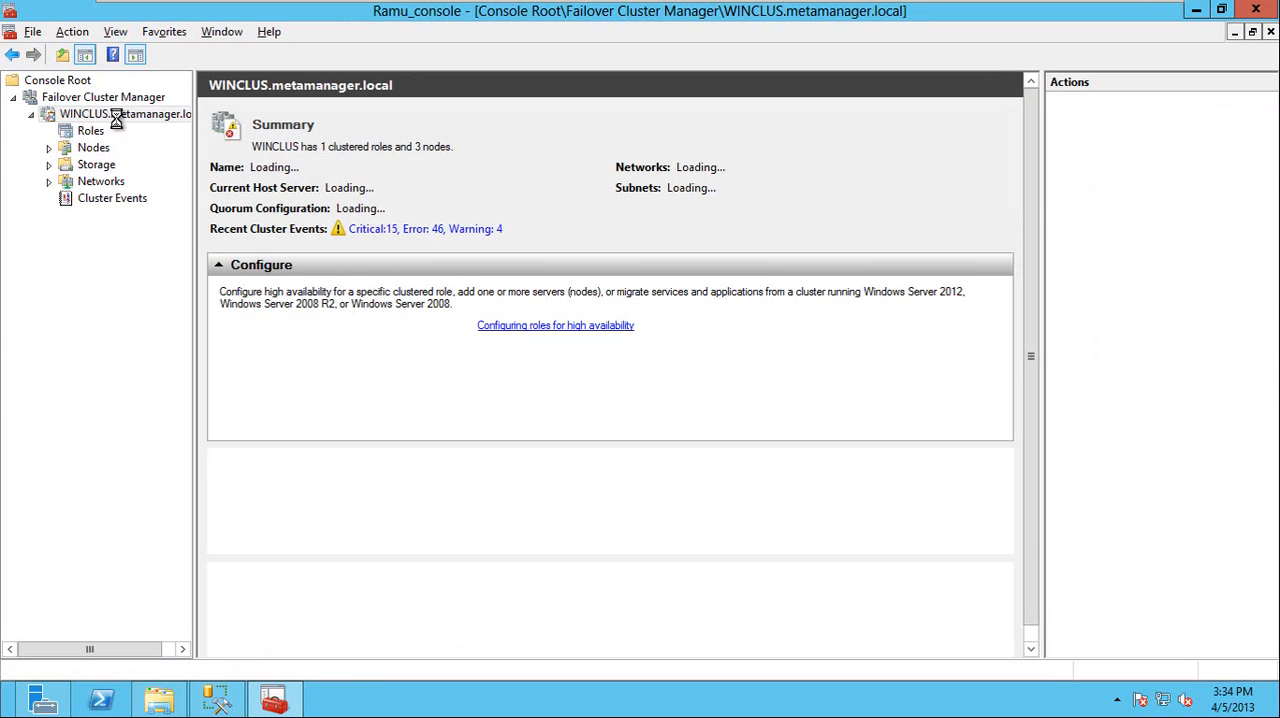
pyautogui.click(92, 133)
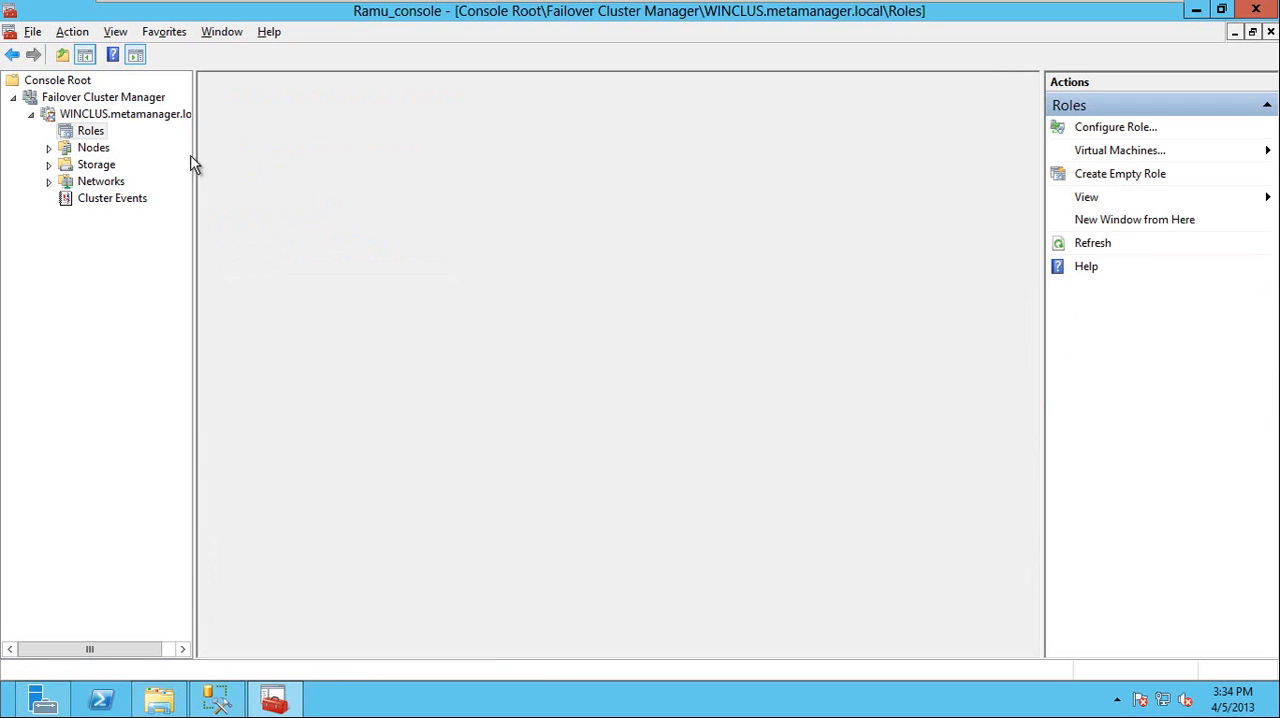
pyautogui.click(126, 145)
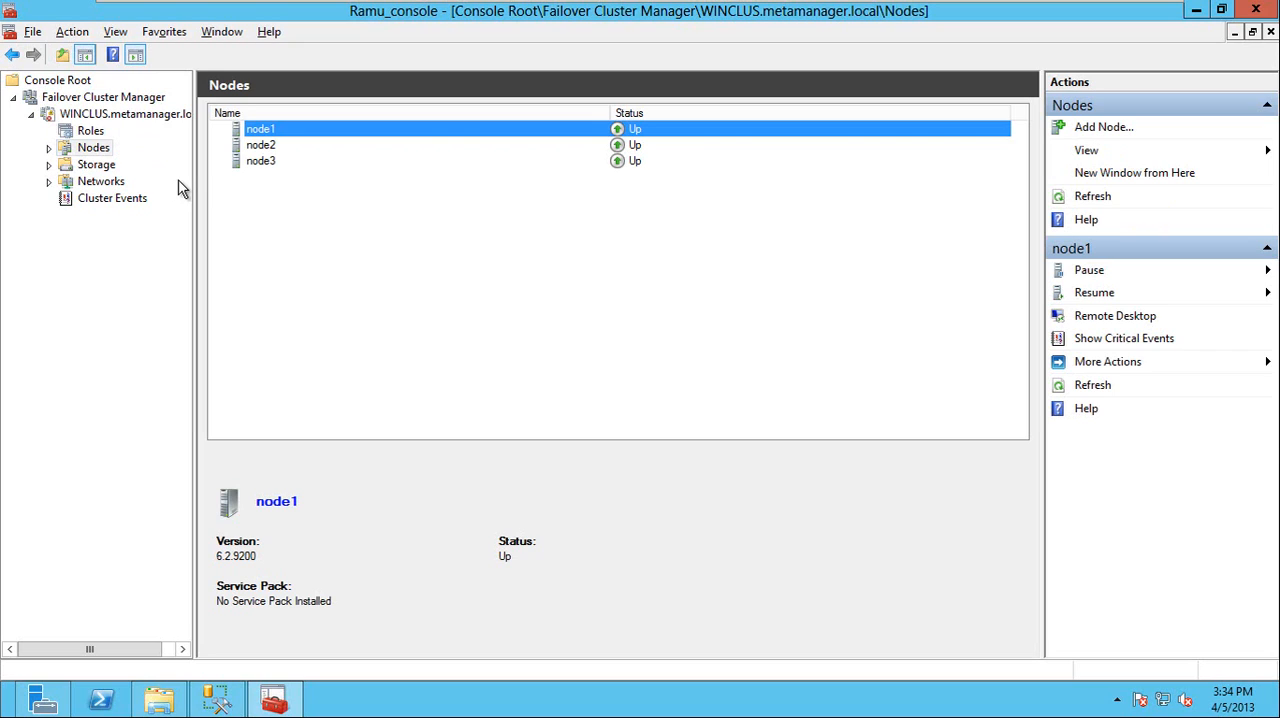
pyautogui.click(130, 114)
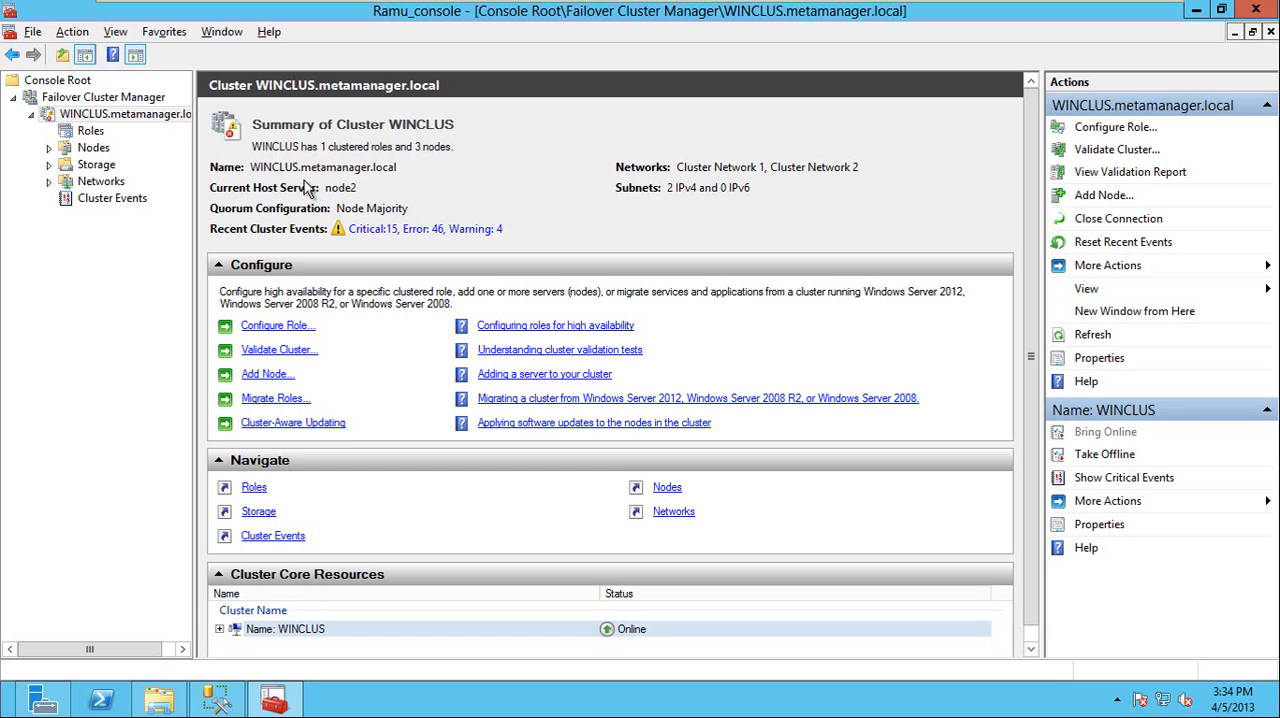
# Examine the options for moving the AG1 clustered role to another node, including the destination node list, without moving it
pyautogui.click(88, 131)
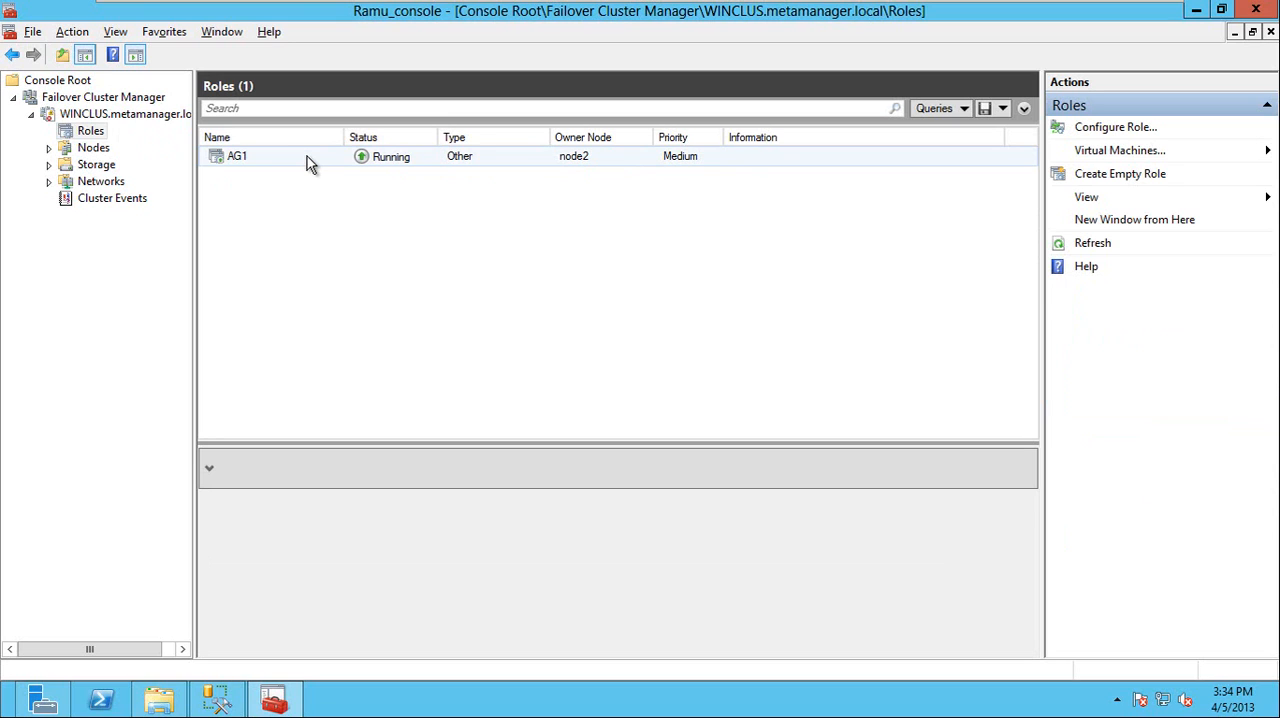
pyautogui.rightClick(307, 160)
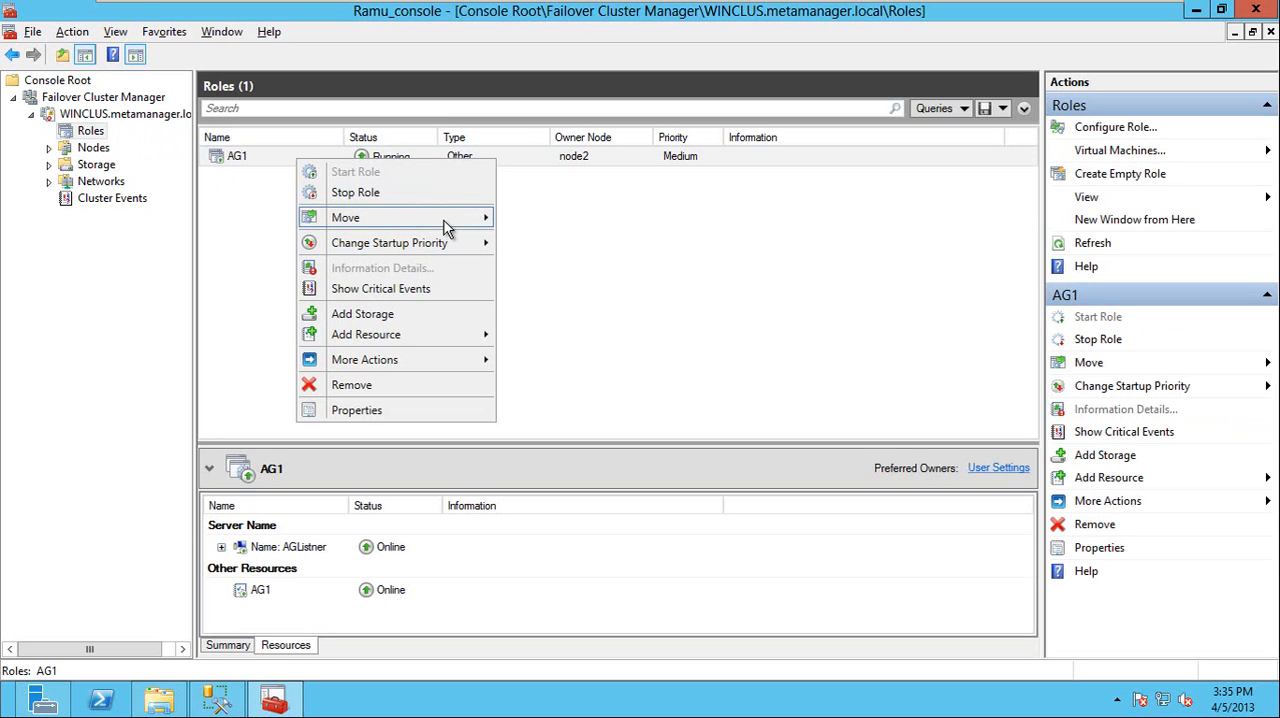
pyautogui.moveTo(447, 228)
pyautogui.click(540, 239)
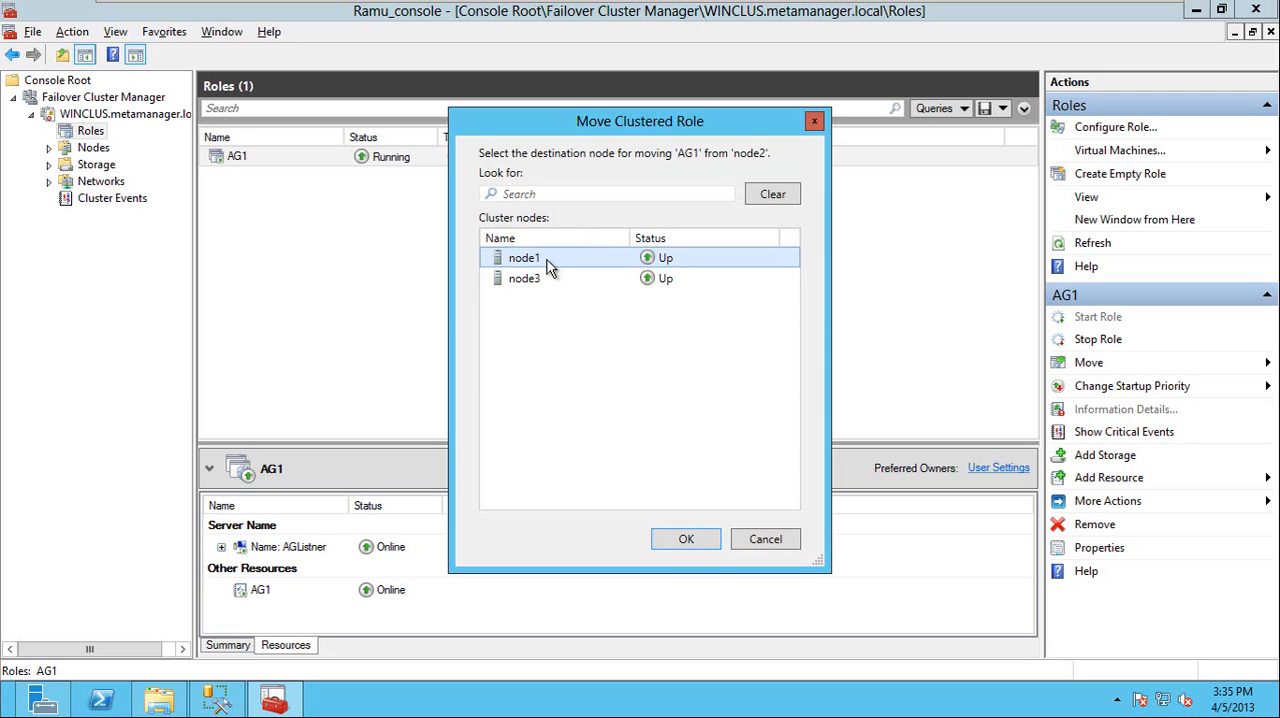
pyautogui.click(763, 541)
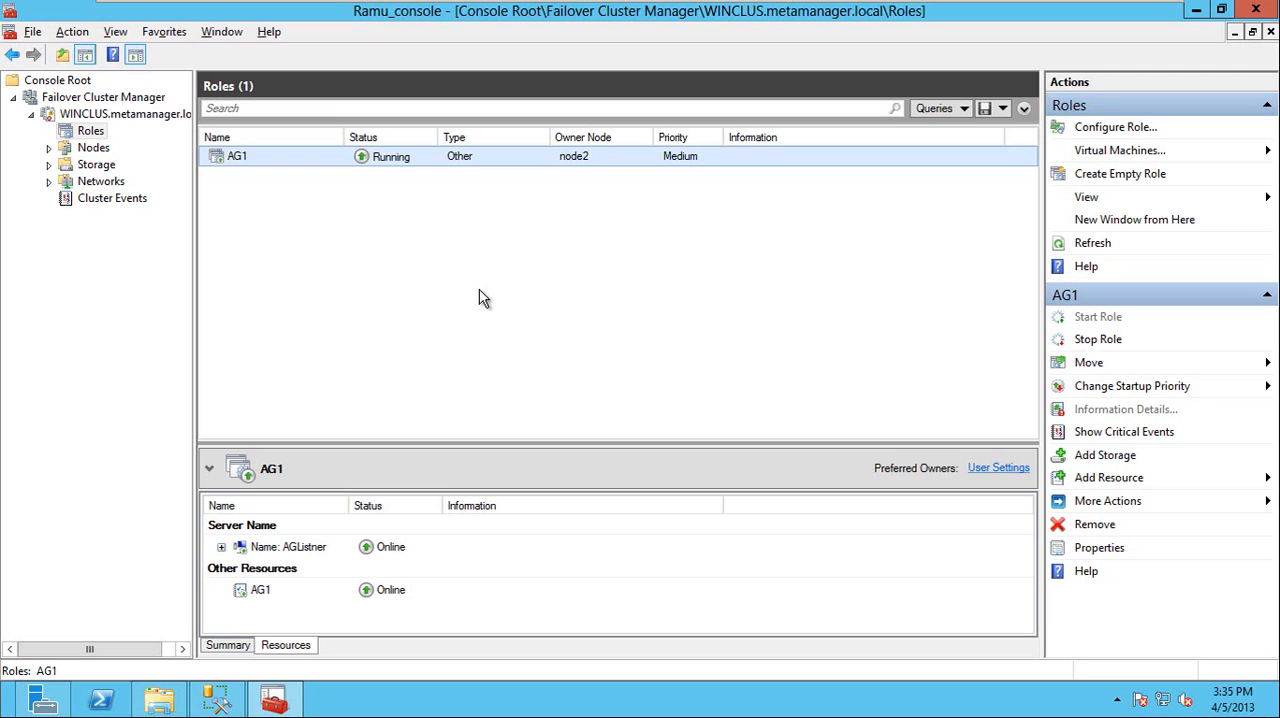
pyautogui.rightClick(297, 160)
pyautogui.moveTo(450, 220)
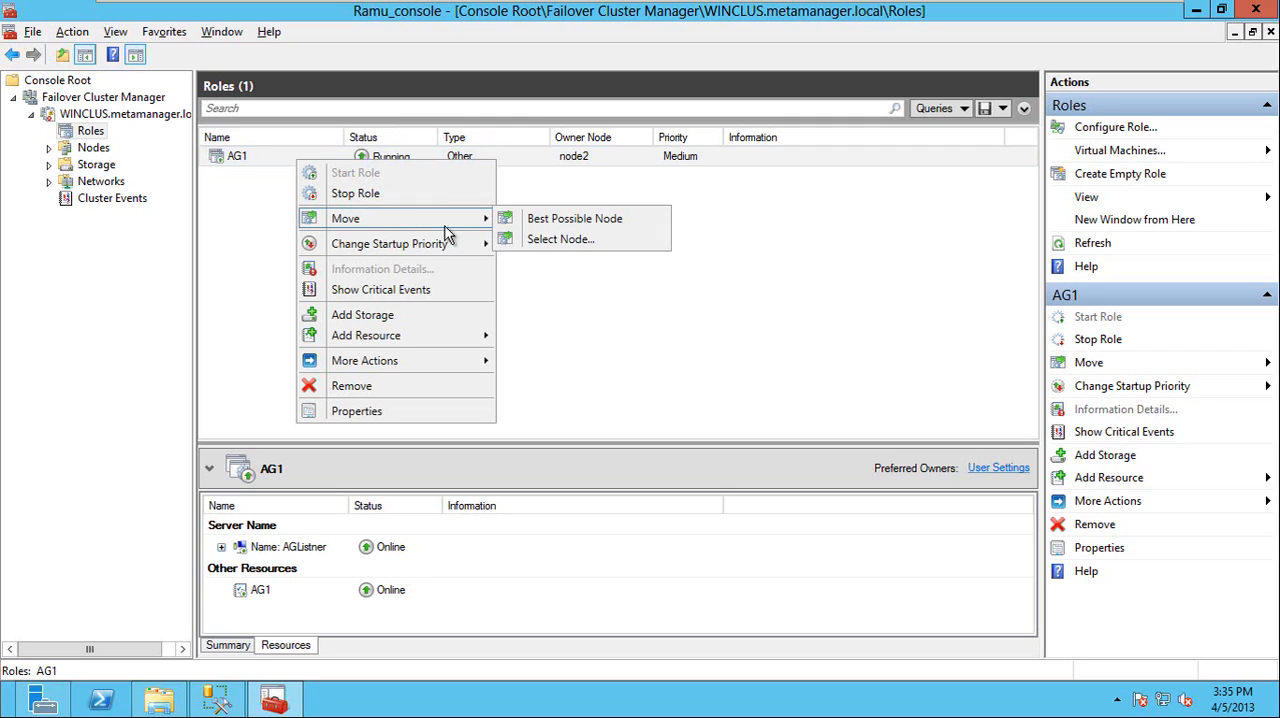
pyautogui.click(543, 316)
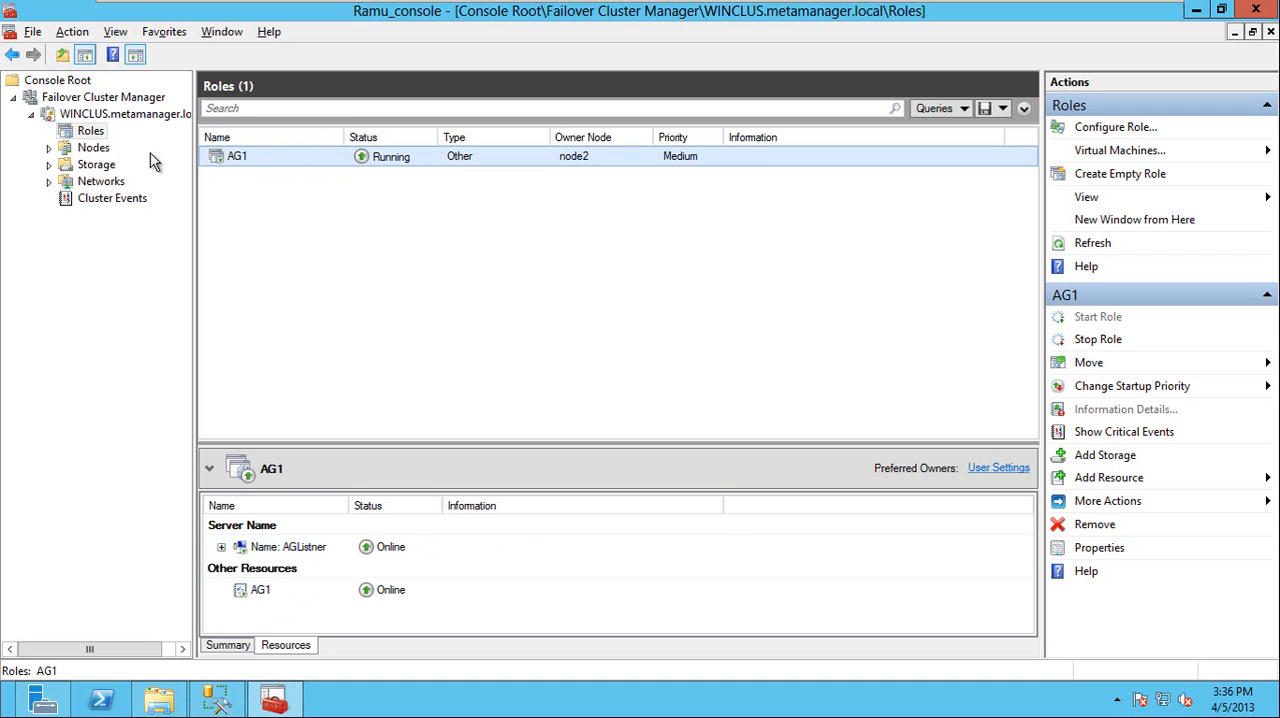
# Recheck the cluster nodes, switch to SQL Server Management Studio and refresh the Availability Groups on NODE1
pyautogui.click(94, 148)
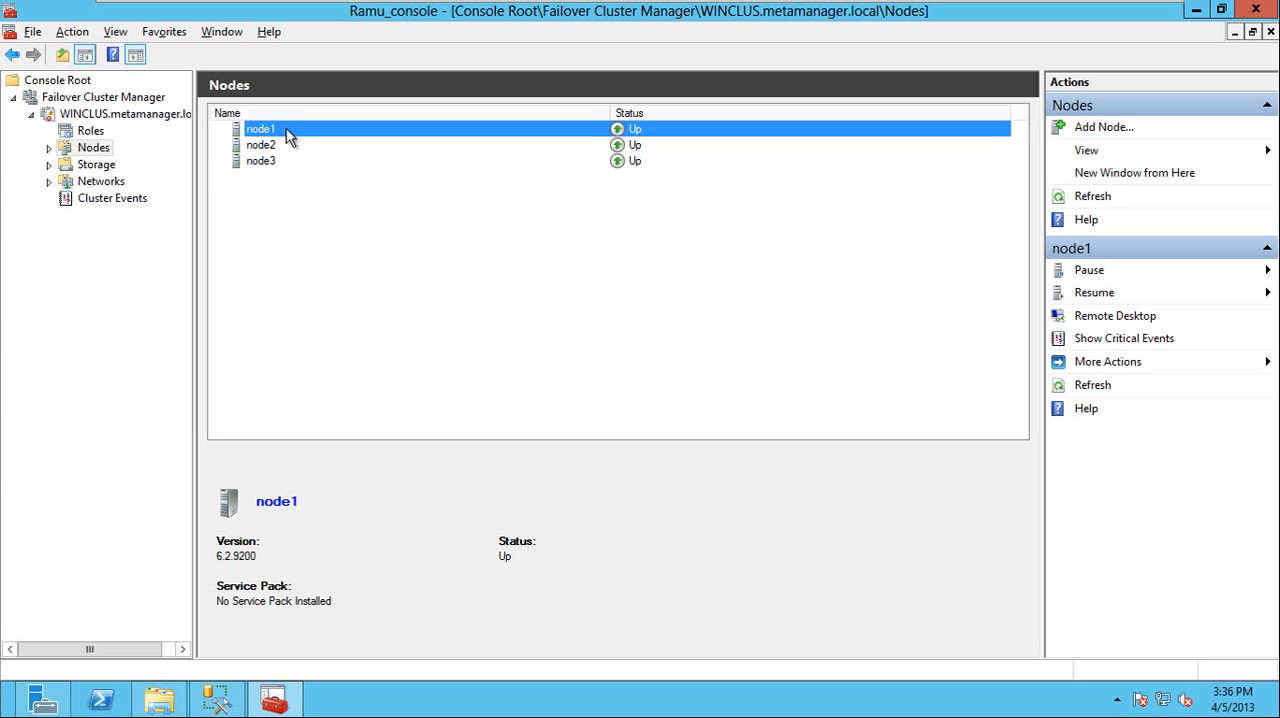
pyautogui.click(240, 703)
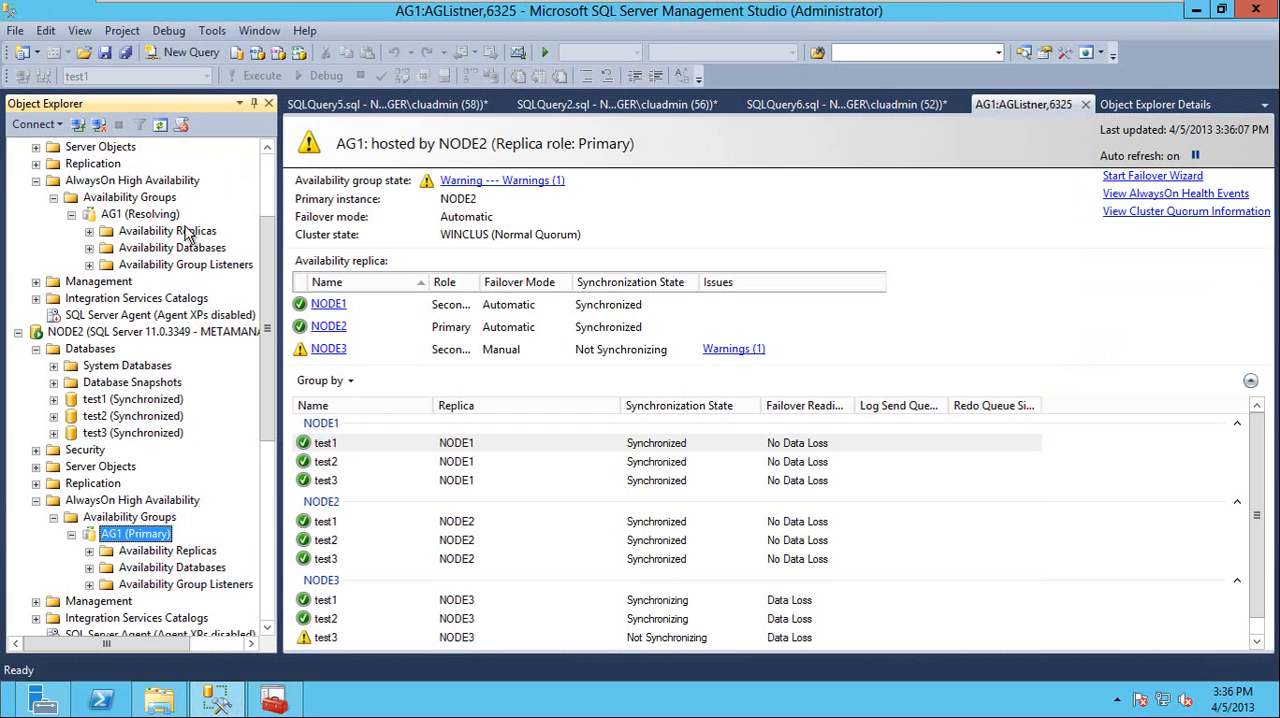
pyautogui.rightClick(114, 198)
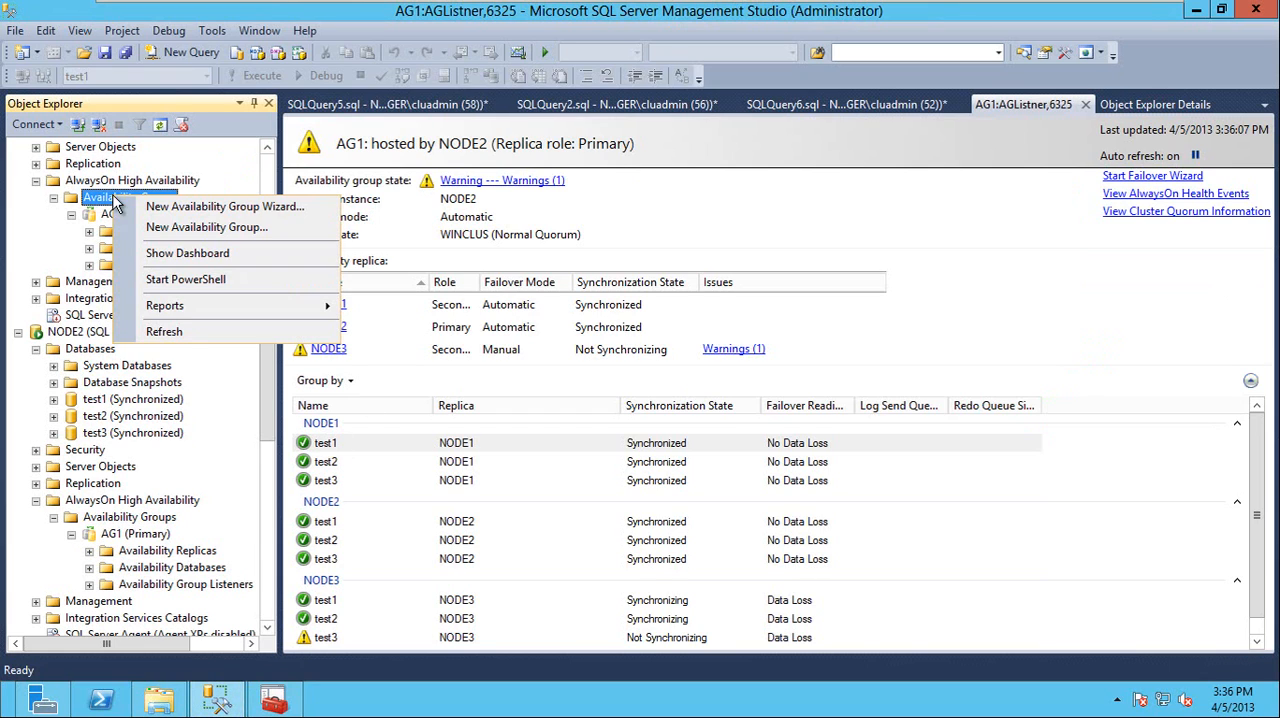
pyautogui.click(197, 332)
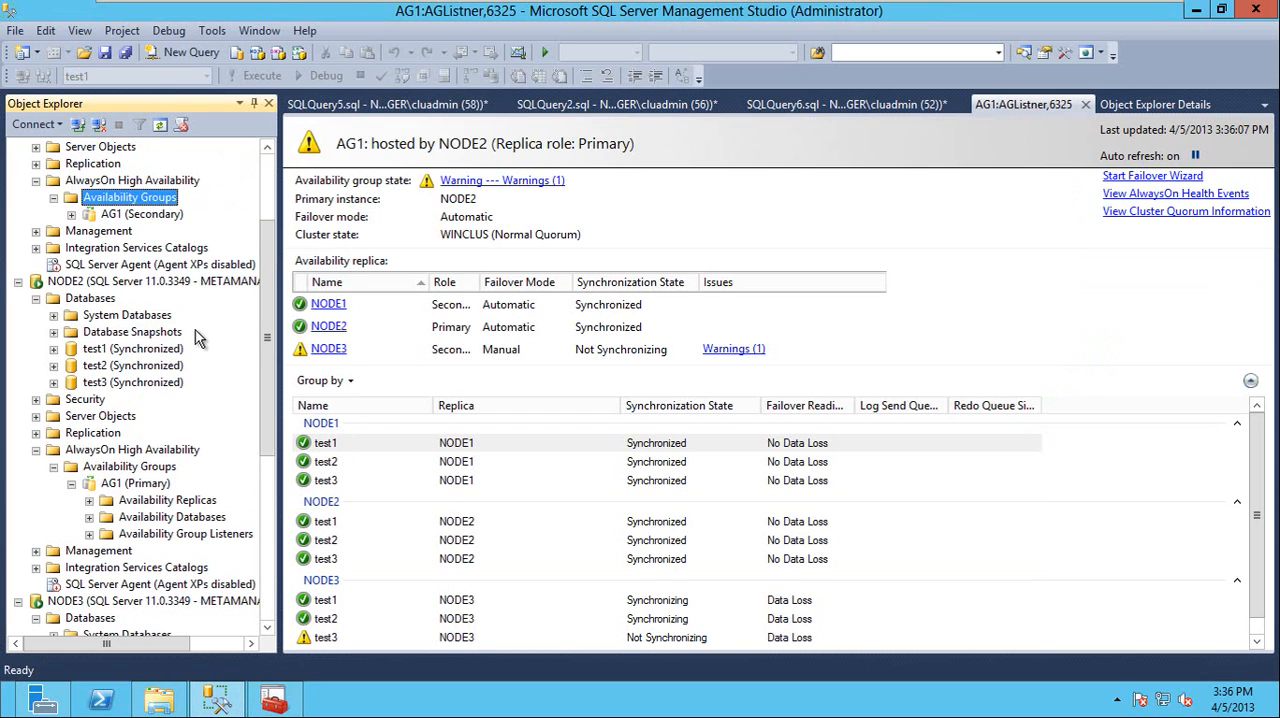
pyautogui.click(114, 216)
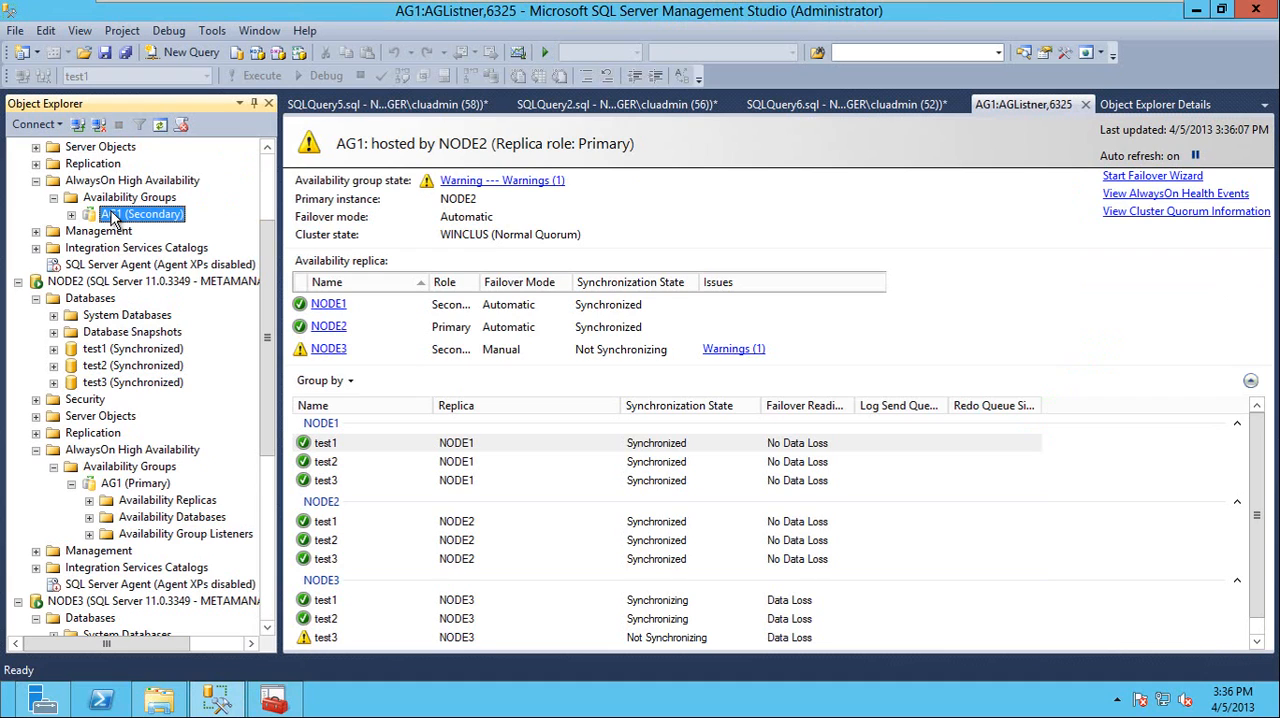
# View the cluster quorum information from the AG1 dashboard and check NODE1's databases in Object Explorer
pyautogui.click(1165, 213)
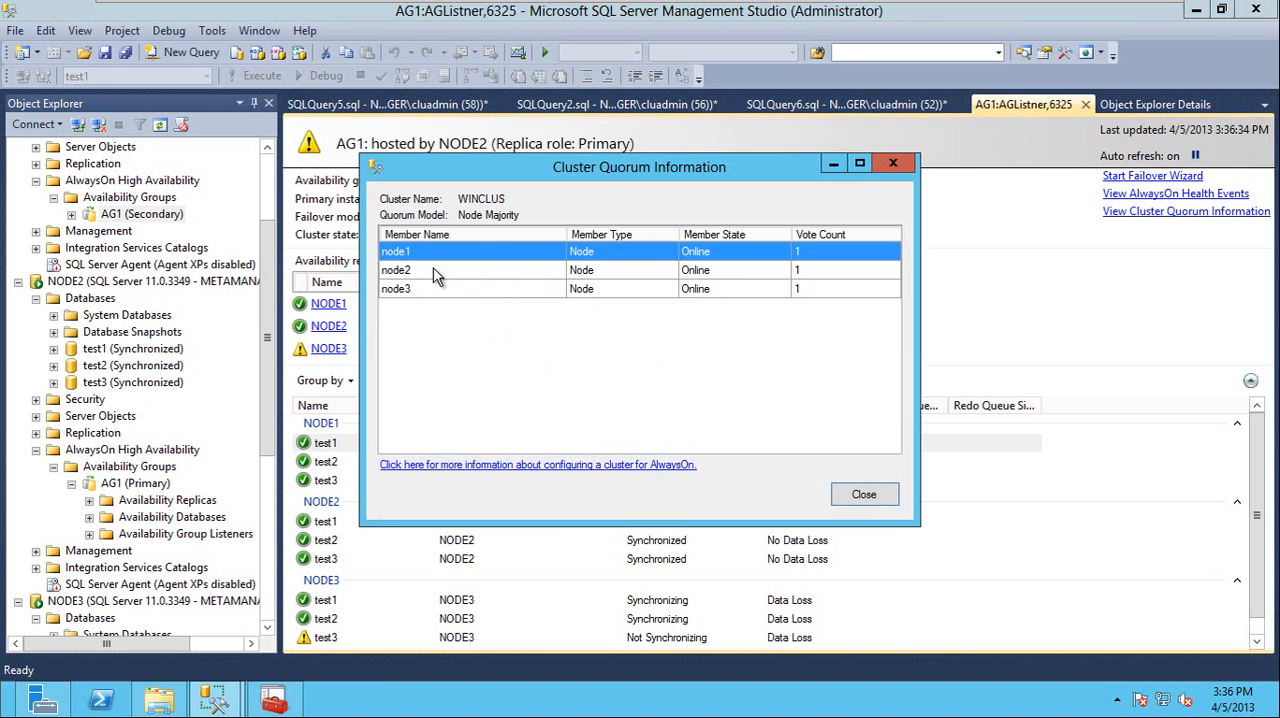
pyautogui.click(862, 494)
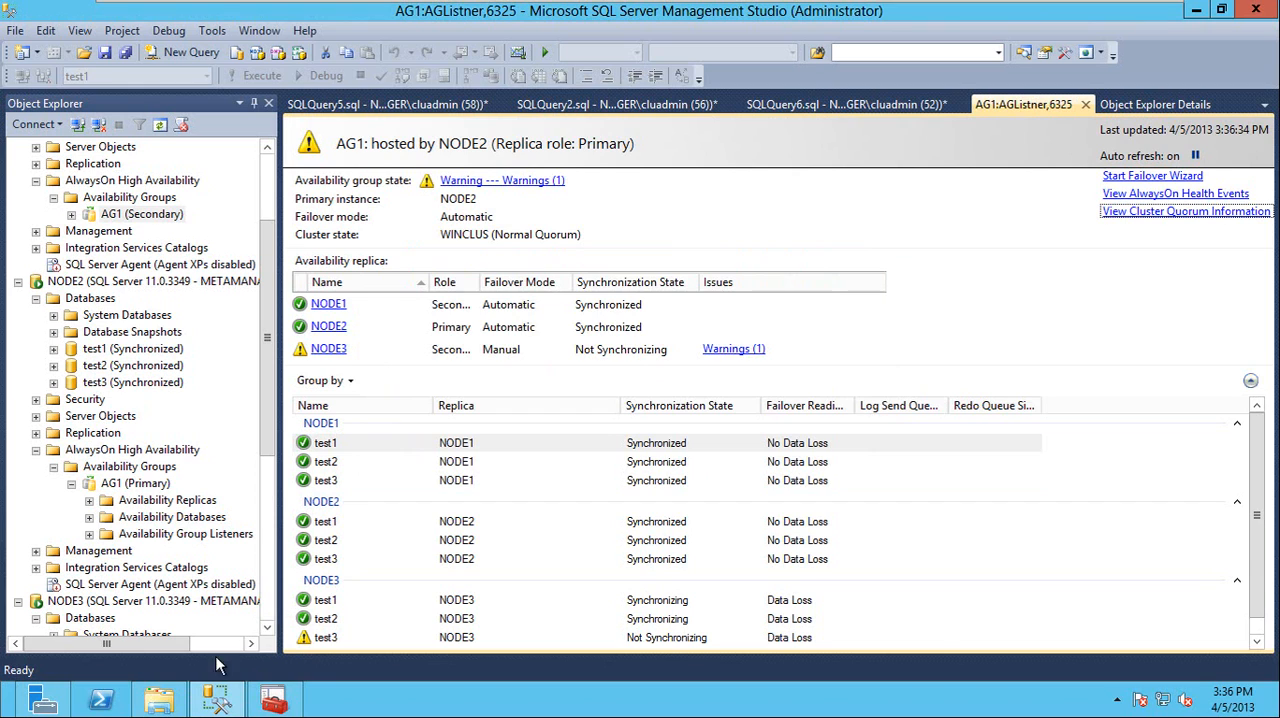
pyautogui.moveTo(268, 248); pyautogui.dragTo(270, 192)
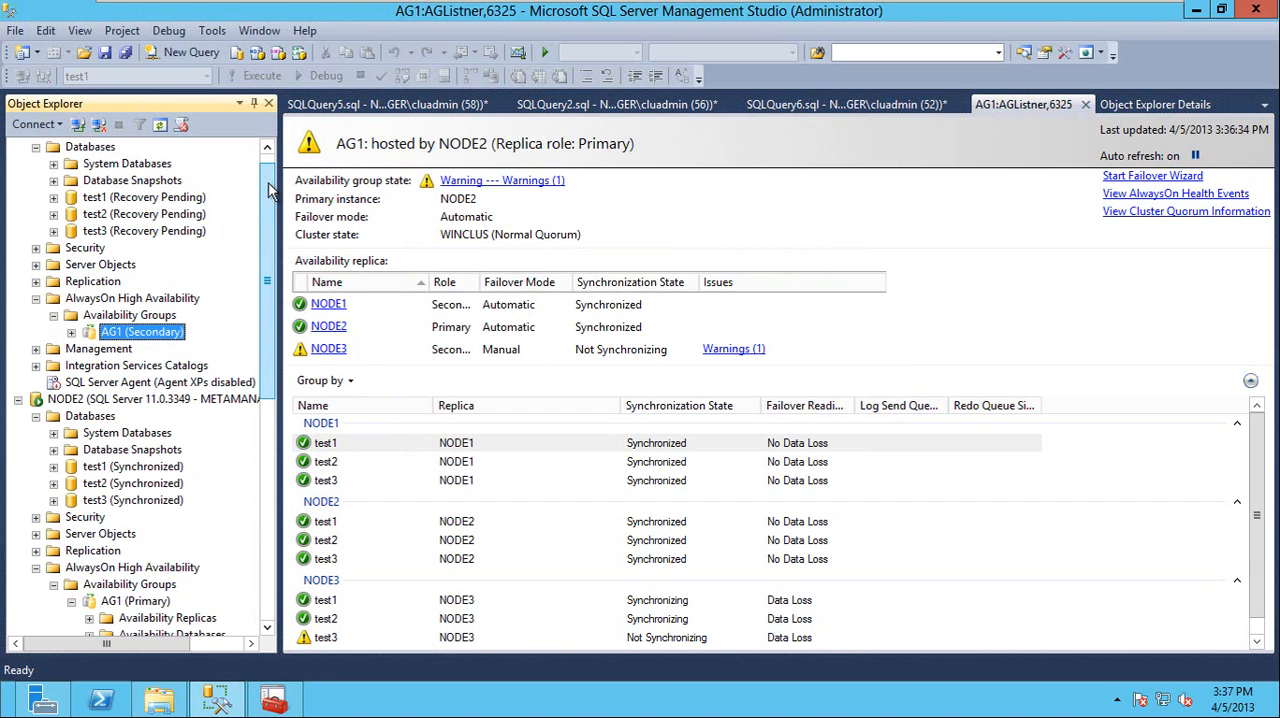
# Switch to Failover Cluster Manager and review the AG1 role's general and failover properties, including preferred owners, without changing them
pyautogui.click(272, 703)
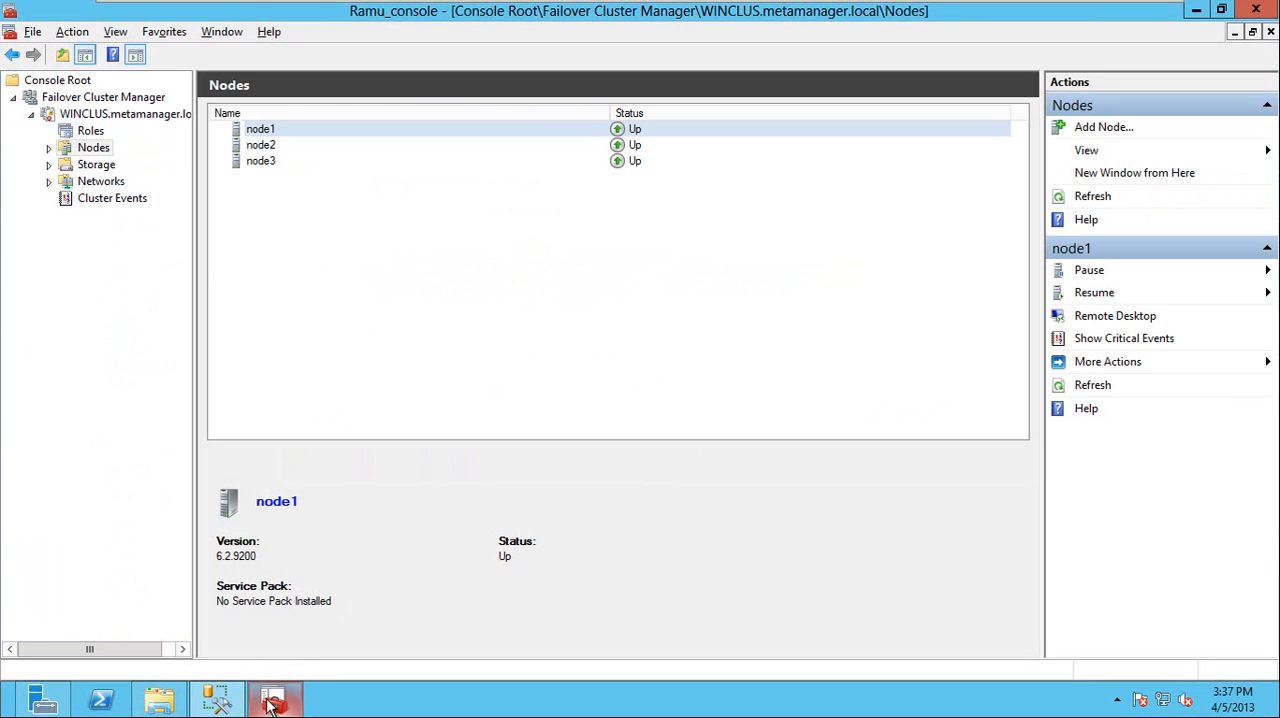
pyautogui.click(90, 131)
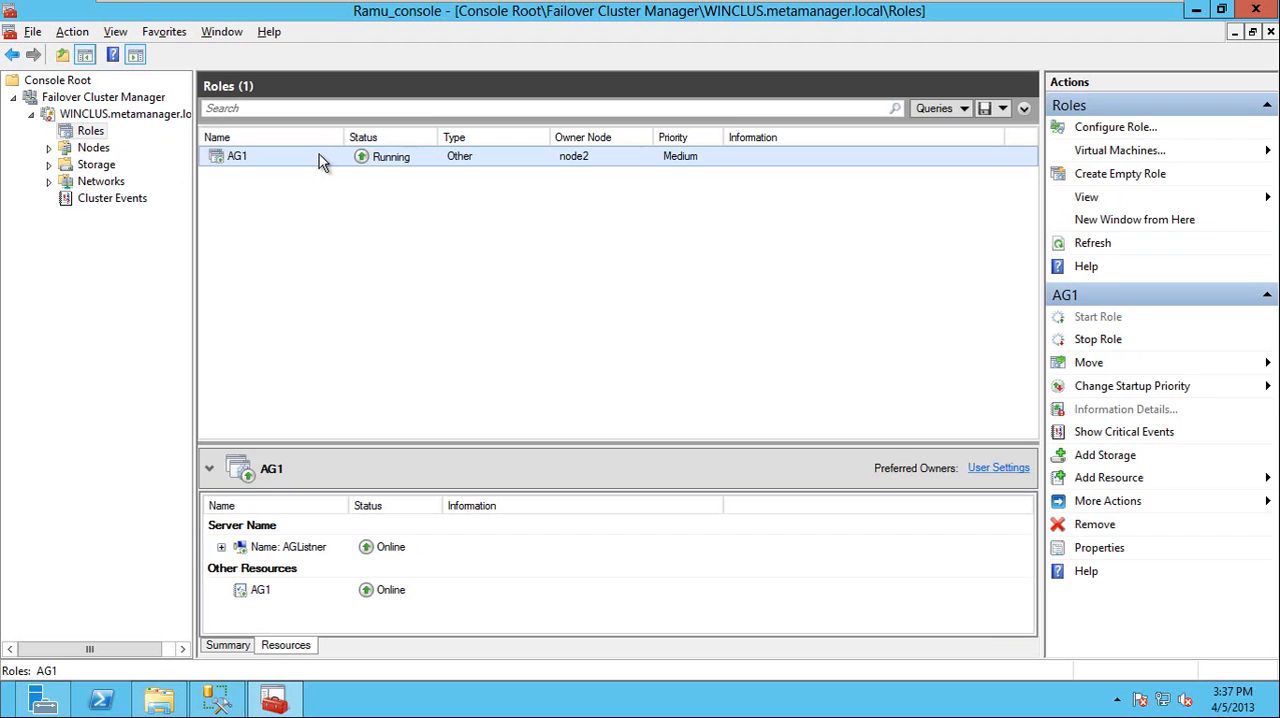
pyautogui.rightClick(319, 155)
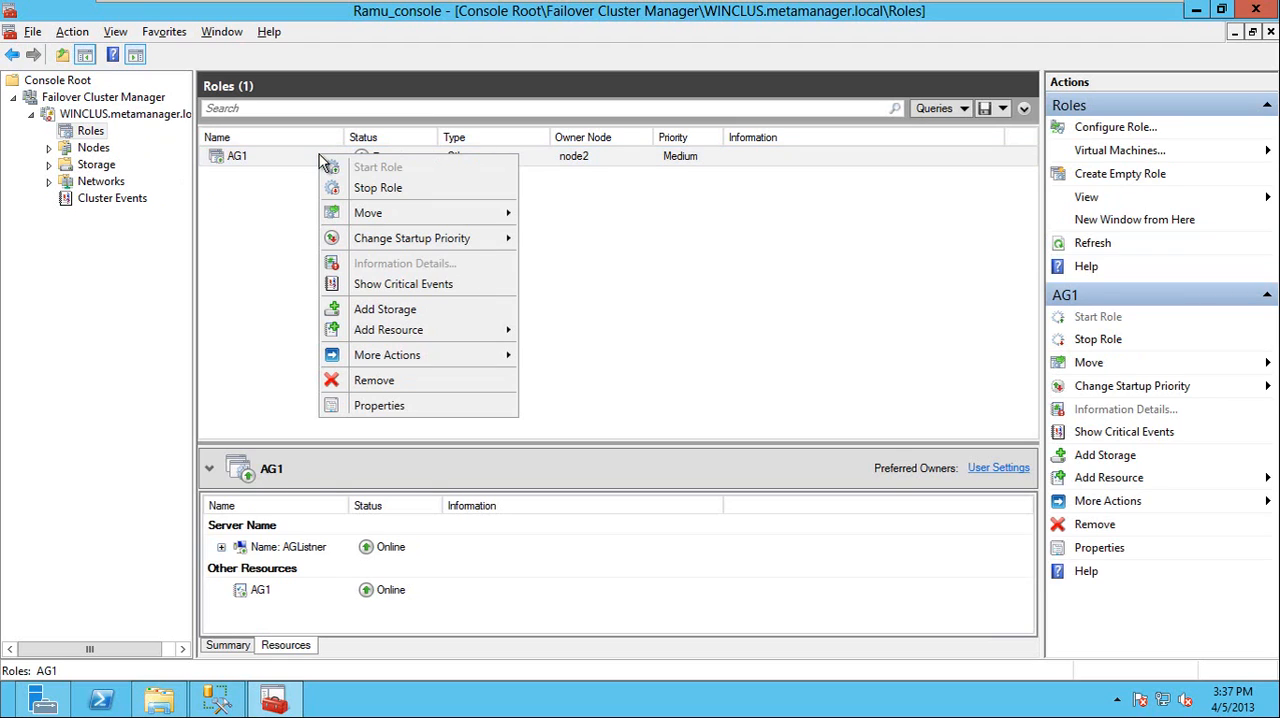
pyautogui.click(399, 412)
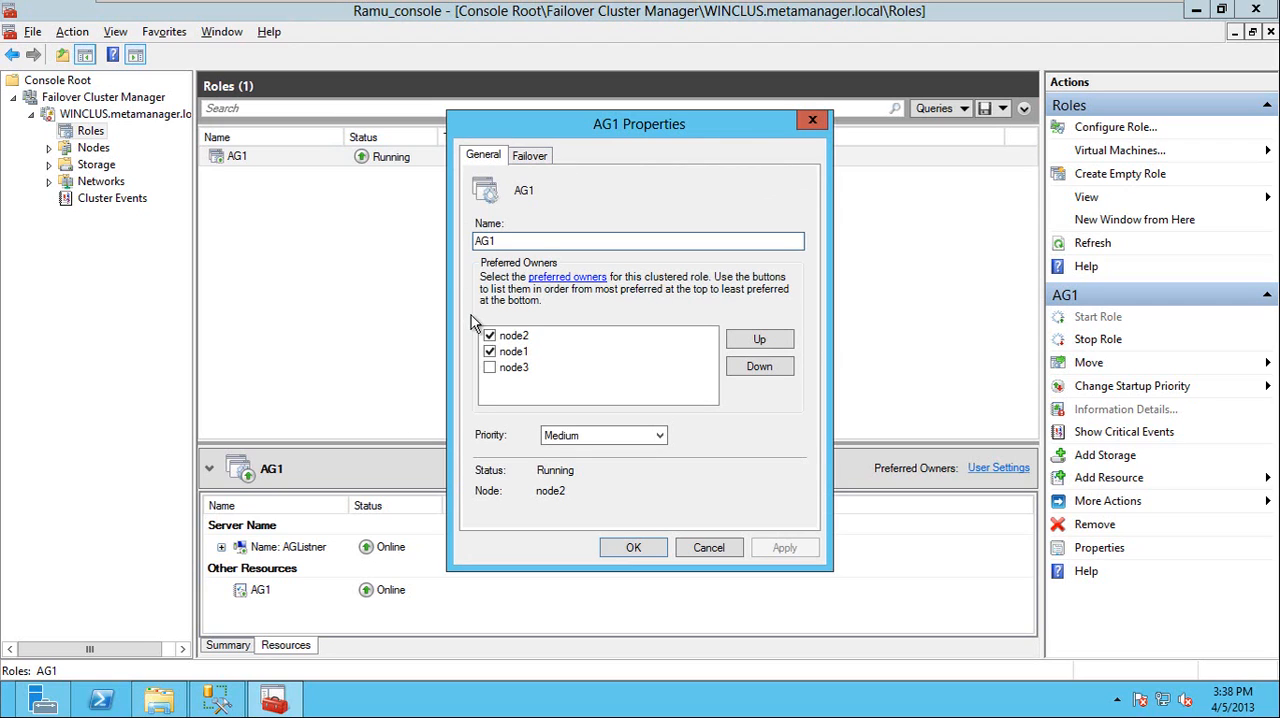
pyautogui.click(529, 156)
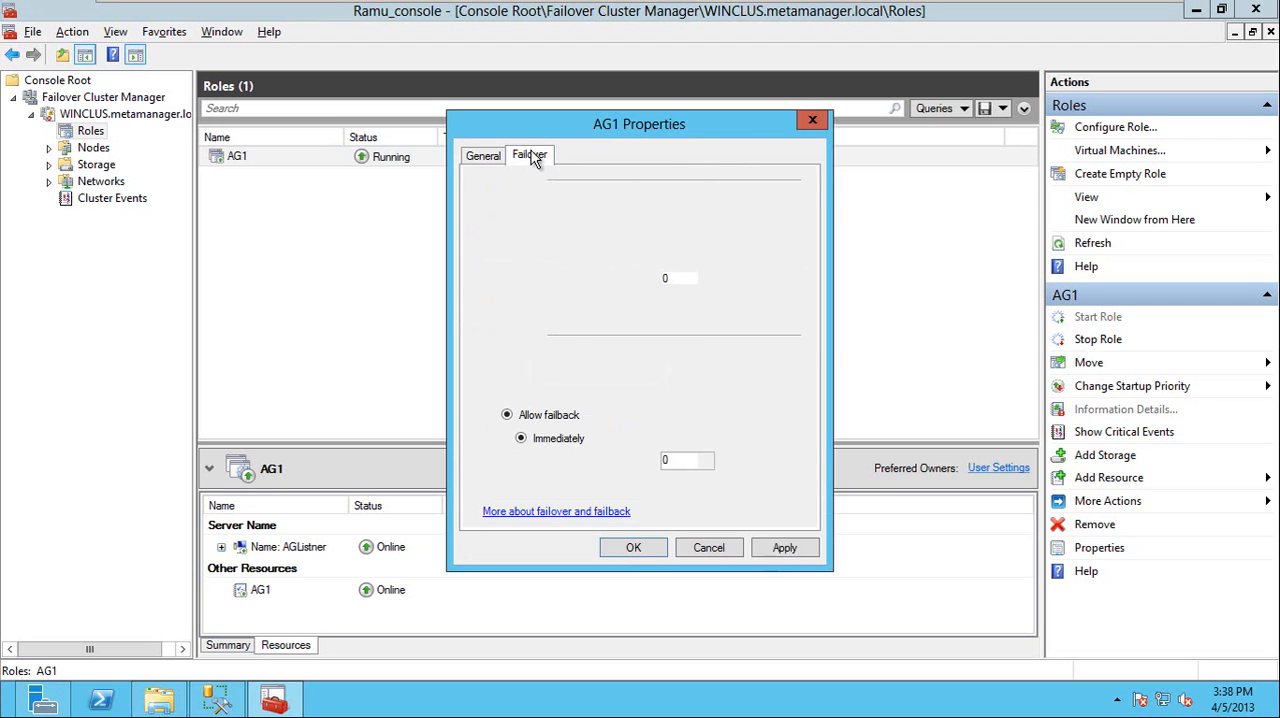
pyautogui.press('Escape')
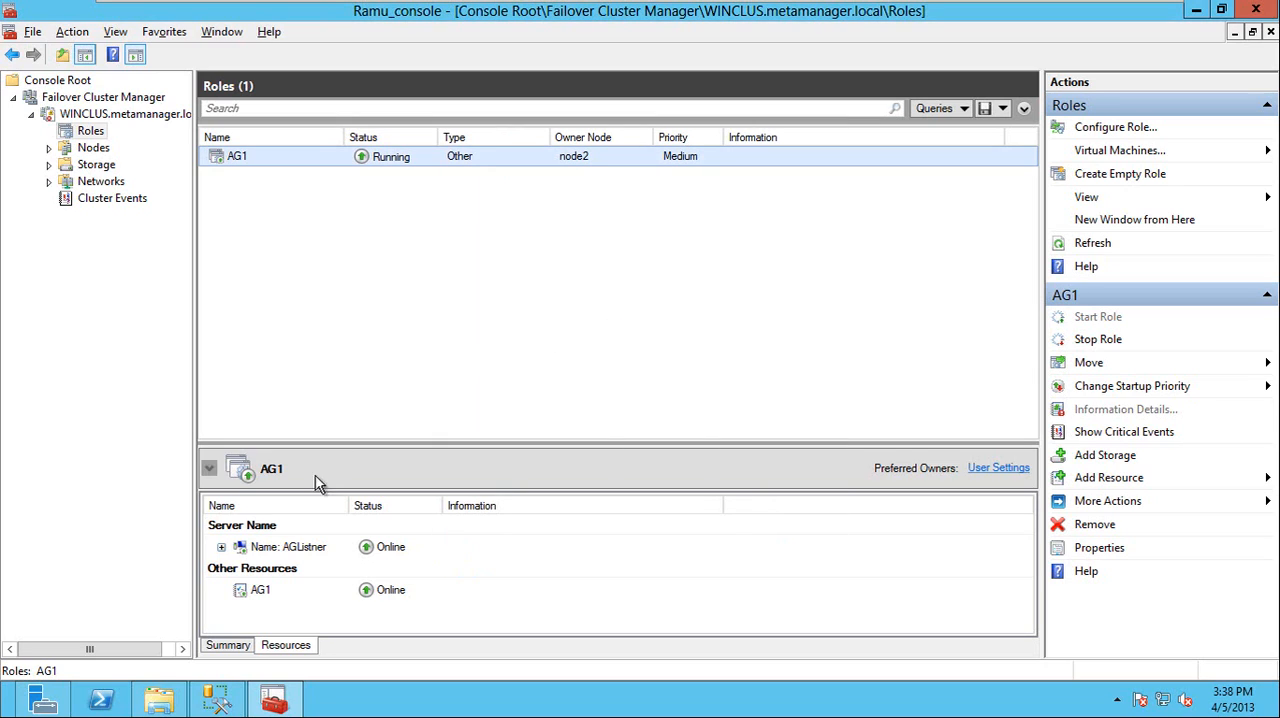
# Examine the AG1 resource's private properties, including FailureConditionLevel, and close them without saving
pyautogui.rightClick(275, 585)
pyautogui.click(312, 576)
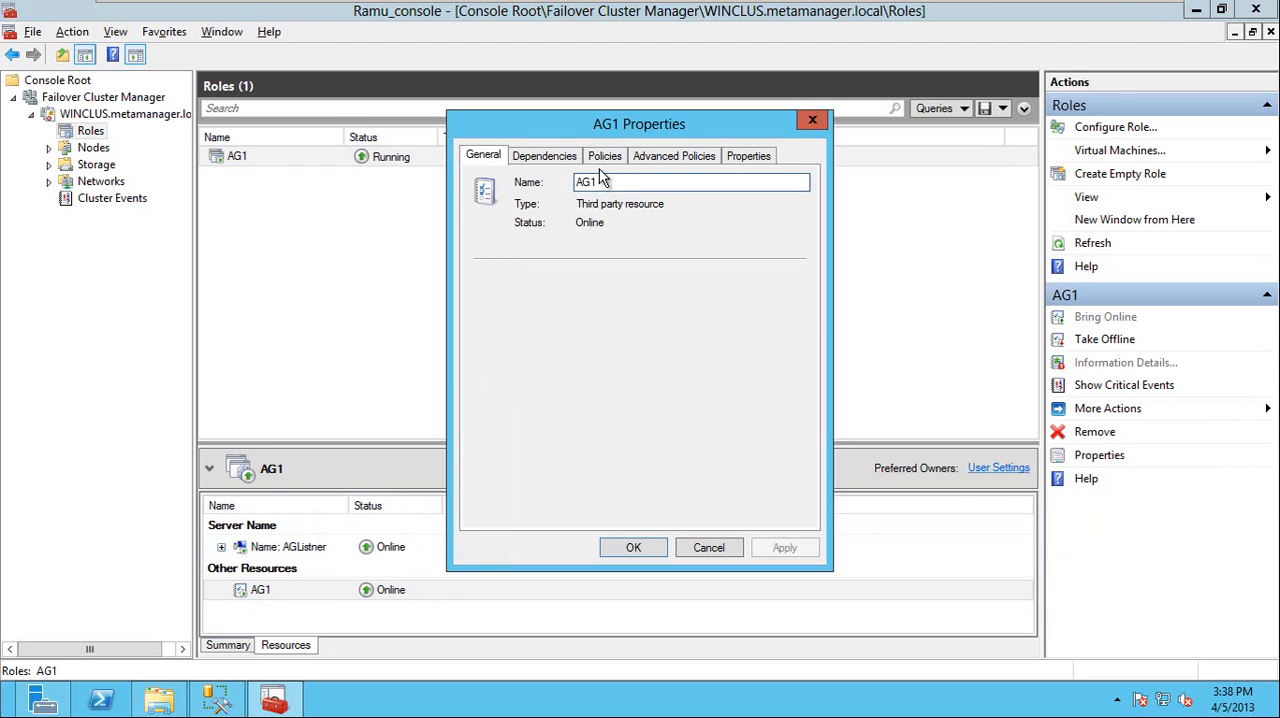
pyautogui.click(760, 156)
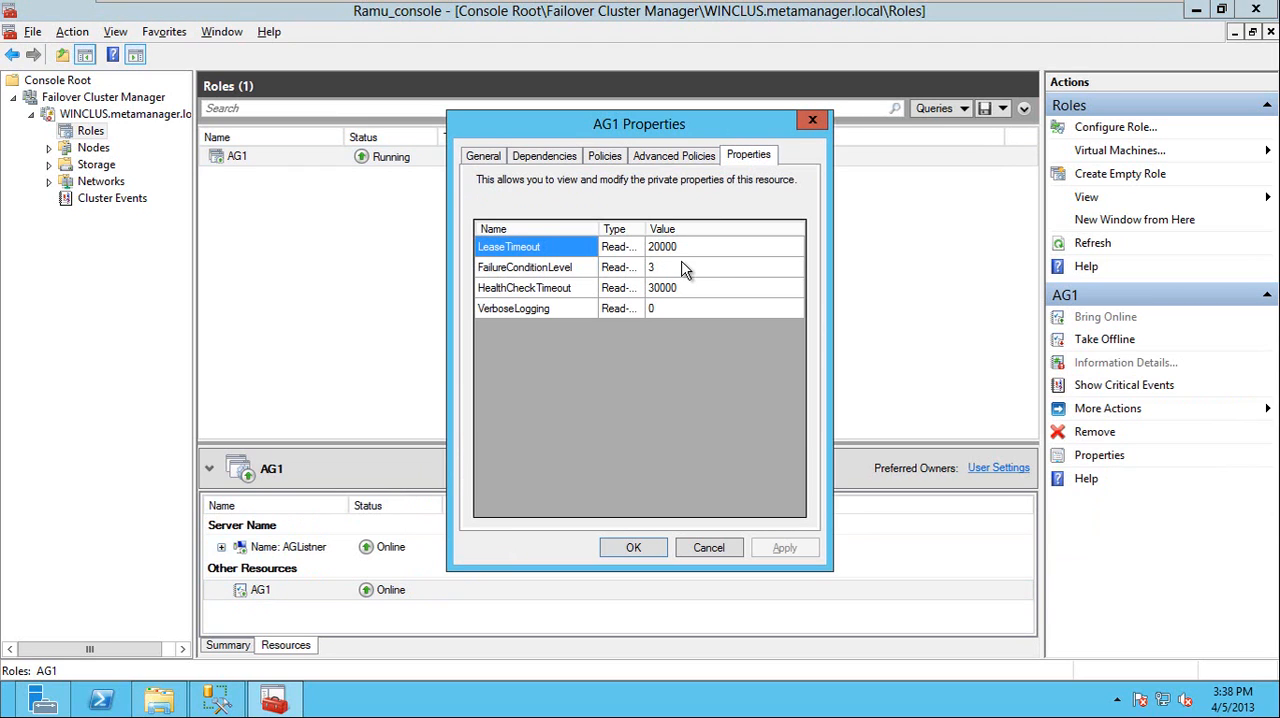
pyautogui.click(680, 267)
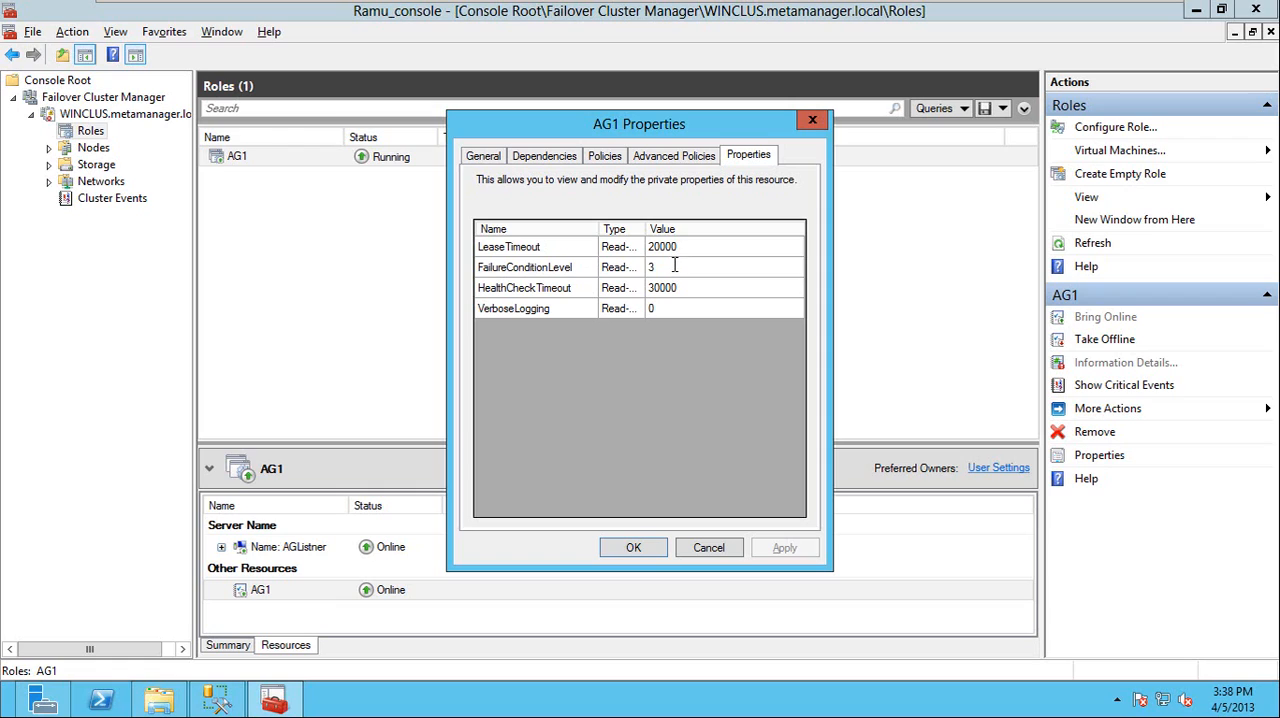
pyautogui.moveTo(660, 266); pyautogui.dragTo(618, 268)
pyautogui.click(715, 543)
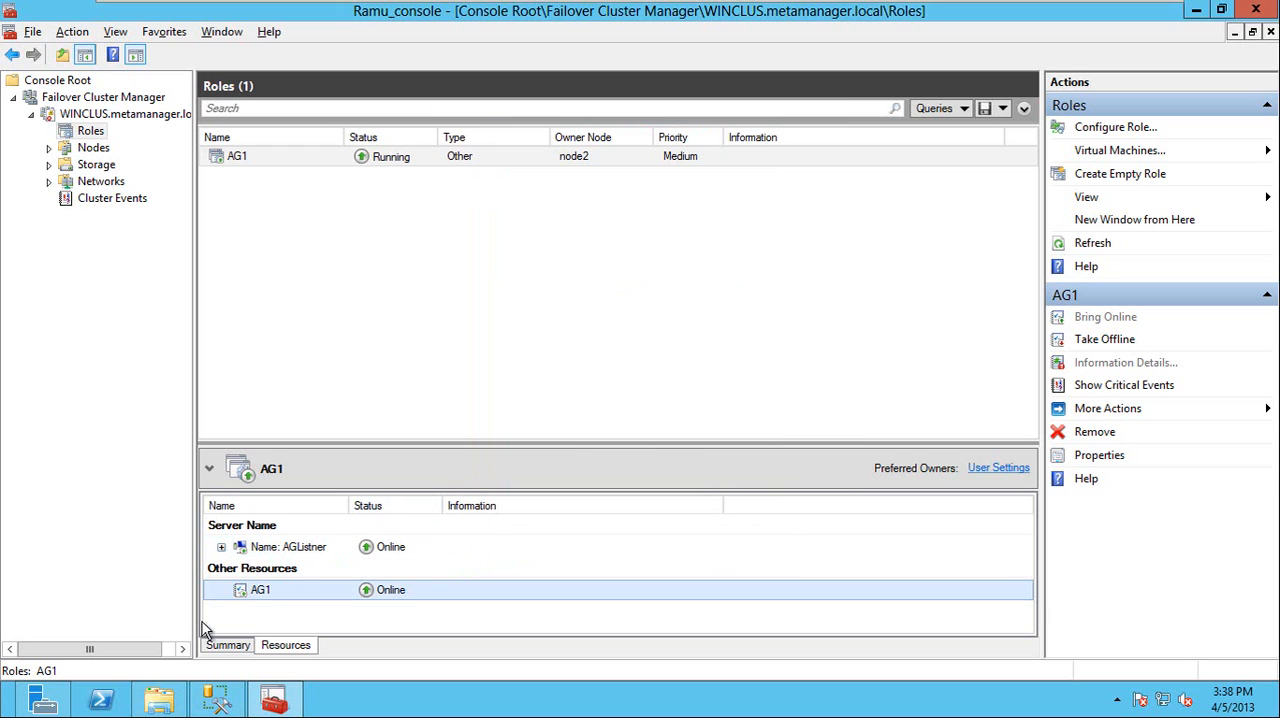
# Switch to SQL Server Management Studio and start a failover of NODE2's AG1 availability group, choosing NODE1 as the new primary replica
pyautogui.click(216, 698)
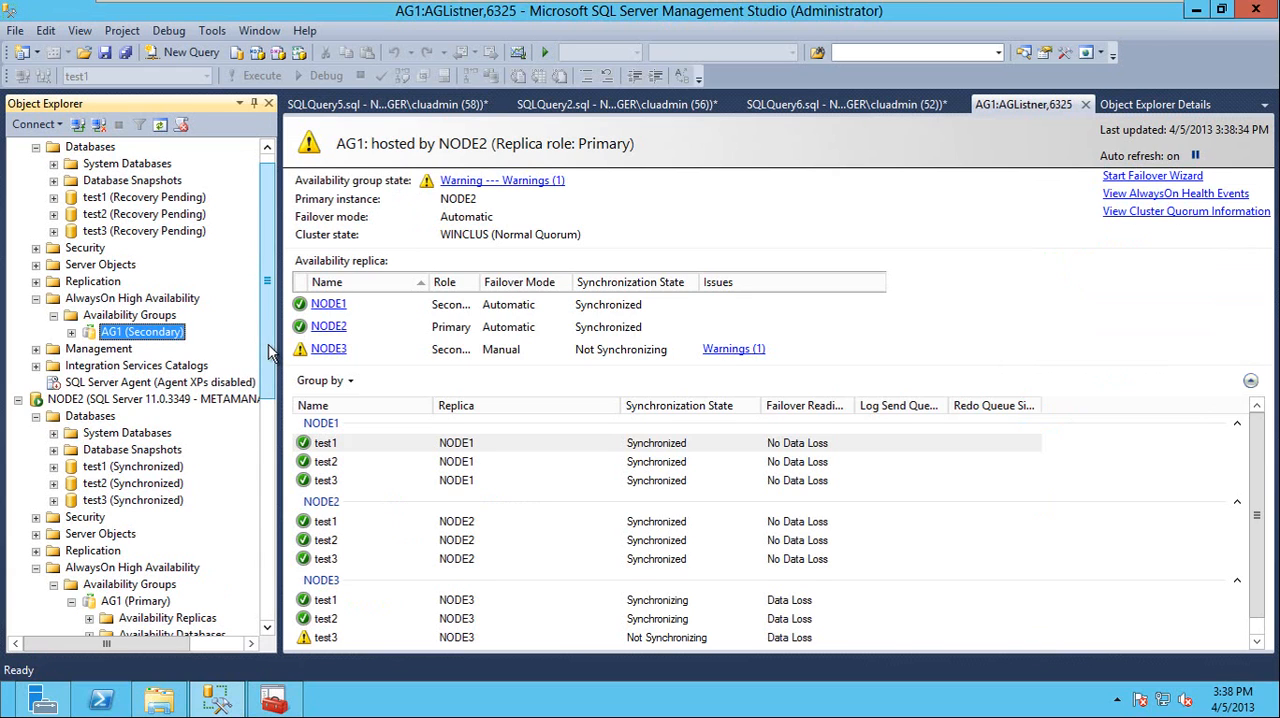
pyautogui.moveTo(266, 352); pyautogui.dragTo(270, 532)
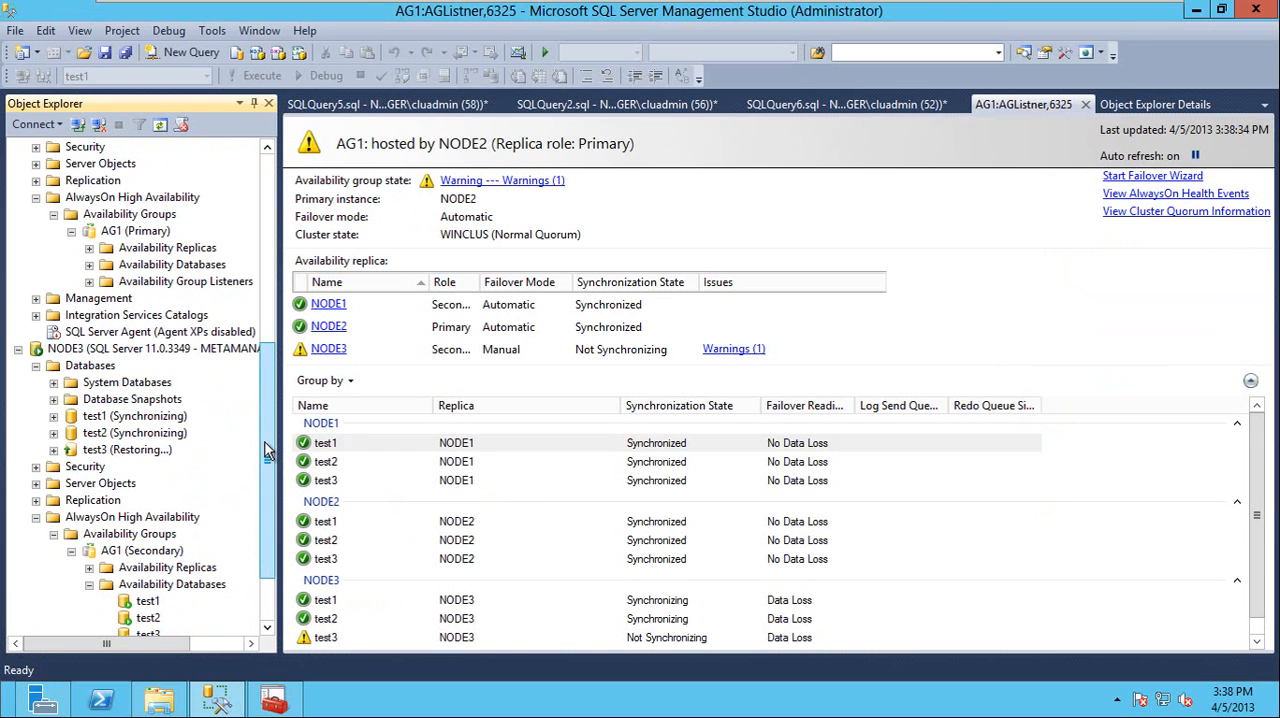
pyautogui.moveTo(262, 462); pyautogui.dragTo(265, 381)
pyautogui.rightClick(125, 402)
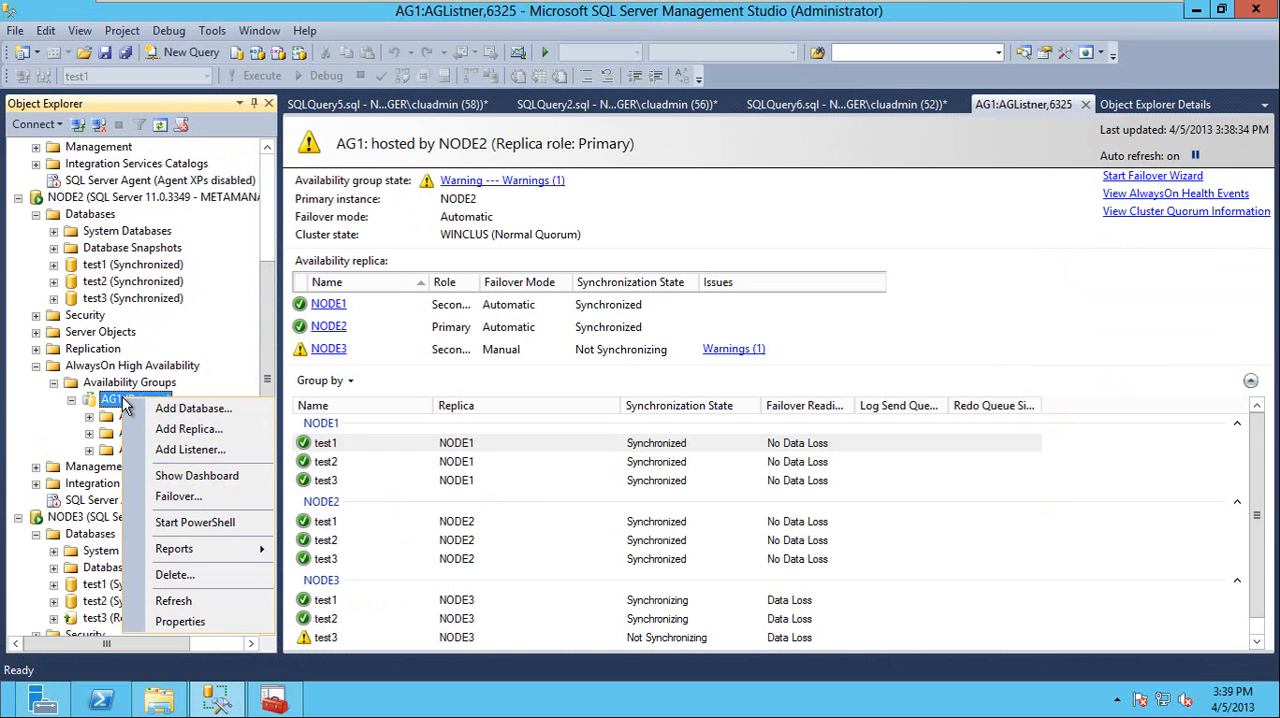
pyautogui.click(405, 425)
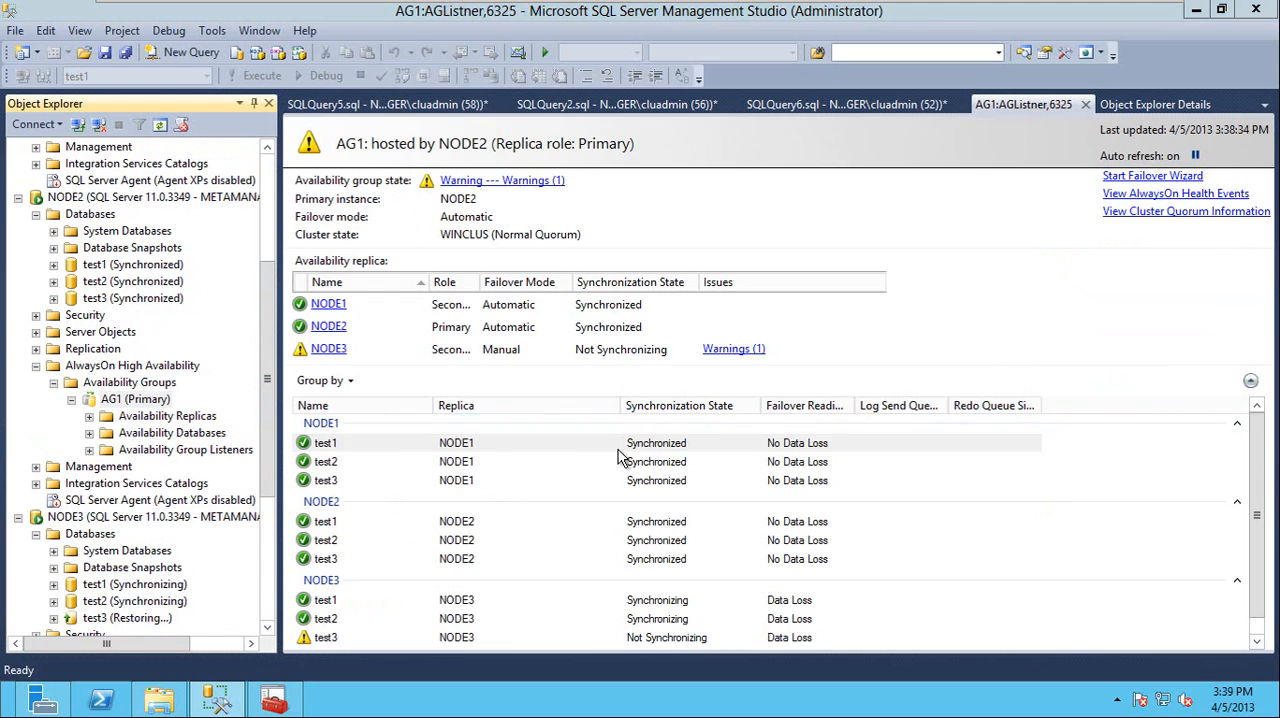
pyautogui.click(525, 285)
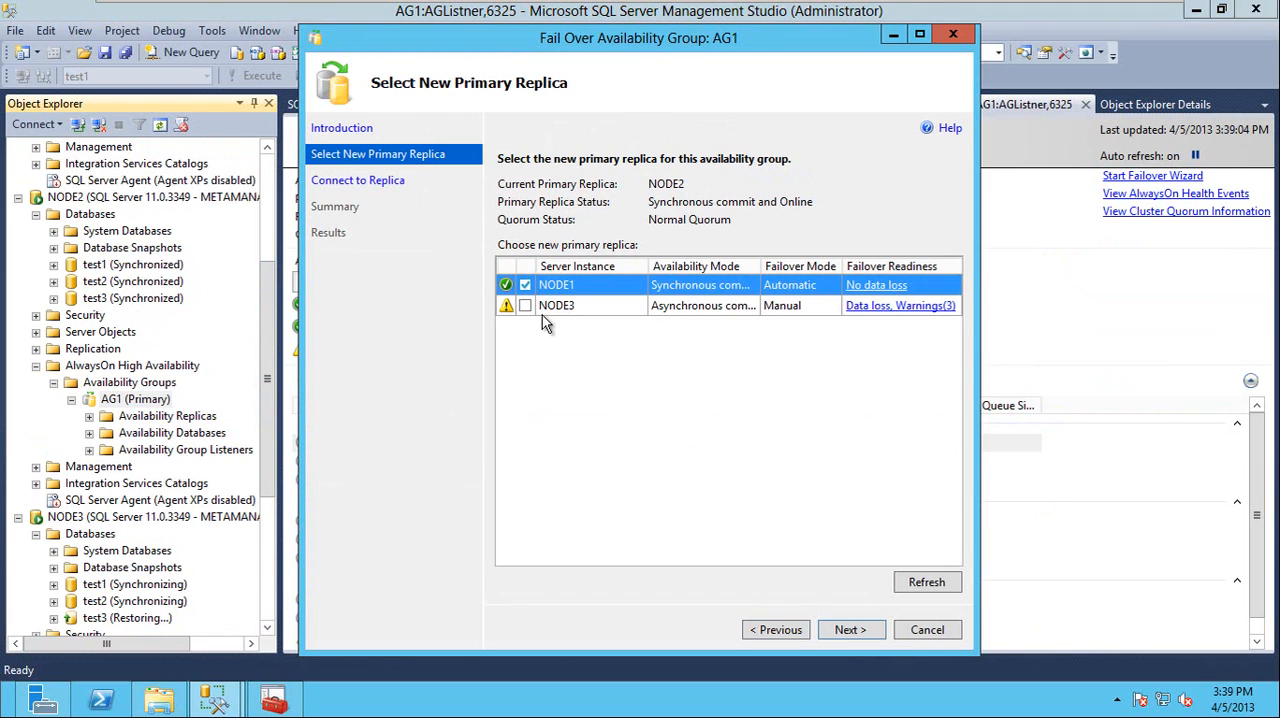
# Connect to the NODE1 replica with Windows Authentication and complete the AG1 failover
pyautogui.click(850, 630)
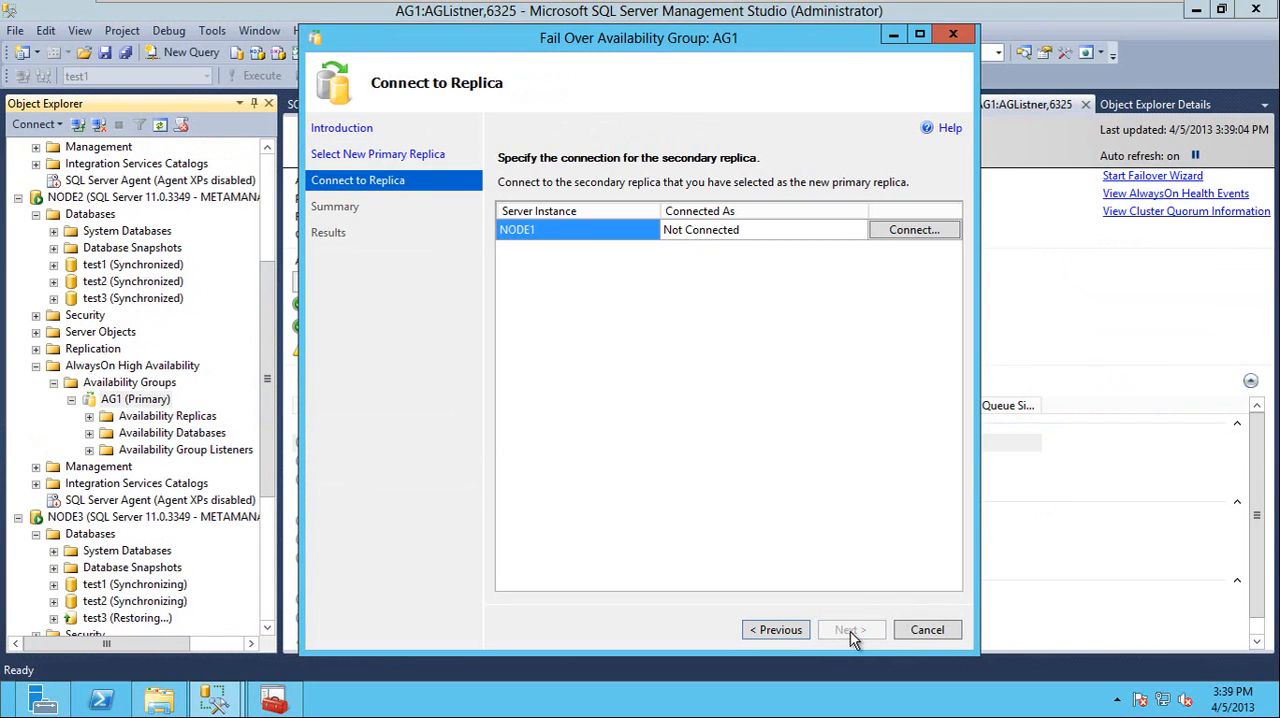
pyautogui.click(915, 231)
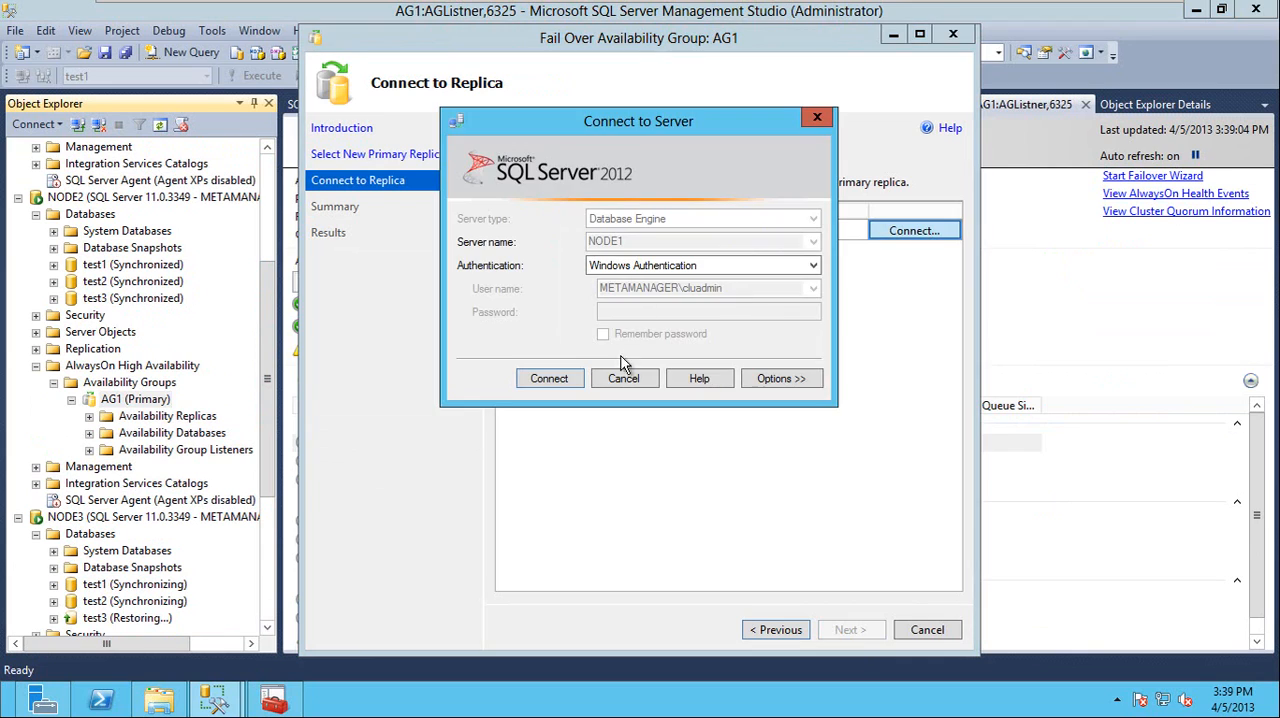
pyautogui.click(566, 382)
pyautogui.click(850, 630)
pyautogui.click(863, 640)
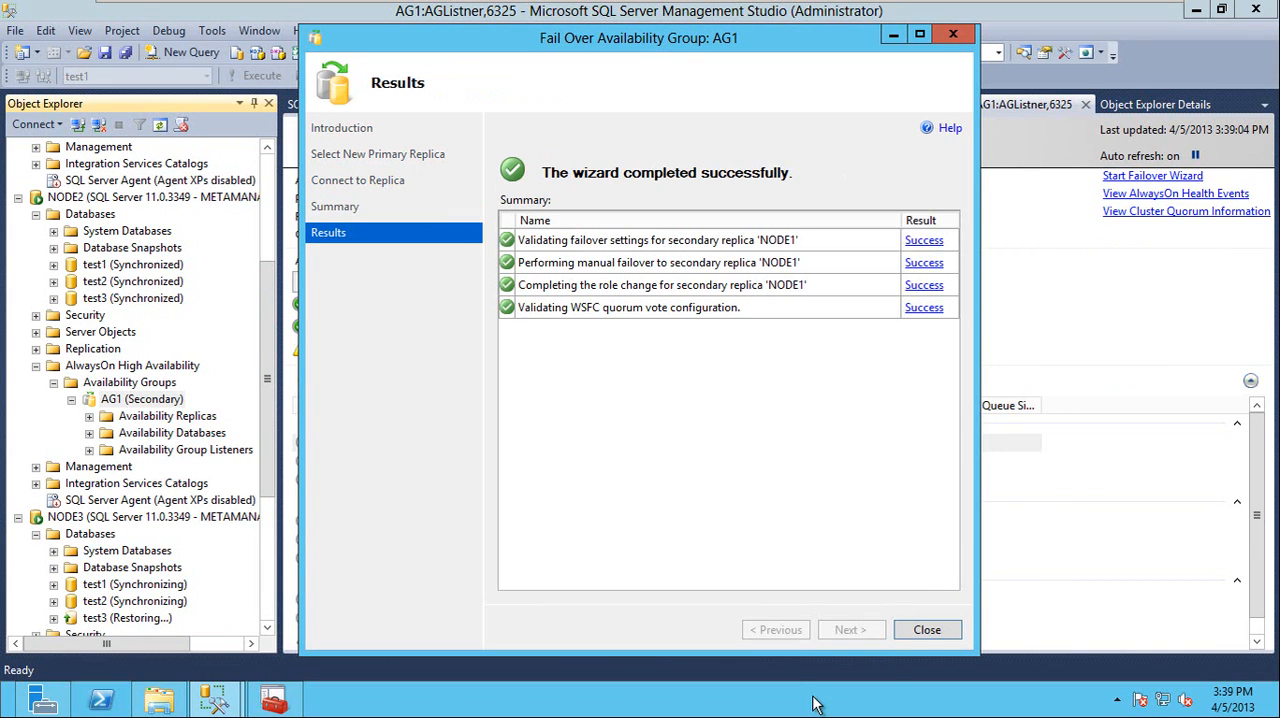
pyautogui.click(947, 630)
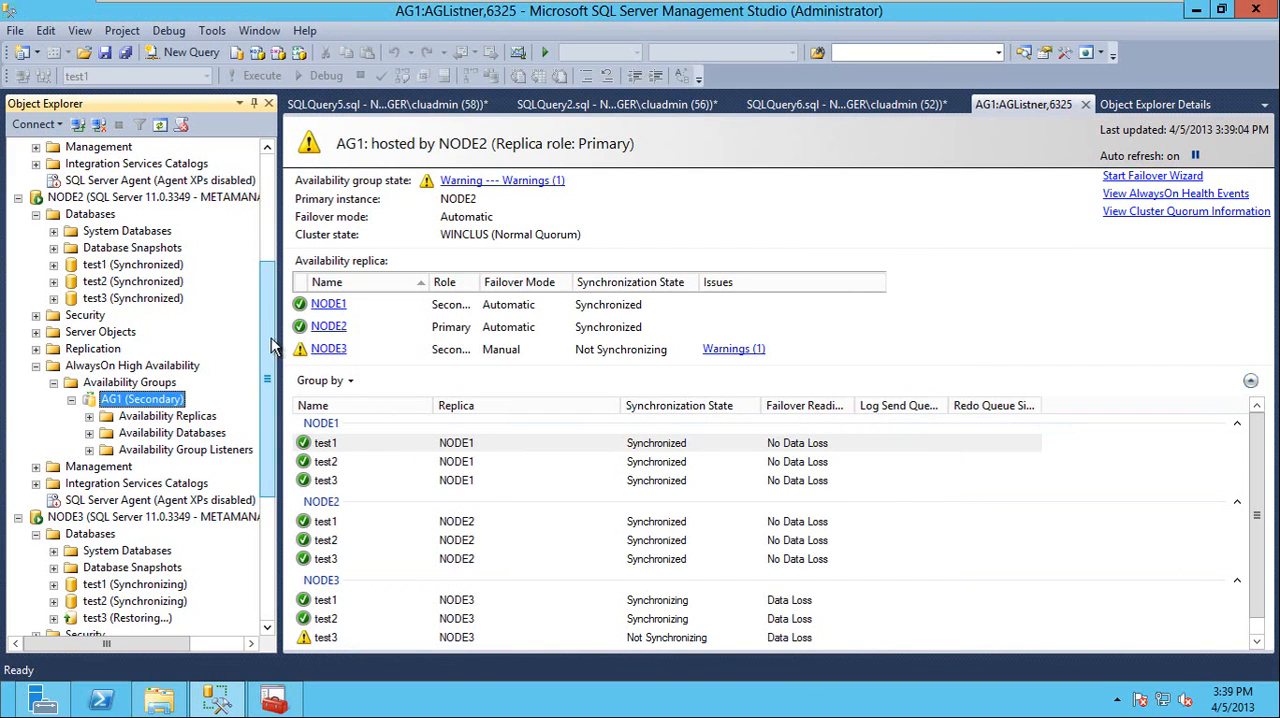
# Bring up the SQLQuery5.sql script and refresh the Availability Groups folder on NODE1
pyautogui.moveTo(268, 350); pyautogui.dragTo(268, 170)
pyautogui.click(385, 104)
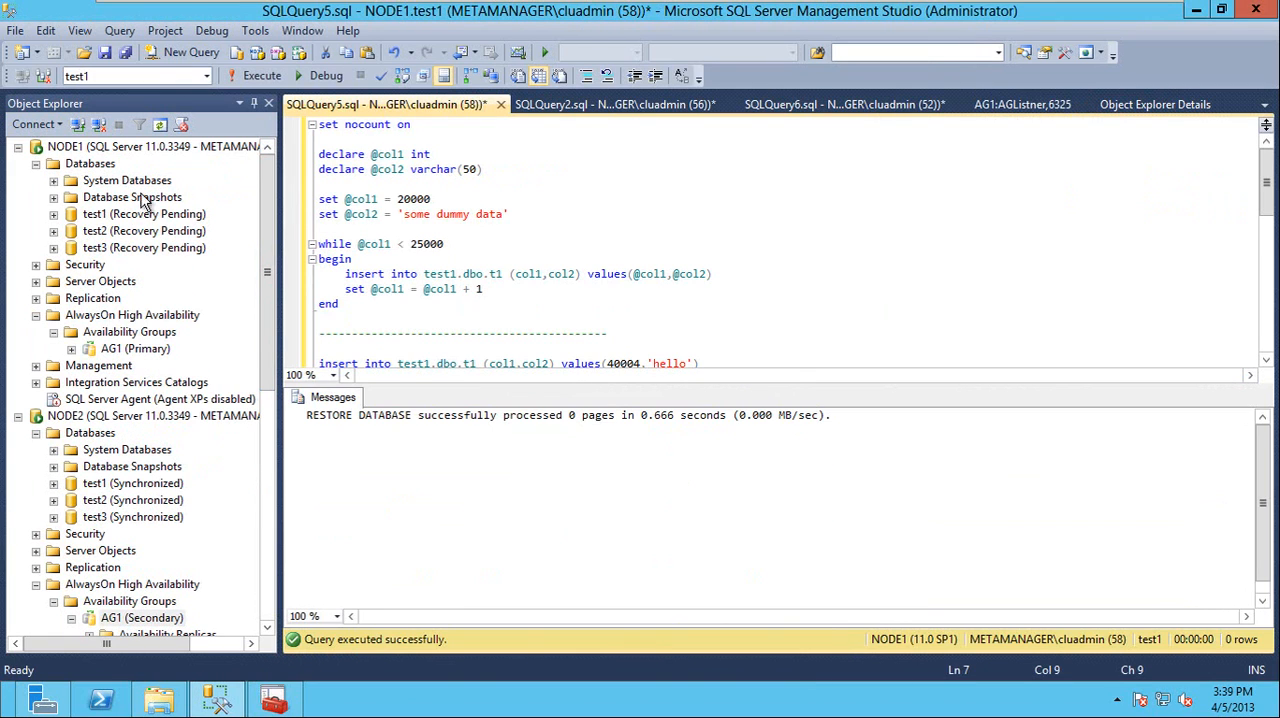
pyautogui.rightClick(101, 333)
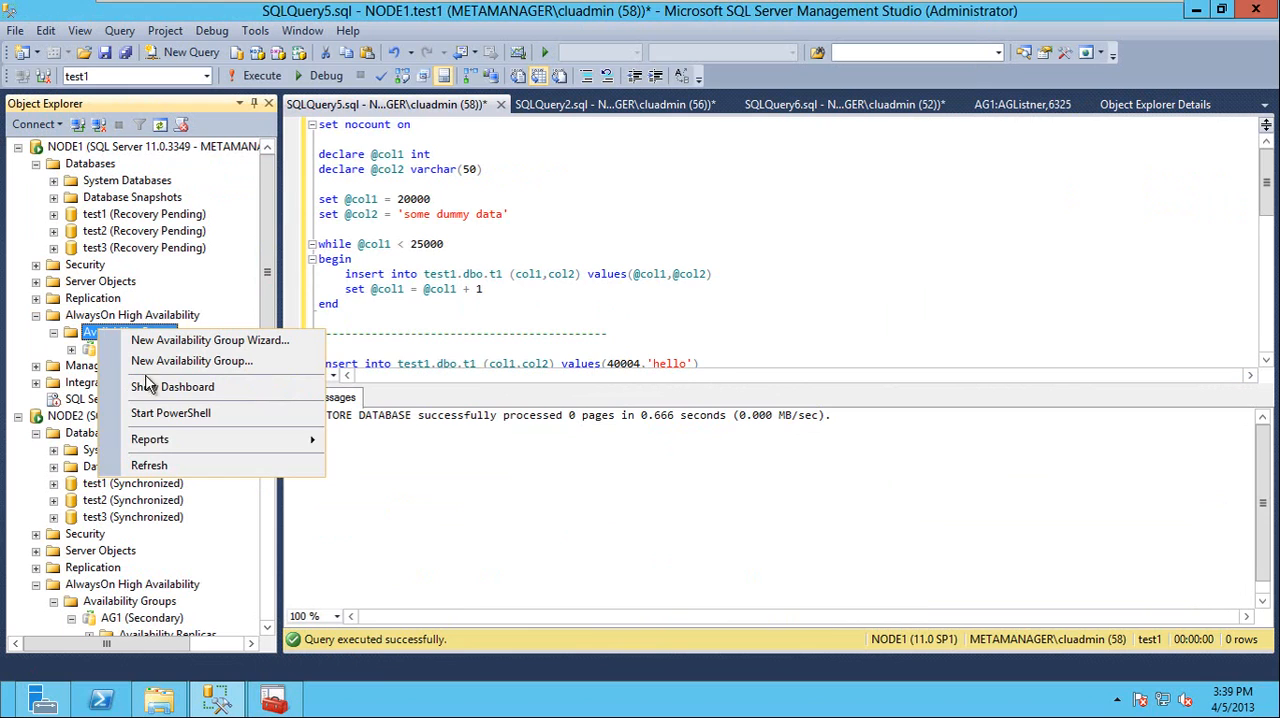
pyautogui.click(154, 468)
# Add the statement ALTER AVAILABILITY GROUP AG1 SET (FAILURE_CONDITION_LEVEL = 2) at the end of the SQLQuery5.sql script
pyautogui.click(437, 292)
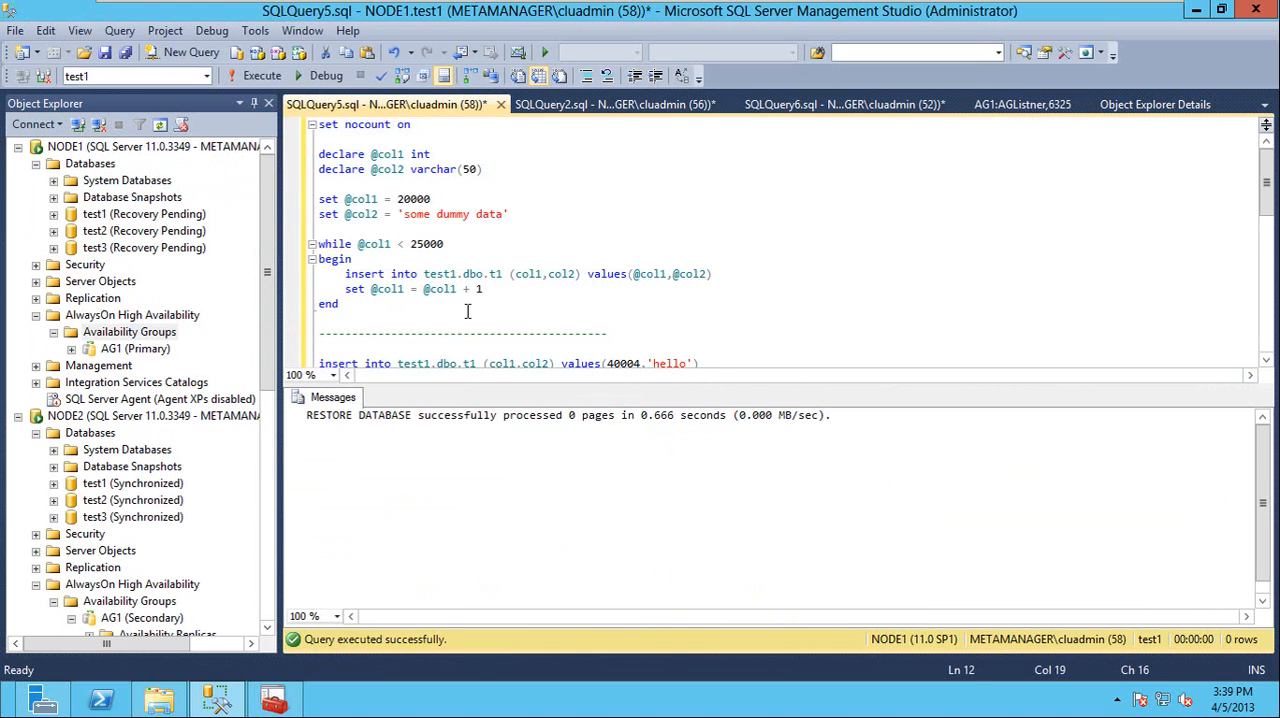
pyautogui.hotkey('ctrl', 'End')
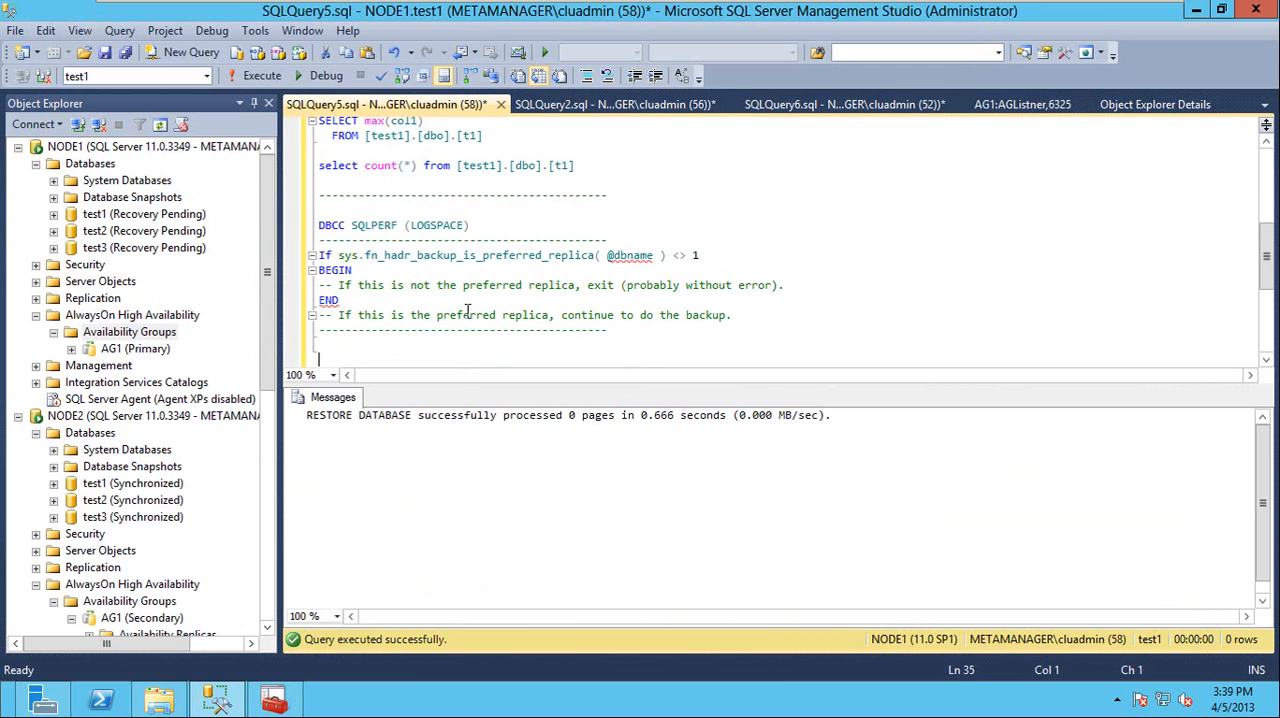
pyautogui.write('ALTER AVAILABILITY GROUP')
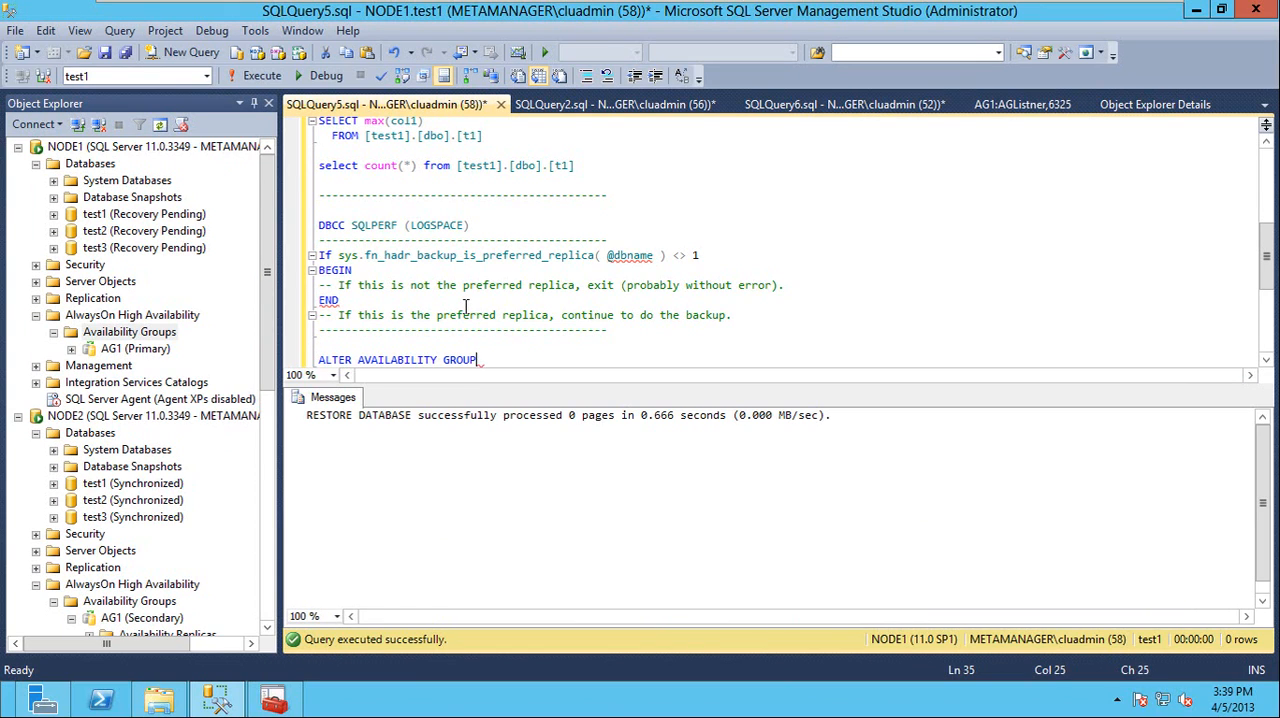
pyautogui.write(' AG1 SET ()')
pyautogui.press('Left')
pyautogui.write('FAILURE')
pyautogui.write('_CONDITION')
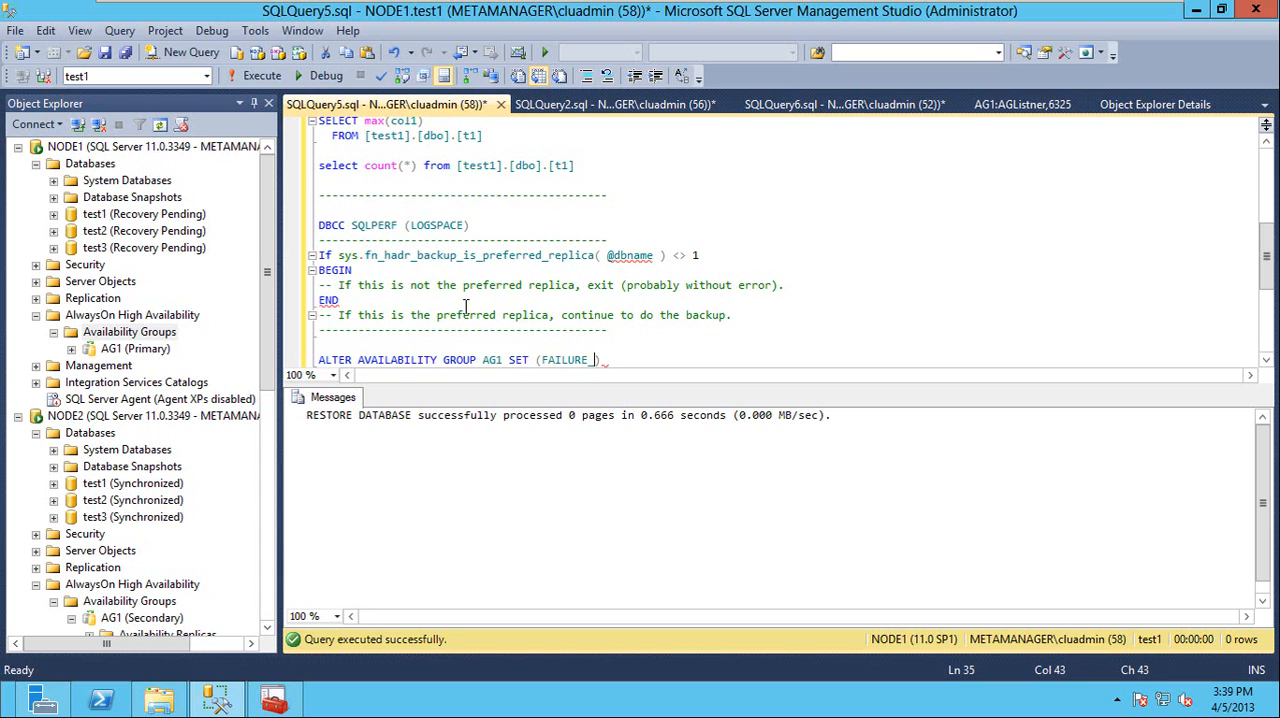
pyautogui.write('_LEVEL')
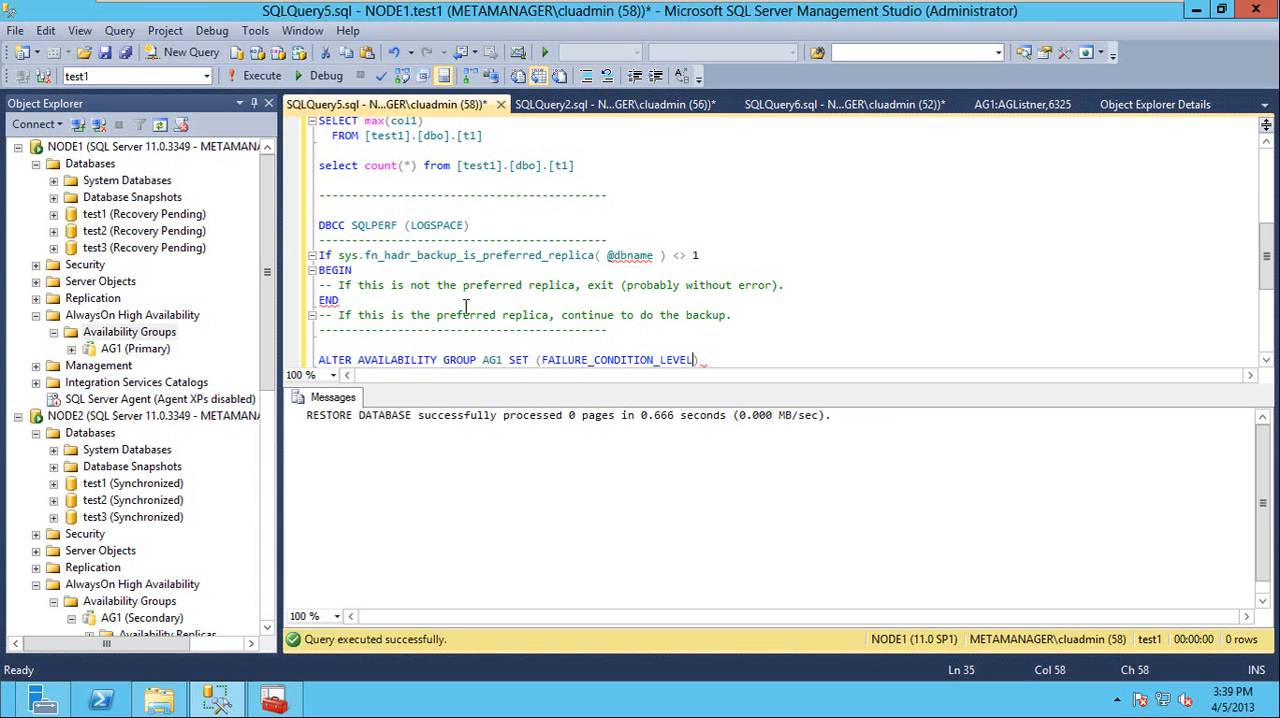
pyautogui.write(' = 2')
pyautogui.press('End')
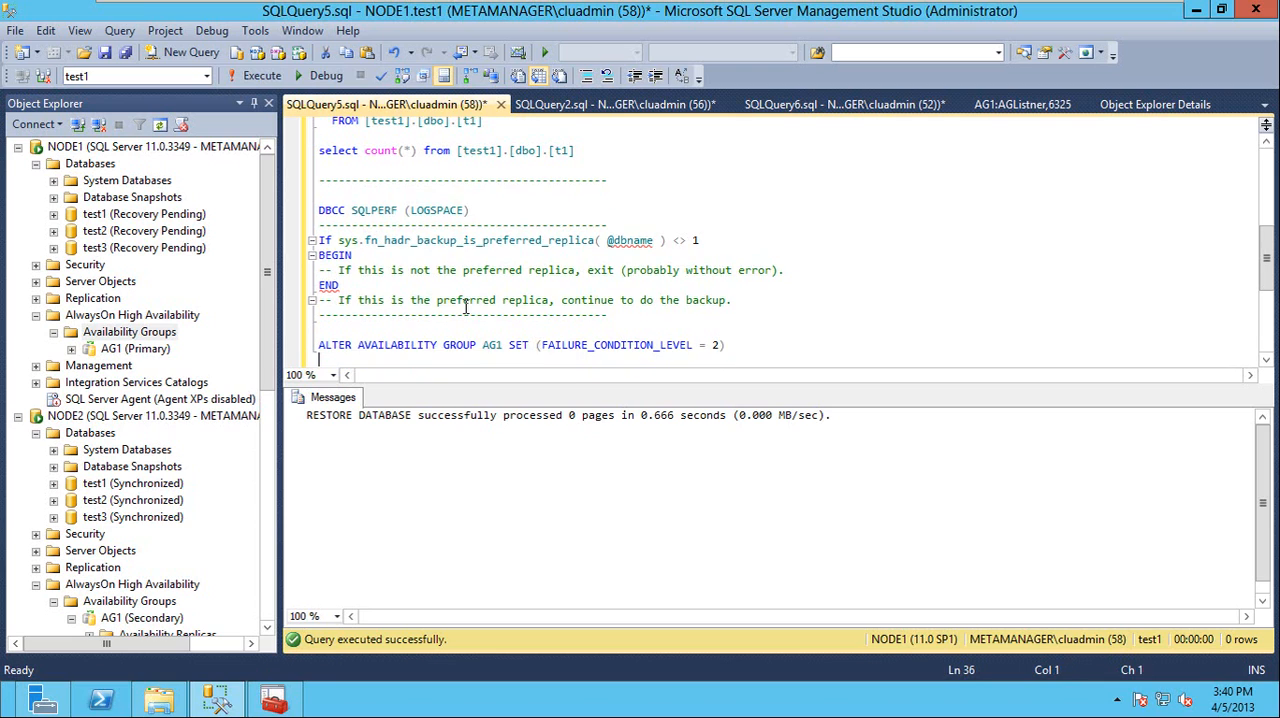
# Try to run only the new ALTER AVAILABILITY GROUP statement against the test1 database on NODE1, retrying once
pyautogui.hotkey('shift', 'Home')
pyautogui.press('F5')
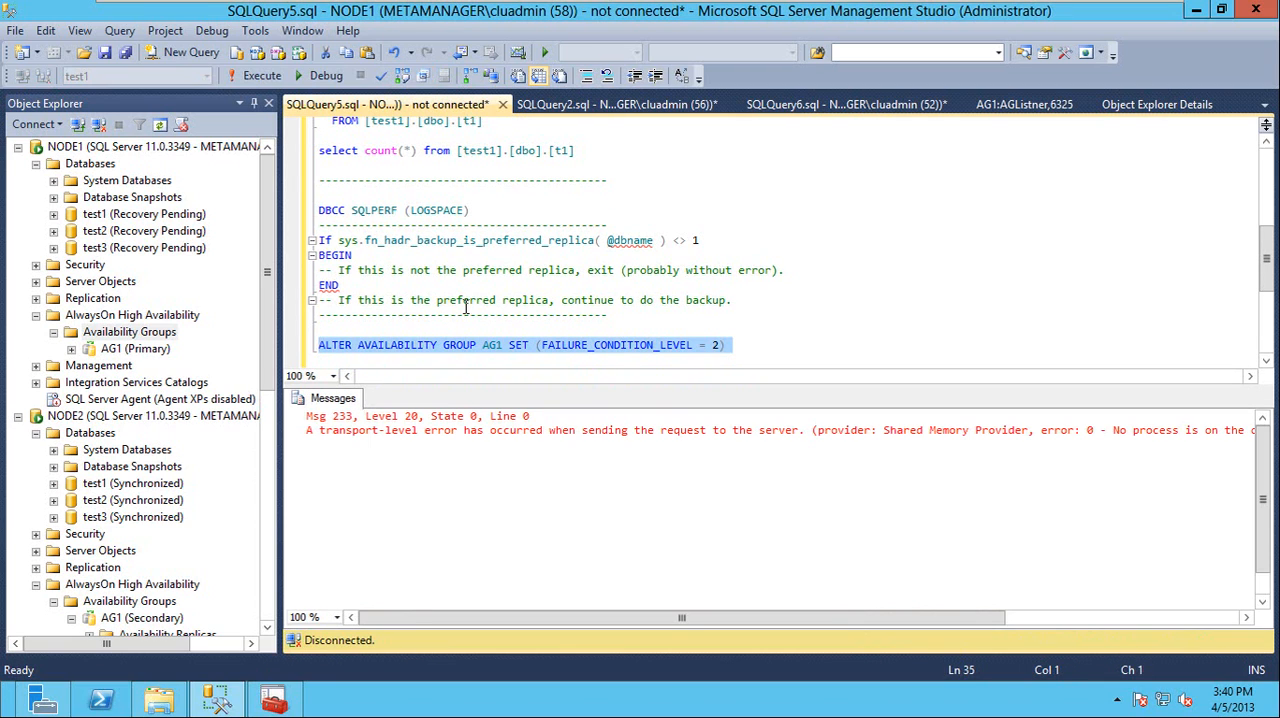
pyautogui.press('F5')
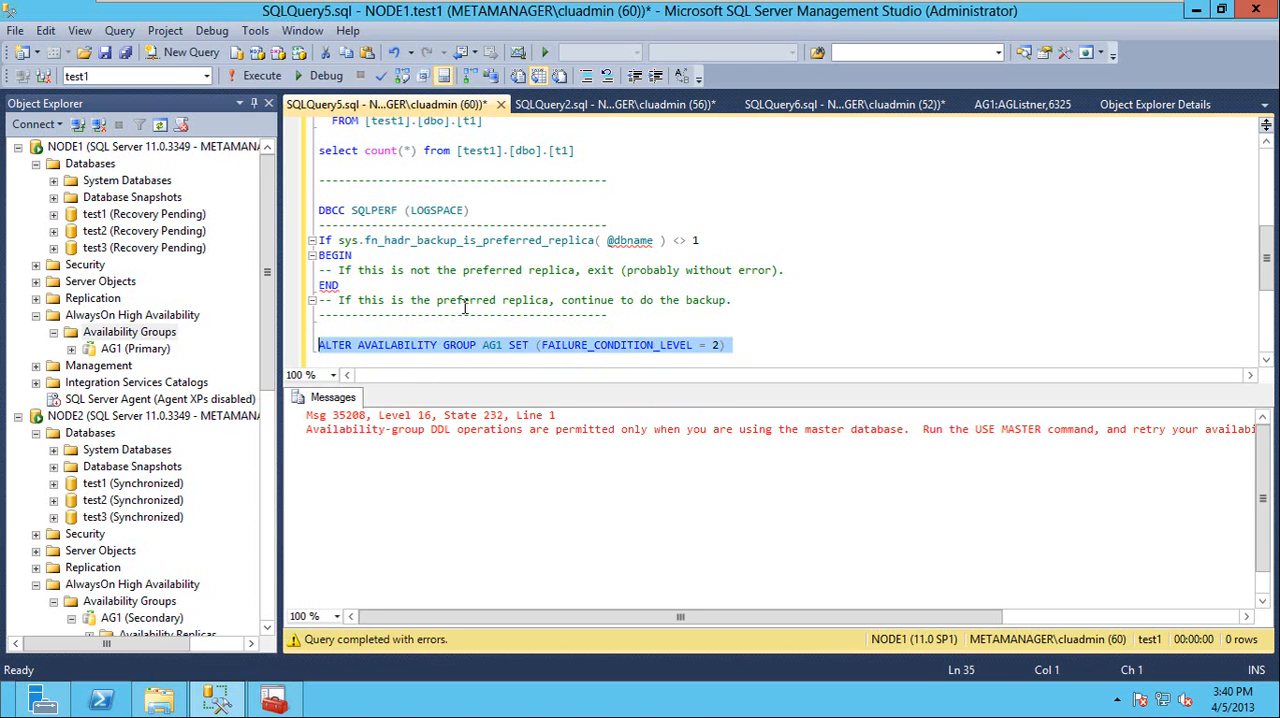
# Refresh the Databases and Availability Groups folders on NODE1 to recheck their states
pyautogui.click(90, 165)
pyautogui.rightClick(87, 170)
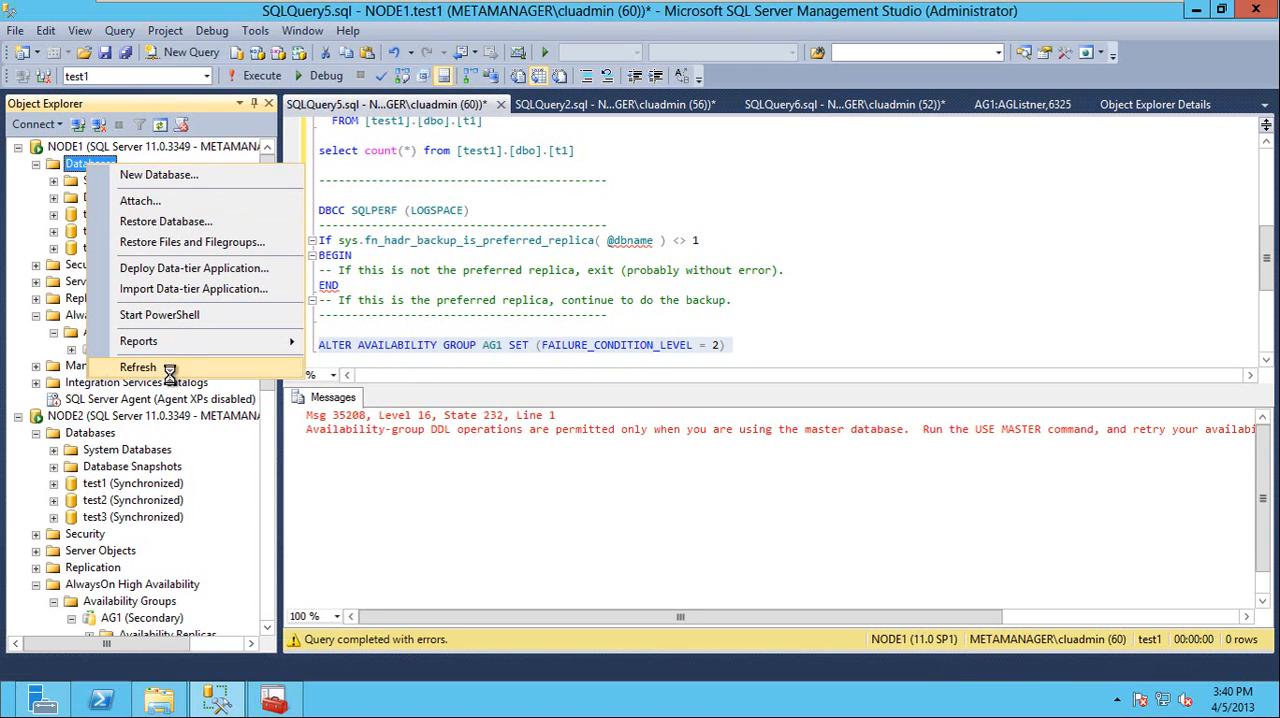
pyautogui.click(172, 370)
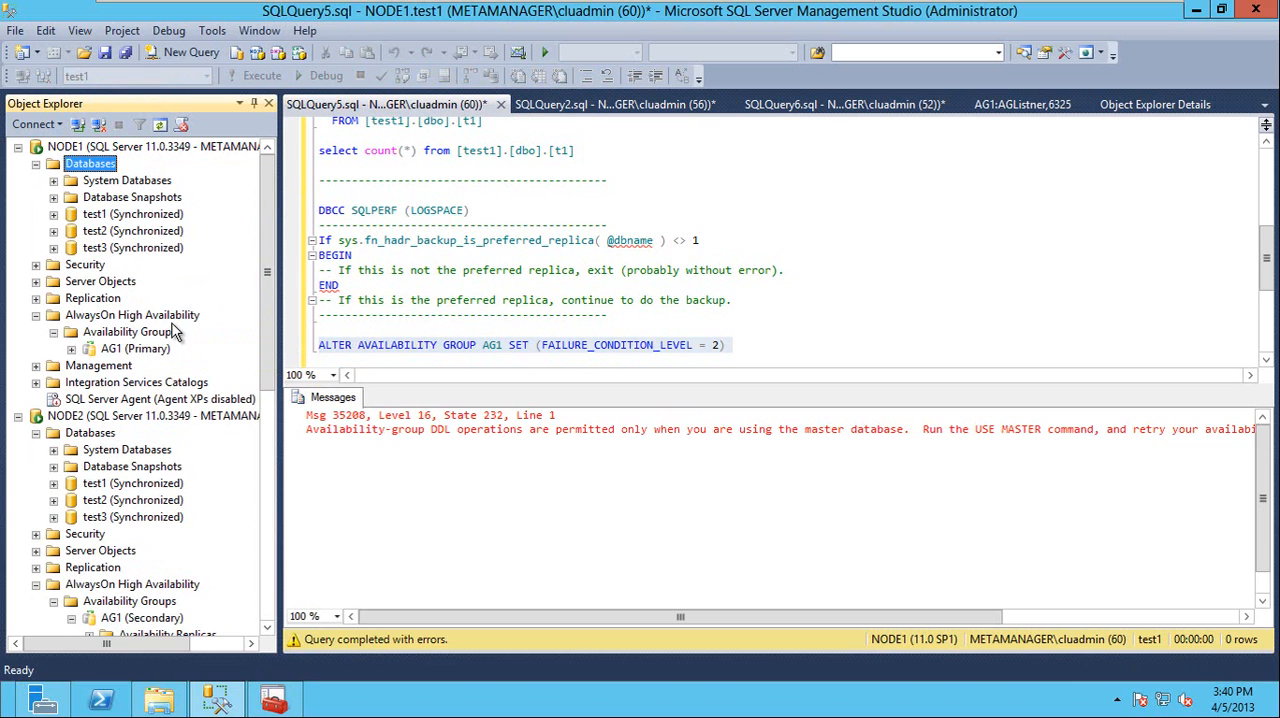
pyautogui.rightClick(124, 334)
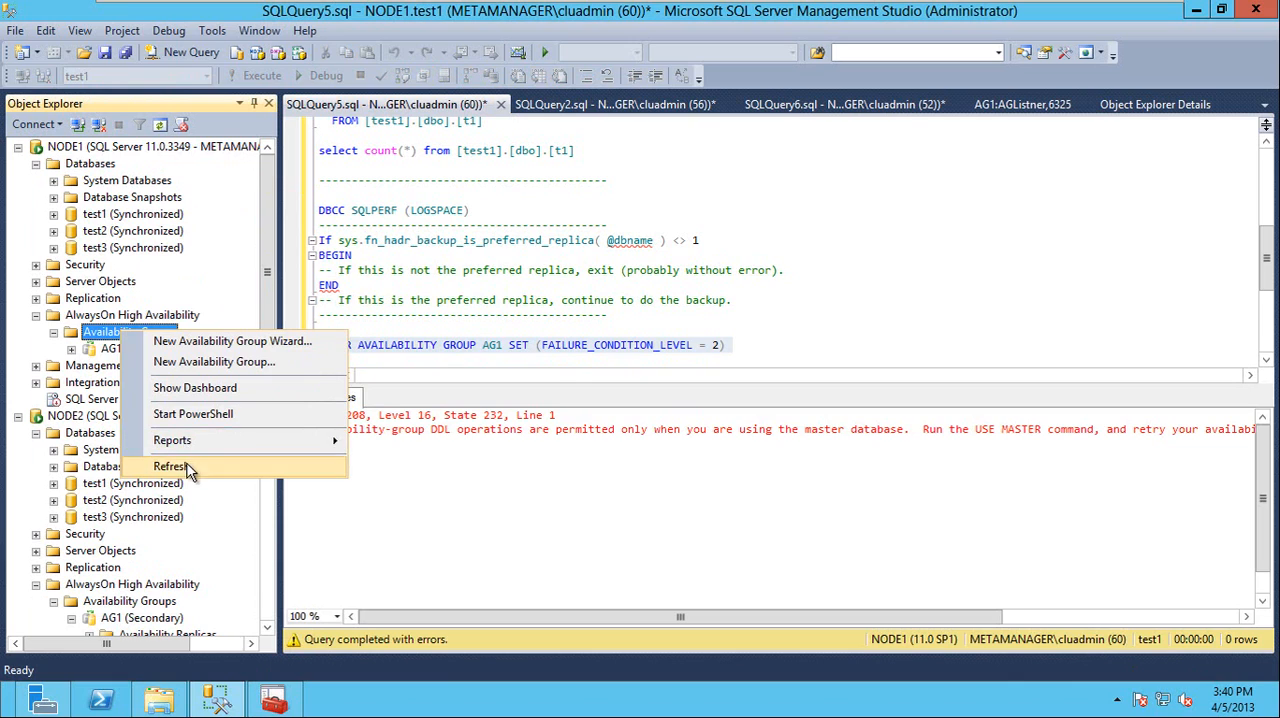
pyautogui.click(172, 466)
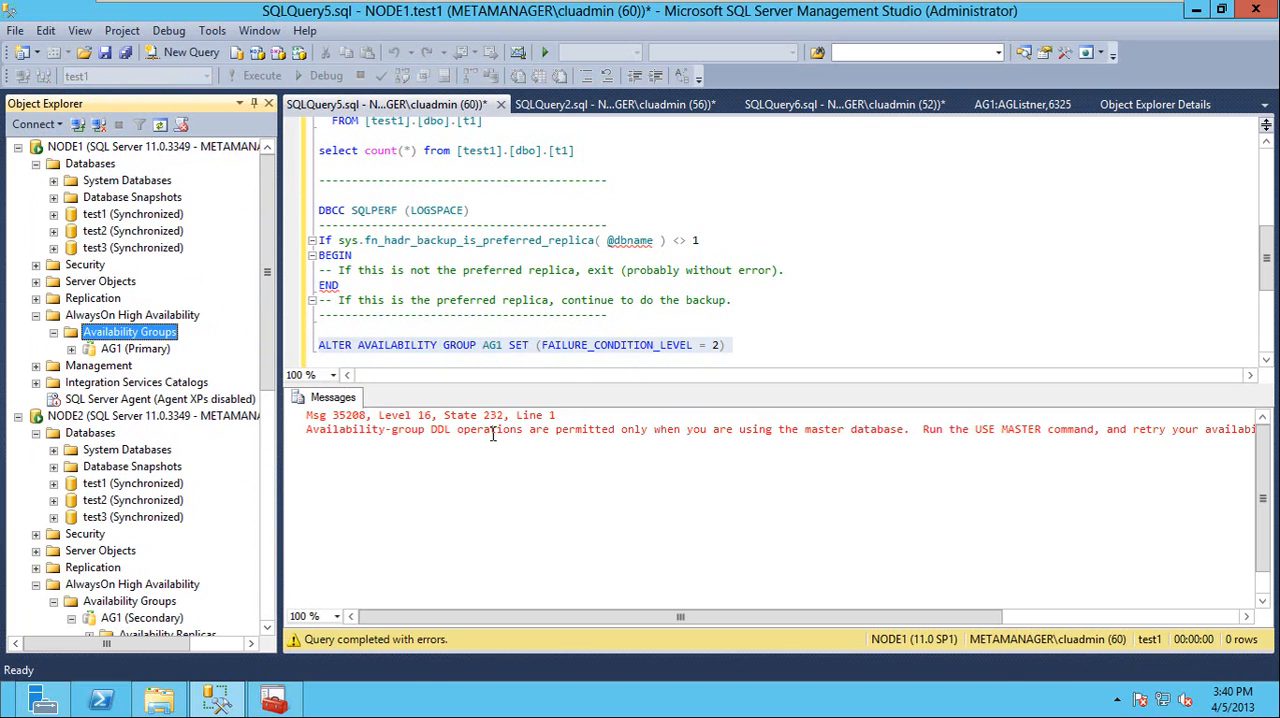
# Run only the ALTER AVAILABILITY GROUP AG1 statement with FAILURE_CONDITION_LEVEL = 2 against the master database on NODE1
pyautogui.click(418, 345)
pyautogui.click(325, 358)
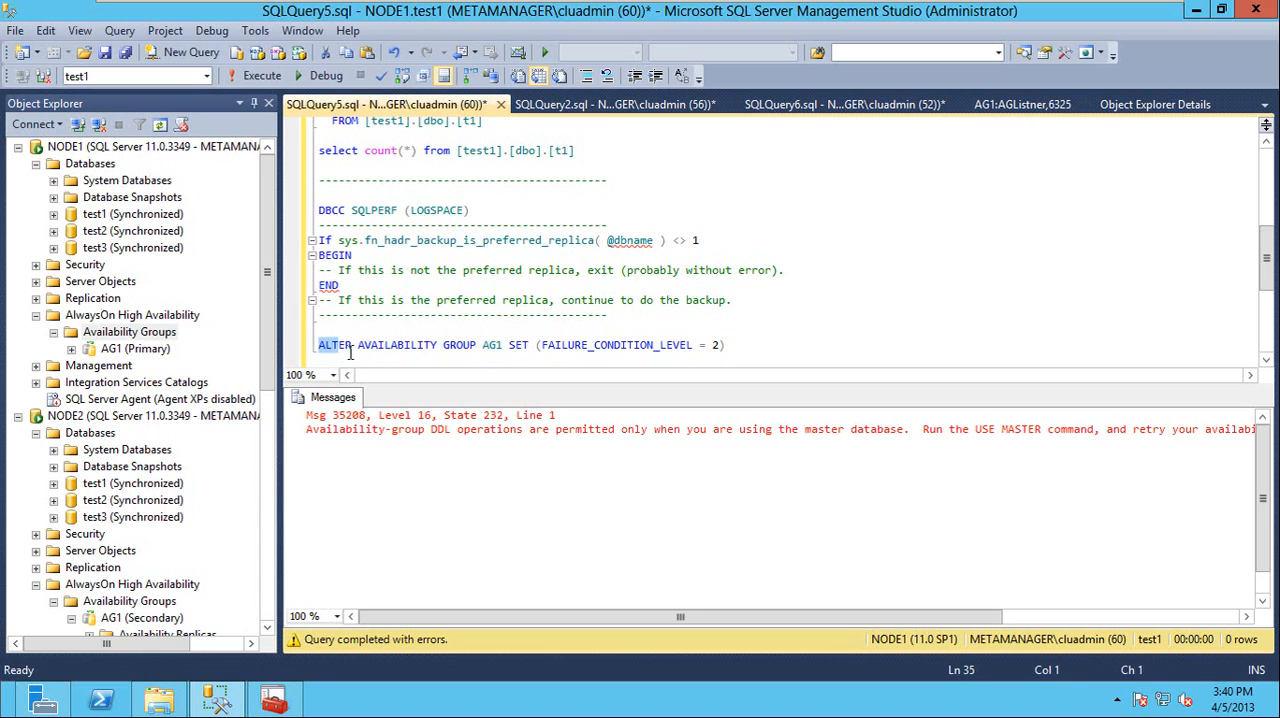
pyautogui.moveTo(322, 358); pyautogui.dragTo(318, 345)
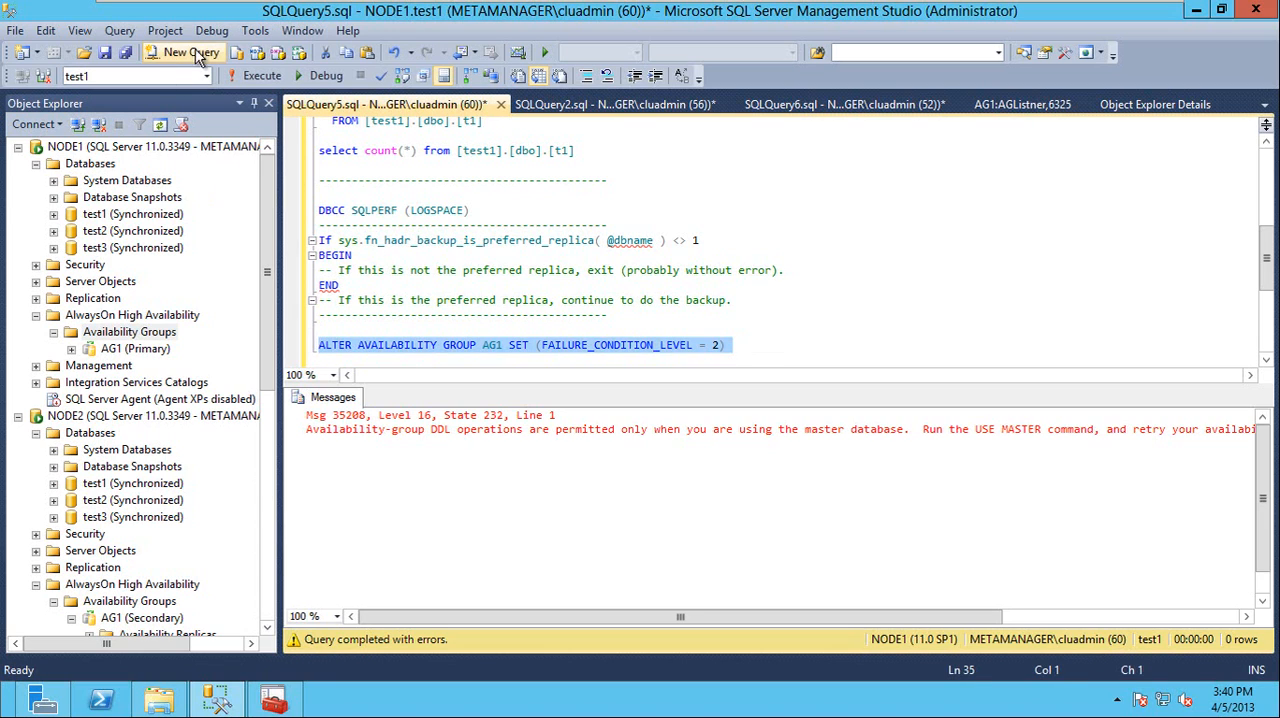
pyautogui.click(204, 77)
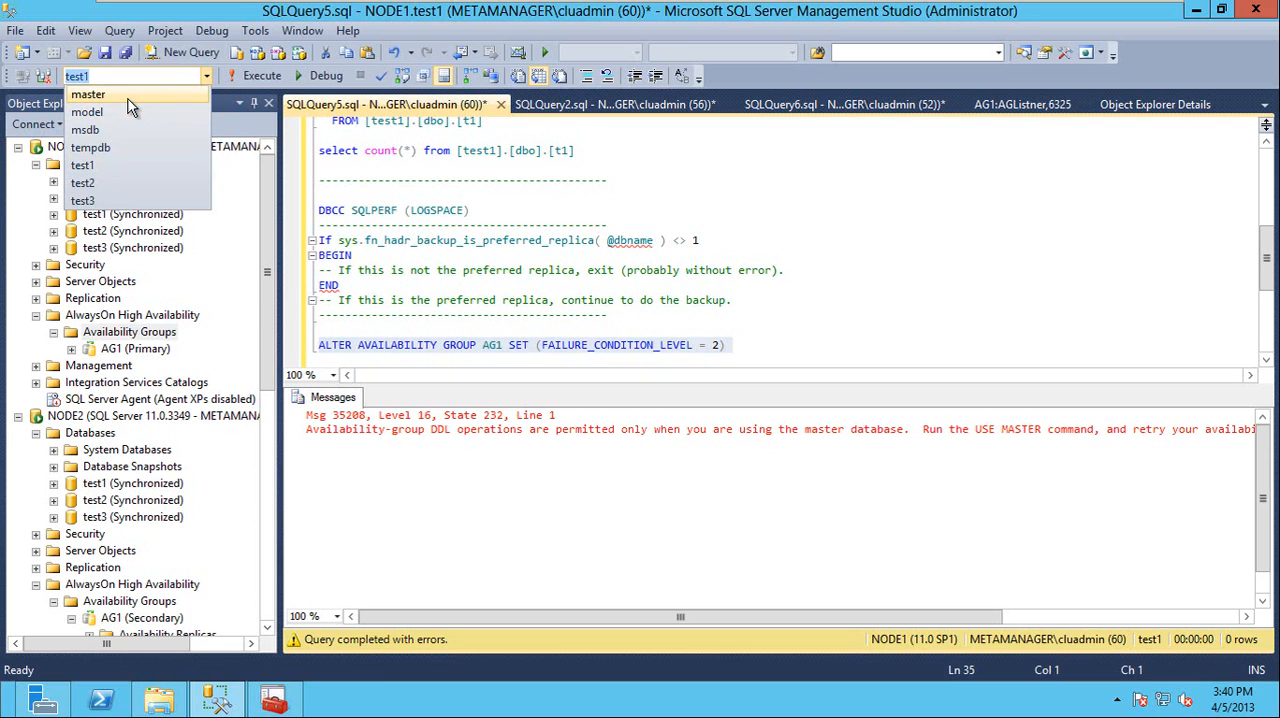
pyautogui.click(128, 97)
pyautogui.click(255, 79)
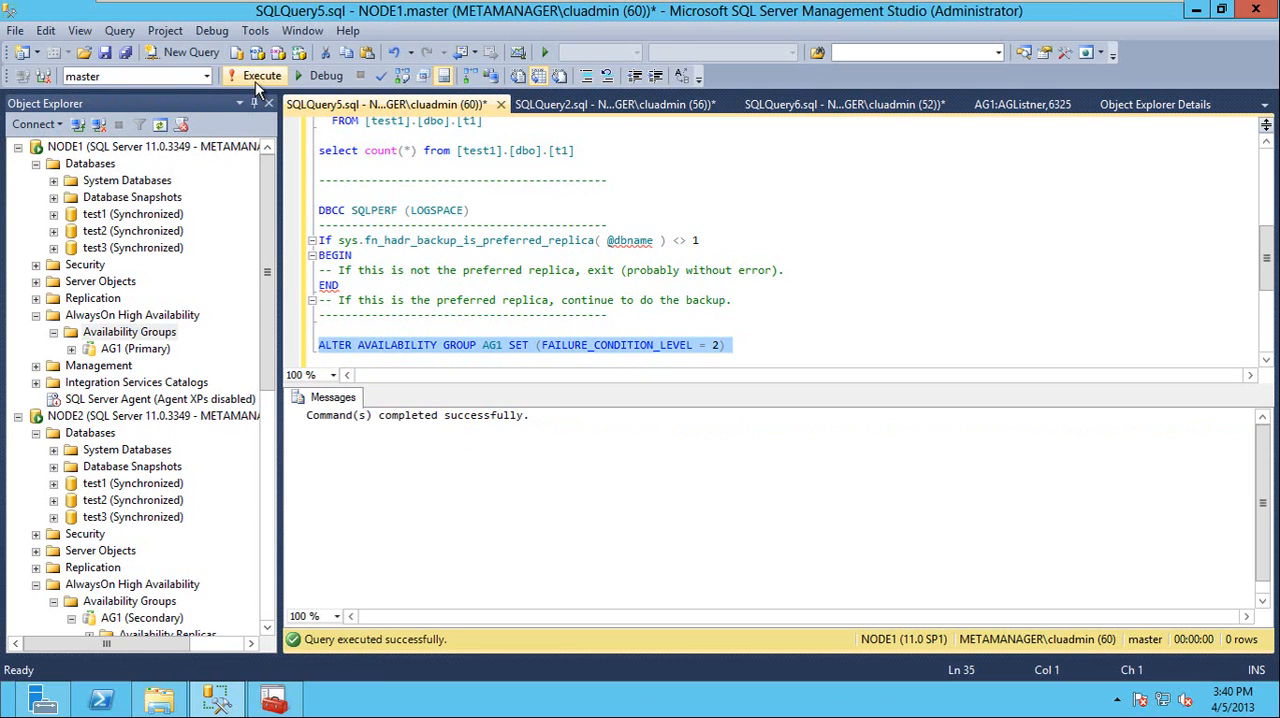
# Switch to Failover Cluster Manager and check the AG1 resource's FailureConditionLevel property against the script in Management Studio
pyautogui.click(273, 698)
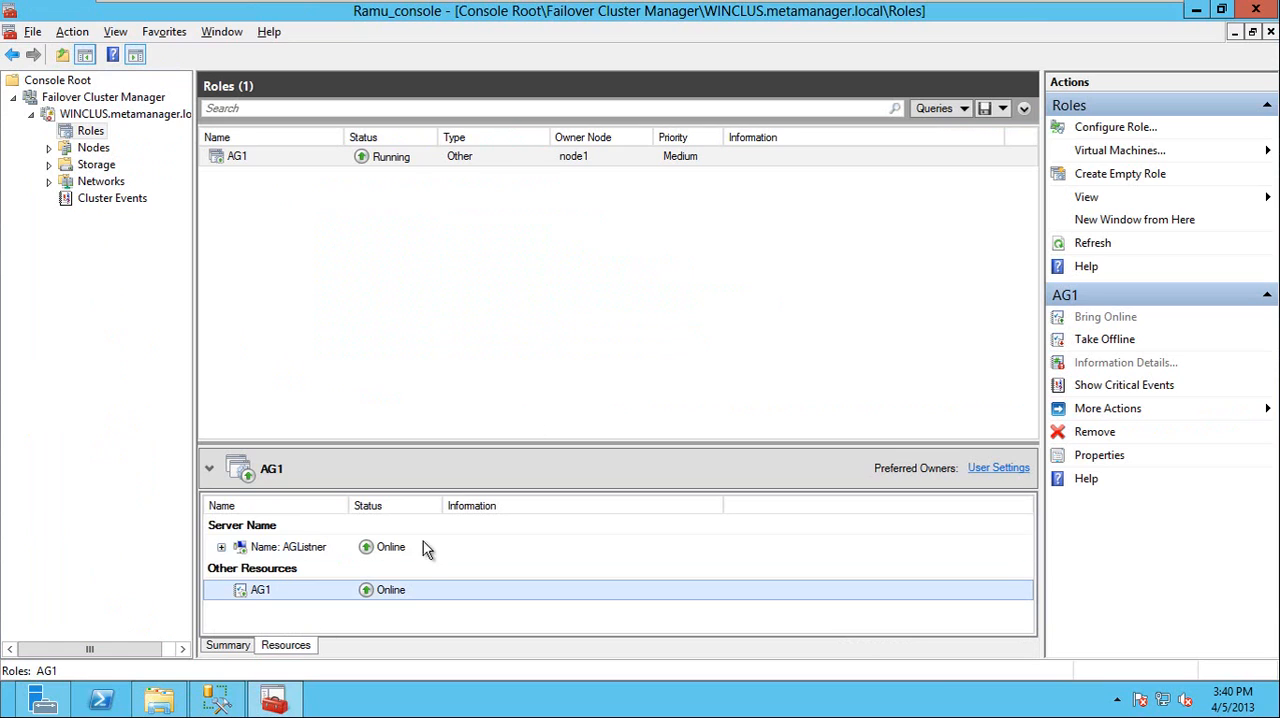
pyautogui.rightClick(318, 596)
pyautogui.click(345, 582)
pyautogui.click(749, 157)
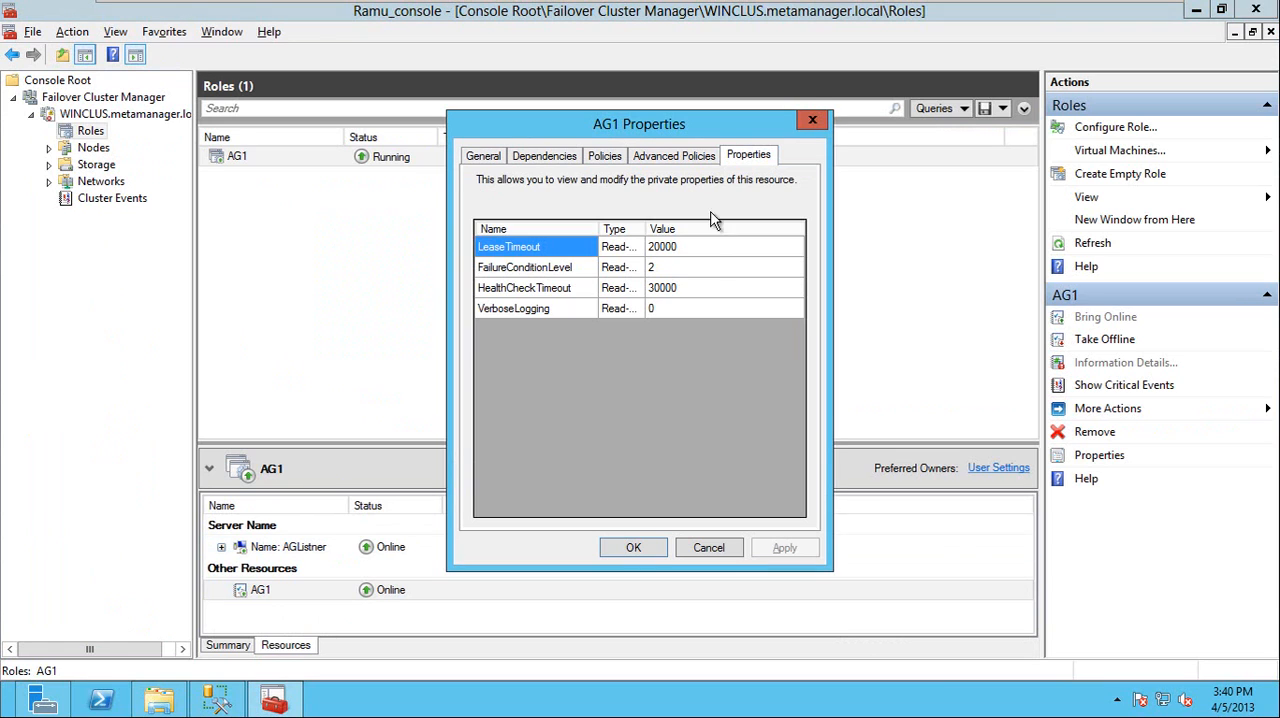
pyautogui.doubleClick(678, 267)
pyautogui.write('2')
pyautogui.moveTo(700, 265); pyautogui.dragTo(612, 268)
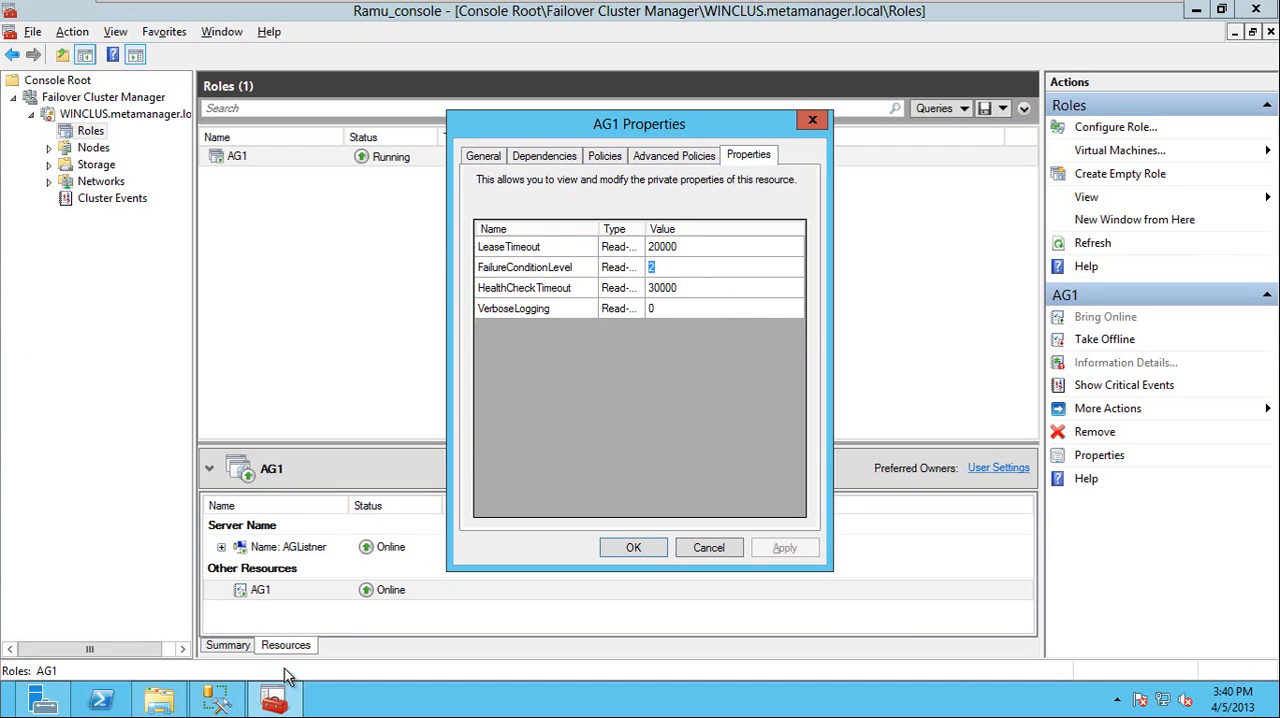
pyautogui.click(218, 700)
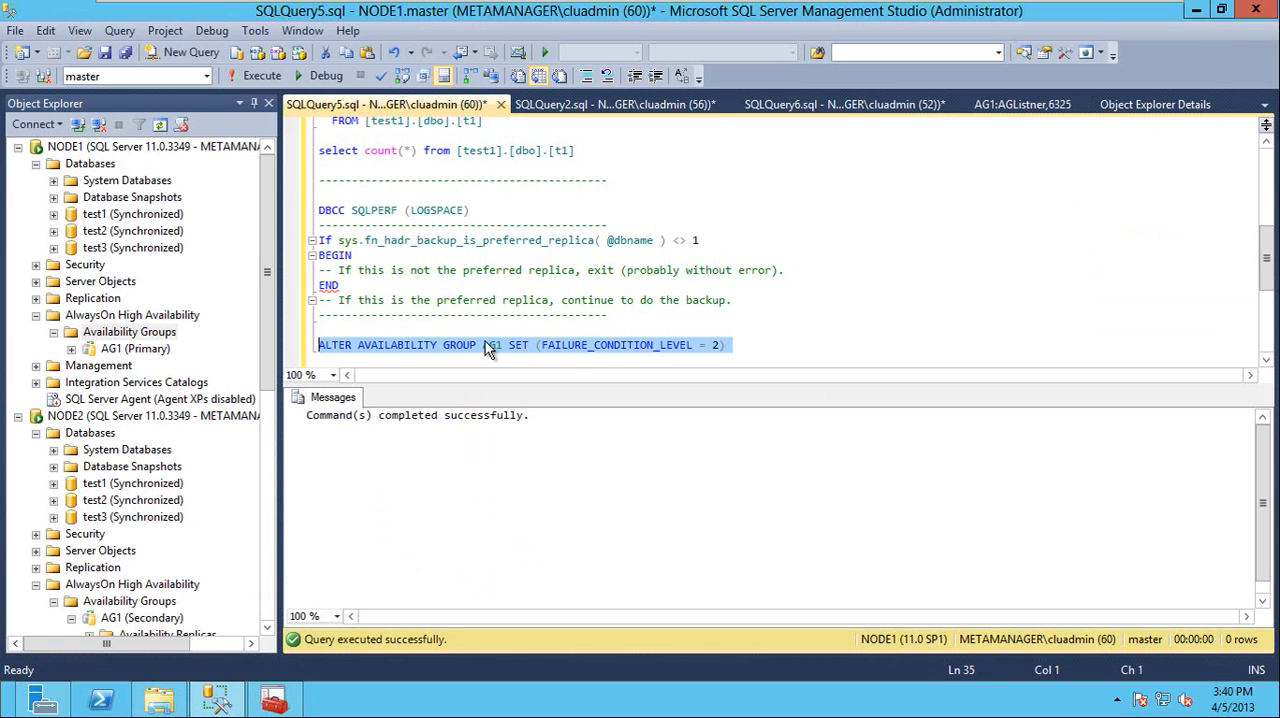
pyautogui.hotkey('alt', 'Tab')
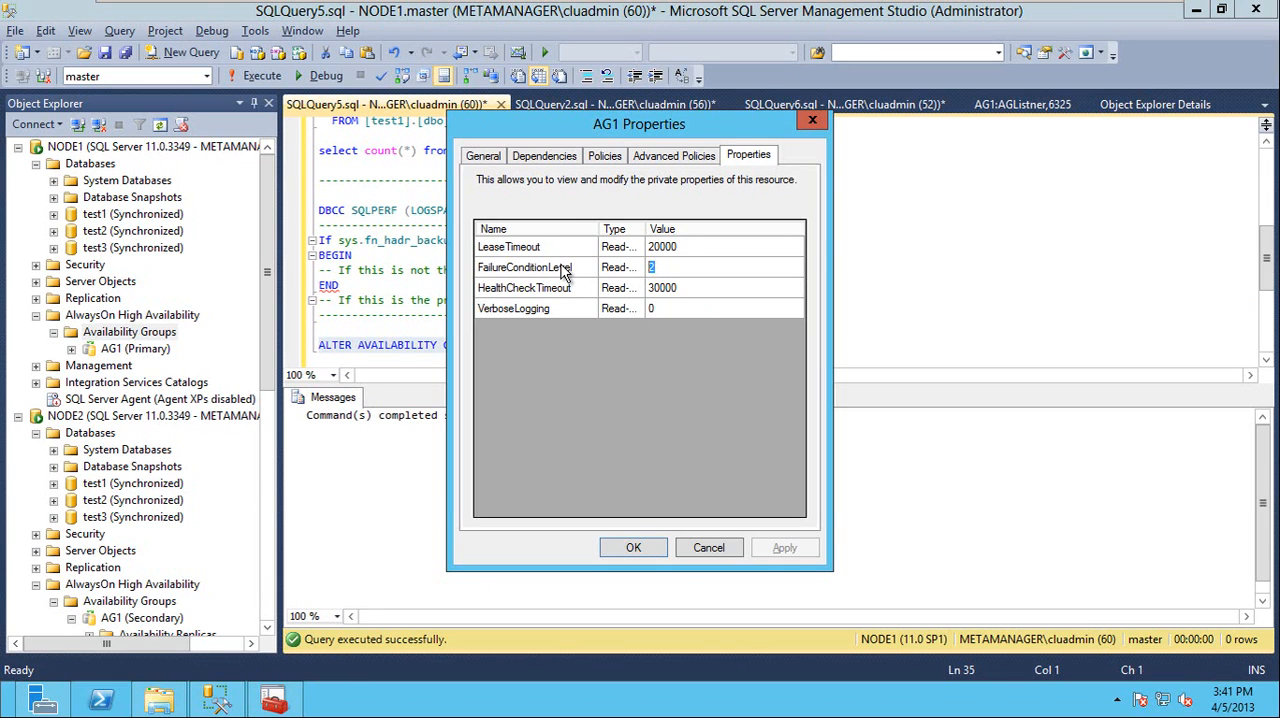
# Return to the SQLQuery5.sql script, set FAILURE_CONDITION_LEVEL to 3 in the AG1 statement, and run only that statement
pyautogui.hotkey('alt', 'Tab')
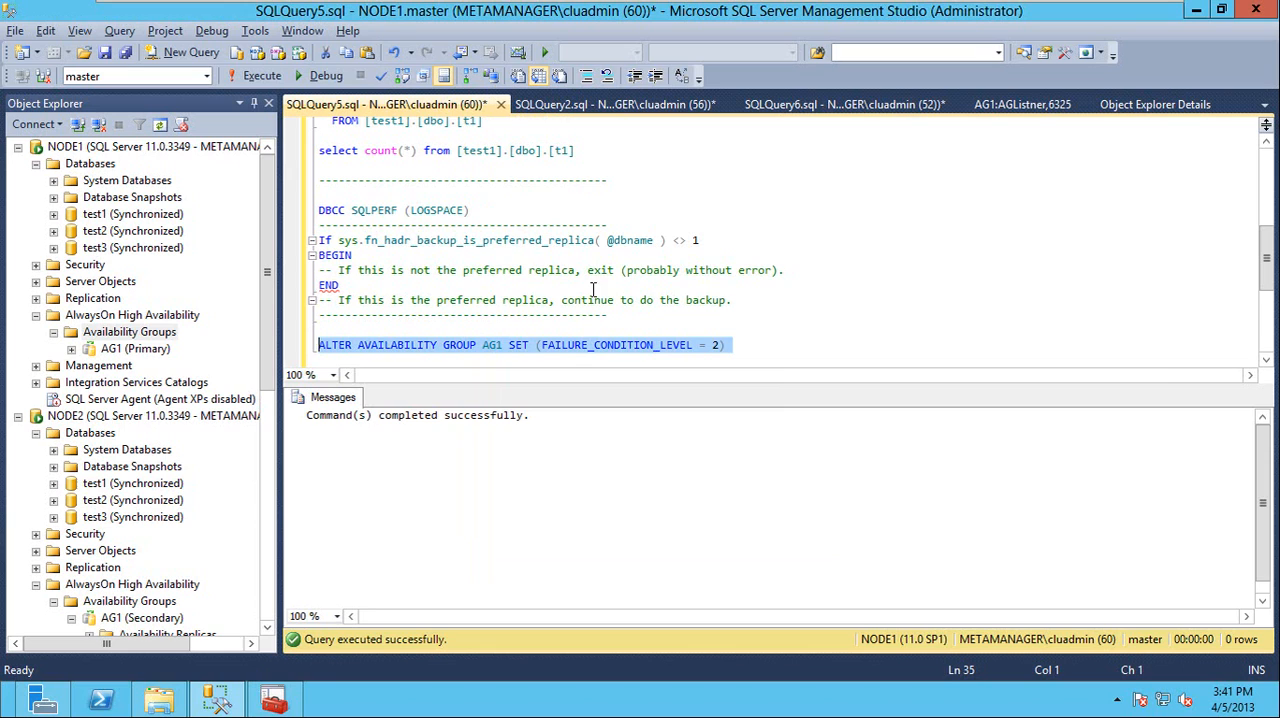
pyautogui.click(718, 344)
pyautogui.press('BackSpace')
pyautogui.write('3')
pyautogui.press('Home')
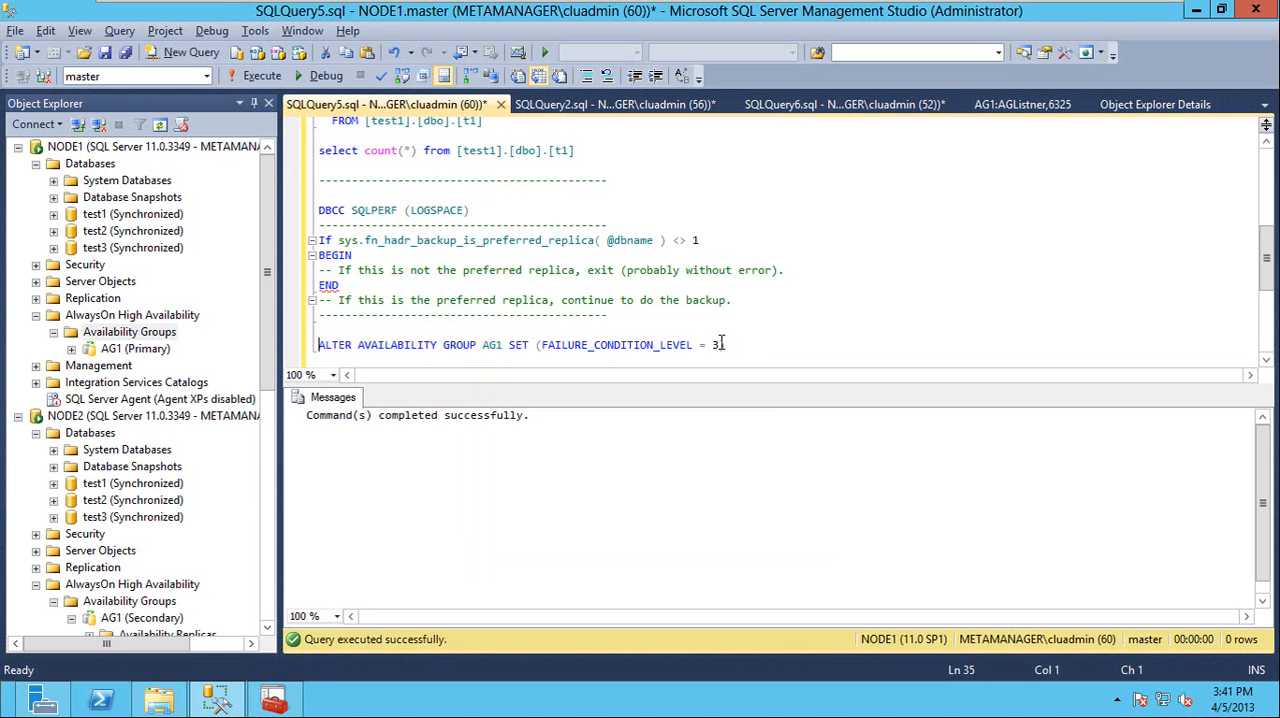
pyautogui.hotkey('shift', 'End')
pyautogui.press('F5')
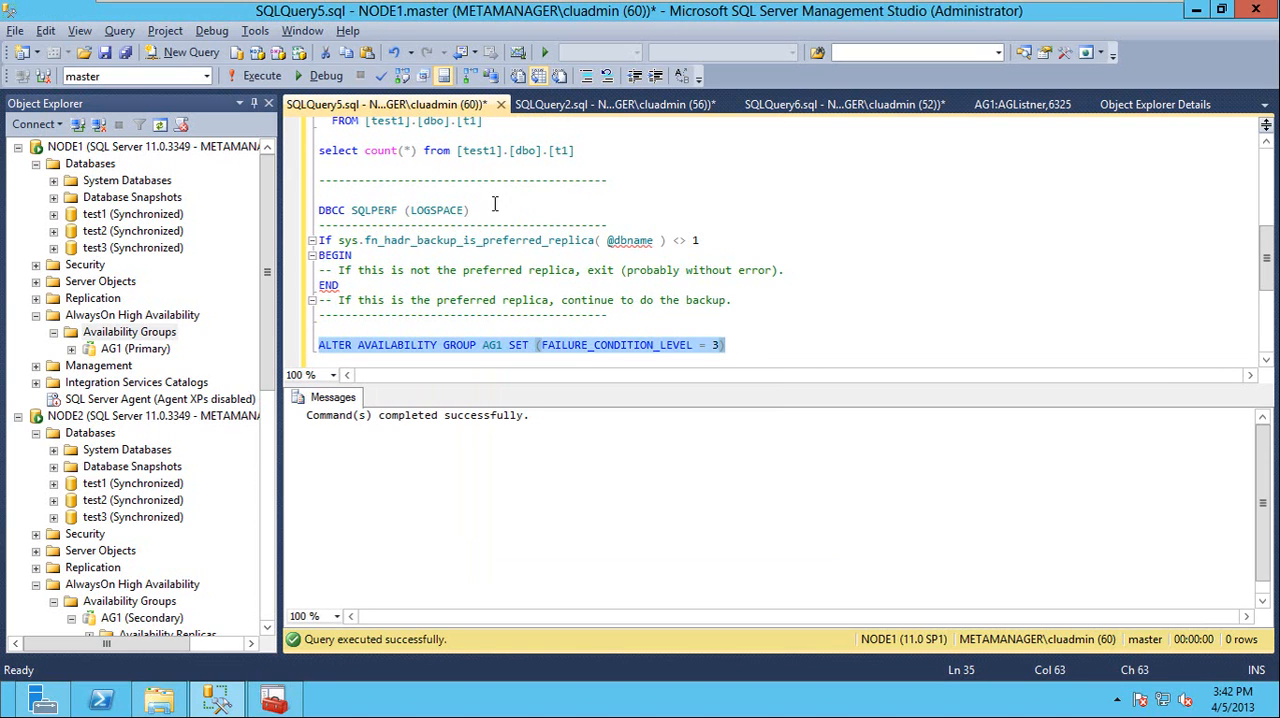
pyautogui.moveTo(345, 3)
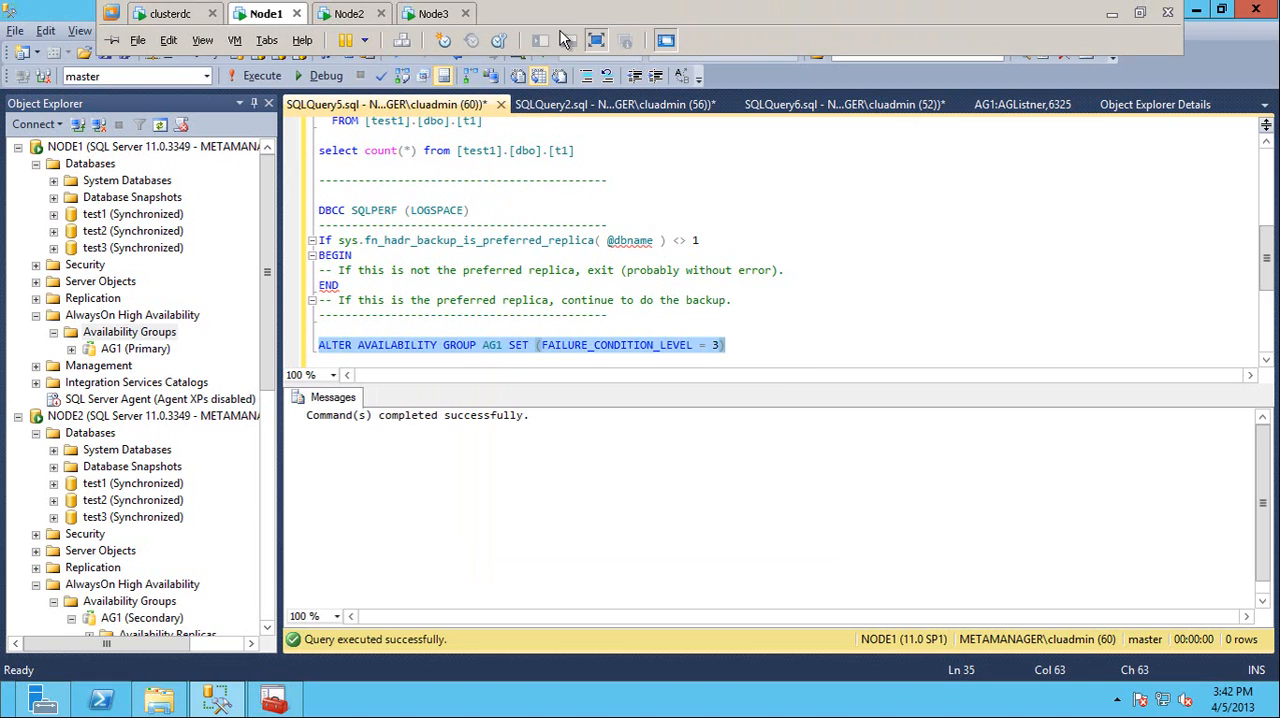
pyautogui.moveTo(507, 244)
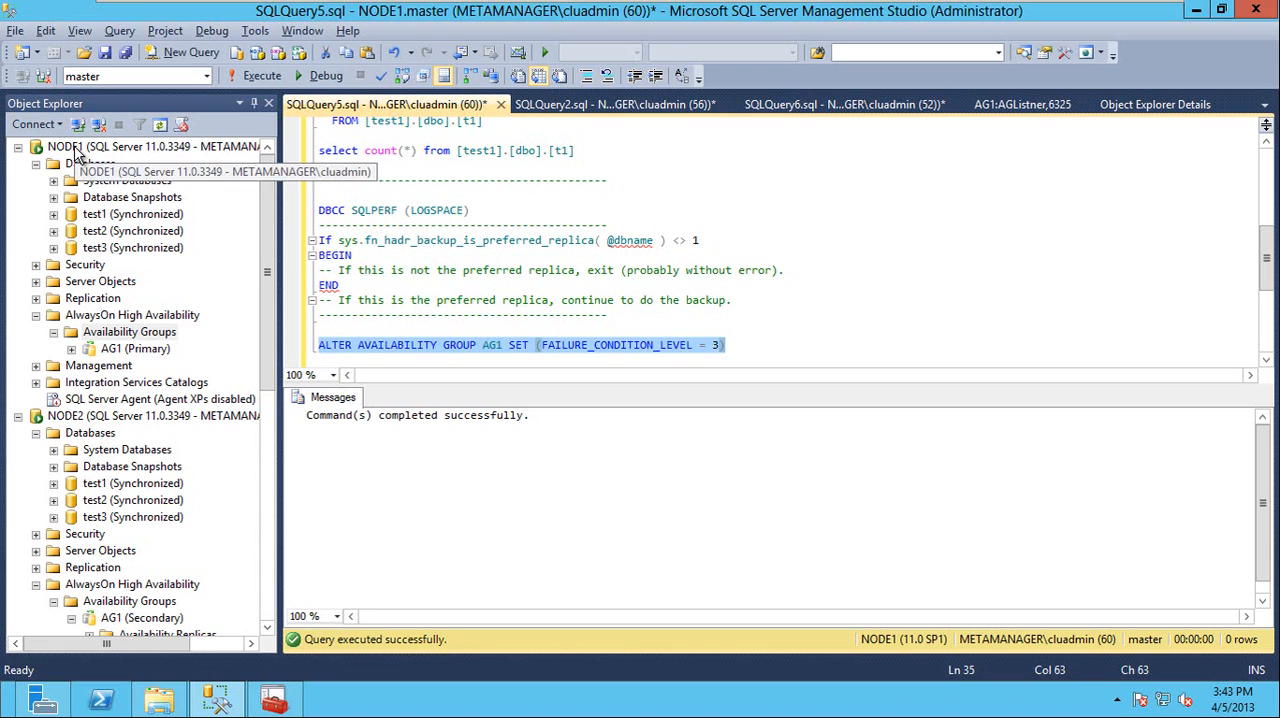
pyautogui.rightClick(102, 148)
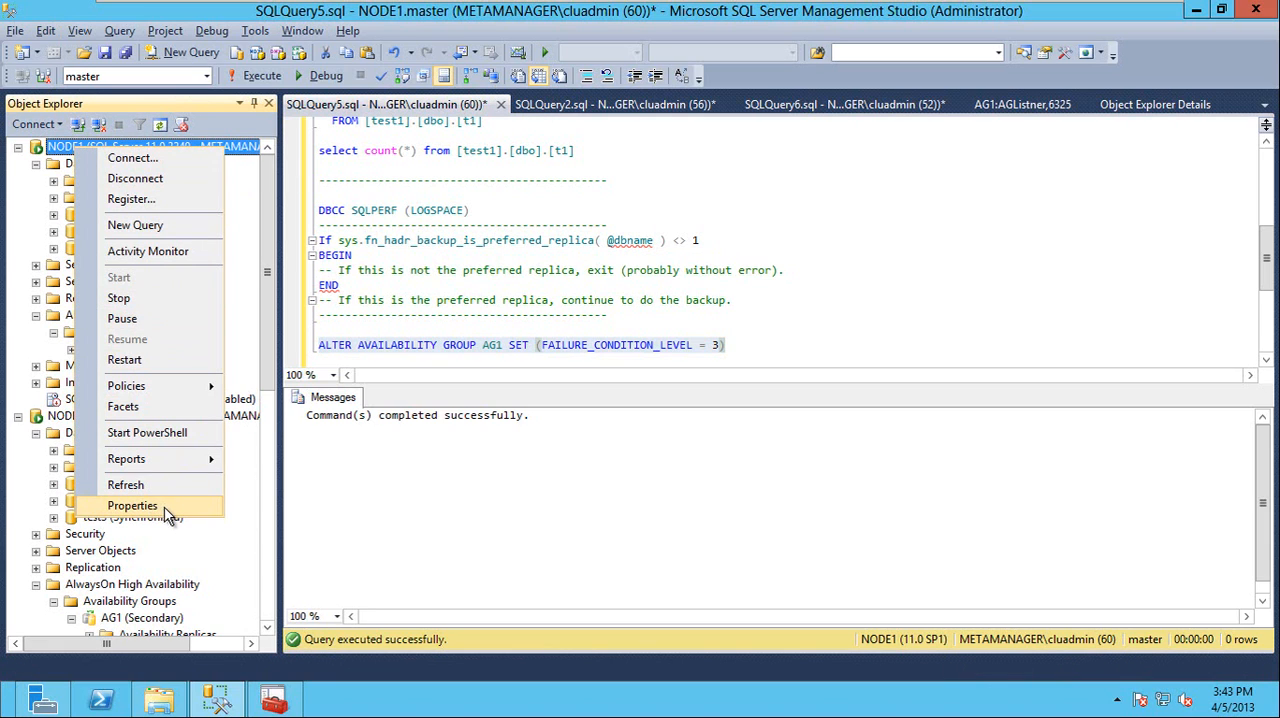
pyautogui.click(768, 344)
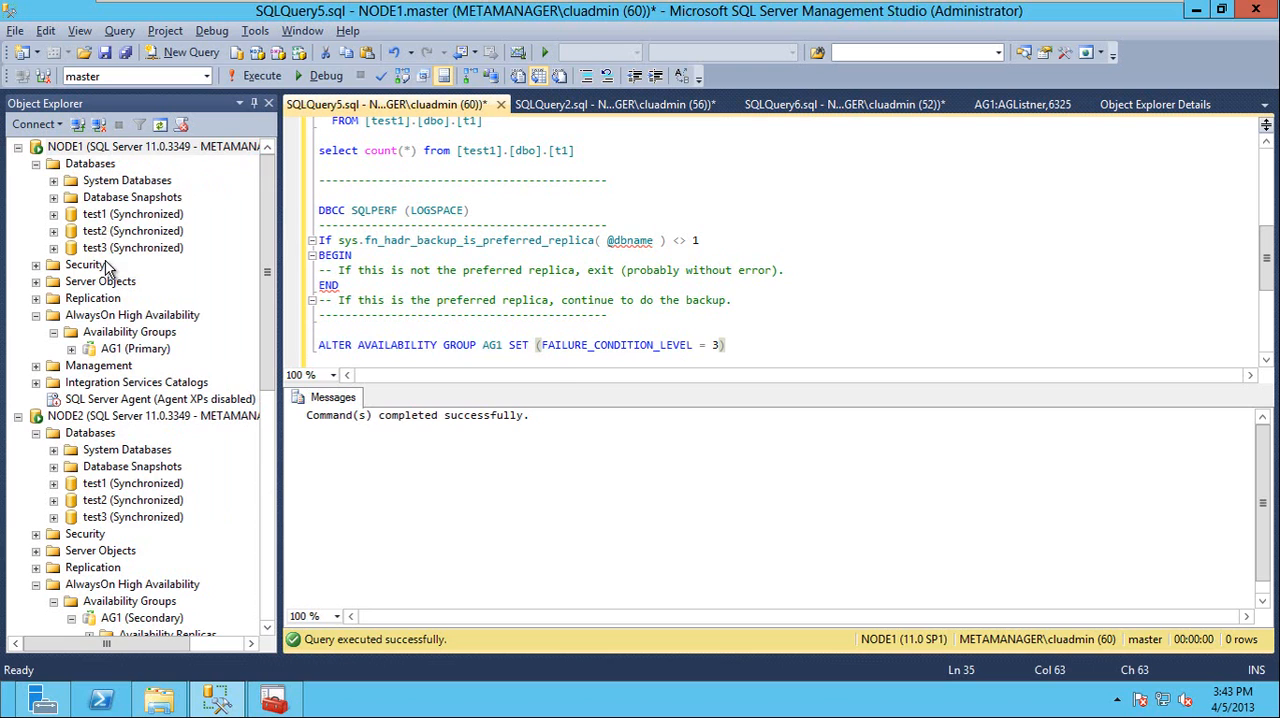
# Refresh the Databases folder on NODE1 and open the Options page of the test1 database properties
pyautogui.rightClick(82, 166)
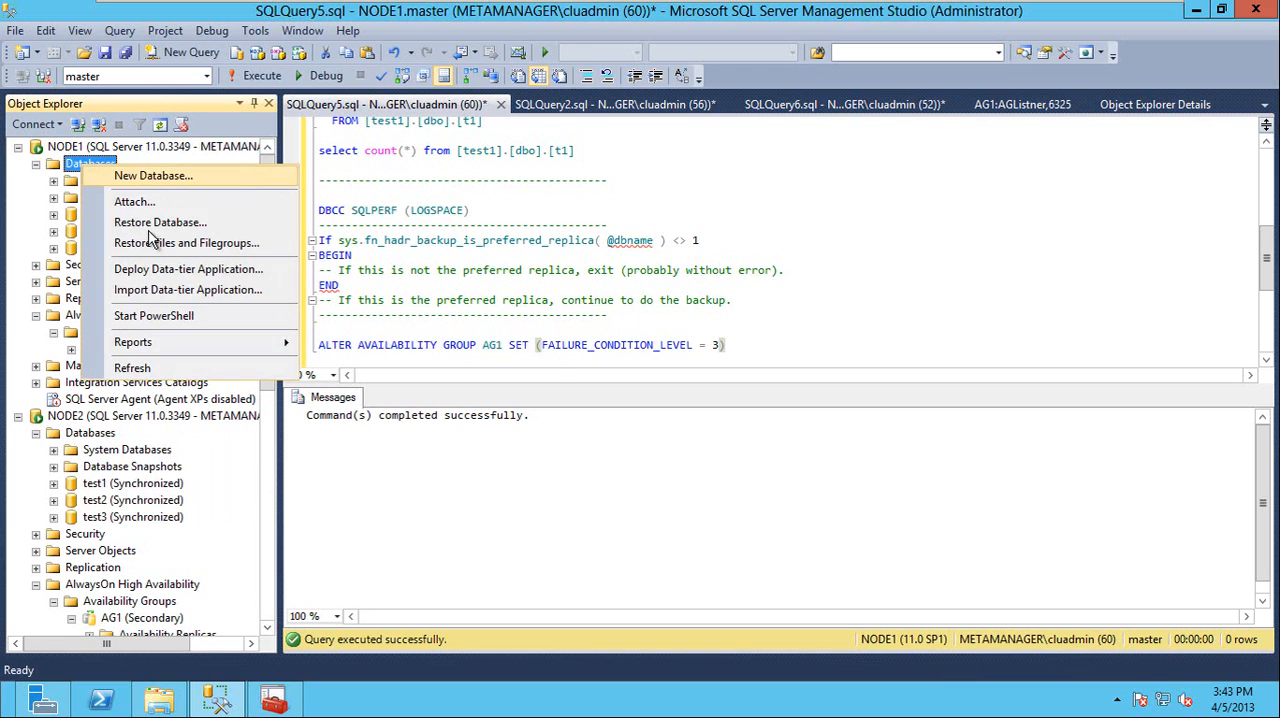
pyautogui.click(132, 367)
pyautogui.click(108, 216)
pyautogui.rightClick(108, 218)
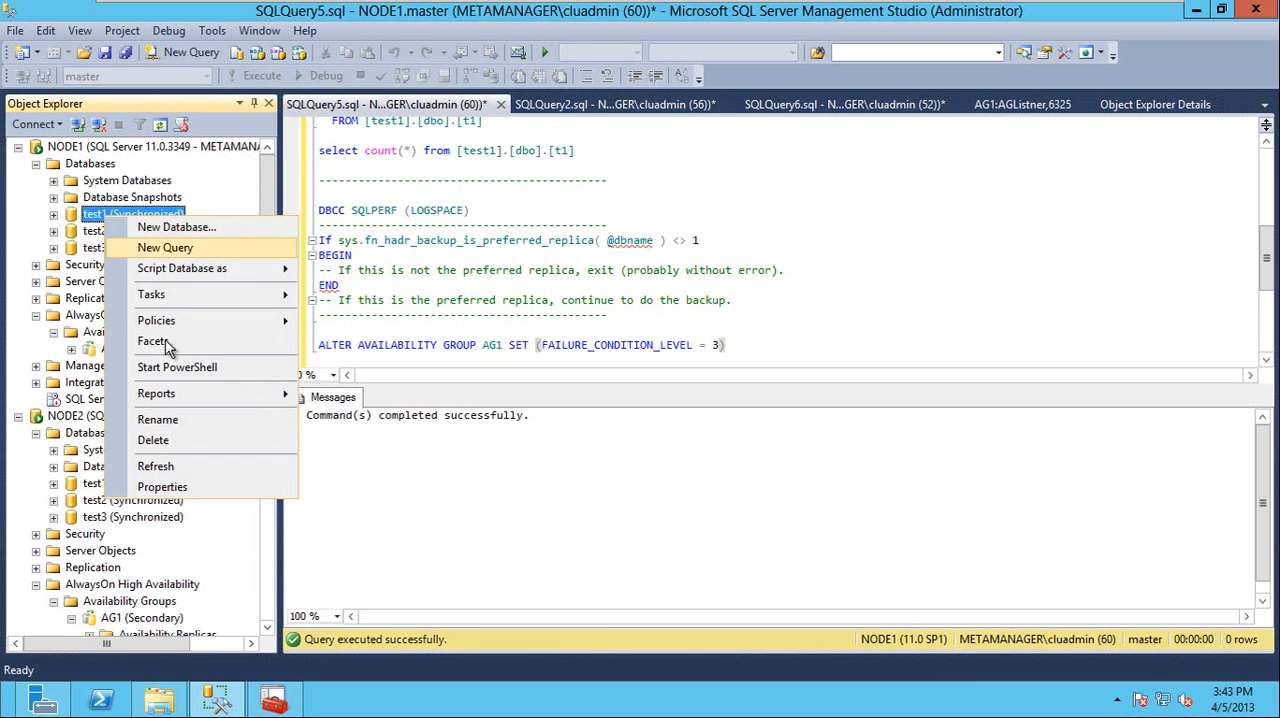
pyautogui.click(162, 486)
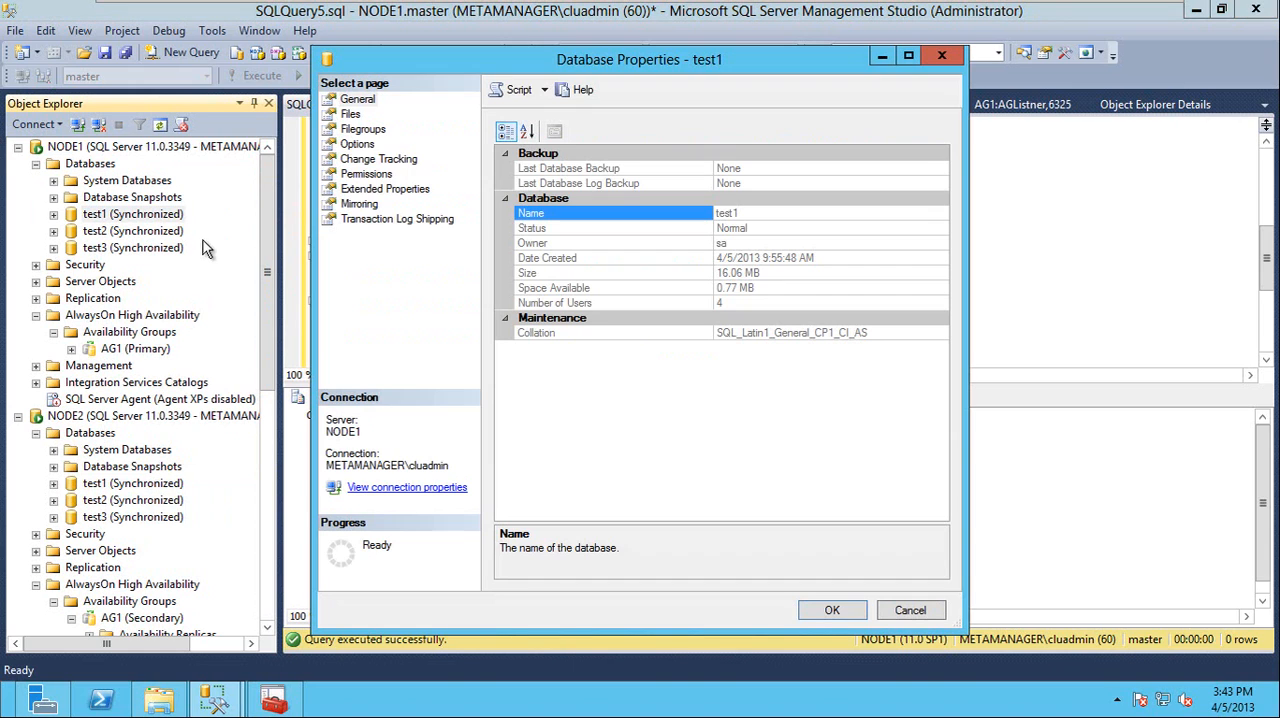
pyautogui.click(356, 144)
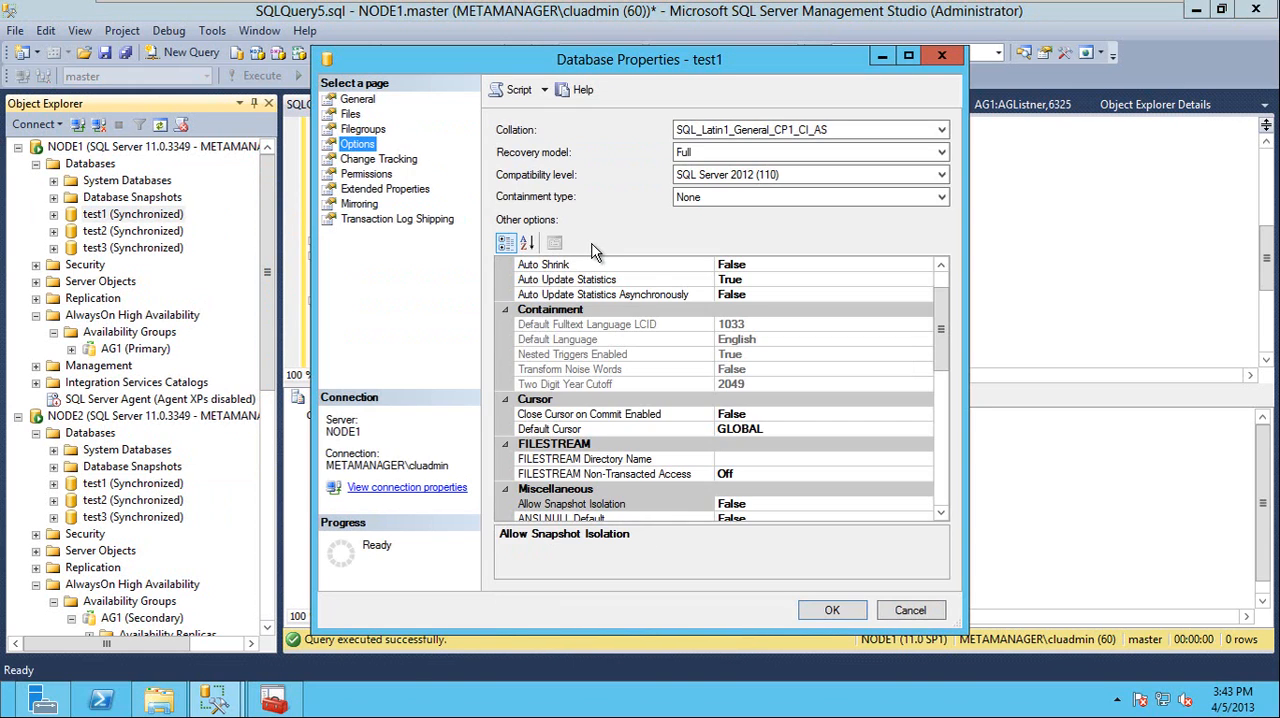
# Examine the test1 database's Containment options, from Default Fulltext Language LCID through Two Digit Year Cutoff
pyautogui.click(565, 326)
pyautogui.click(570, 340)
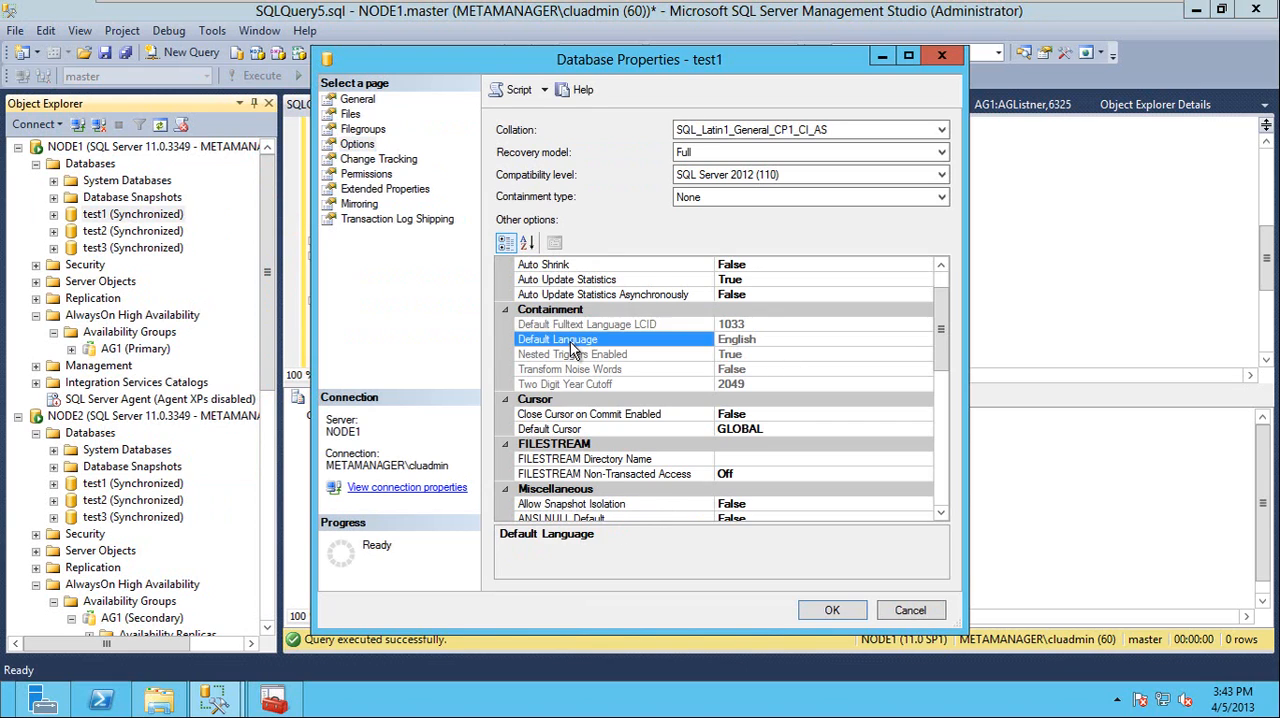
pyautogui.click(572, 355)
pyautogui.click(575, 384)
pyautogui.click(573, 367)
pyautogui.click(573, 340)
pyautogui.click(575, 325)
pyautogui.click(576, 340)
pyautogui.click(576, 325)
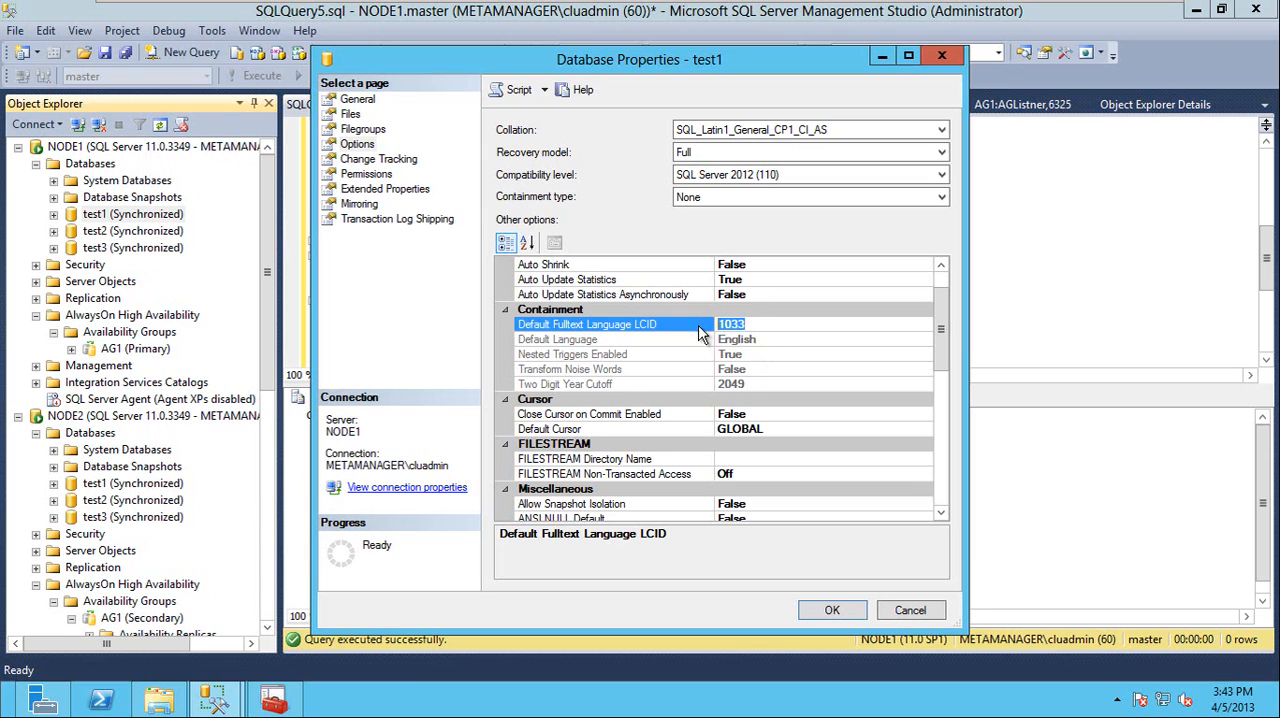
pyautogui.click(762, 341)
pyautogui.click(752, 369)
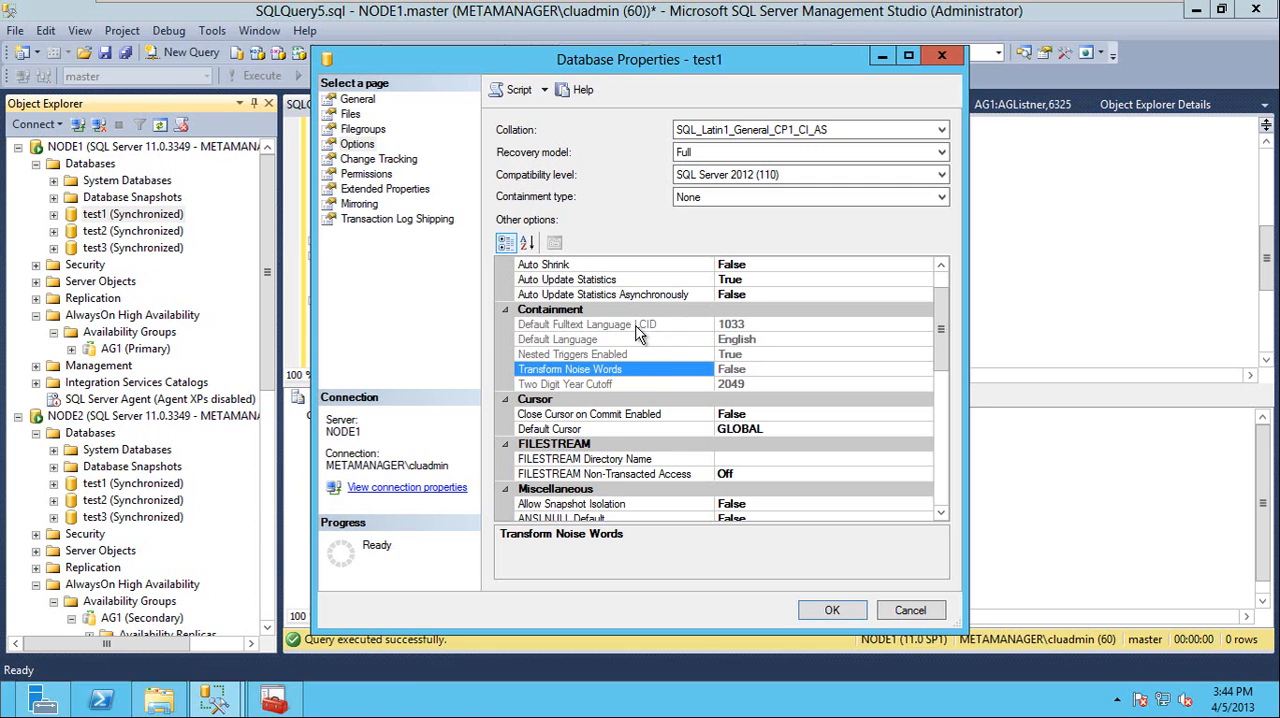
pyautogui.moveTo(636, 326); pyautogui.dragTo(640, 385)
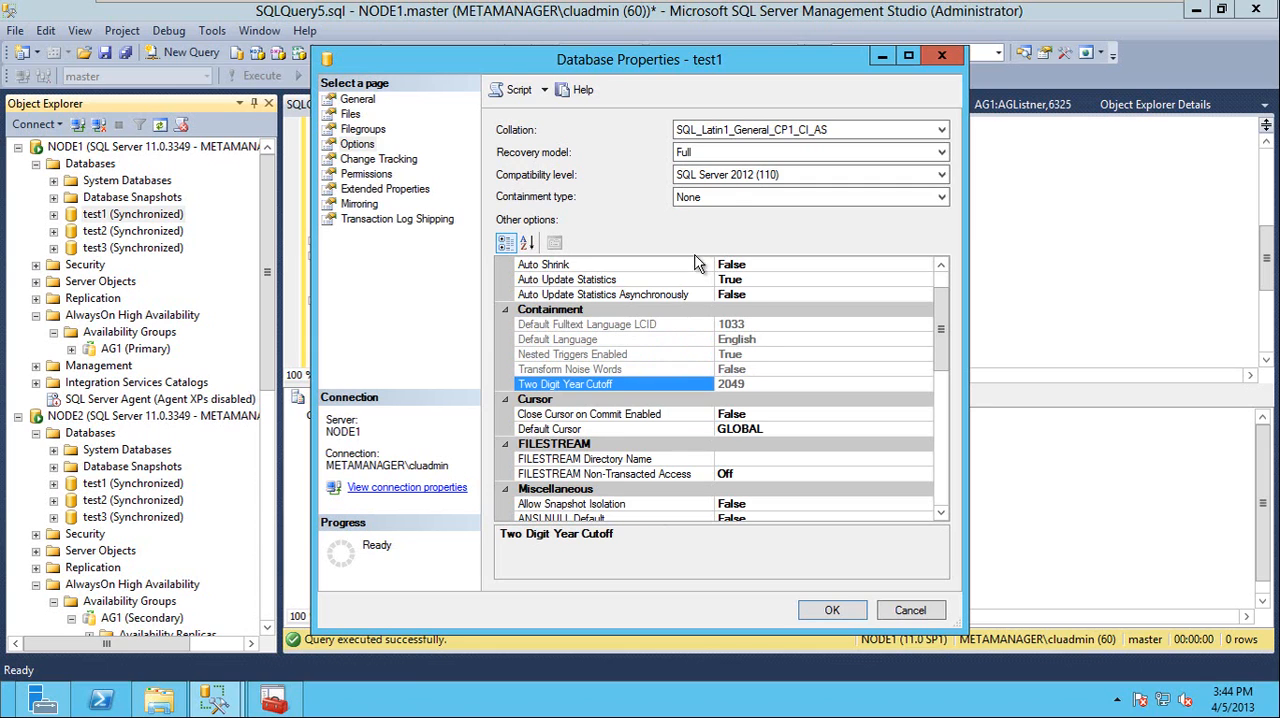
# Review the available containment types for the test1 database and set its containment type to Partial
pyautogui.click(730, 196)
pyautogui.click(548, 205)
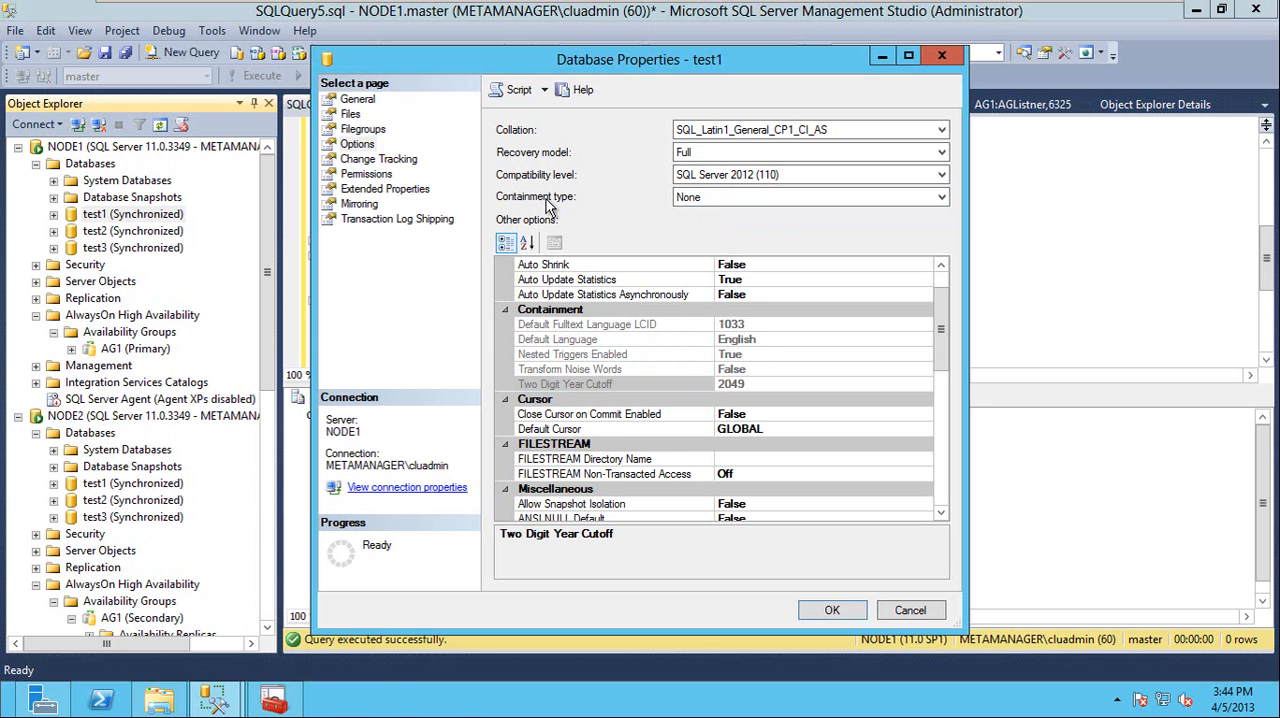
pyautogui.click(723, 199)
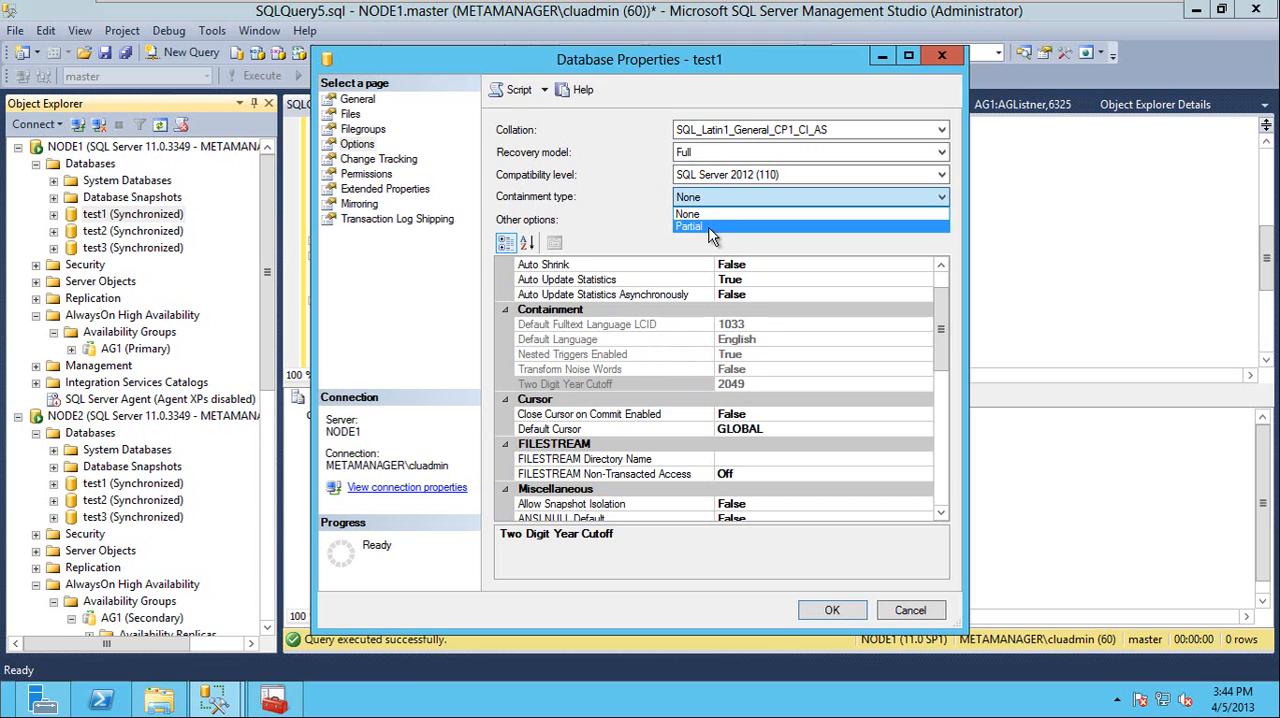
pyautogui.click(590, 232)
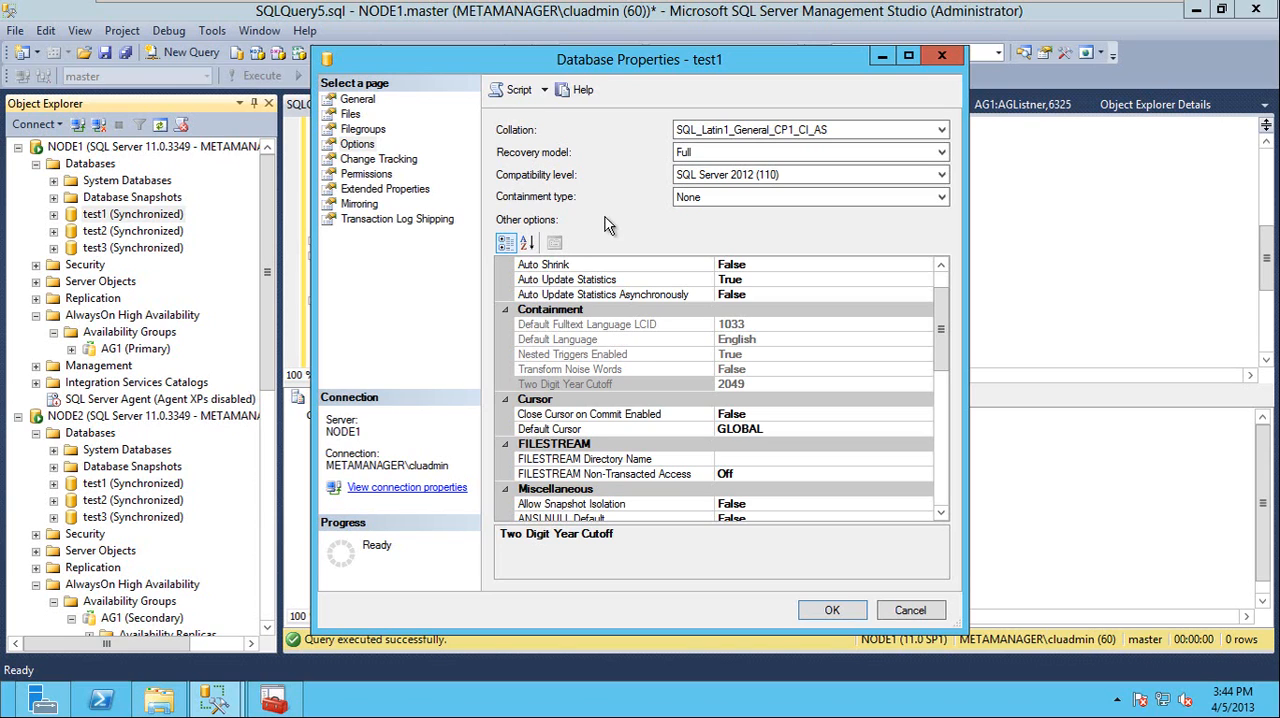
pyautogui.click(700, 197)
pyautogui.click(700, 224)
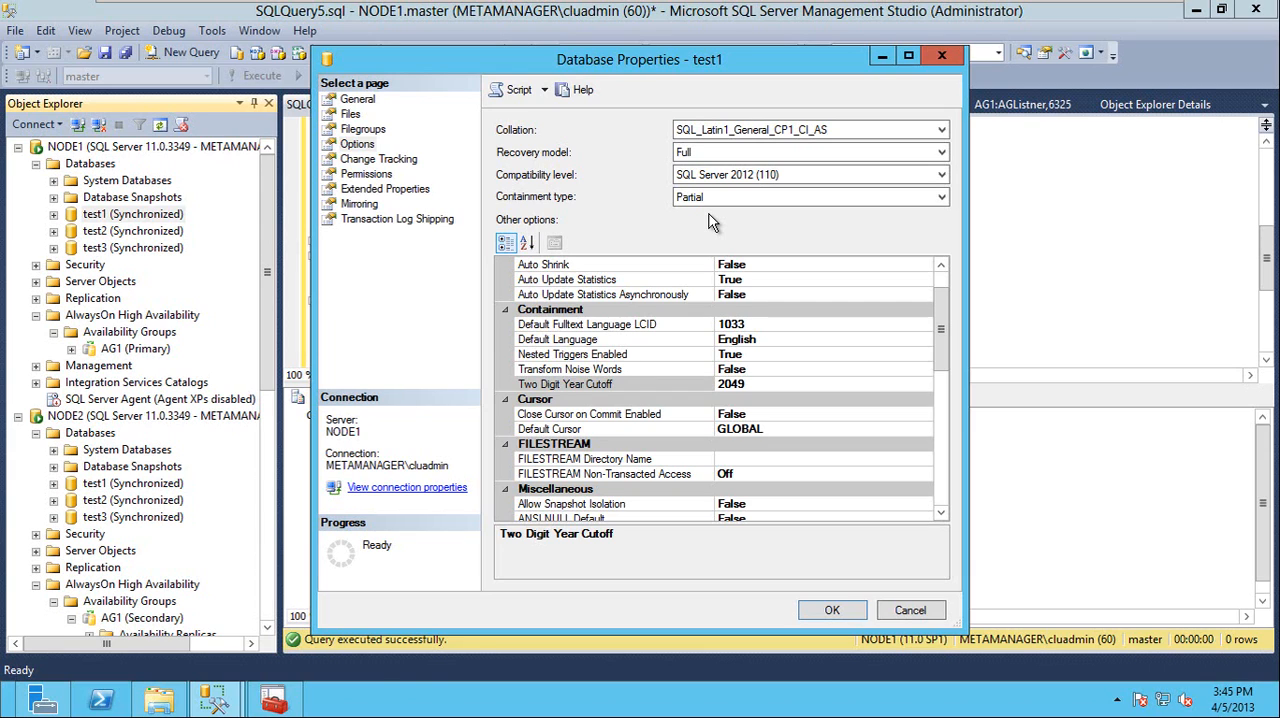
# Try to apply the Partial containment type to the test1 database on NODE1 and close its properties
pyautogui.click(723, 200)
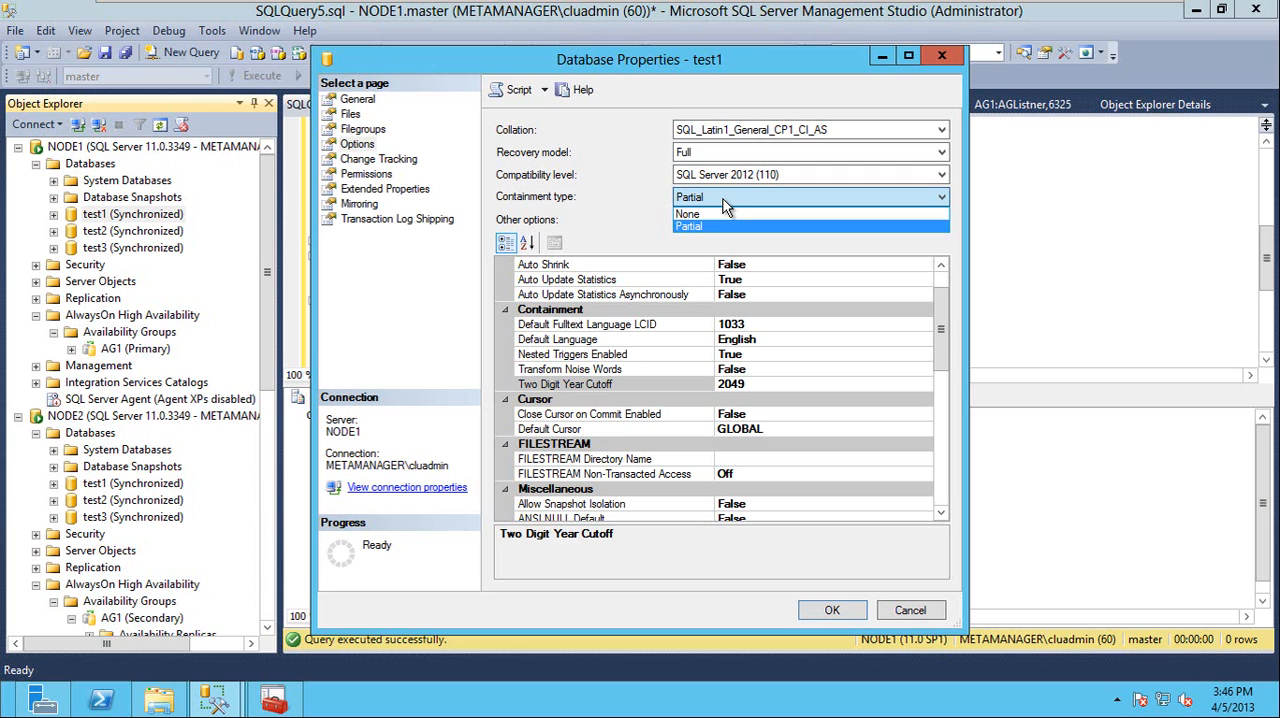
pyautogui.click(720, 200)
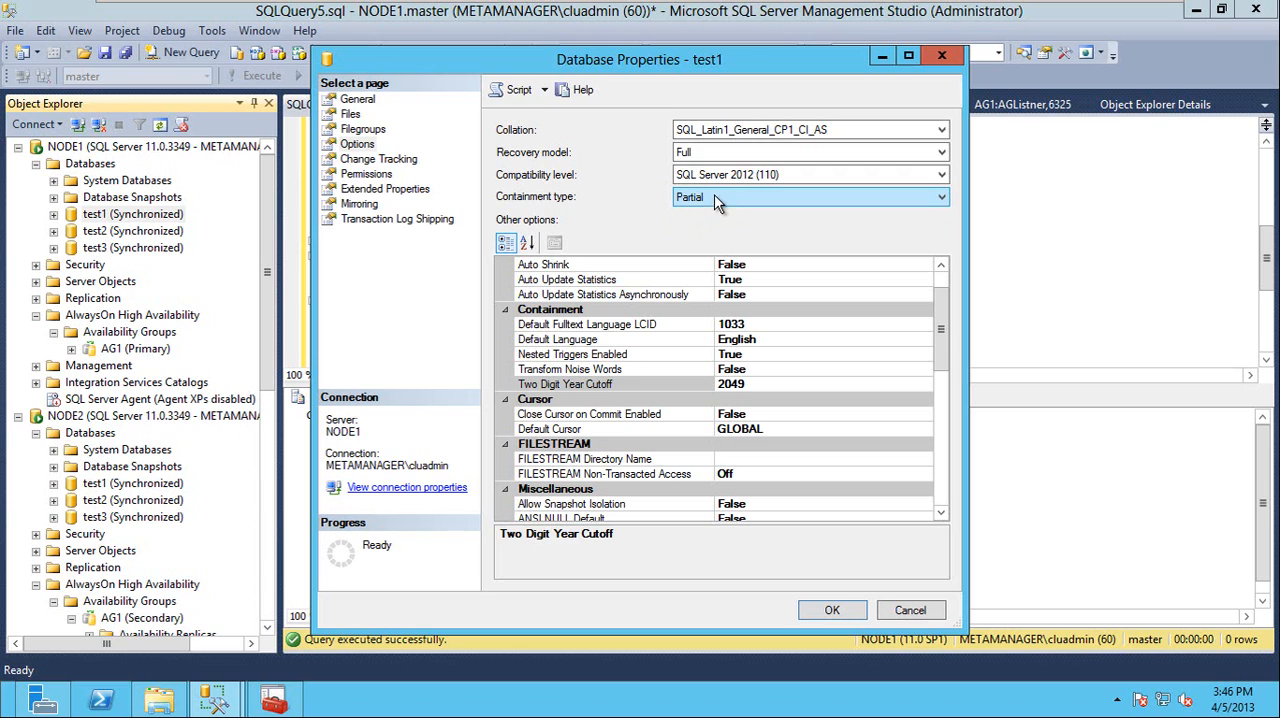
pyautogui.click(714, 195)
pyautogui.click(714, 226)
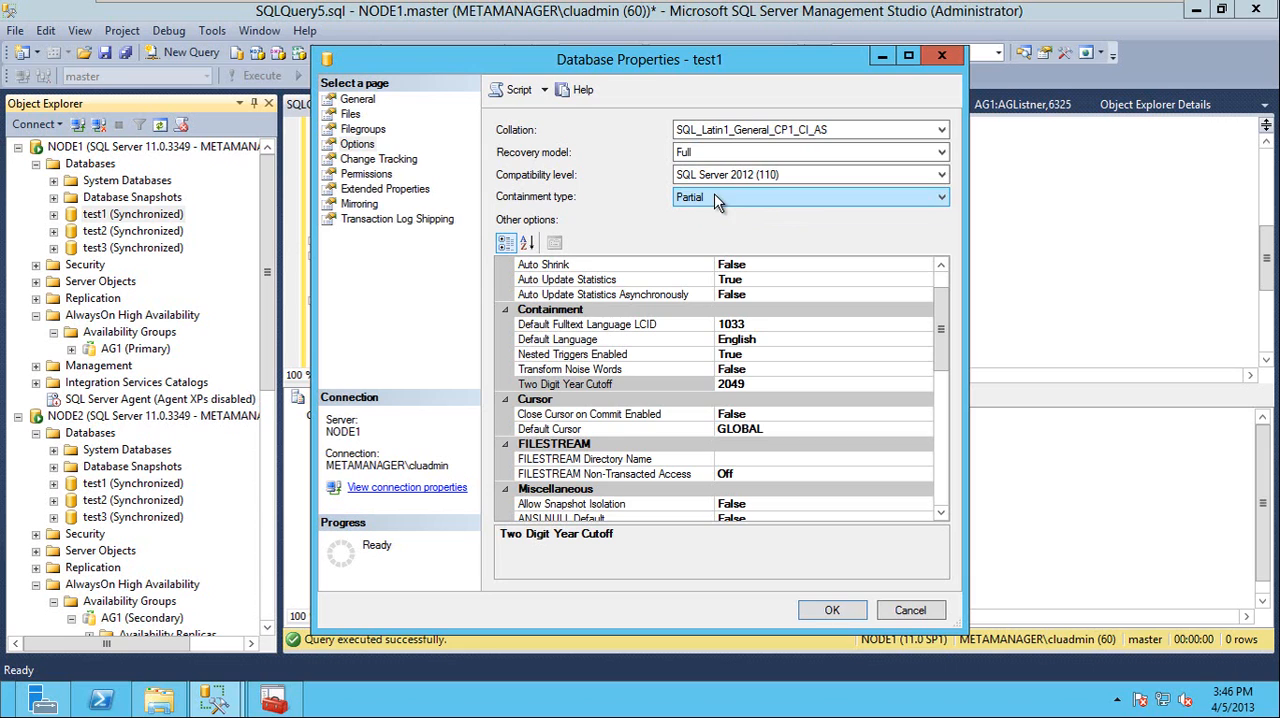
pyautogui.click(830, 610)
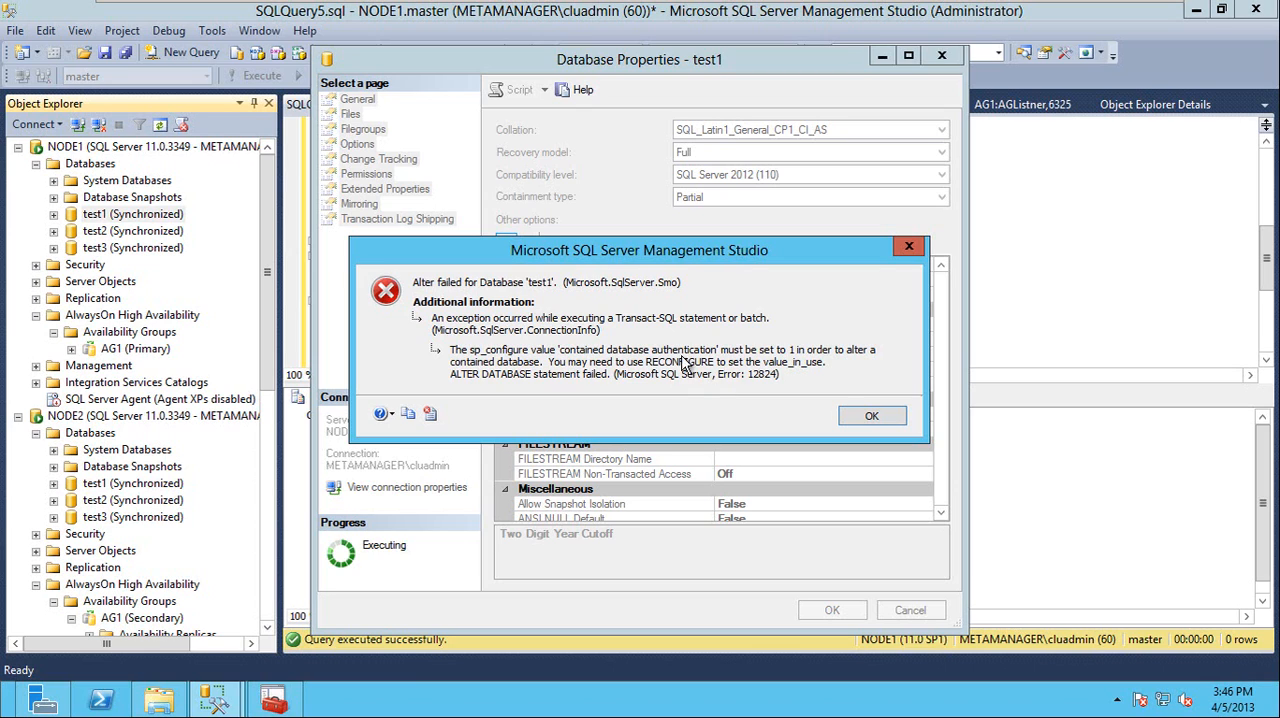
pyautogui.click(870, 418)
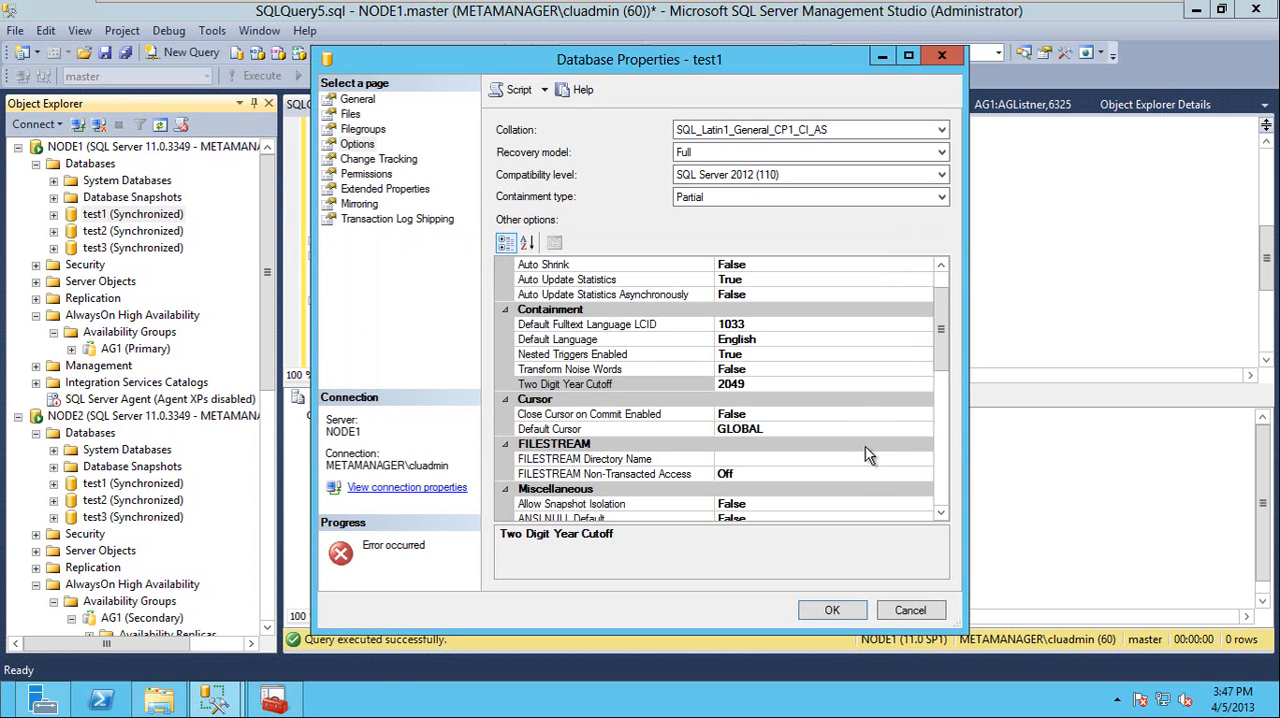
pyautogui.click(910, 612)
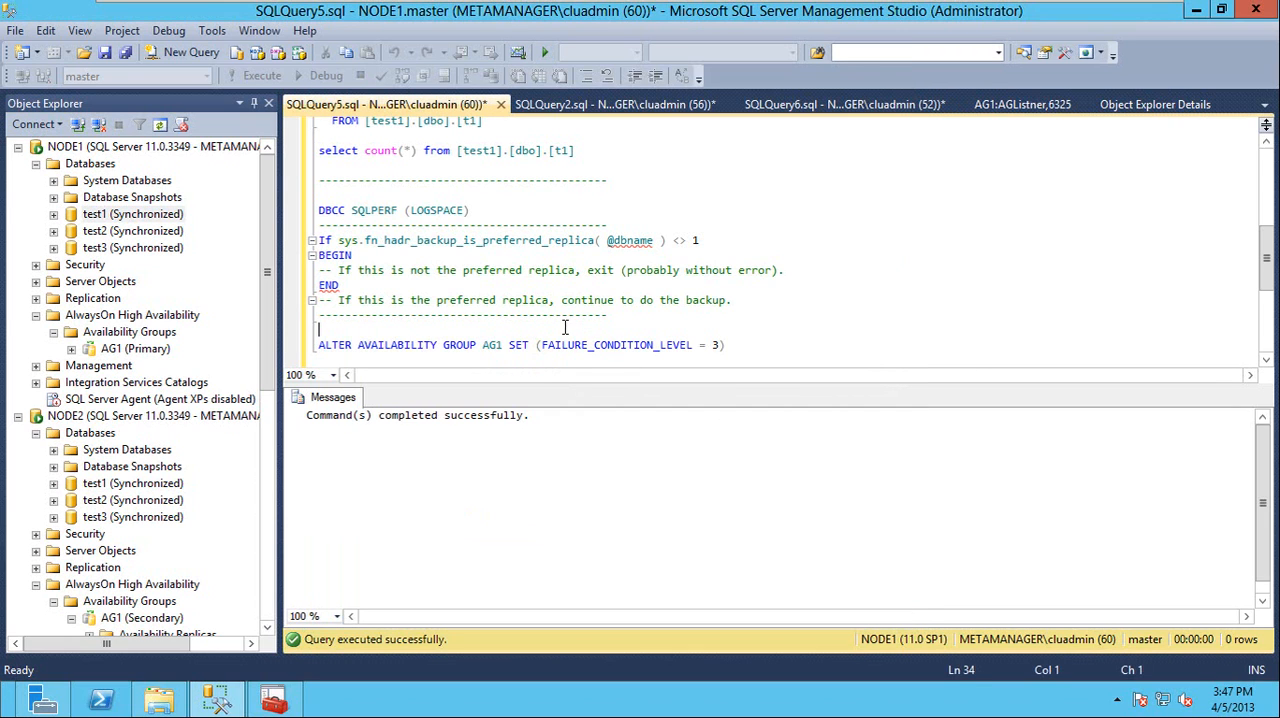
# Add an SP_CONFIGURE line at the end of SQLQuery5.sql, run only that line, and select the contained database authentication row in the results
pyautogui.press('Down')
pyautogui.press('Down')
pyautogui.press('Down')
pyautogui.press('Down')
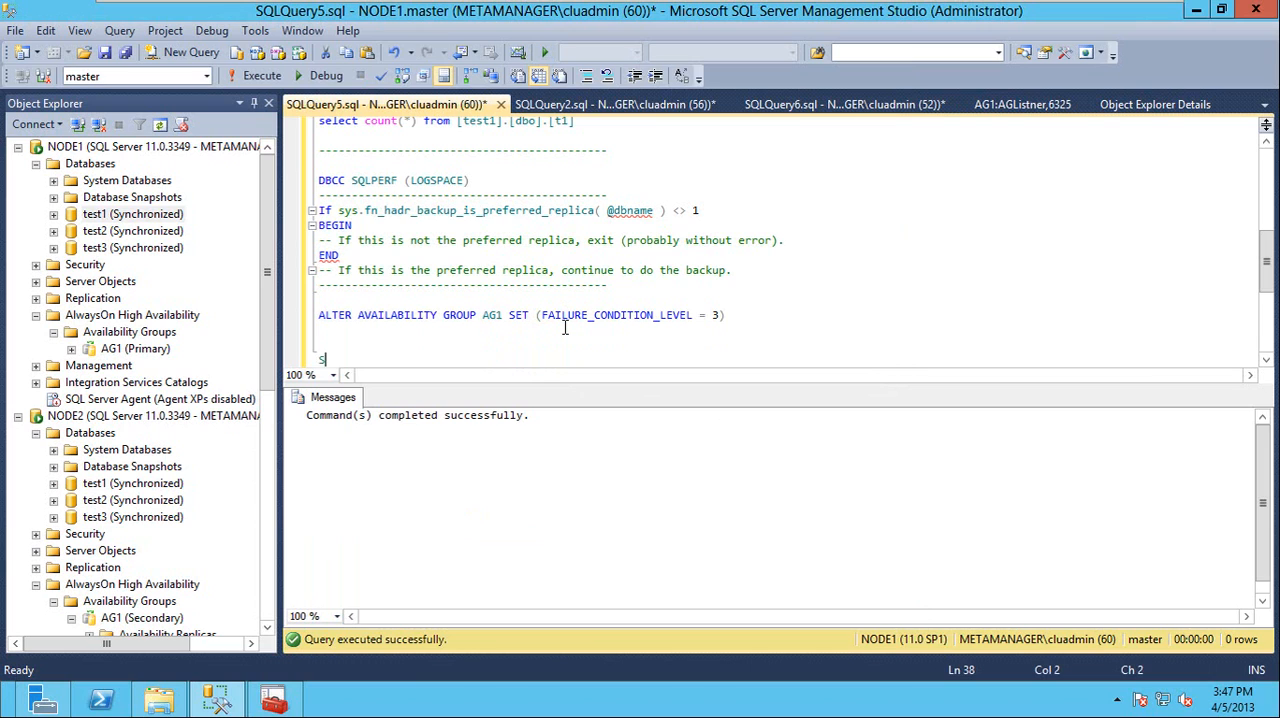
pyautogui.write('SP_CONFIGURE')
pyautogui.hotkey('shift', 'Home')
pyautogui.press('F5')
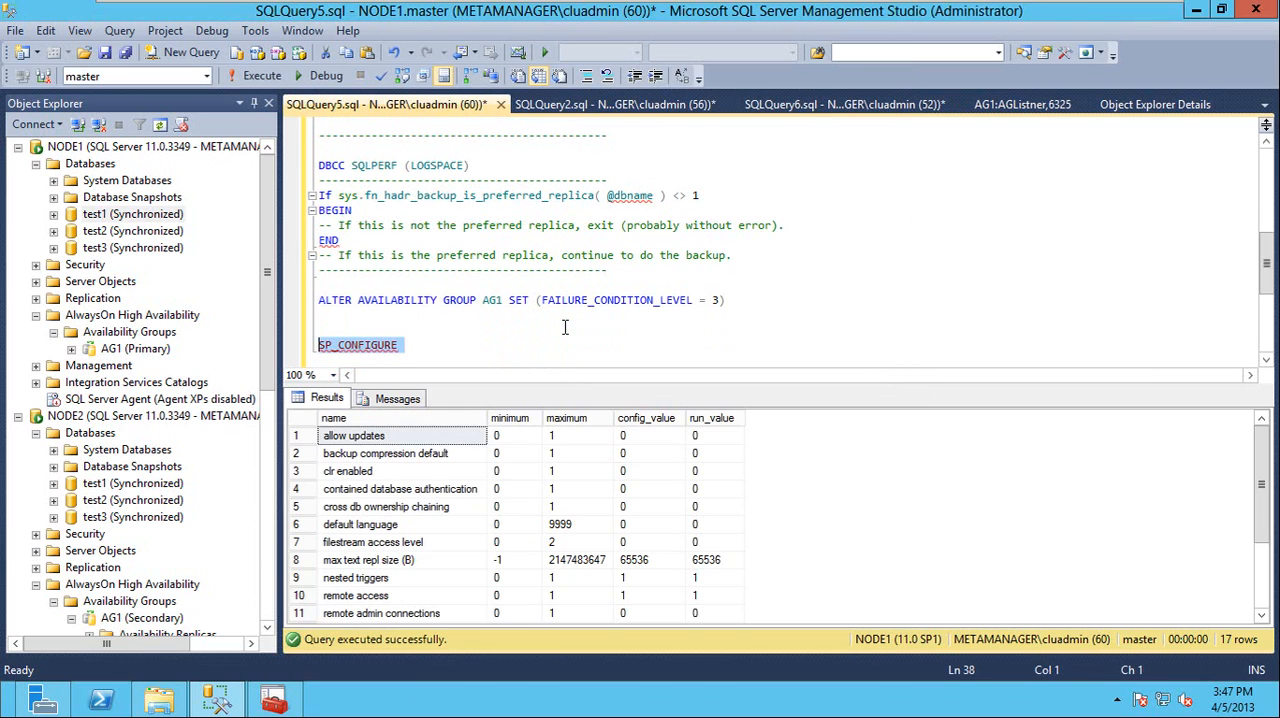
pyautogui.click(368, 493)
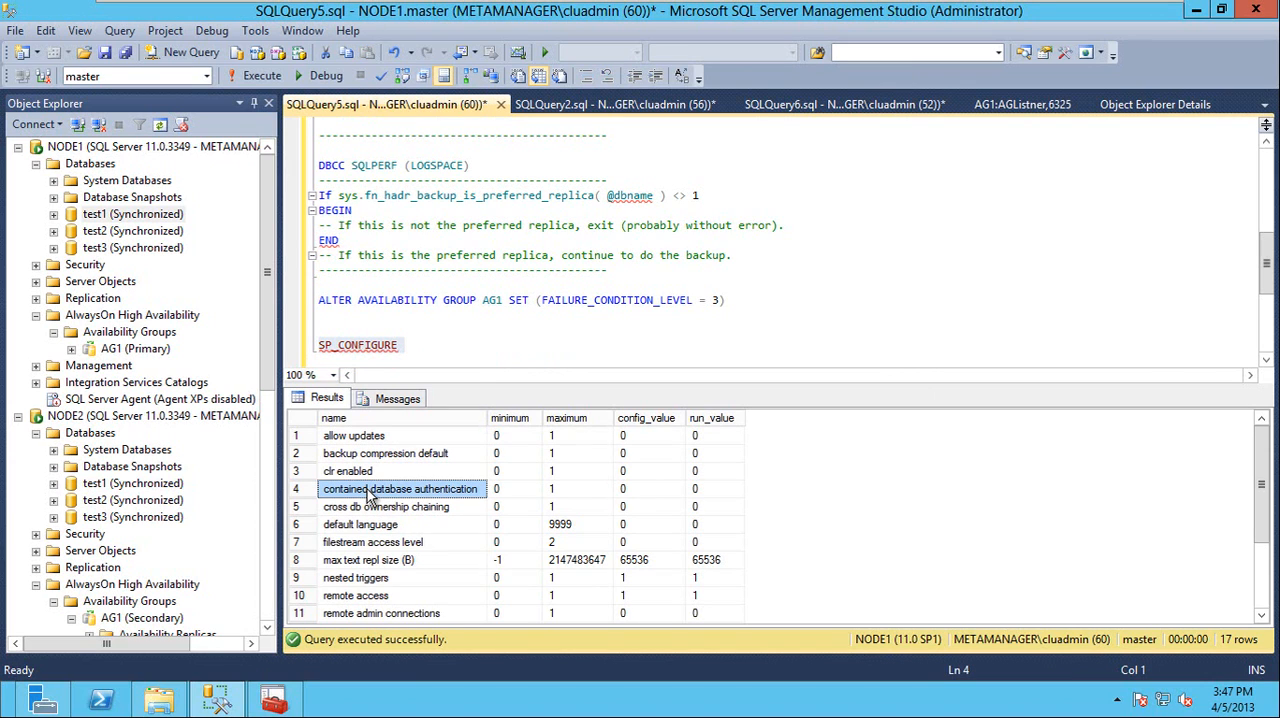
# Below SP_CONFIGURE, write an sp_configure statement that sets 'contained database authentication' to 1, reusing the option name from the results
pyautogui.click(488, 339)
pyautogui.press('Return')
pyautogui.press('Return')
pyautogui.press('Return')
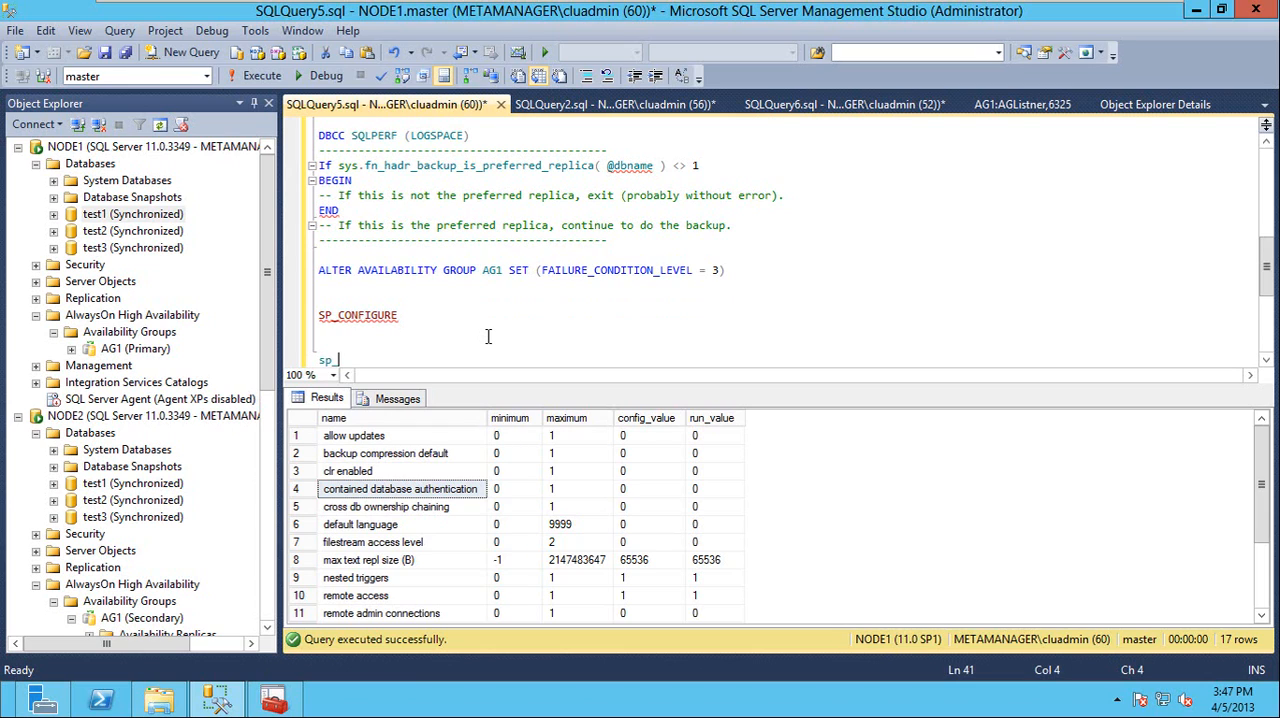
pyautogui.write("sp_configure ''")
pyautogui.click(460, 489)
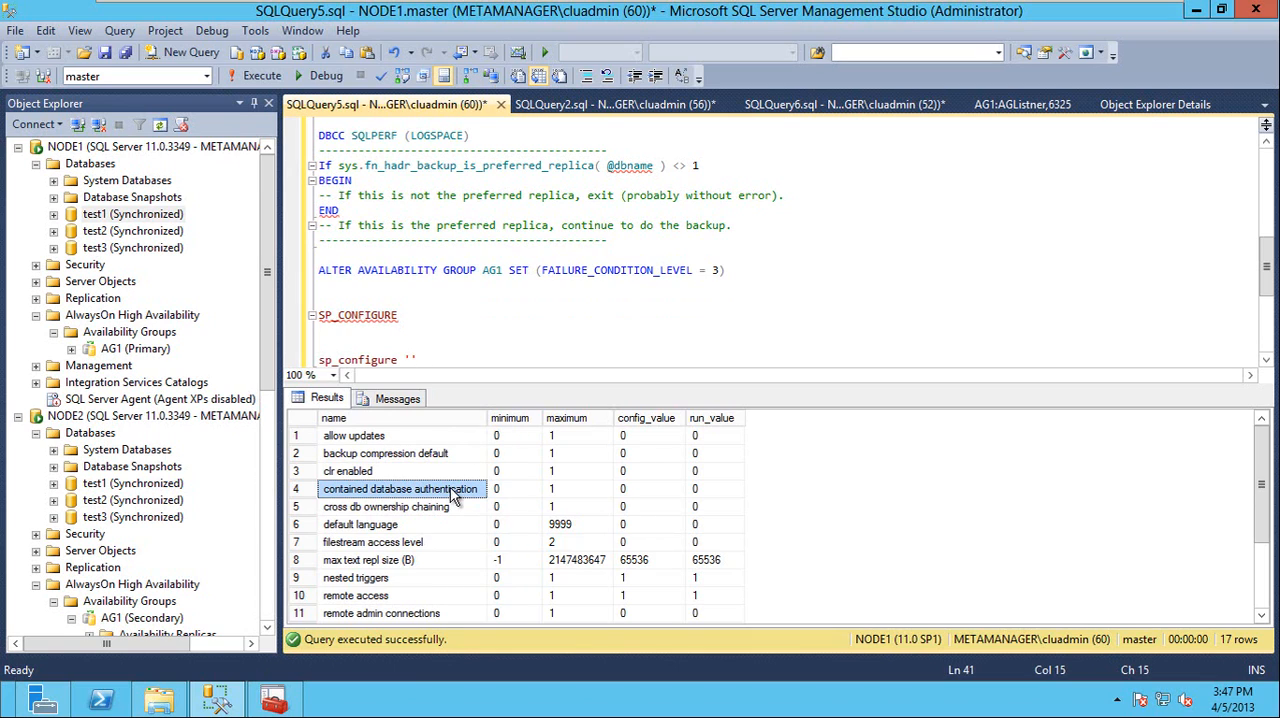
pyautogui.click(412, 360)
pyautogui.write('contained database authentication')
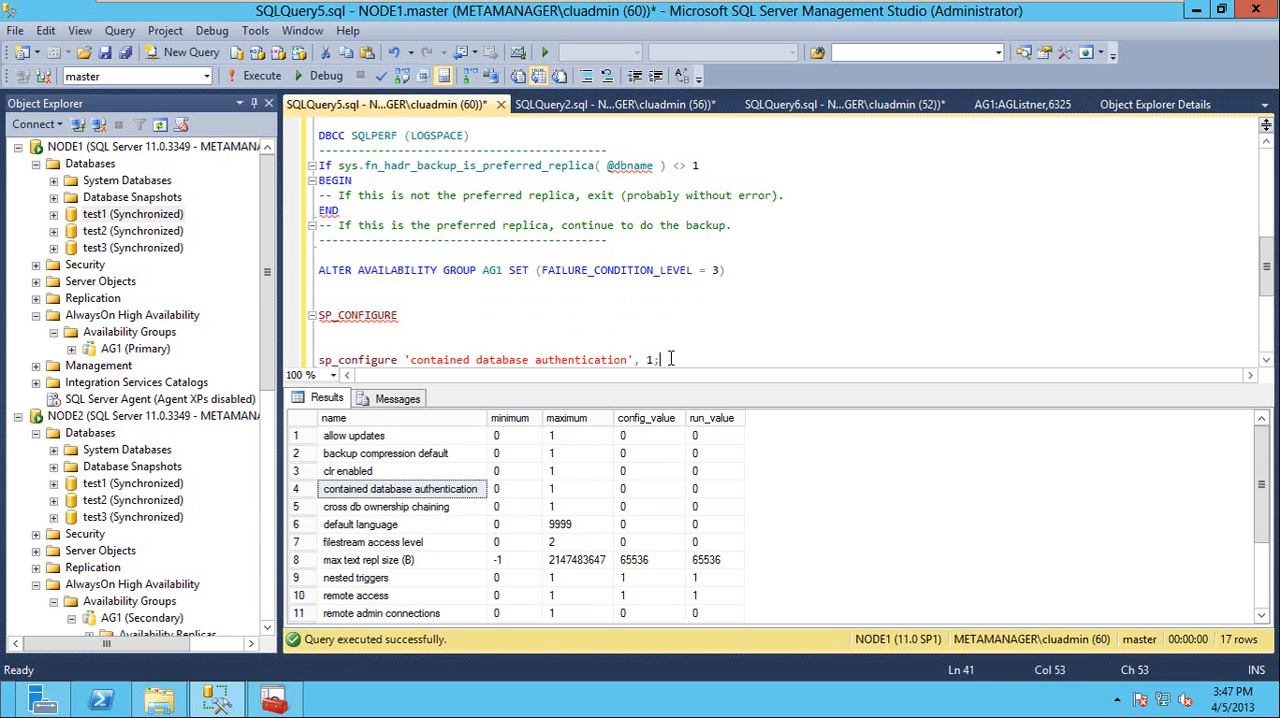
# Complete the sp_configure block with go, reconfigure and go, and run only that block on NODE1
pyautogui.press('Return')
pyautogui.write('go')
pyautogui.press('Return')
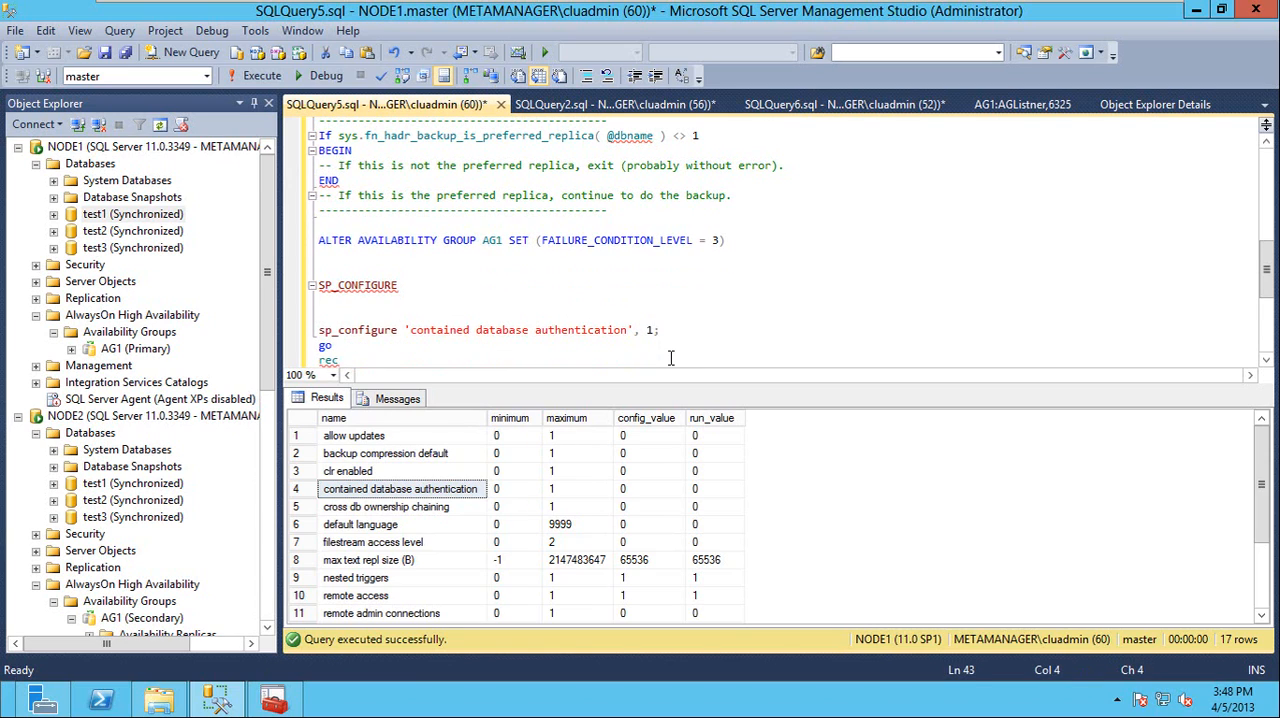
pyautogui.write('reconfigure')
pyautogui.press('Return')
pyautogui.write('go')
pyautogui.press('Return')
pyautogui.hotkey('shift', 'Up')
pyautogui.hotkey('shift', 'Up')
pyautogui.hotkey('shift', 'Up')
pyautogui.hotkey('shift', 'Up')
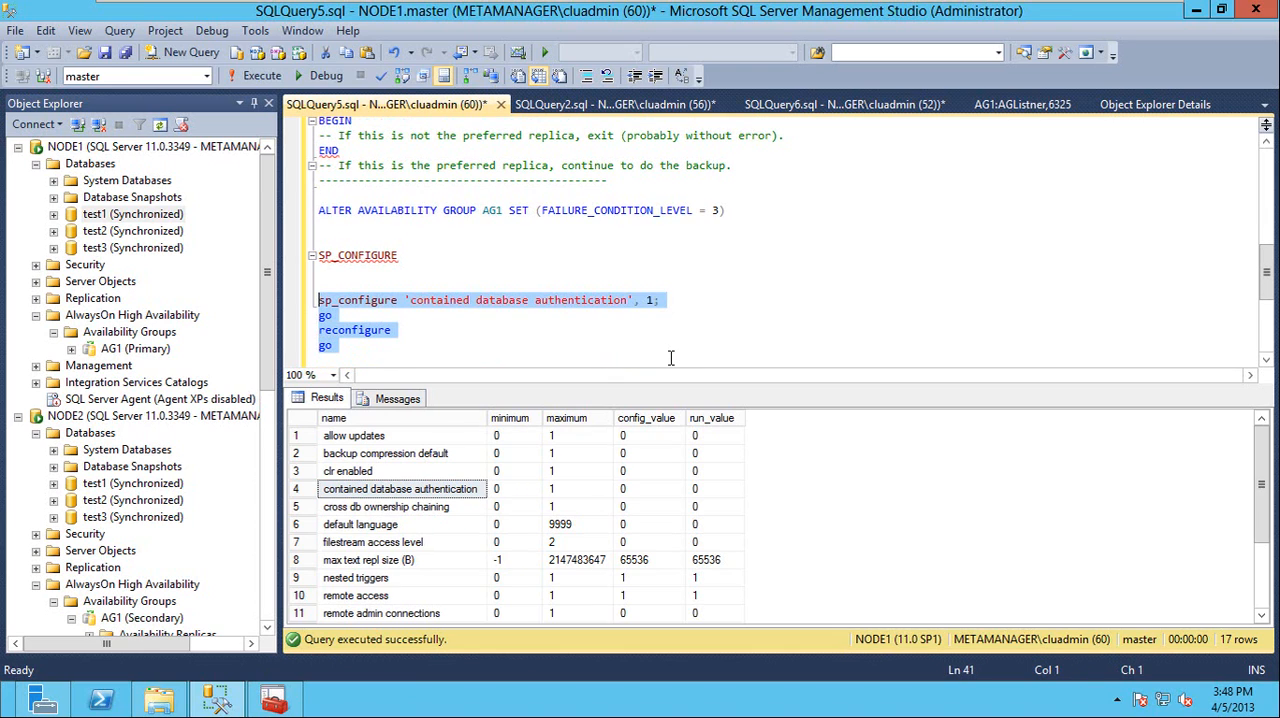
pyautogui.press('F5')
# Rerun only the SP_CONFIGURE line to check the contained database authentication setting on NODE1
pyautogui.press('Up')
pyautogui.press('Up')
pyautogui.press('Up')
pyautogui.hotkey('shift', 'Down')
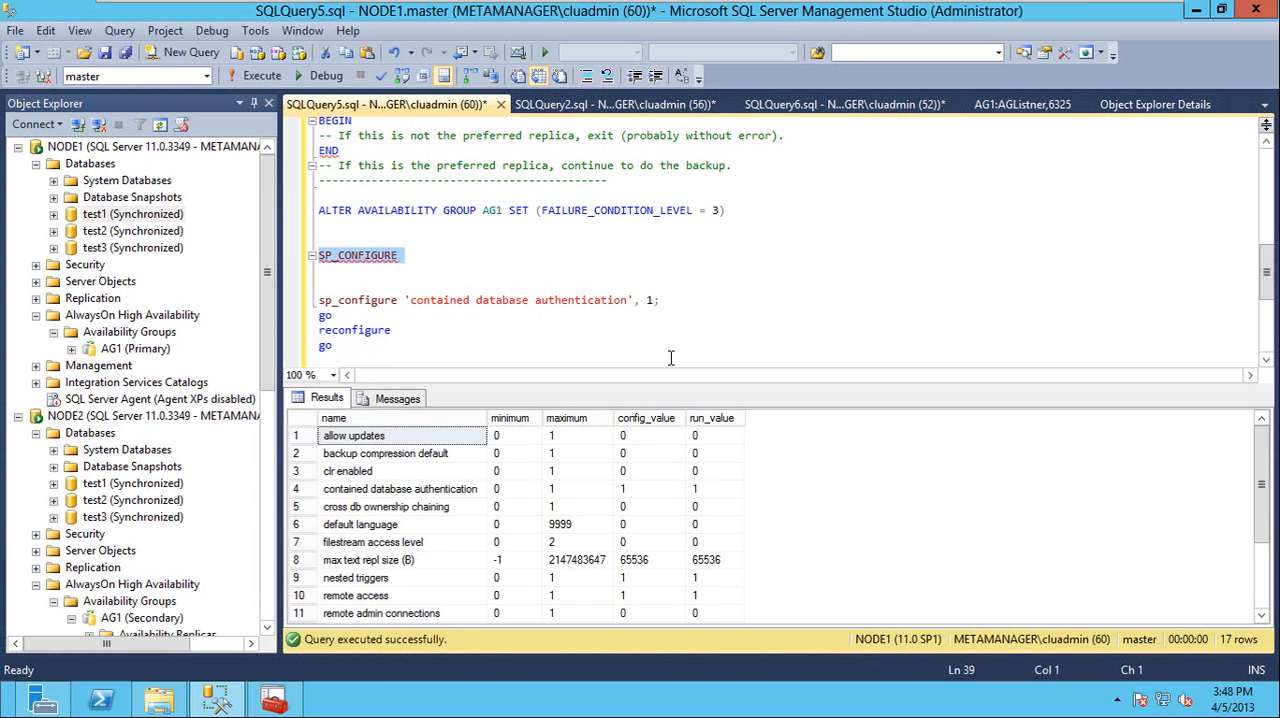
# Copy the contained database authentication block into SQLQuery2.sql for NODE2, below the RESTORE LOG statement
pyautogui.press('Down')
pyautogui.press('Down')
pyautogui.hotkey('shift', 'Down')
pyautogui.hotkey('shift', 'Down')
pyautogui.hotkey('shift', 'Down')
pyautogui.hotkey('shift', 'Down')
pyautogui.hotkey('ctrl', 'c')
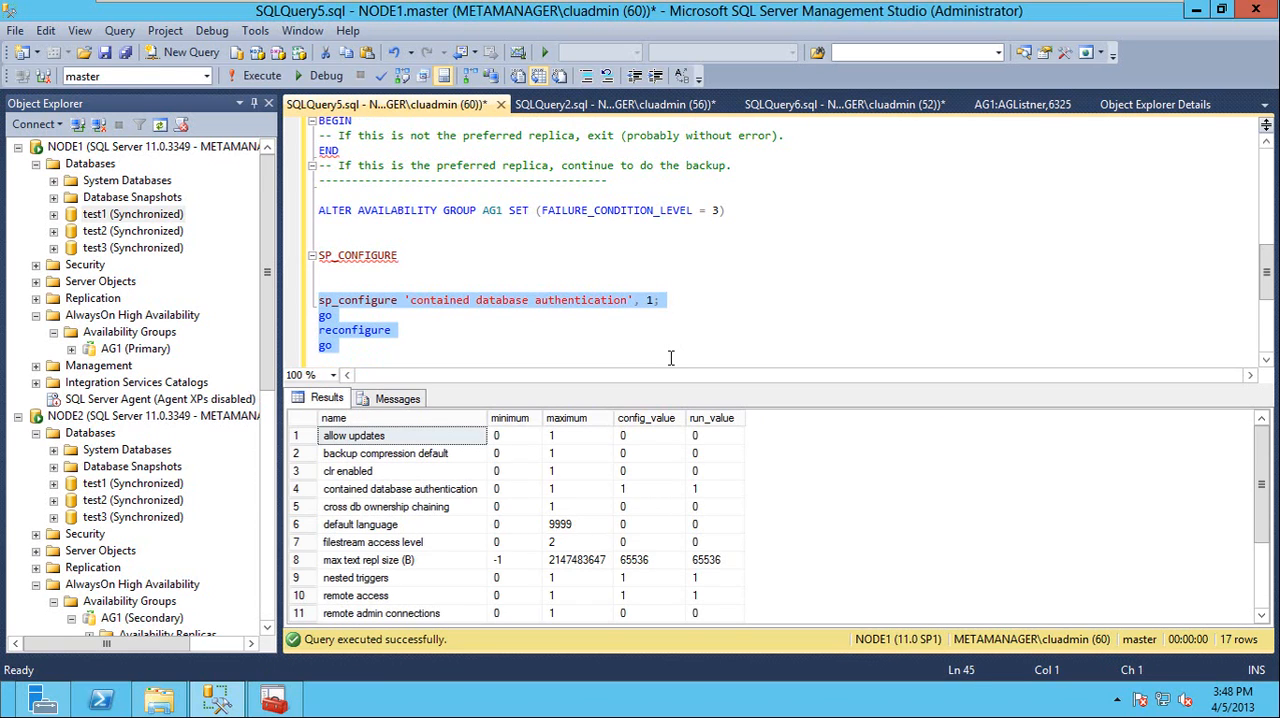
pyautogui.click(613, 105)
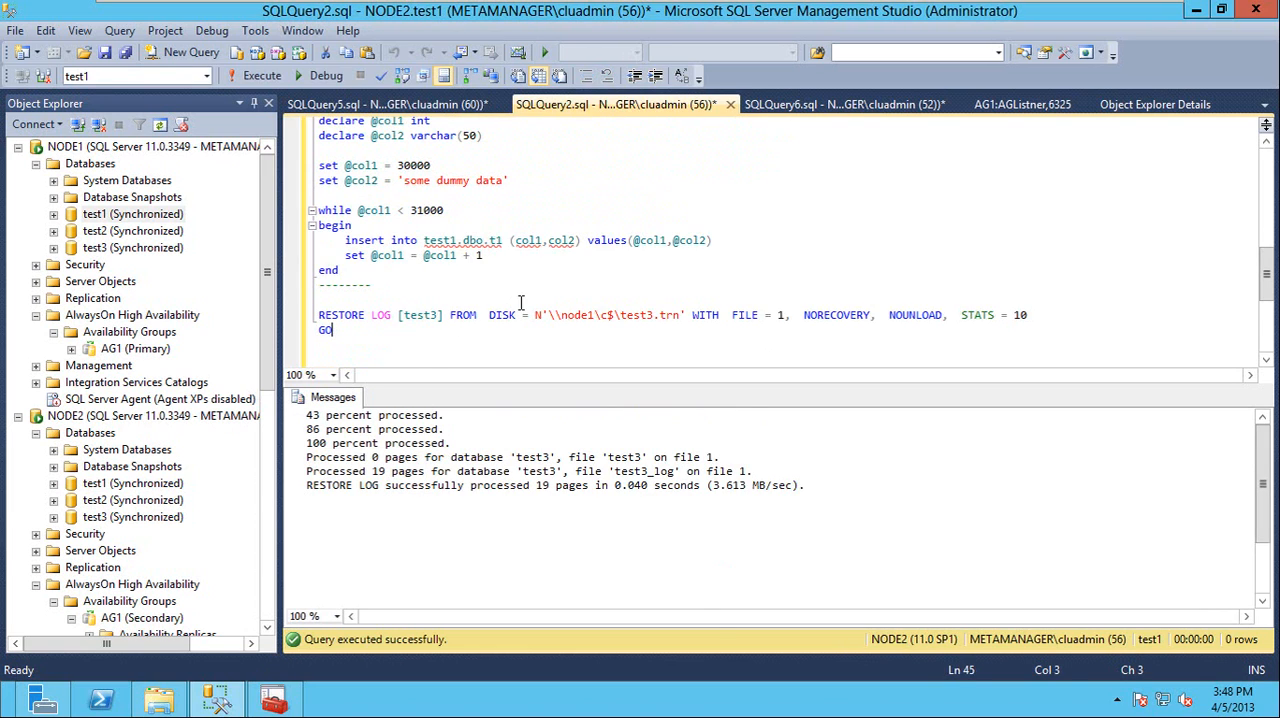
pyautogui.hotkey('ctrl', 'v')
pyautogui.hotkey('shift', 'Up')
pyautogui.hotkey('shift', 'Up')
pyautogui.hotkey('shift', 'Up')
pyautogui.hotkey('shift', 'Up')
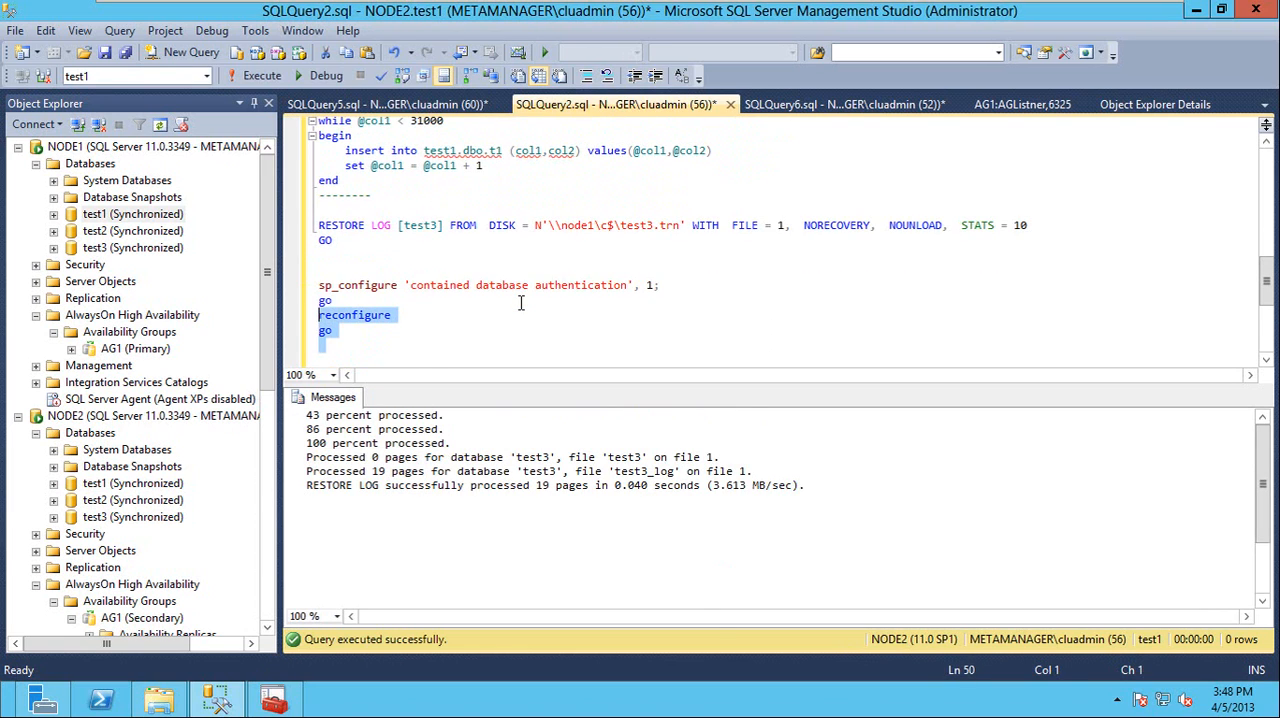
# Run the copied contained database authentication block on NODE2 and add a dashed separator comment above it
pyautogui.press('F5')
pyautogui.press('Up')
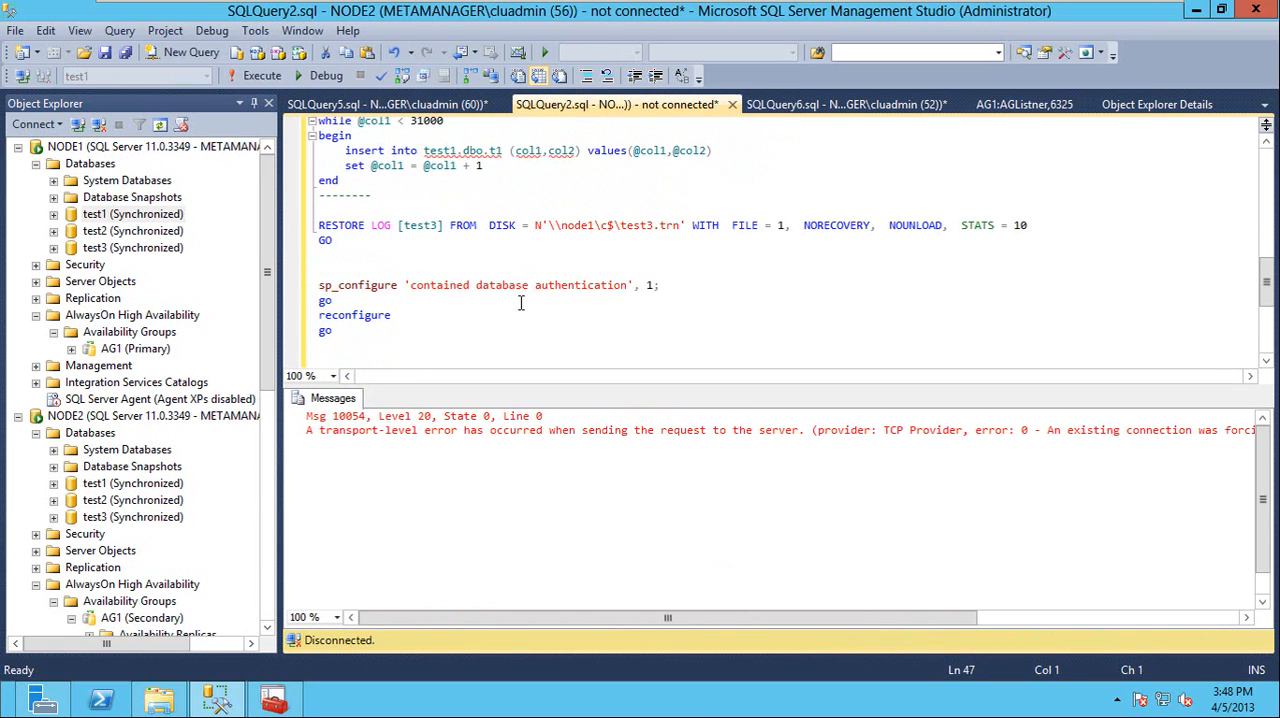
pyautogui.hotkey('shift', 'Down')
pyautogui.hotkey('shift', 'Down')
pyautogui.hotkey('shift', 'Down')
pyautogui.hotkey('shift', 'Down')
pyautogui.hotkey('shift', 'Down')
pyautogui.hotkey('shift', 'Down')
pyautogui.press('F5')
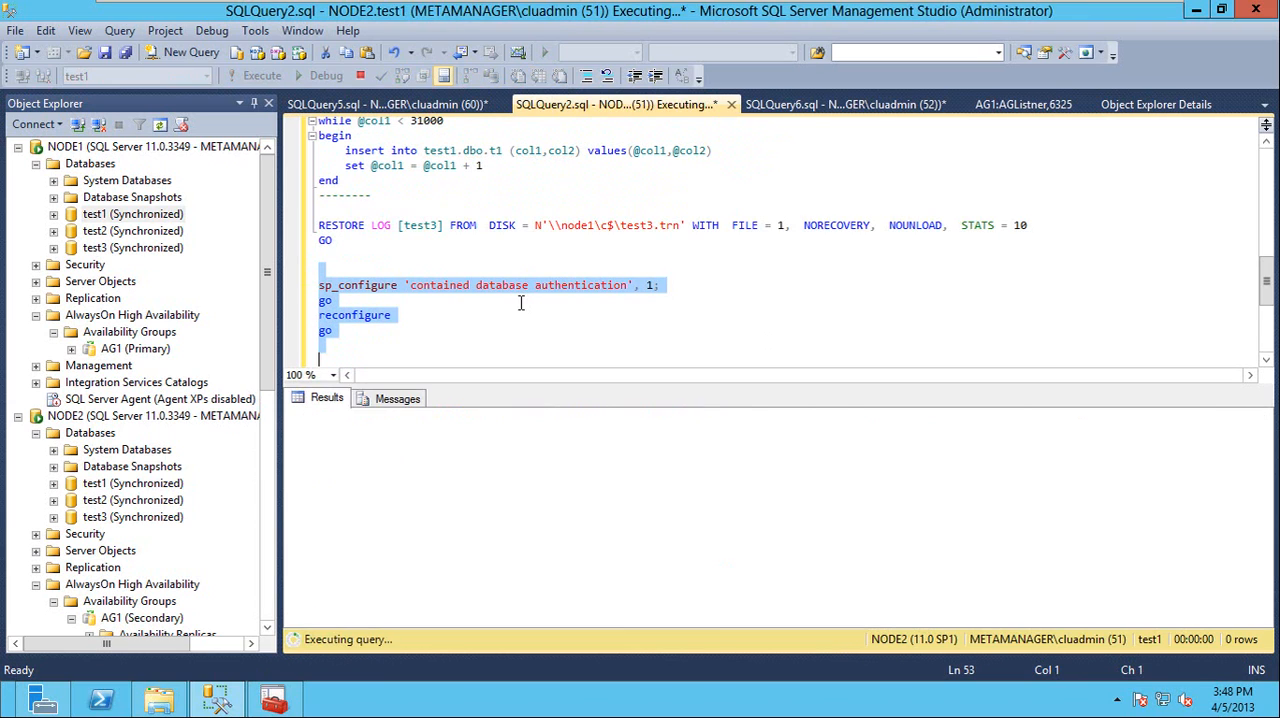
pyautogui.click(333, 264)
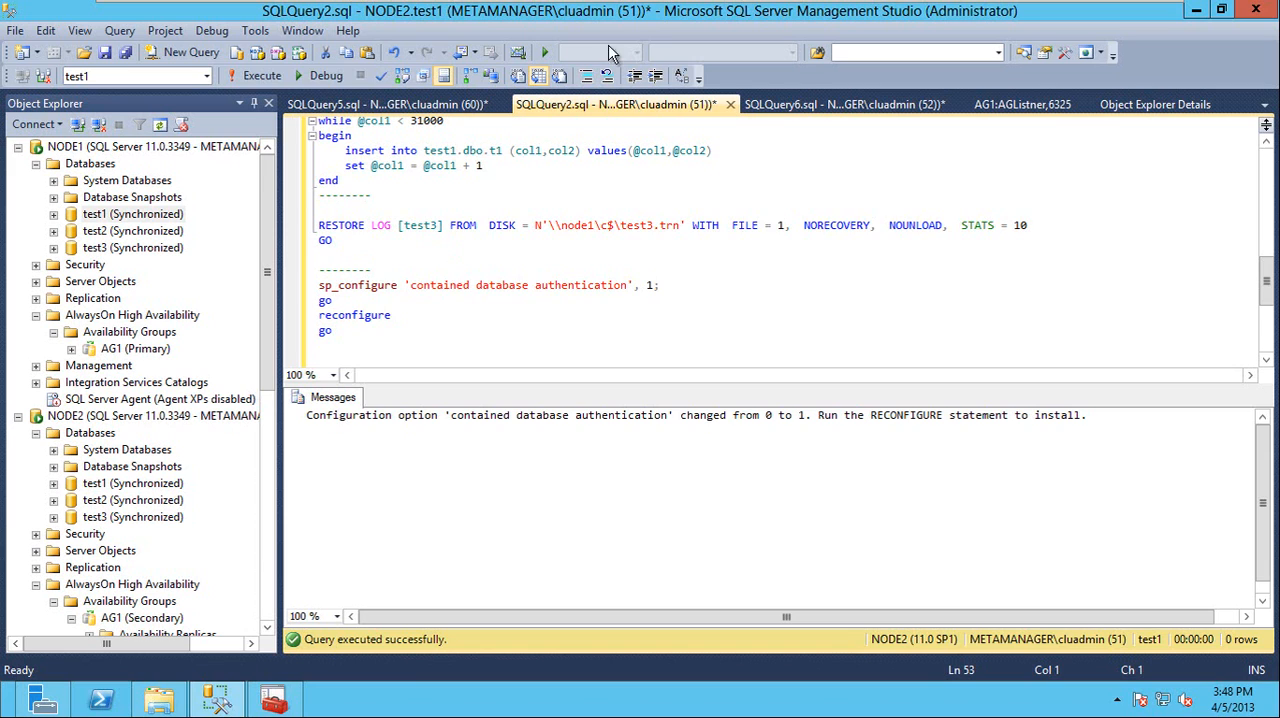
# Paste the contained database authentication block at the end of SQLQuery6.sql and run it on NODE3
pyautogui.click(800, 105)
pyautogui.scroll(-5, 643, 285)
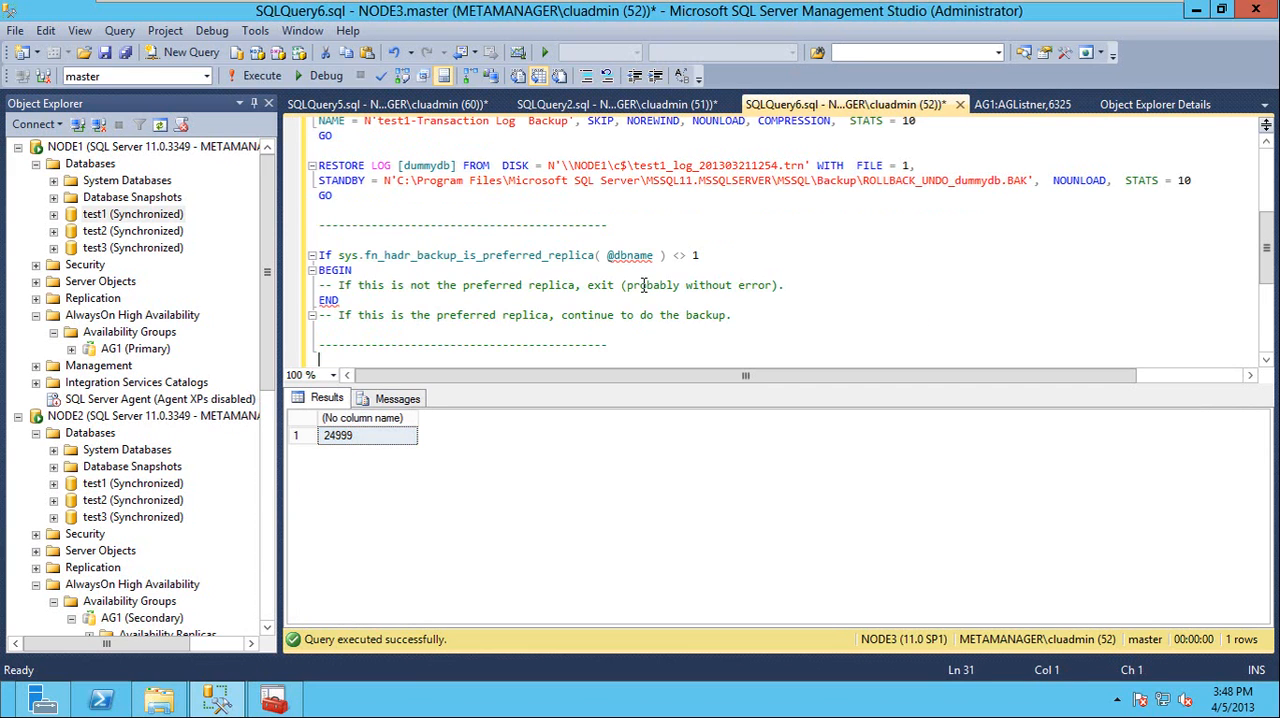
pyautogui.scroll(-2, 643, 285)
pyautogui.hotkey('shift', 'Up')
pyautogui.hotkey('shift', 'Up')
pyautogui.hotkey('shift', 'Up')
pyautogui.hotkey('shift', 'Up')
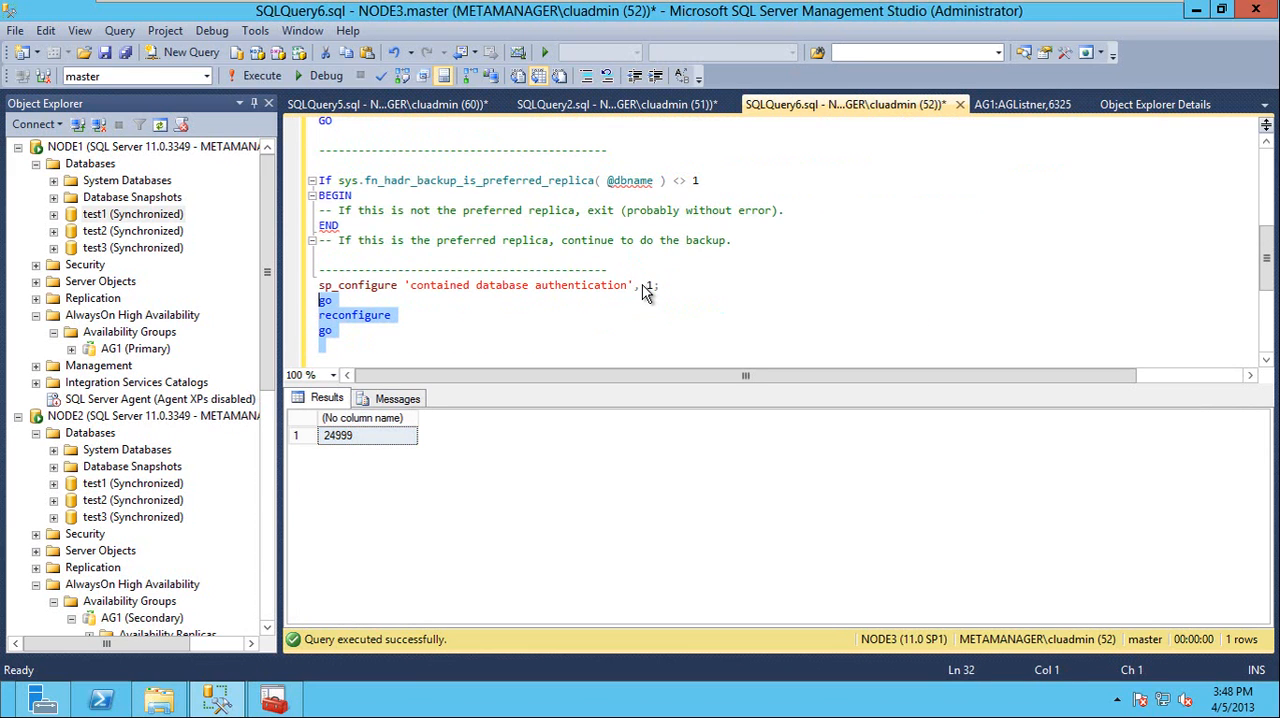
pyautogui.press('F5')
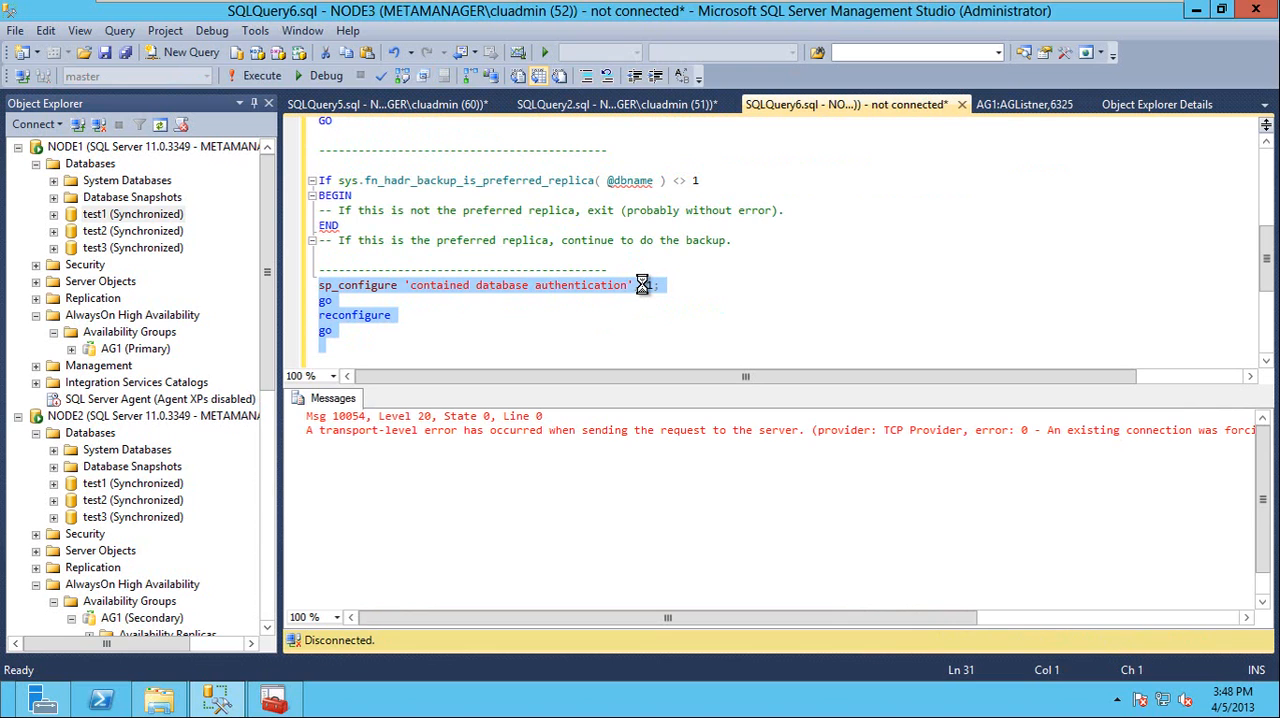
pyautogui.press('F5')
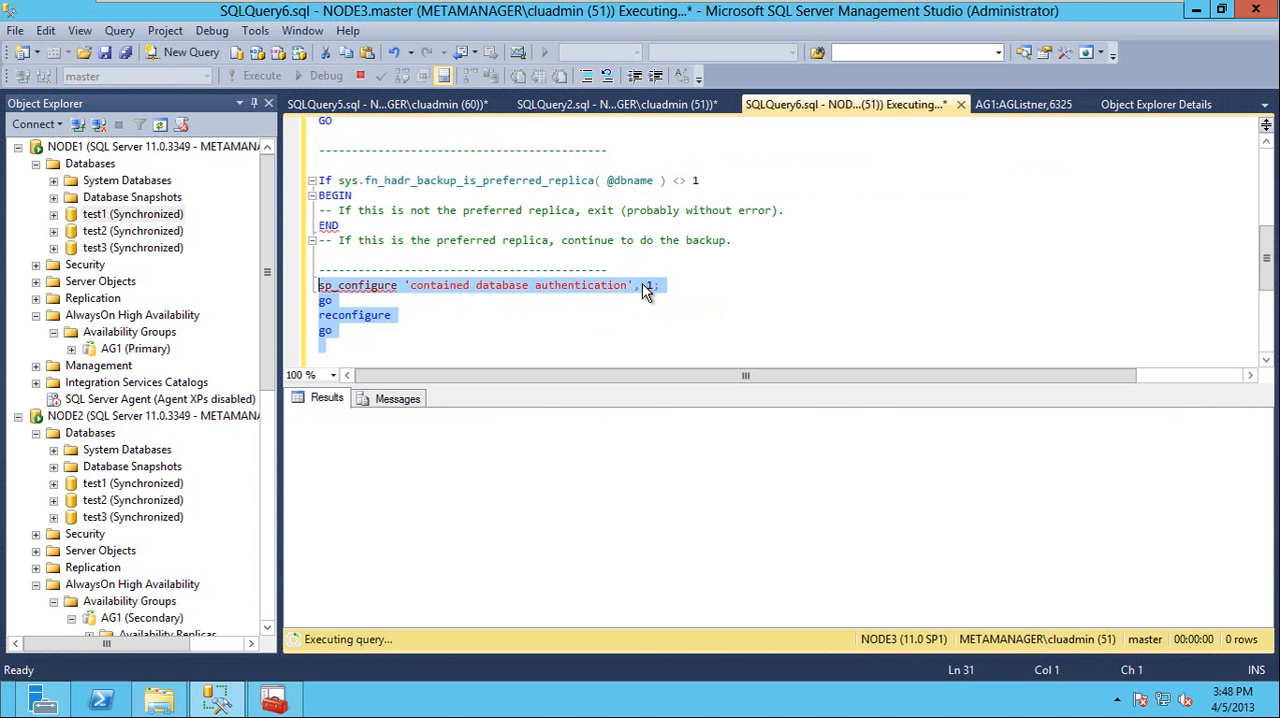
# Return to SQLQuery5.sql, then set the containment type of NODE1's test1 database to Partial and apply the change
pyautogui.click(400, 104)
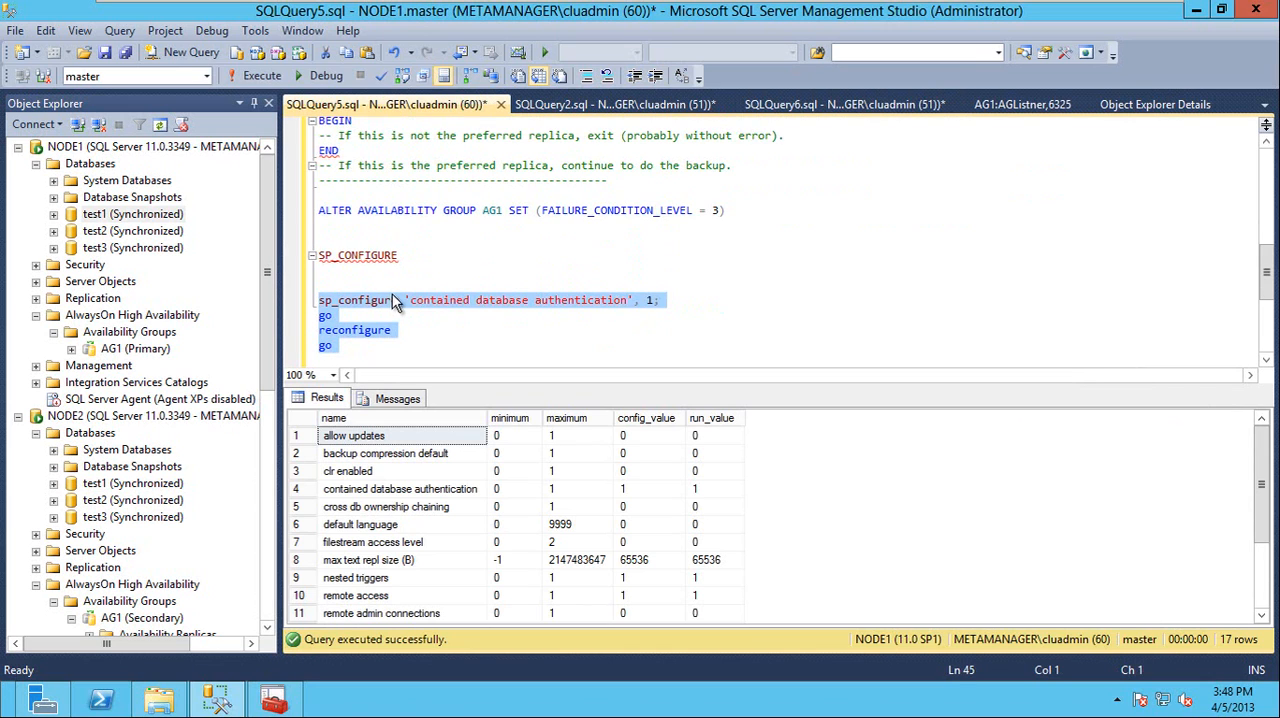
pyautogui.rightClick(133, 214)
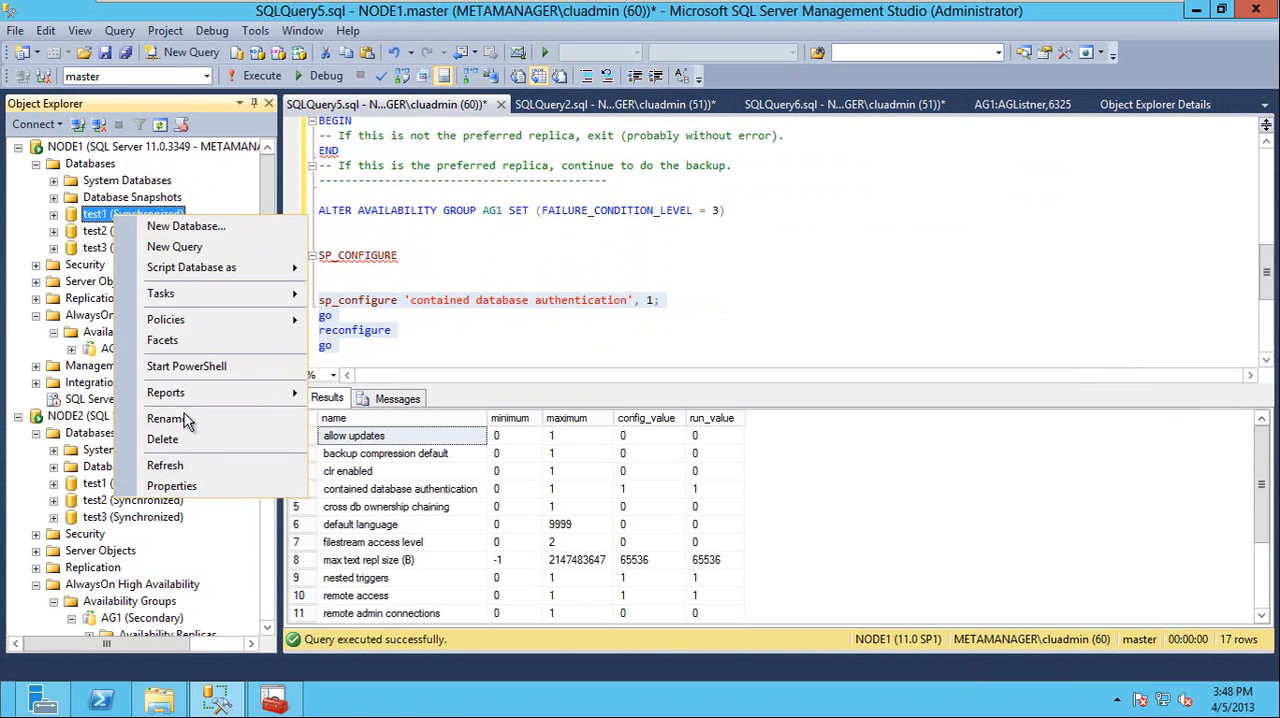
pyautogui.click(178, 490)
pyautogui.click(357, 144)
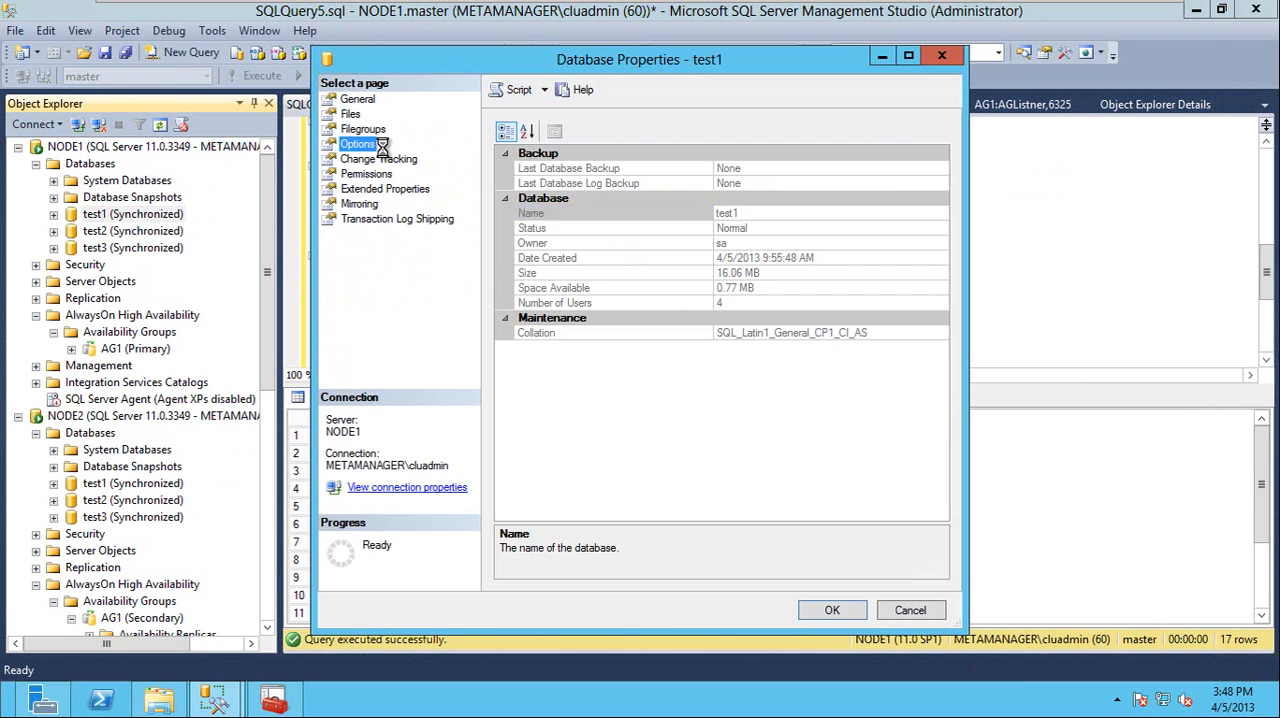
pyautogui.click(708, 197)
pyautogui.click(708, 226)
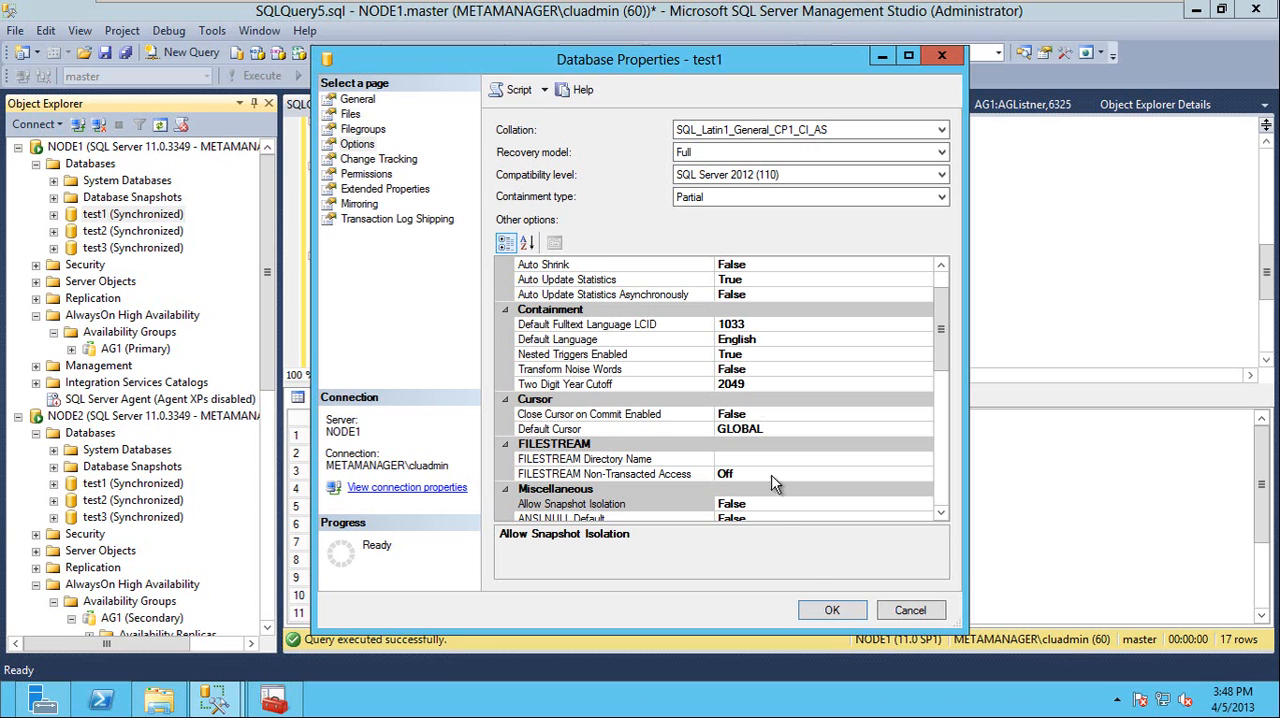
pyautogui.click(857, 612)
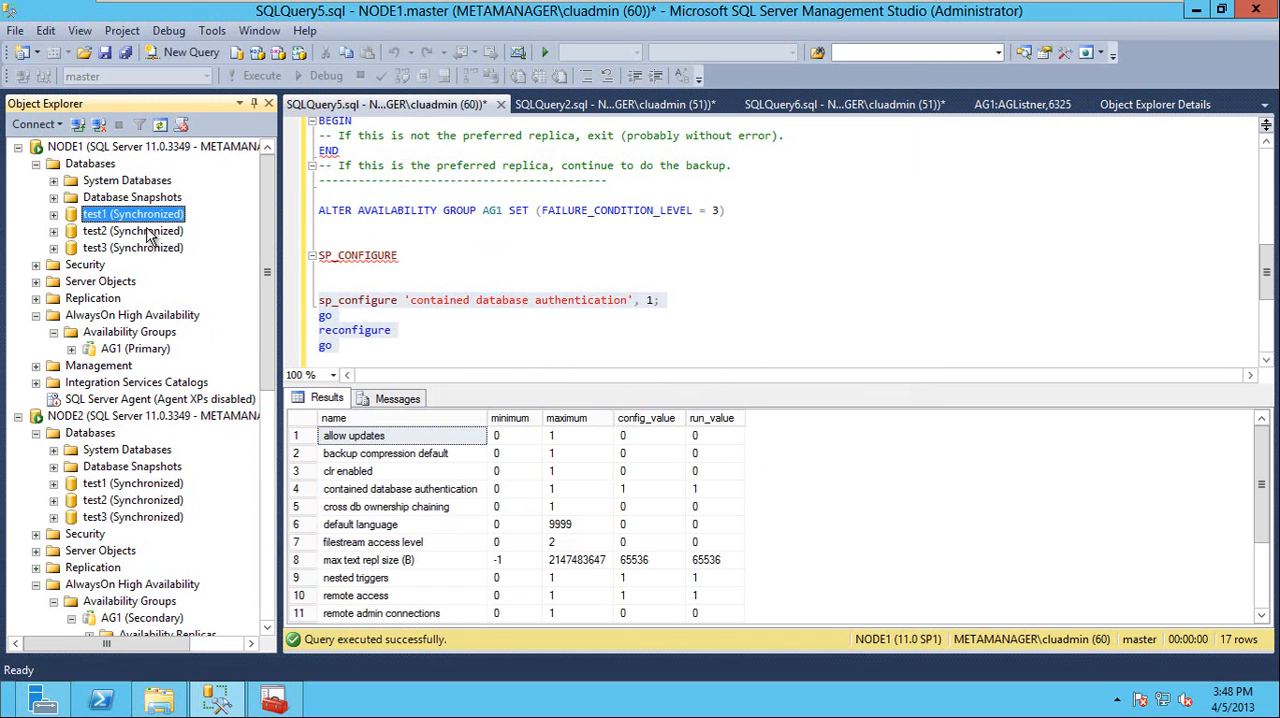
# Check the containment type in the Options of NODE2's test1 database and close its properties without changes
pyautogui.moveTo(262, 271); pyautogui.dragTo(270, 365)
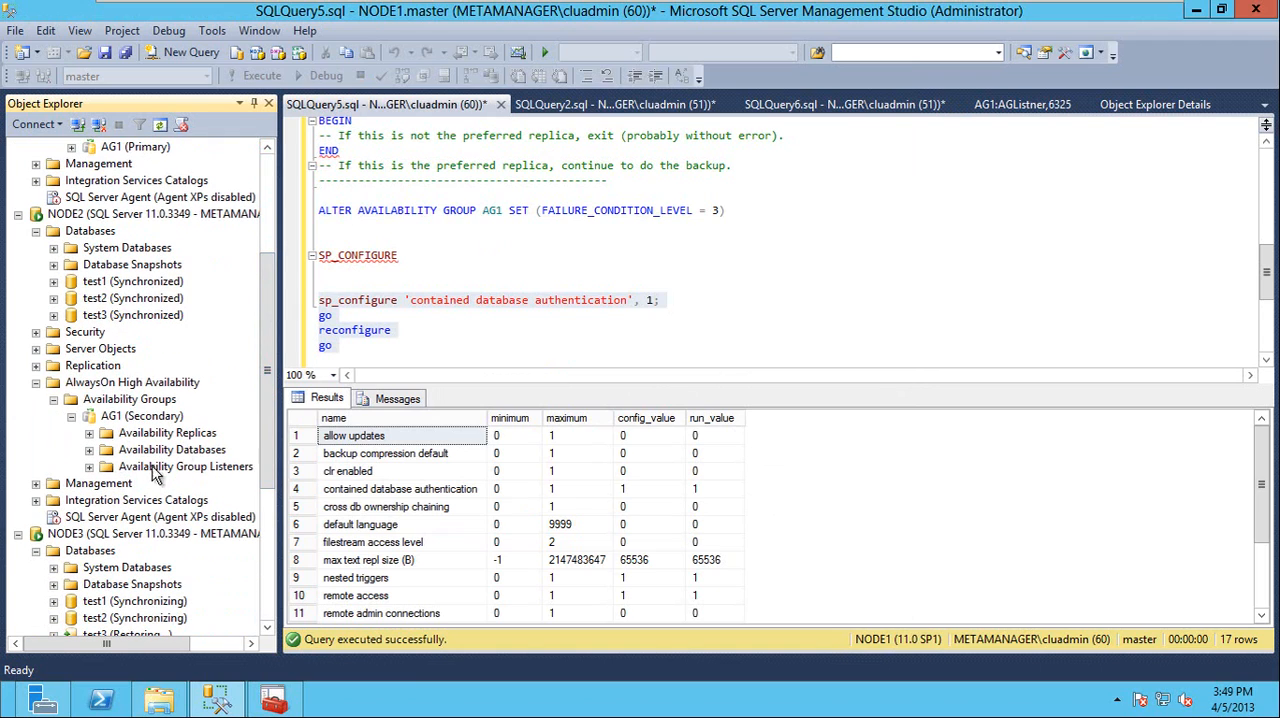
pyautogui.moveTo(267, 305); pyautogui.dragTo(267, 308)
pyautogui.rightClick(92, 287)
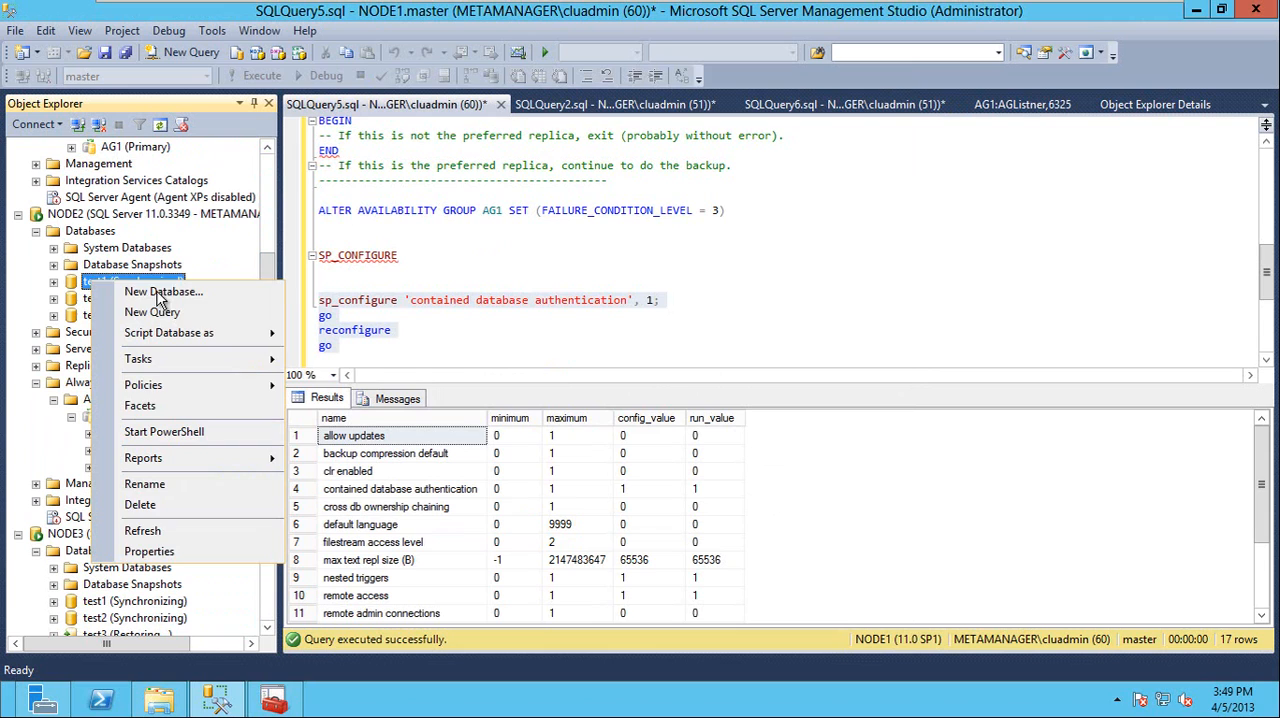
pyautogui.click(140, 550)
pyautogui.click(352, 146)
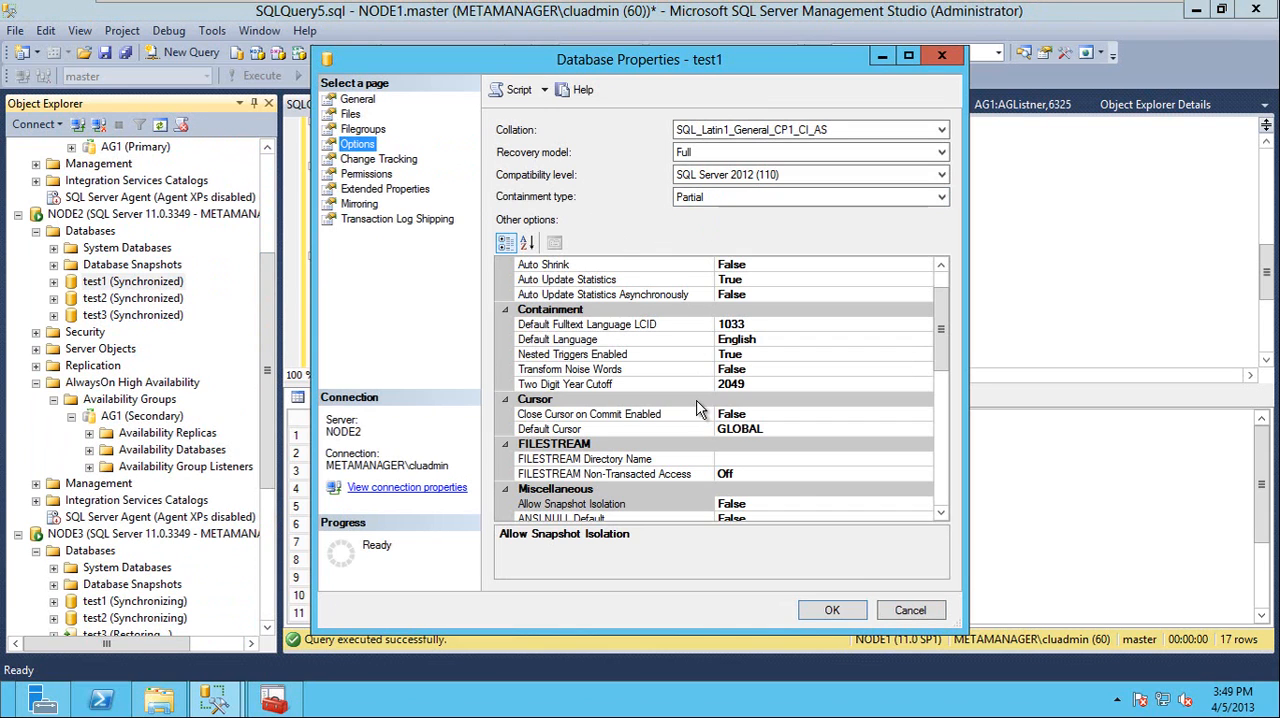
pyautogui.click(909, 610)
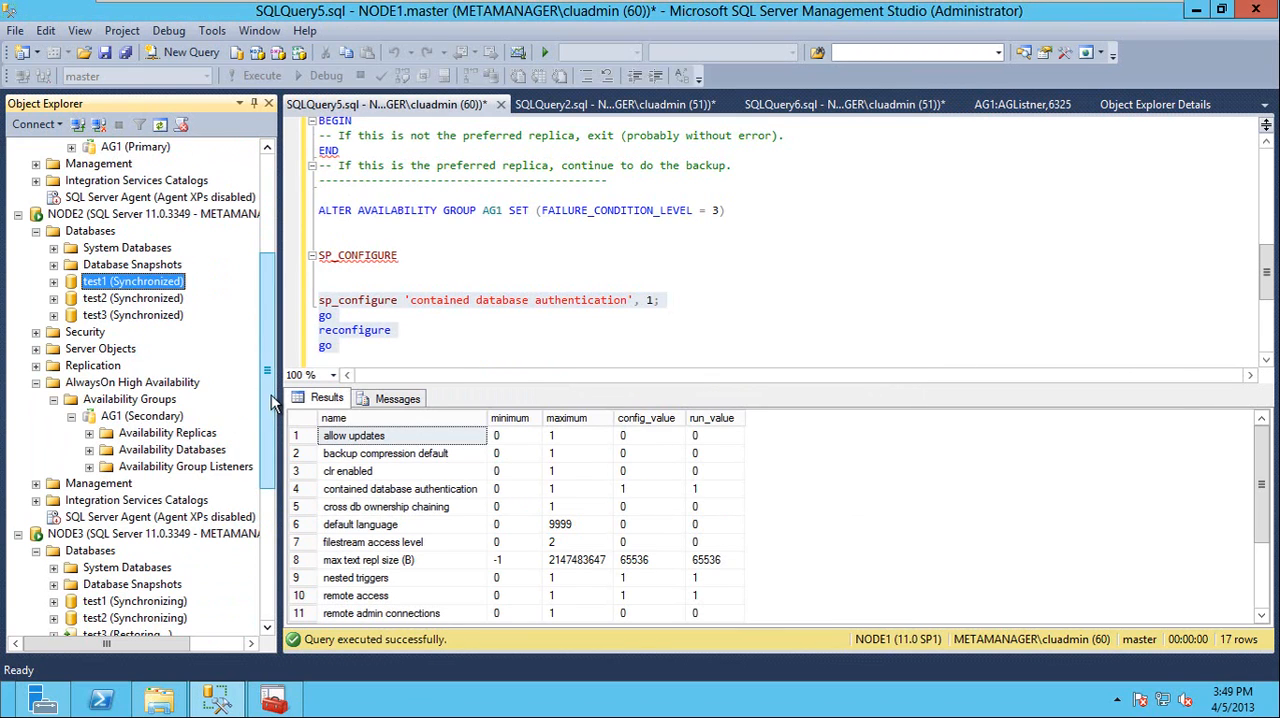
# Refresh NODE3's databases, check the containment type in the Options of its test1 database, and close the properties without changes
pyautogui.scroll(-5, 265, 410)
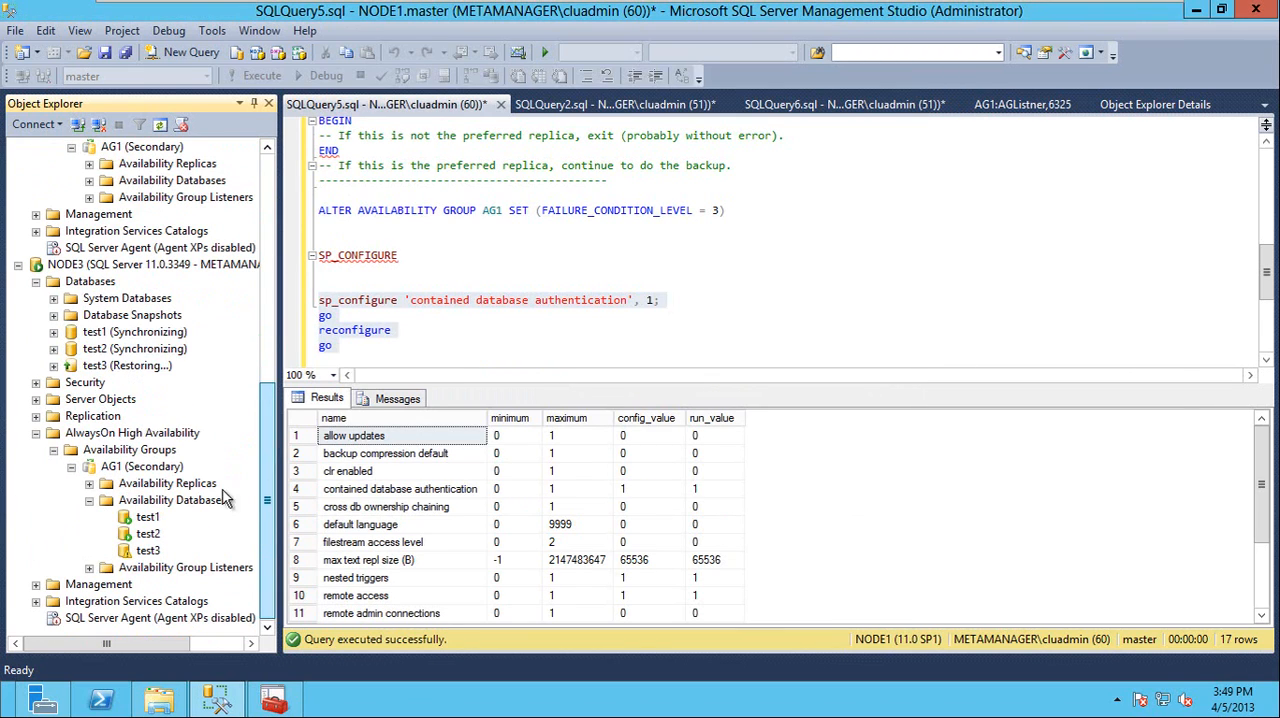
pyautogui.rightClick(80, 282)
pyautogui.click(130, 481)
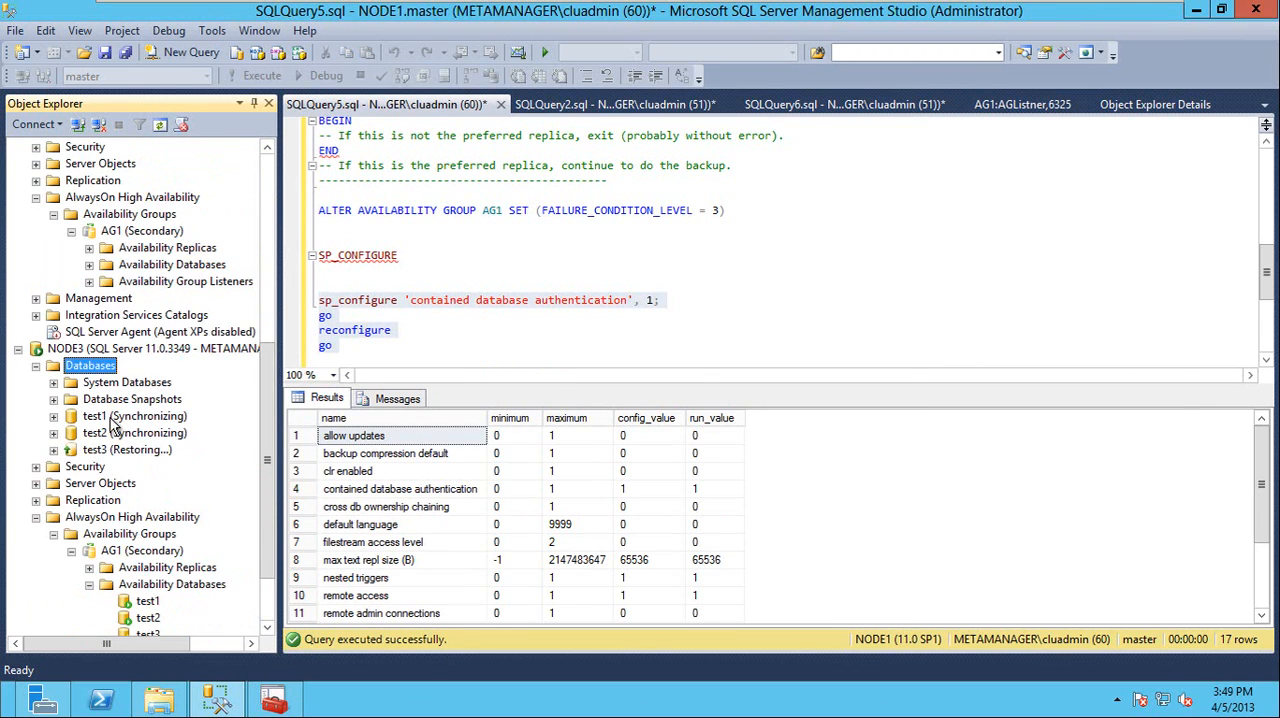
pyautogui.rightClick(120, 416)
pyautogui.click(168, 658)
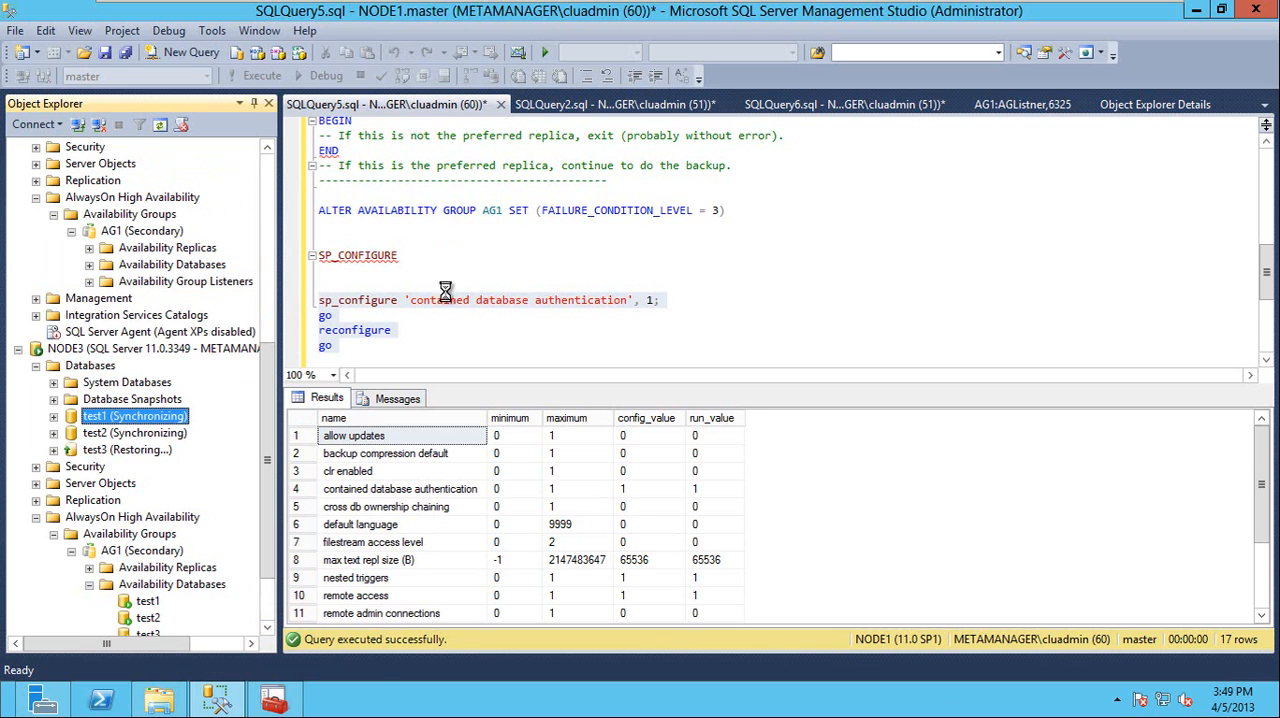
pyautogui.click(360, 144)
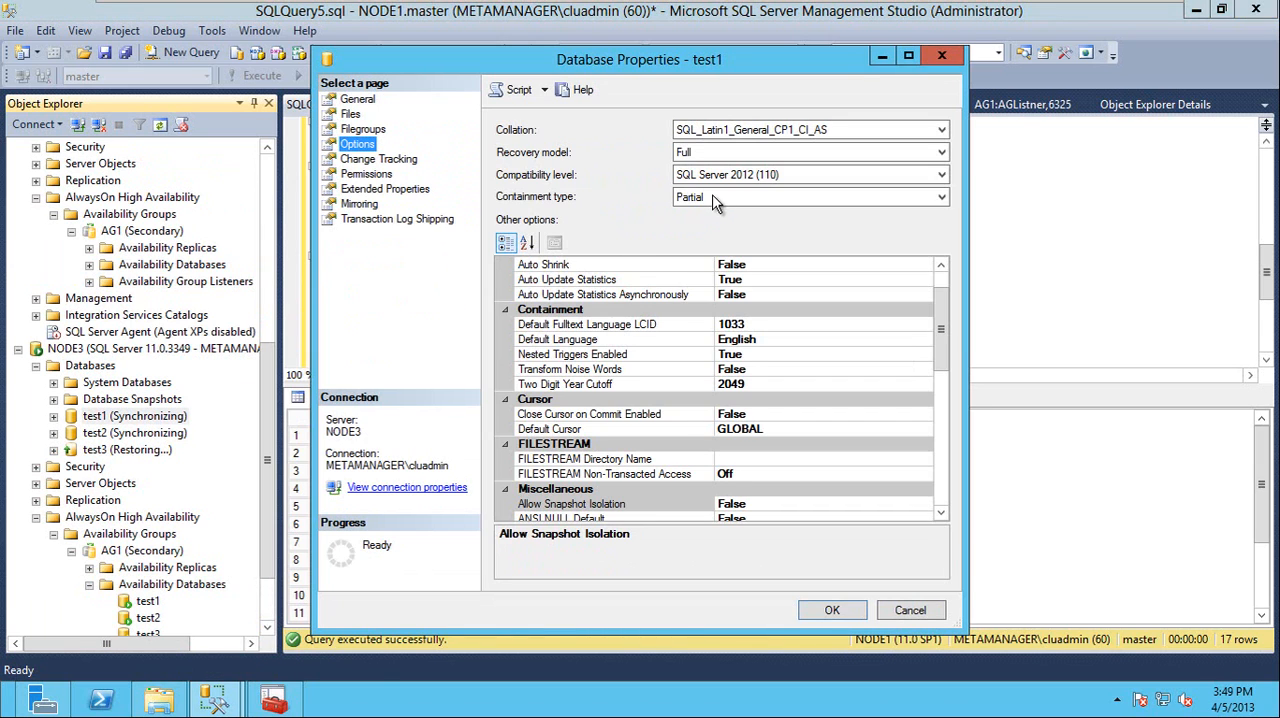
pyautogui.press('Escape')
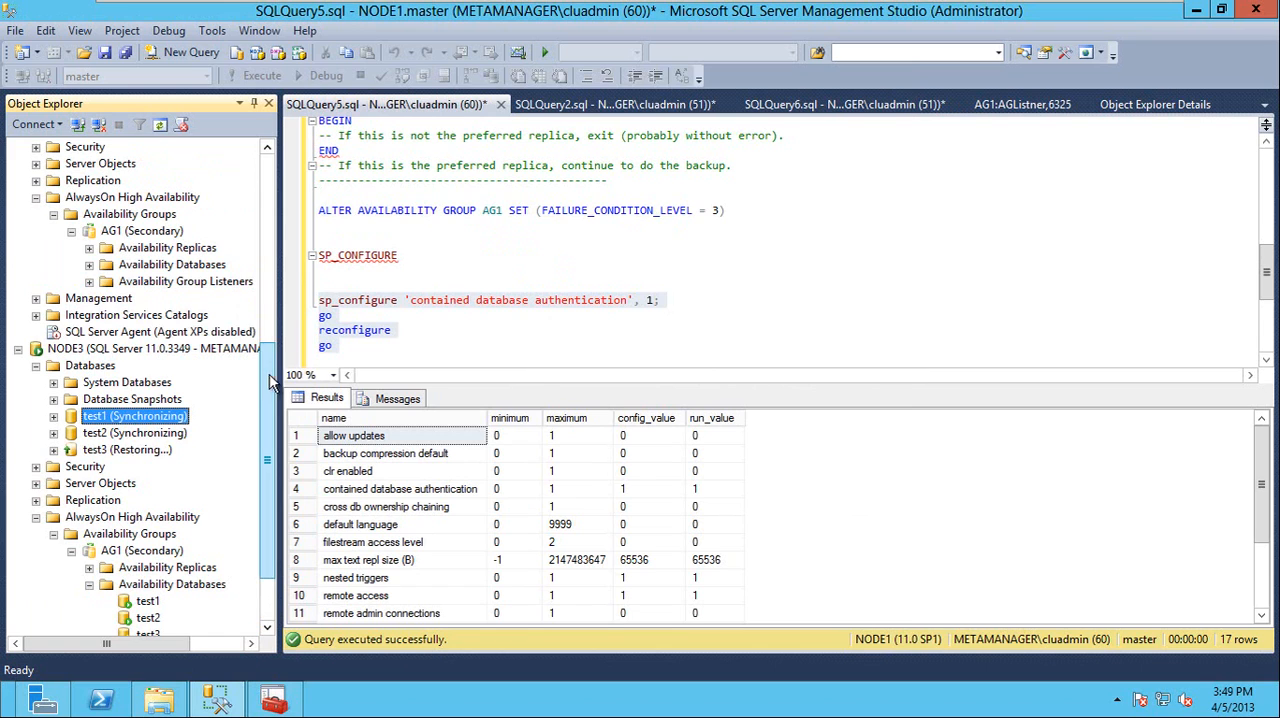
# Return to NODE1 in the server tree and open the facets of its server instance
pyautogui.moveTo(268, 385); pyautogui.dragTo(268, 205)
pyautogui.click(84, 165)
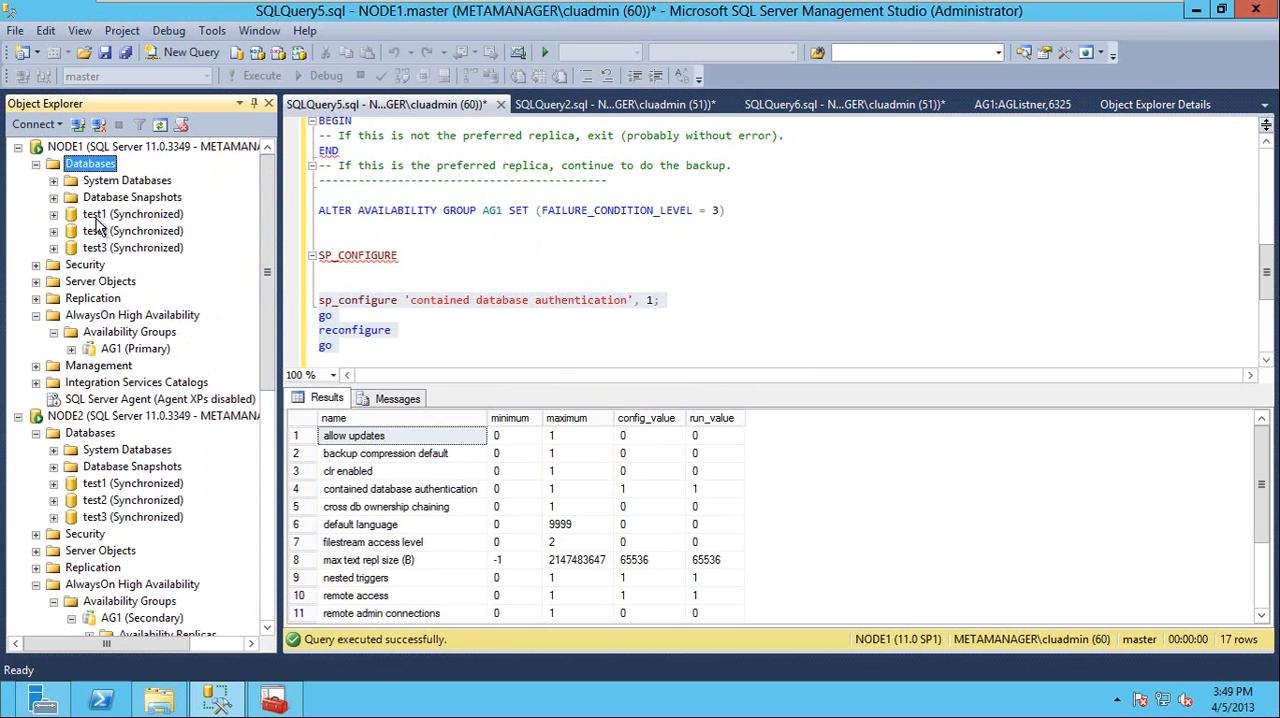
pyautogui.doubleClick(100, 215)
pyautogui.click(53, 215)
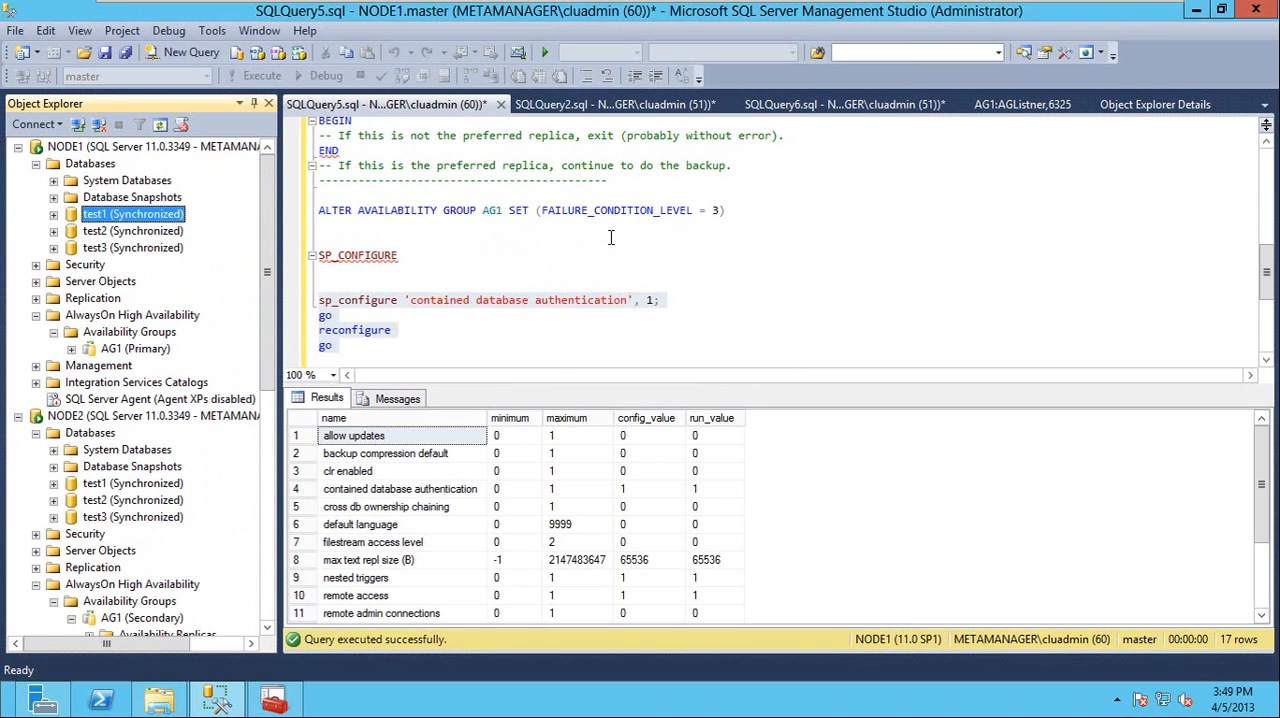
pyautogui.rightClick(82, 150)
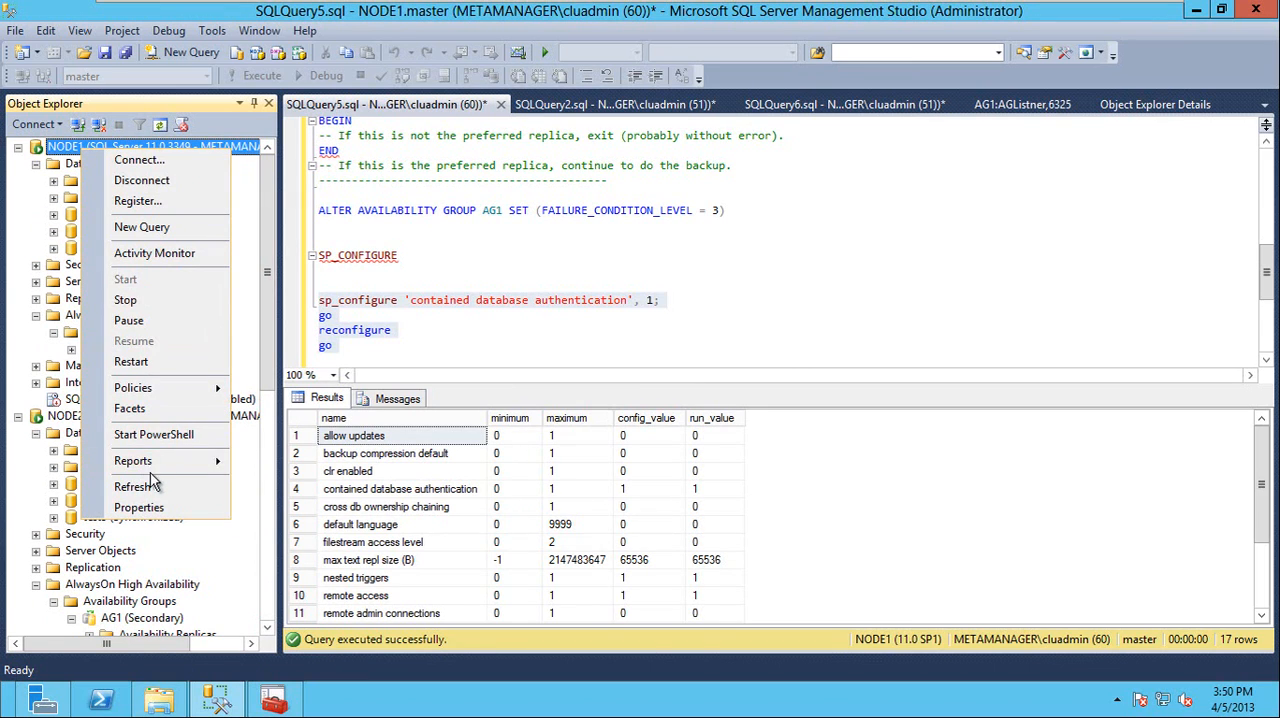
pyautogui.click(157, 412)
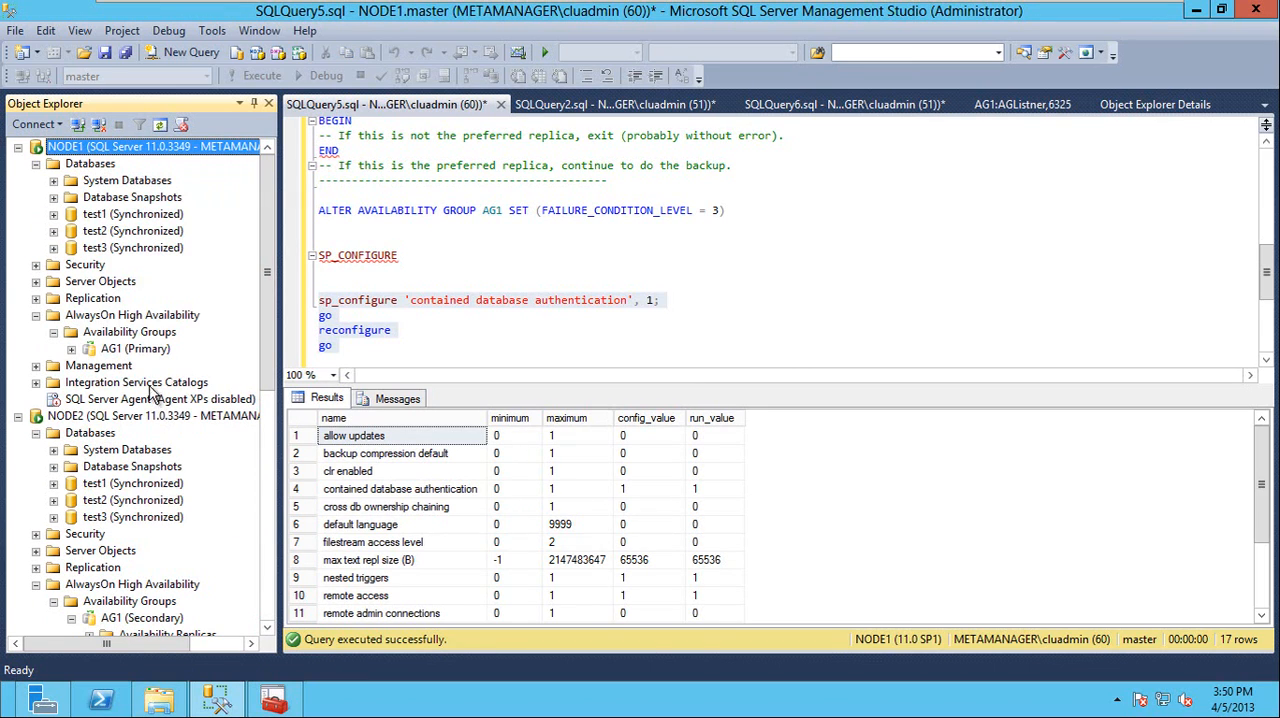
pyautogui.moveTo(337, 257)
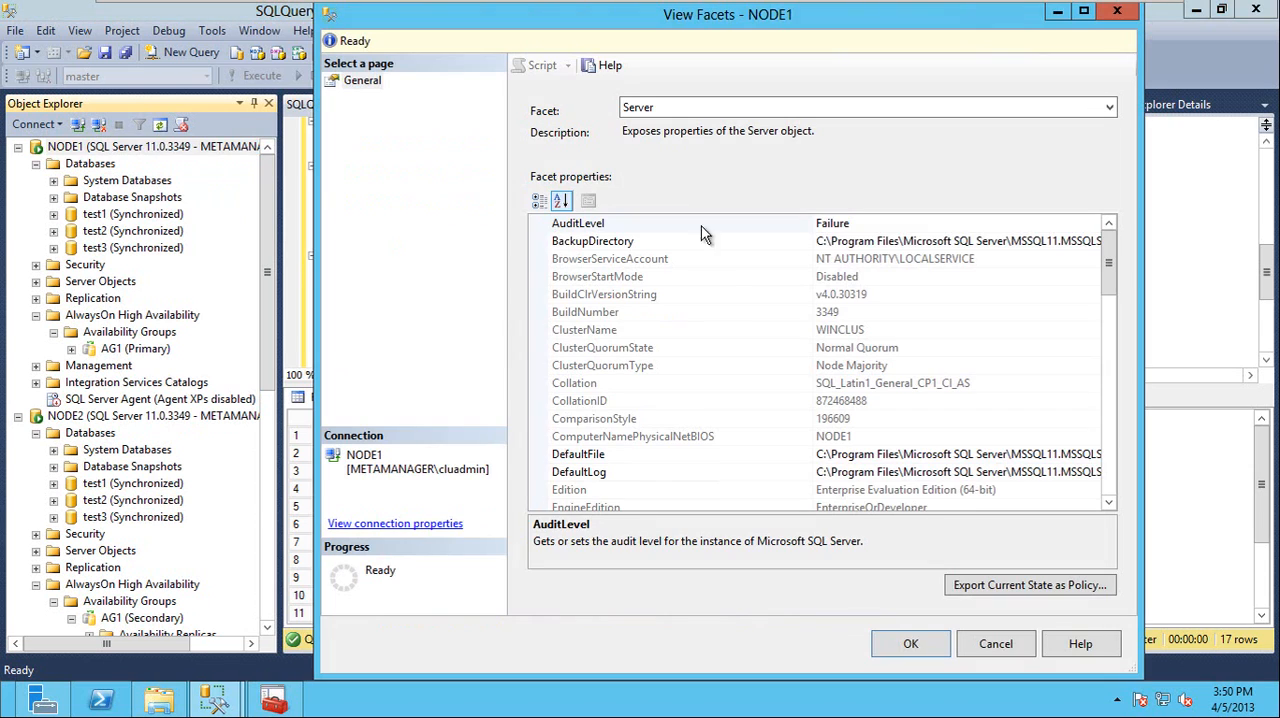
# Switch NODE1's facet to Server Configuration, inspect the ContainmentEnabled property, and cancel without changes
pyautogui.moveTo(1112, 290); pyautogui.dragTo(1100, 265)
pyautogui.click(952, 111)
pyautogui.click(893, 148)
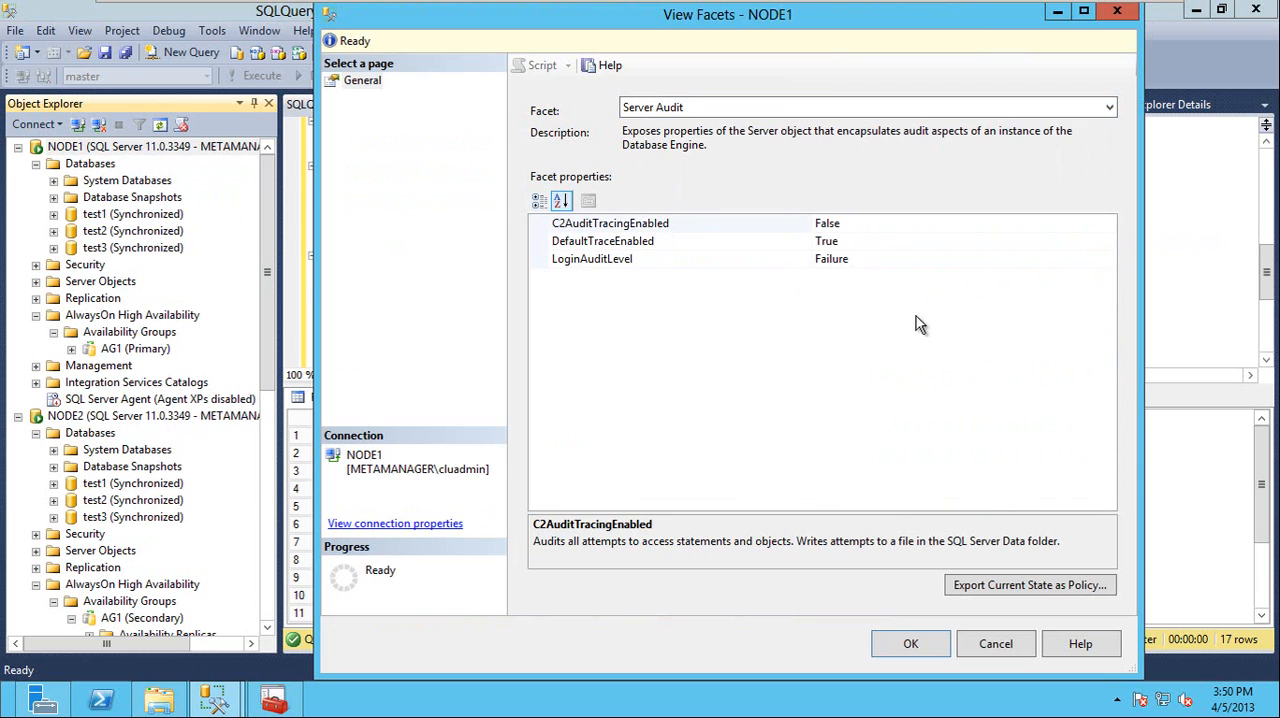
pyautogui.press('Down')
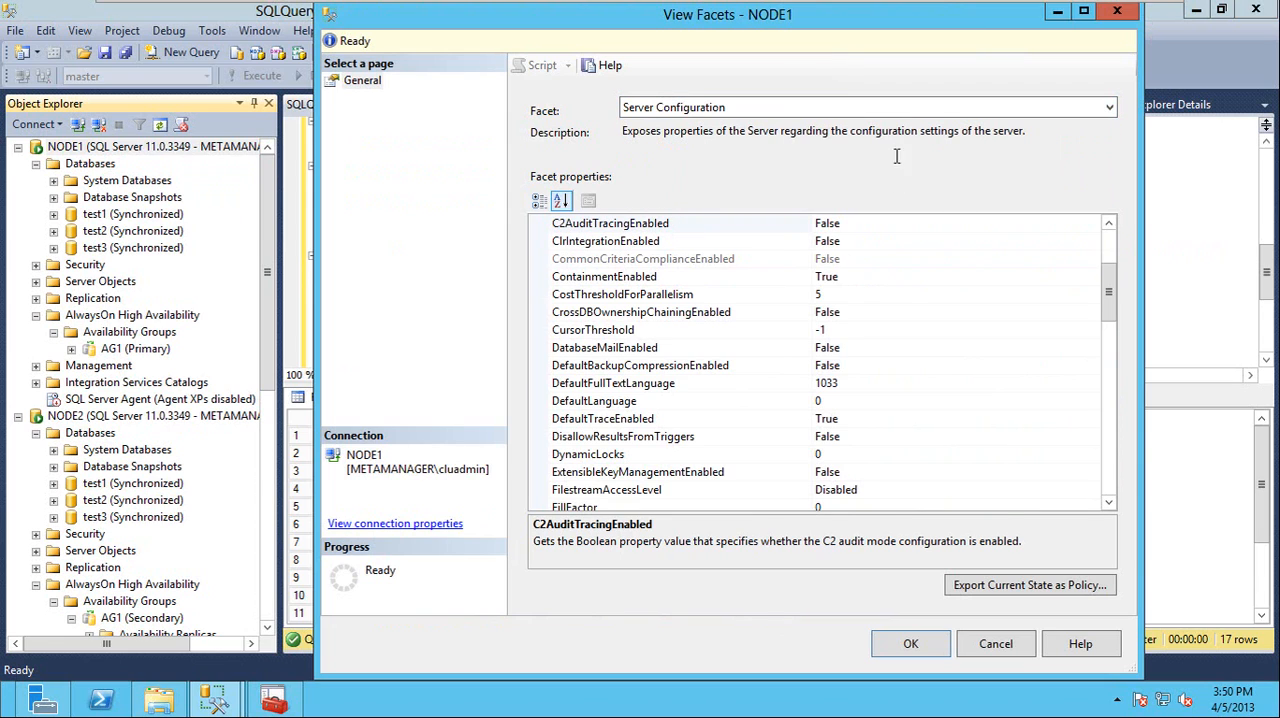
pyautogui.click(670, 279)
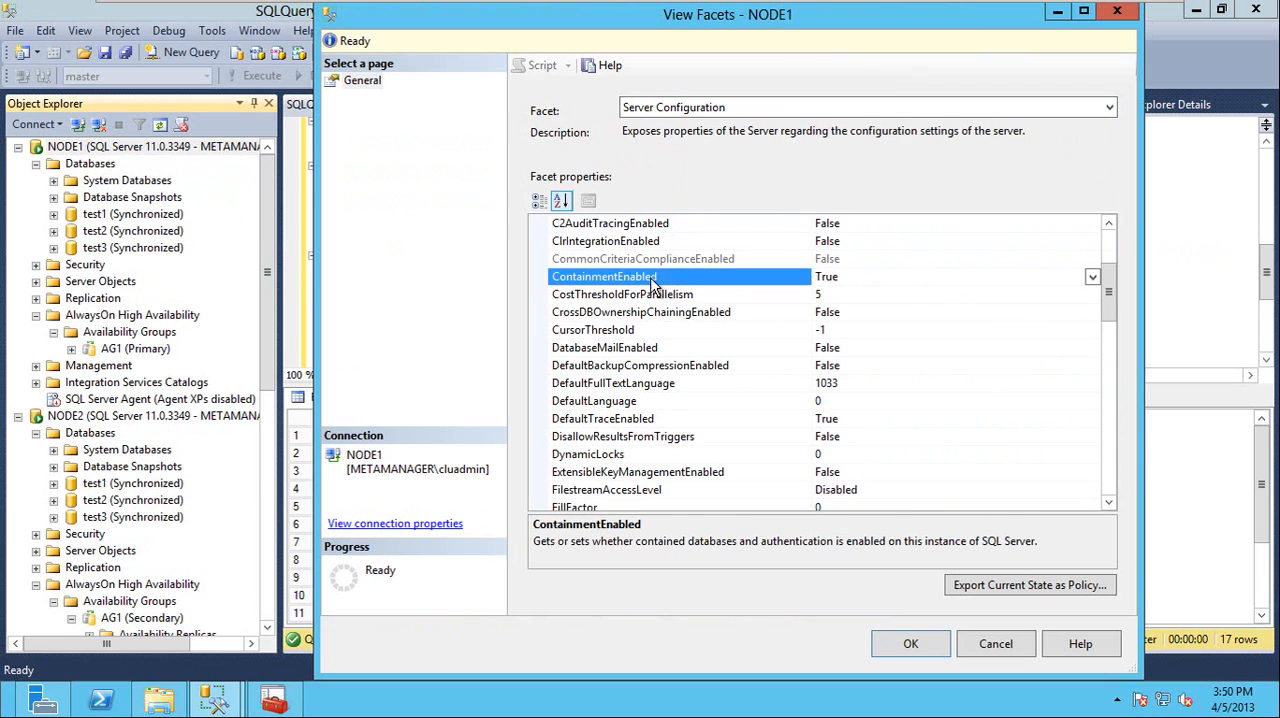
pyautogui.doubleClick(865, 276)
pyautogui.click(1000, 648)
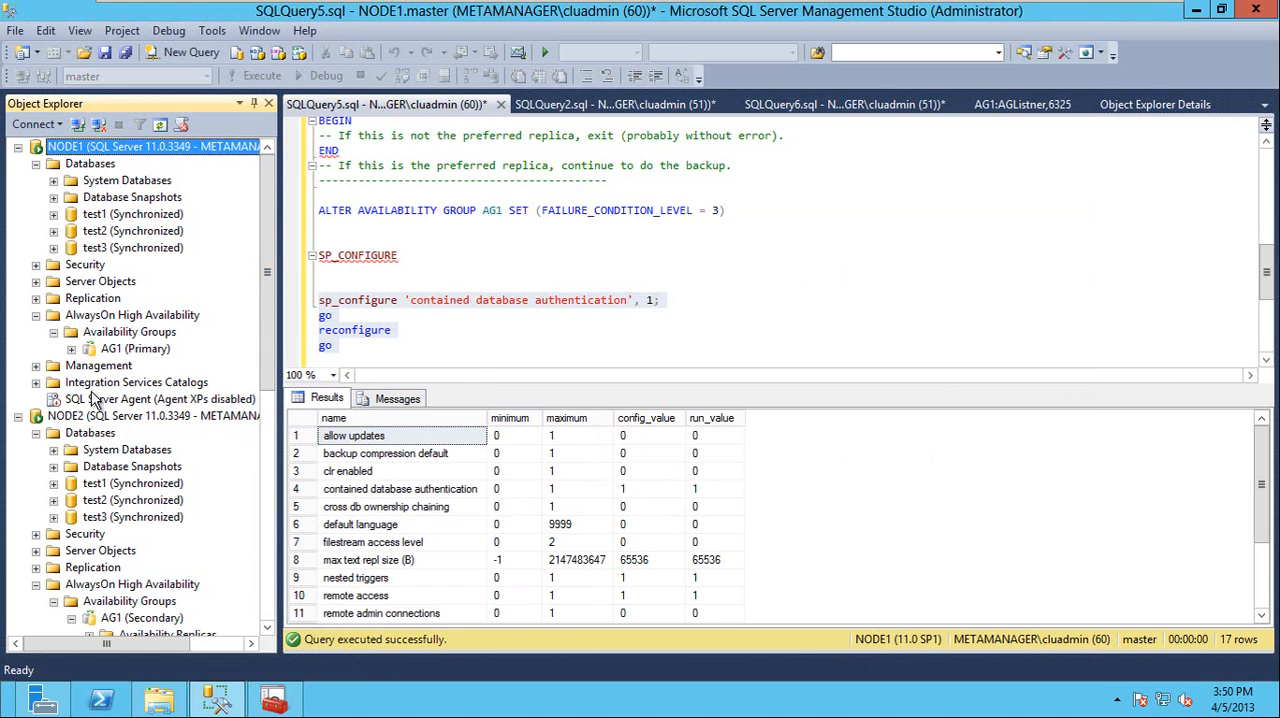
# Expand the Security folder of NODE1's test1 database and open the form for a new database user
pyautogui.doubleClick(97, 266)
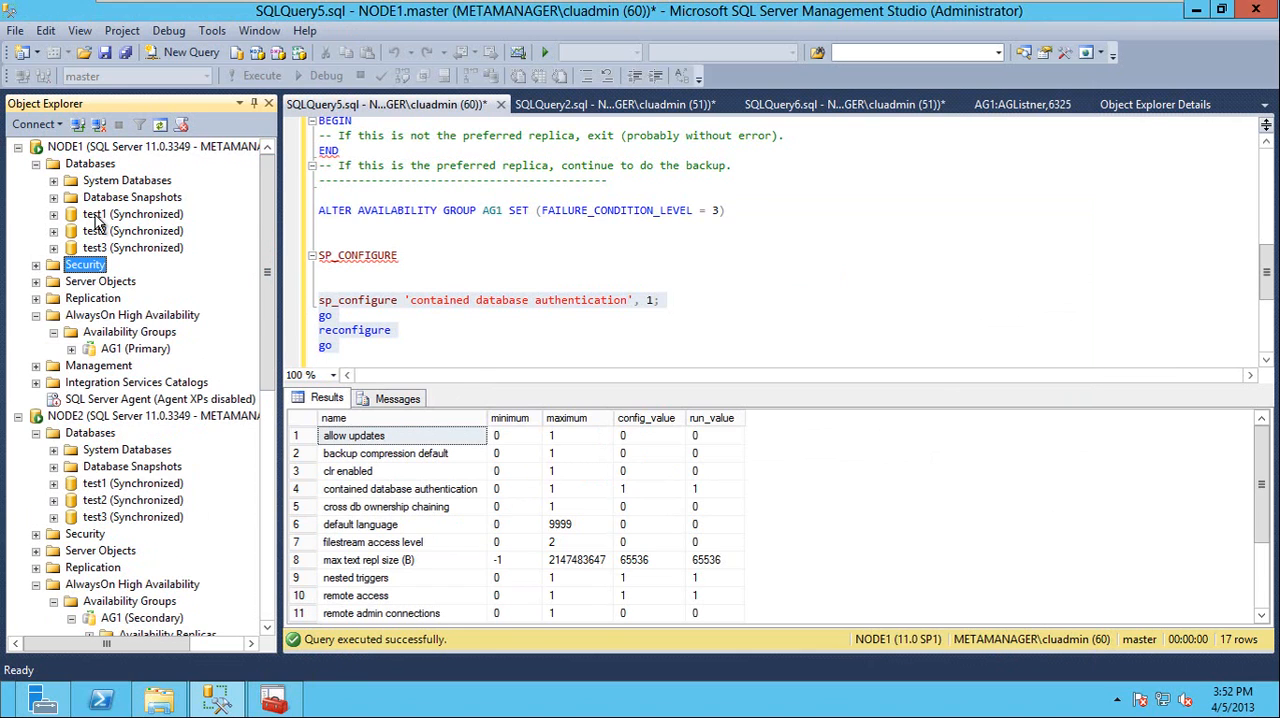
pyautogui.doubleClick(97, 216)
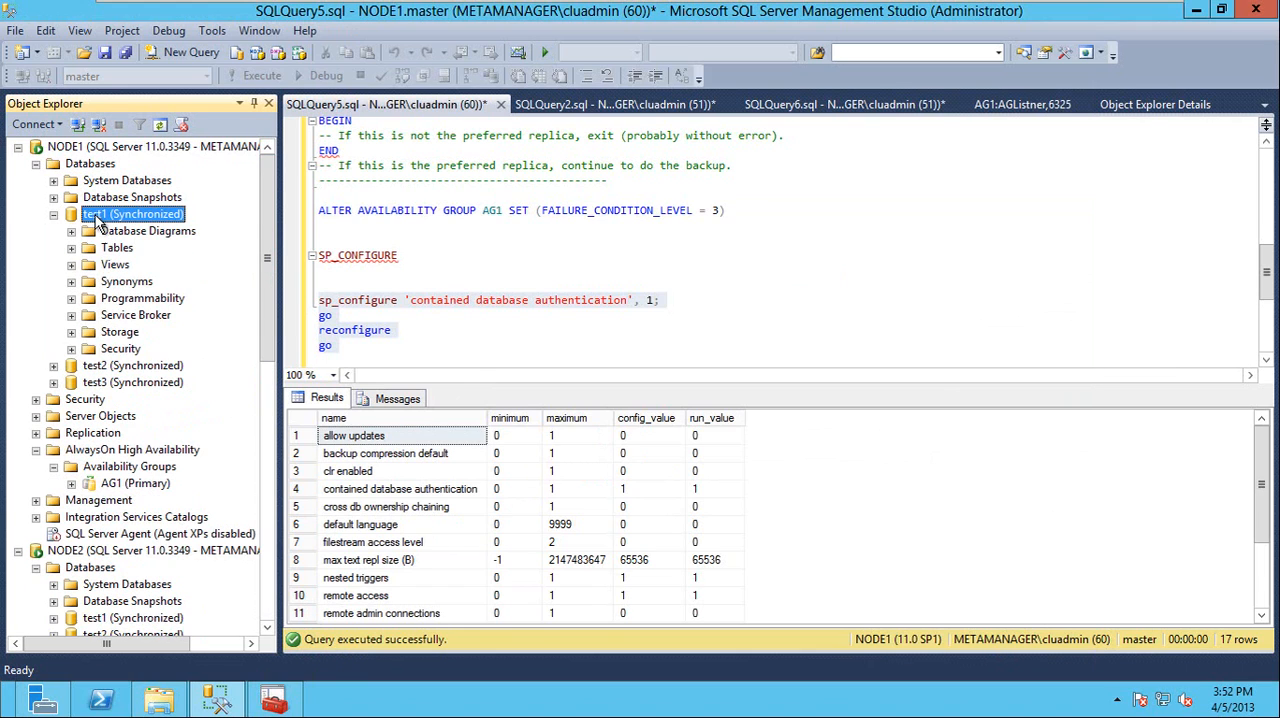
pyautogui.doubleClick(123, 350)
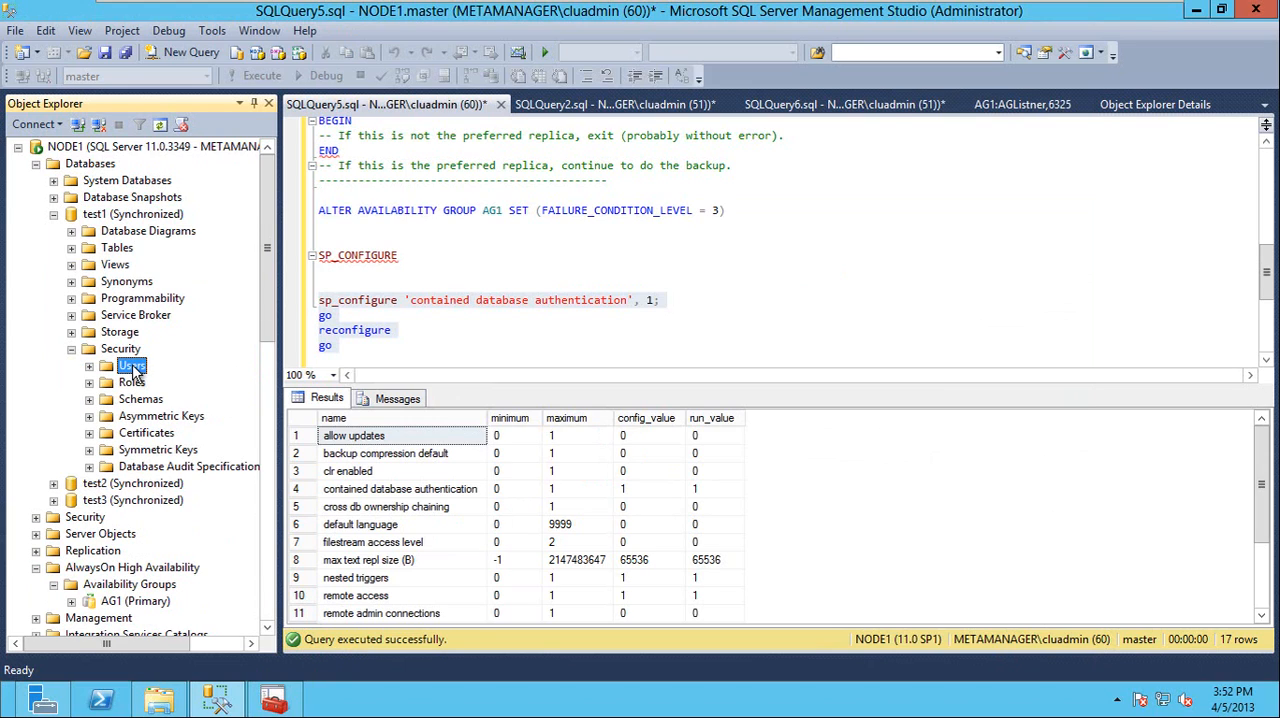
pyautogui.rightClick(132, 366)
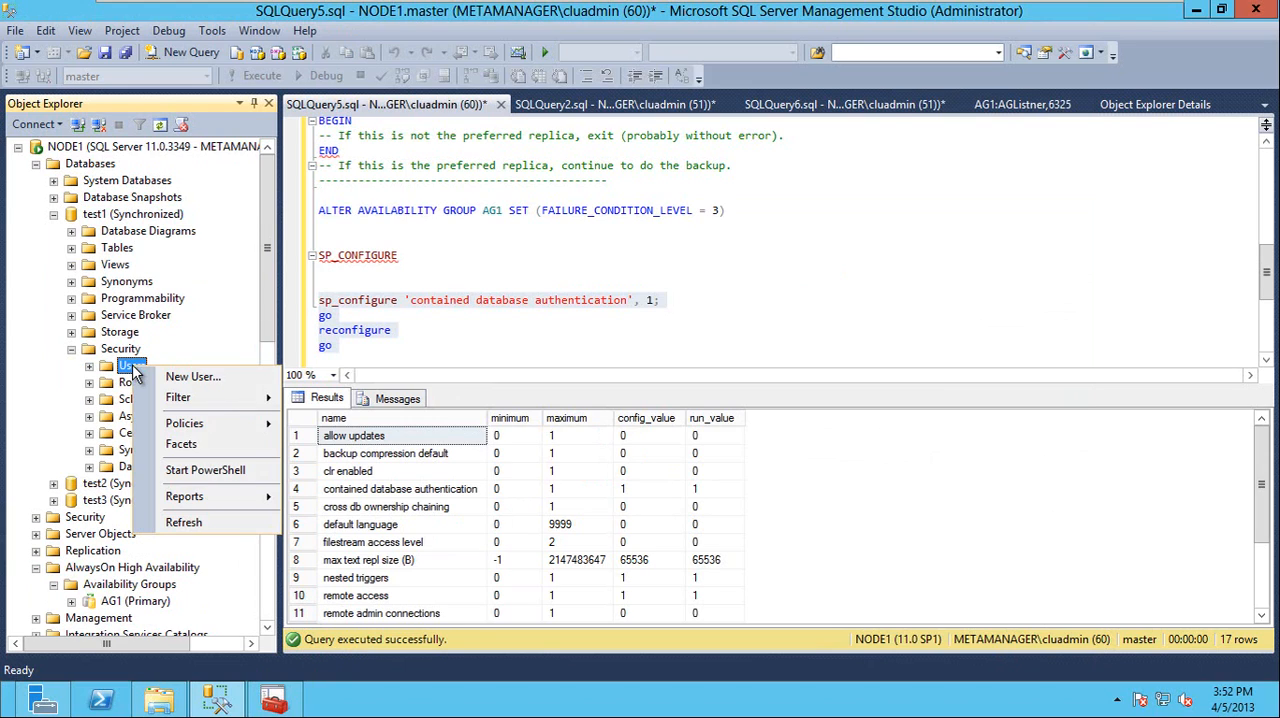
pyautogui.click(236, 388)
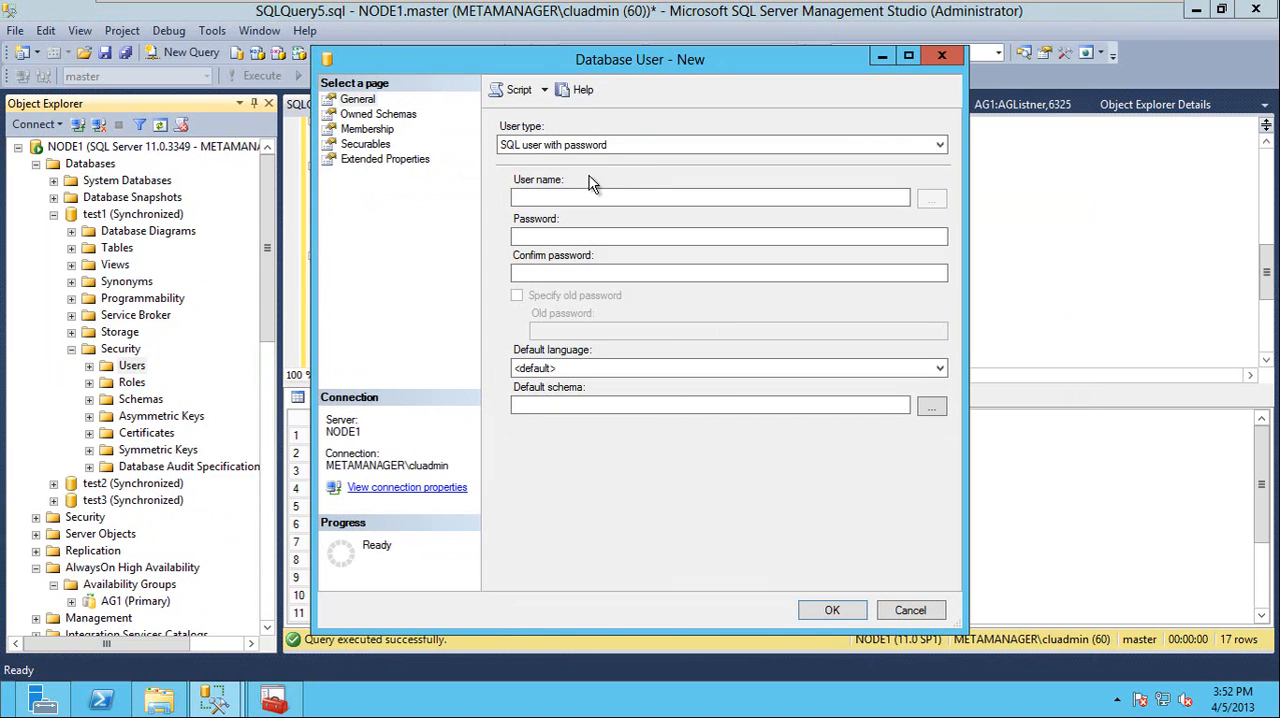
# Review the user types offered for test1, keep SQL user with password selected, and cancel the new user
pyautogui.click(603, 146)
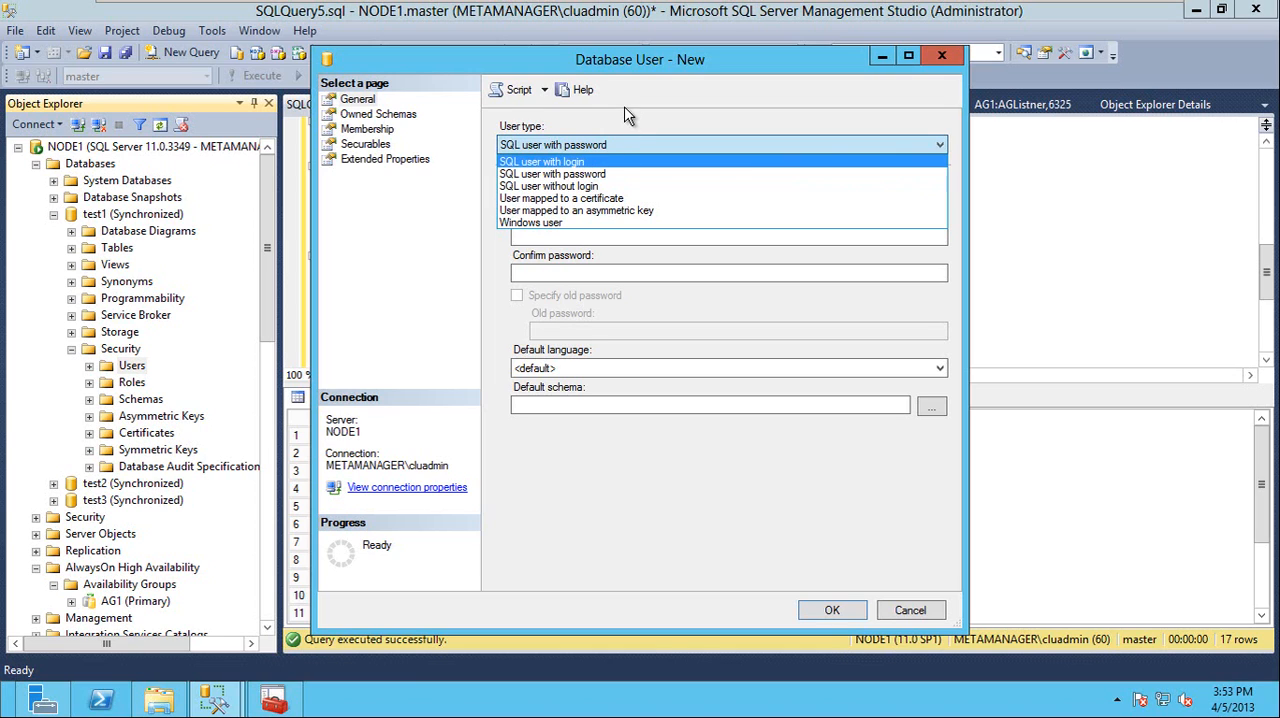
pyautogui.click(586, 175)
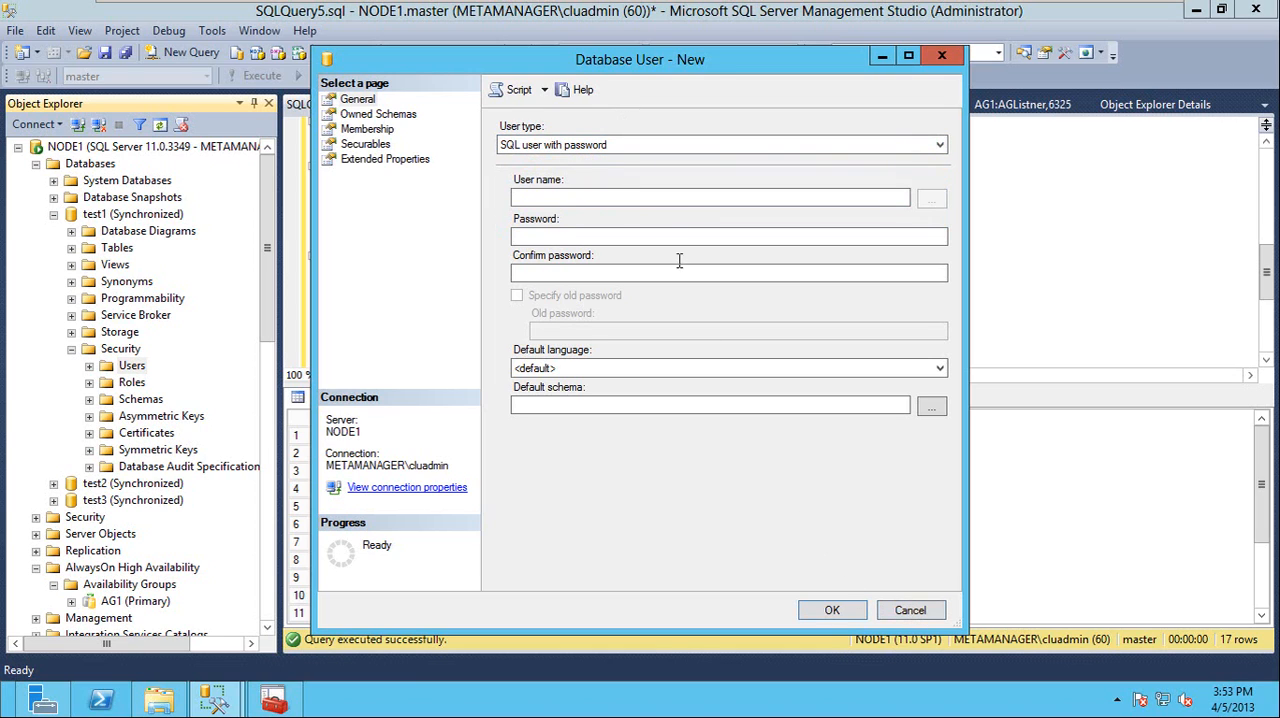
pyautogui.click(580, 150)
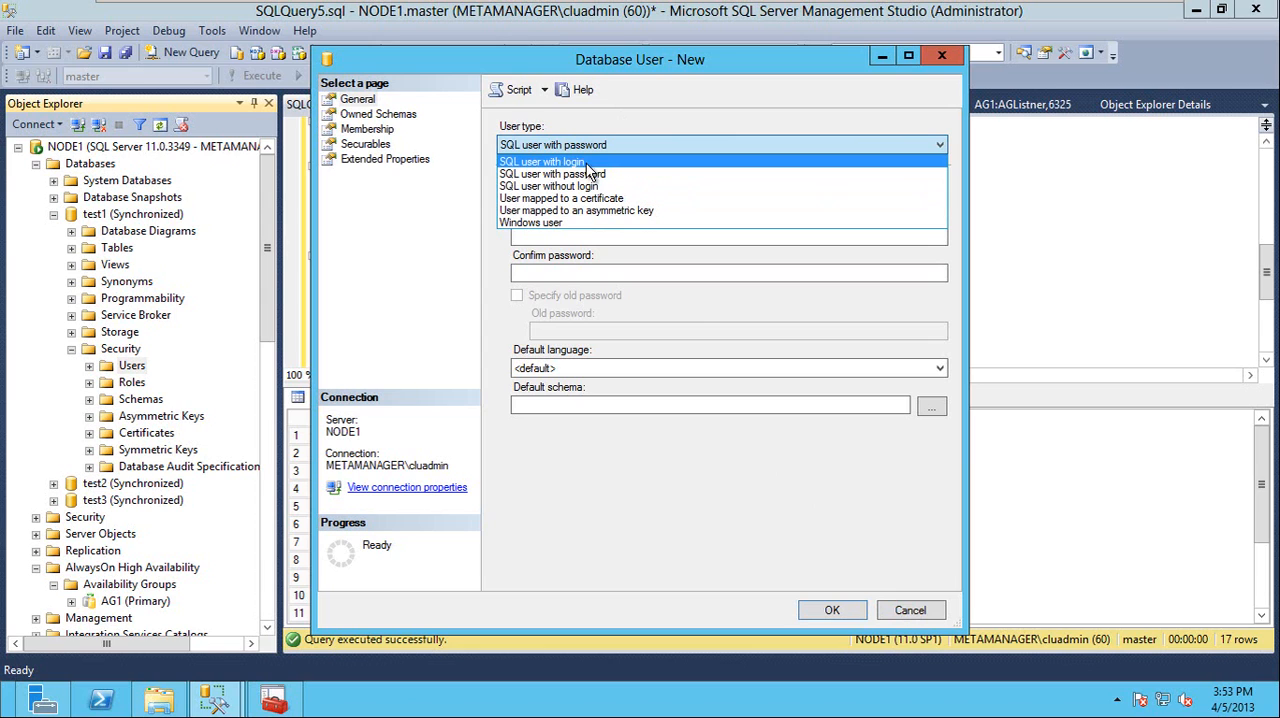
pyautogui.click(598, 174)
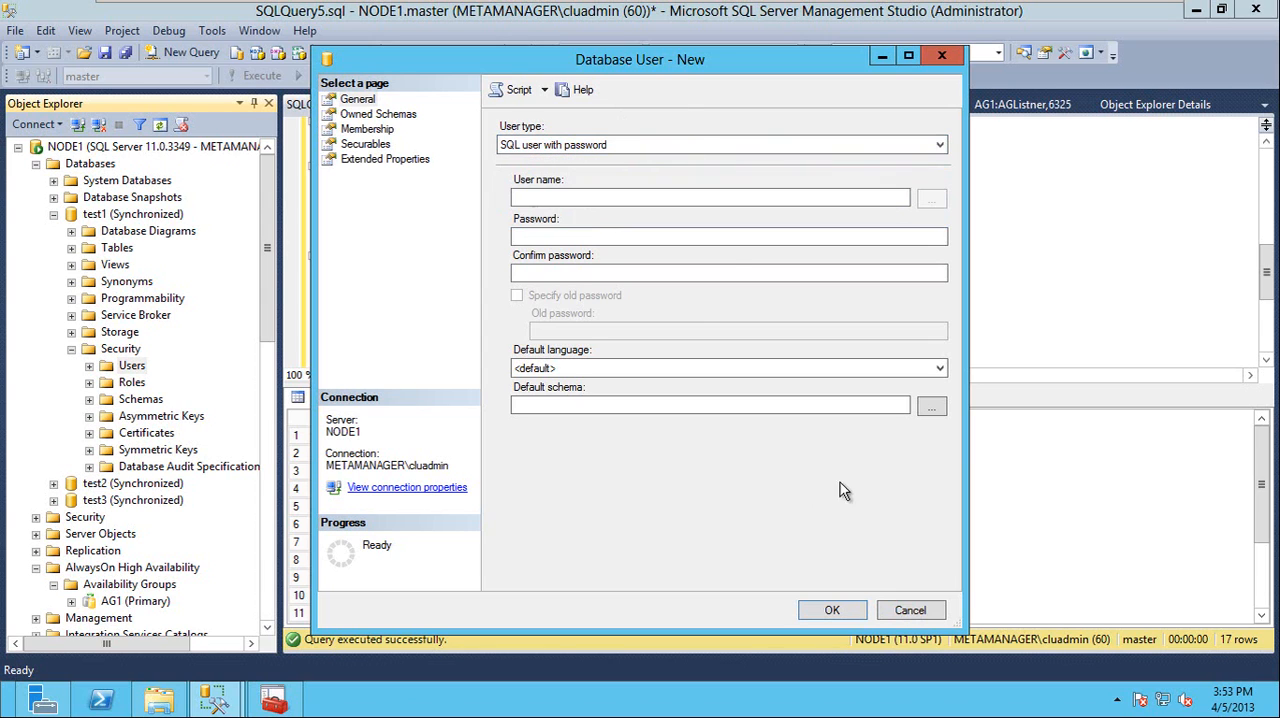
pyautogui.click(912, 611)
# Reopen the new user form for test1, look over the user type options again, and dismiss the form
pyautogui.rightClick(141, 370)
pyautogui.click(185, 378)
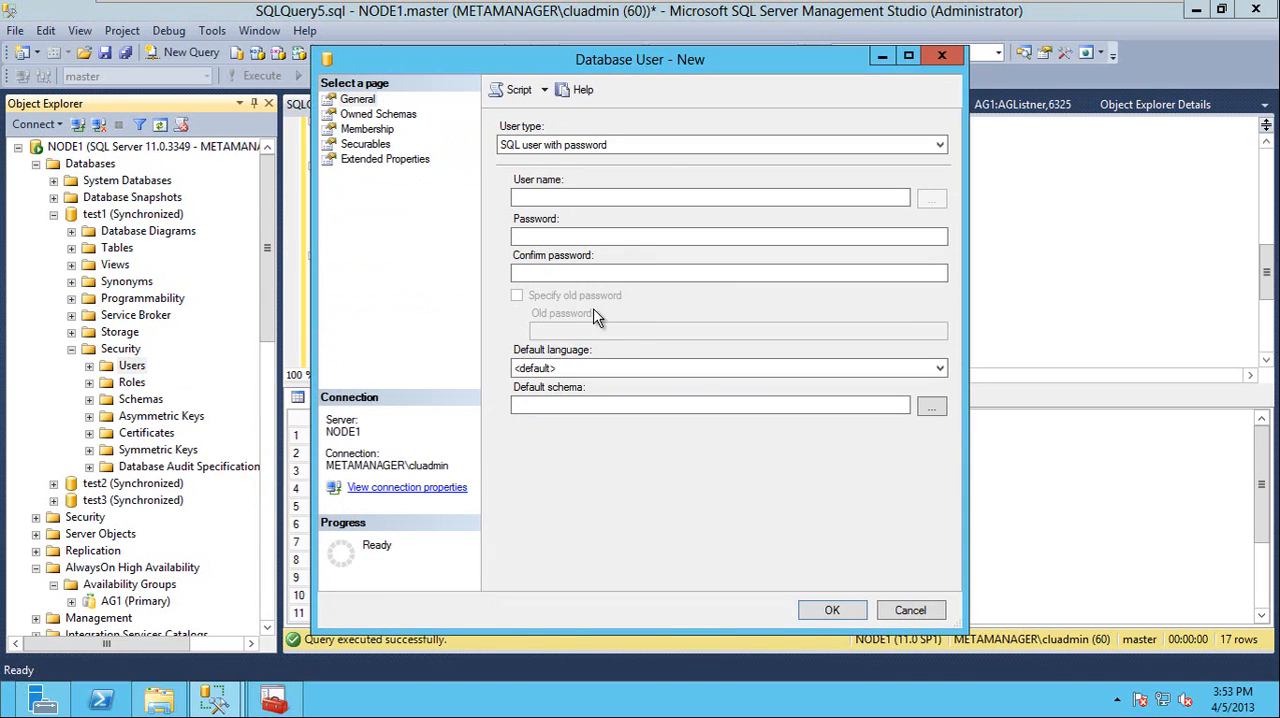
pyautogui.click(660, 145)
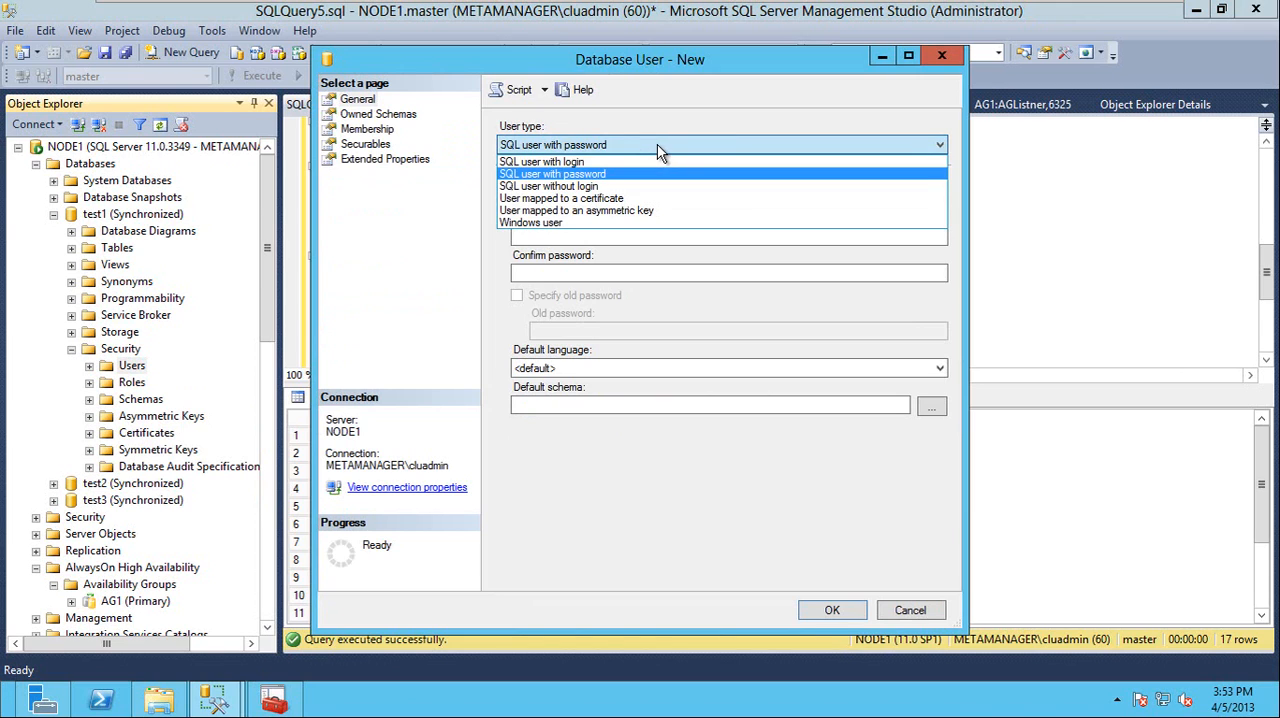
pyautogui.click(660, 150)
pyautogui.press('Escape')
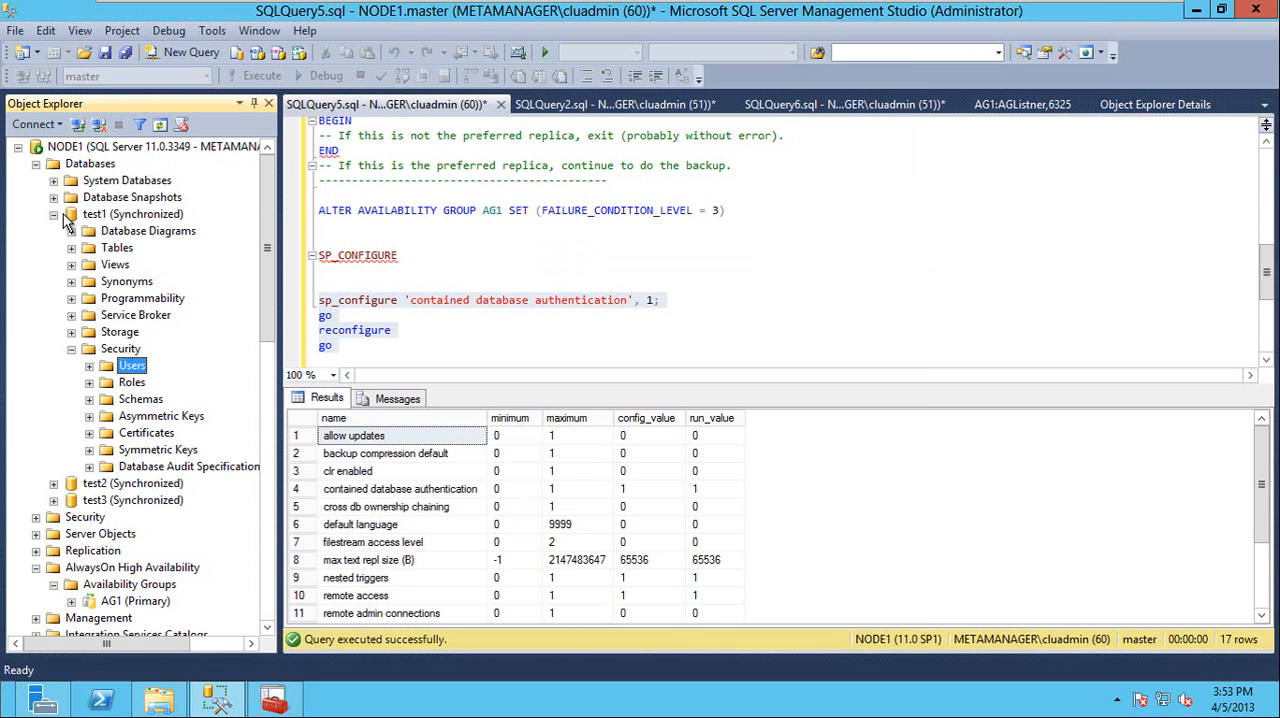
# Open a new user form under the Security folder of NODE1's test2 database, examine its user types for comparison, and cancel it
pyautogui.doubleClick(63, 215)
pyautogui.rightClick(96, 234)
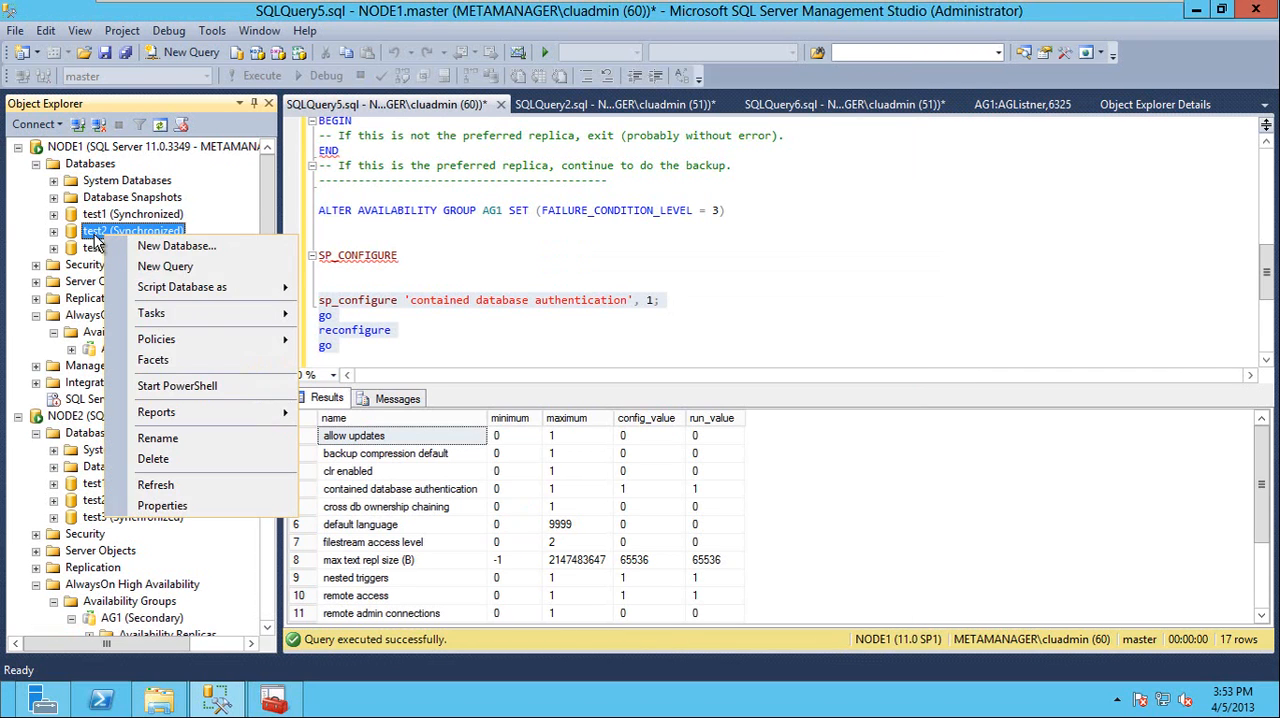
pyautogui.doubleClick(96, 234)
pyautogui.doubleClick(120, 366)
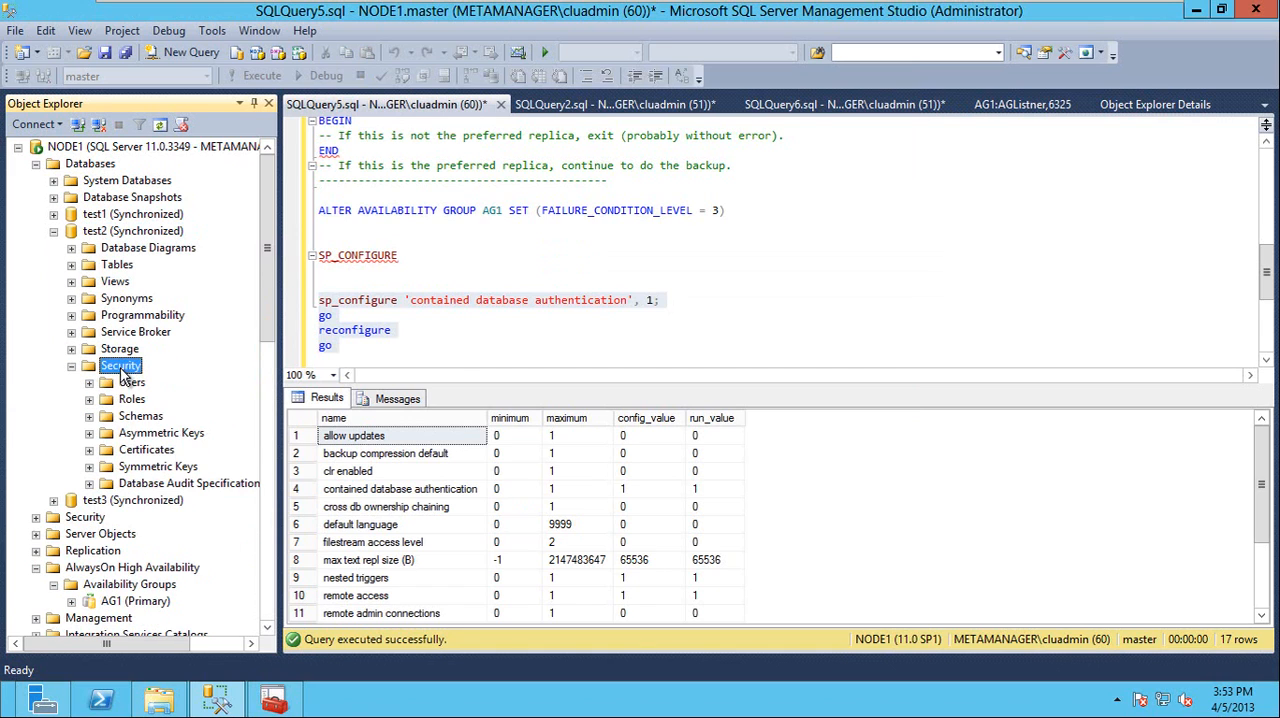
pyautogui.doubleClick(132, 382)
pyautogui.rightClick(136, 381)
pyautogui.click(225, 402)
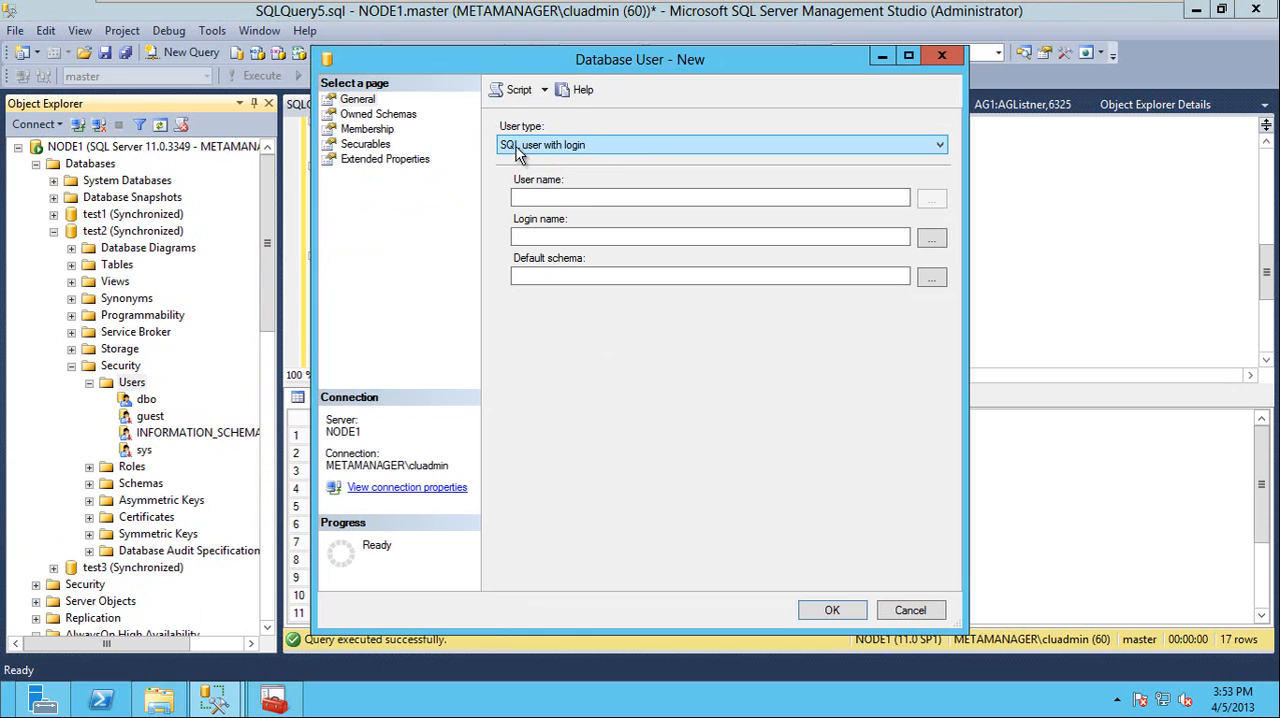
pyautogui.click(595, 146)
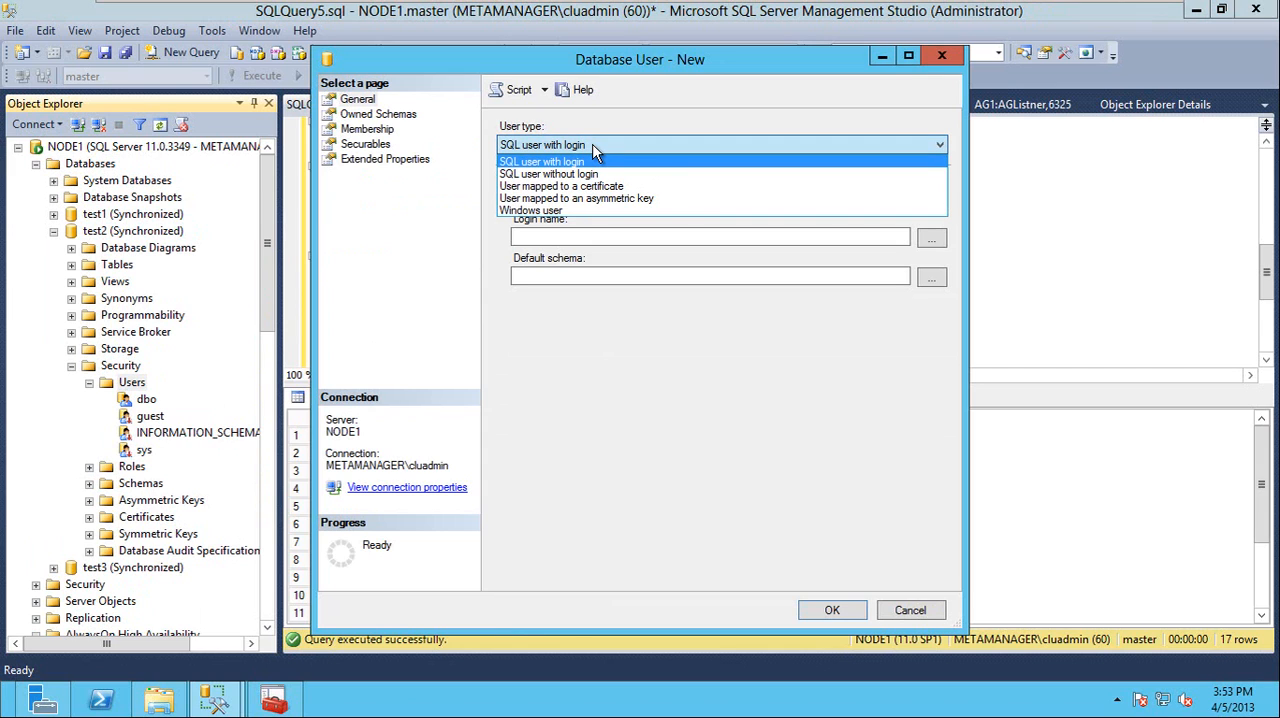
pyautogui.press('Escape')
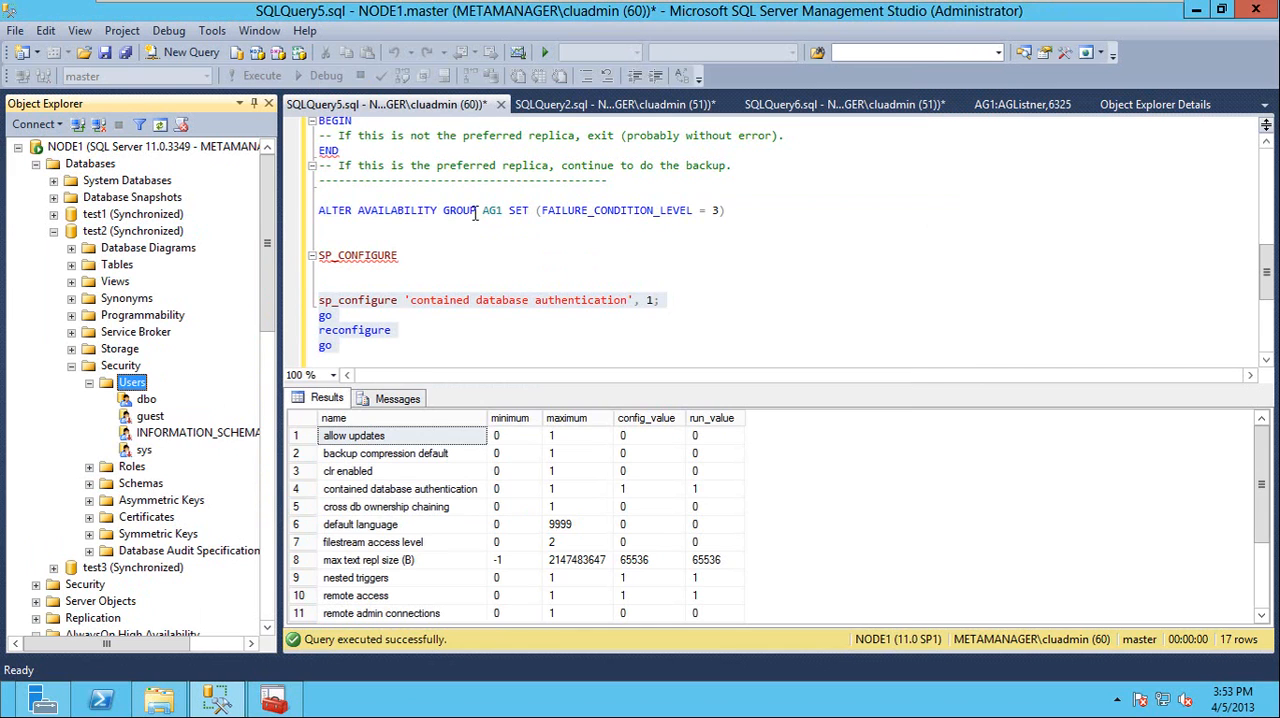
# Collapse test2 and start a new user in NODE1's test1 database, keeping the type SQL user with password
pyautogui.click(71, 365)
pyautogui.click(53, 232)
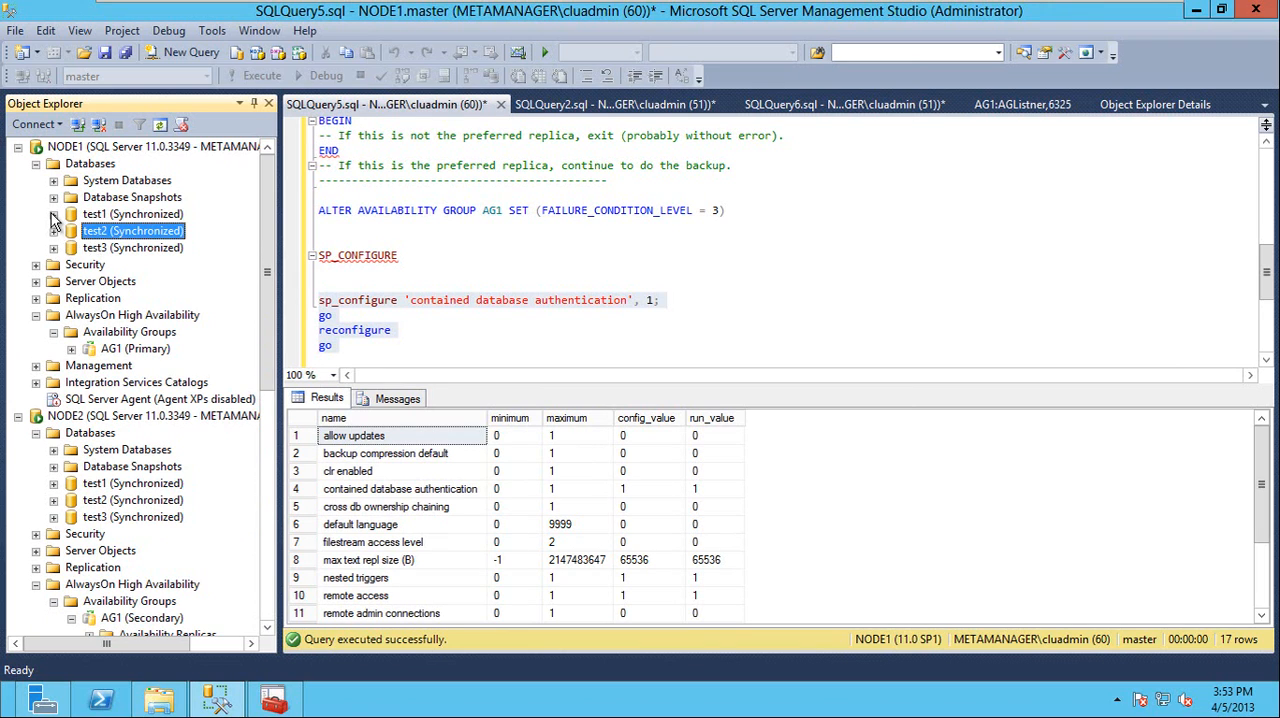
pyautogui.click(53, 214)
pyautogui.rightClick(143, 371)
pyautogui.click(188, 374)
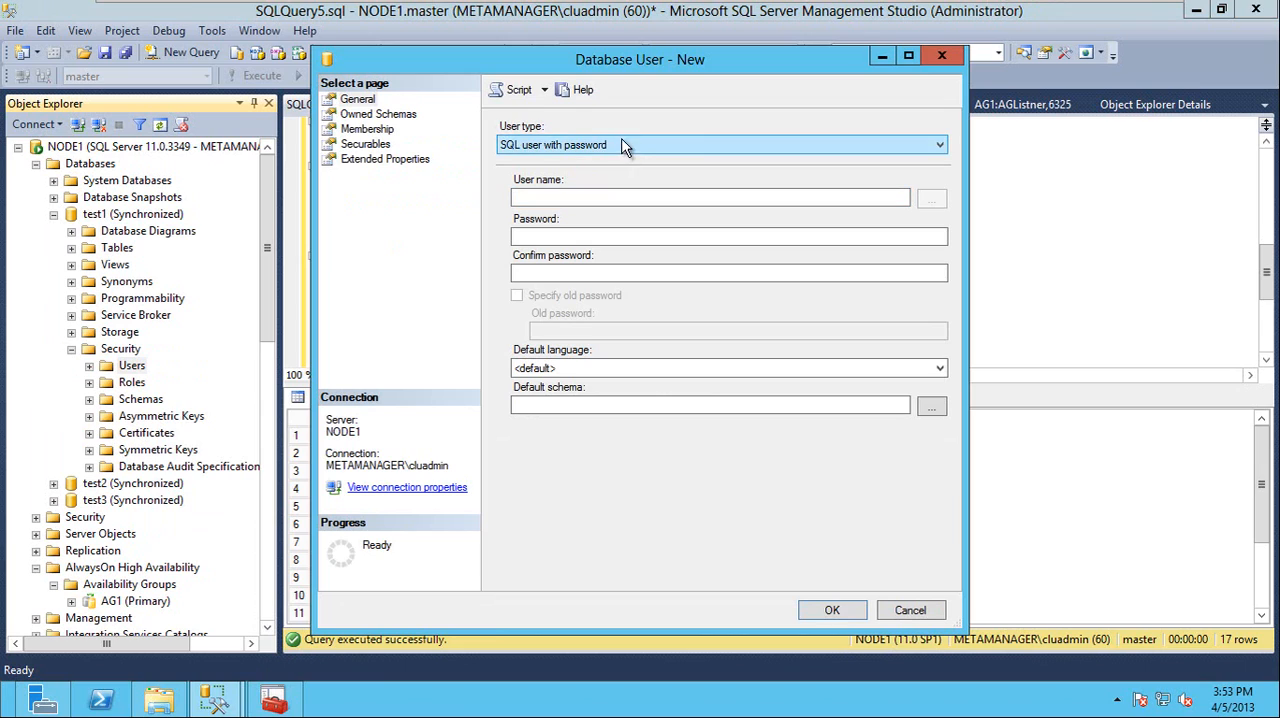
pyautogui.click(618, 145)
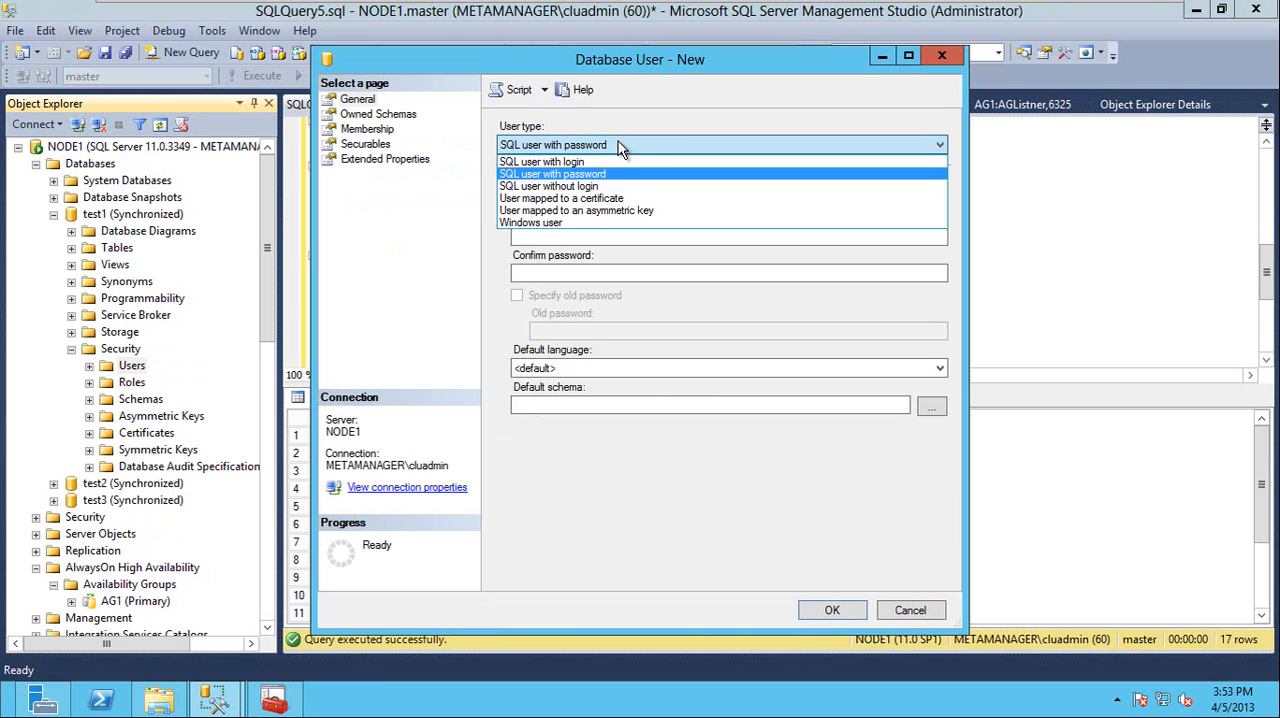
pyautogui.click(619, 141)
# Name the new test1 user contained_user, then enter and confirm the account password
pyautogui.click(542, 196)
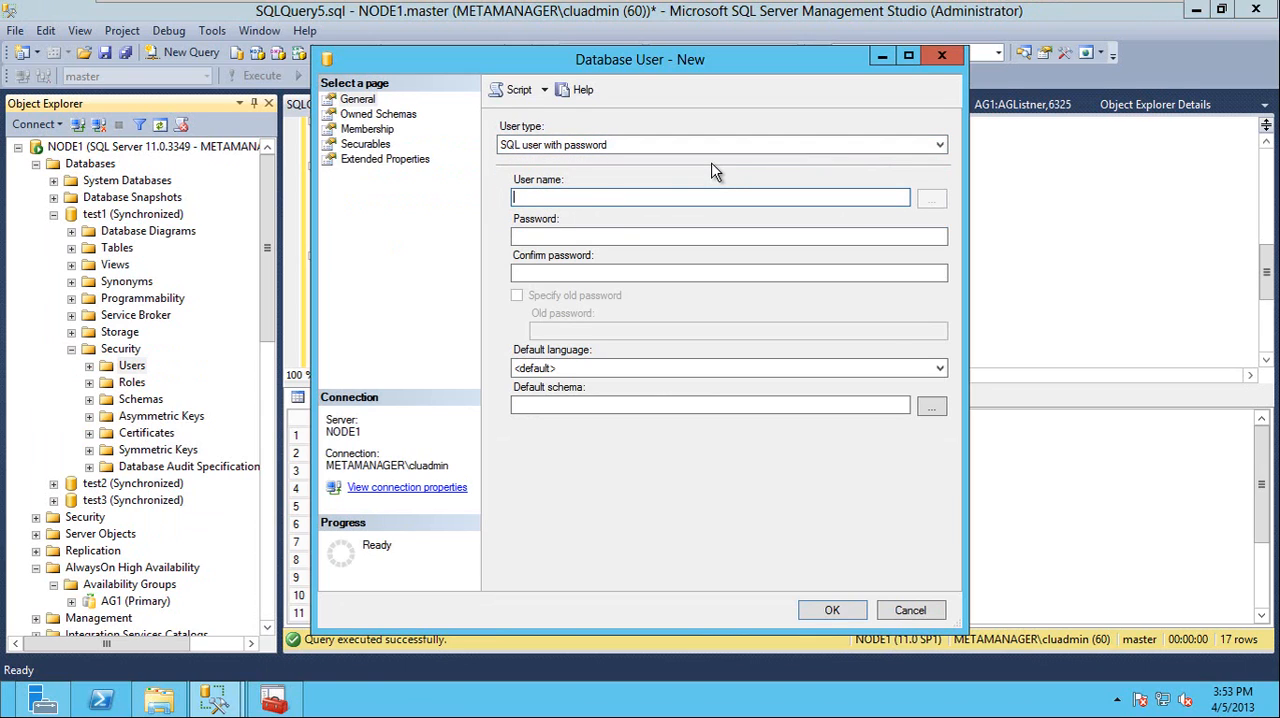
pyautogui.write('contained_user')
pyautogui.click(633, 237)
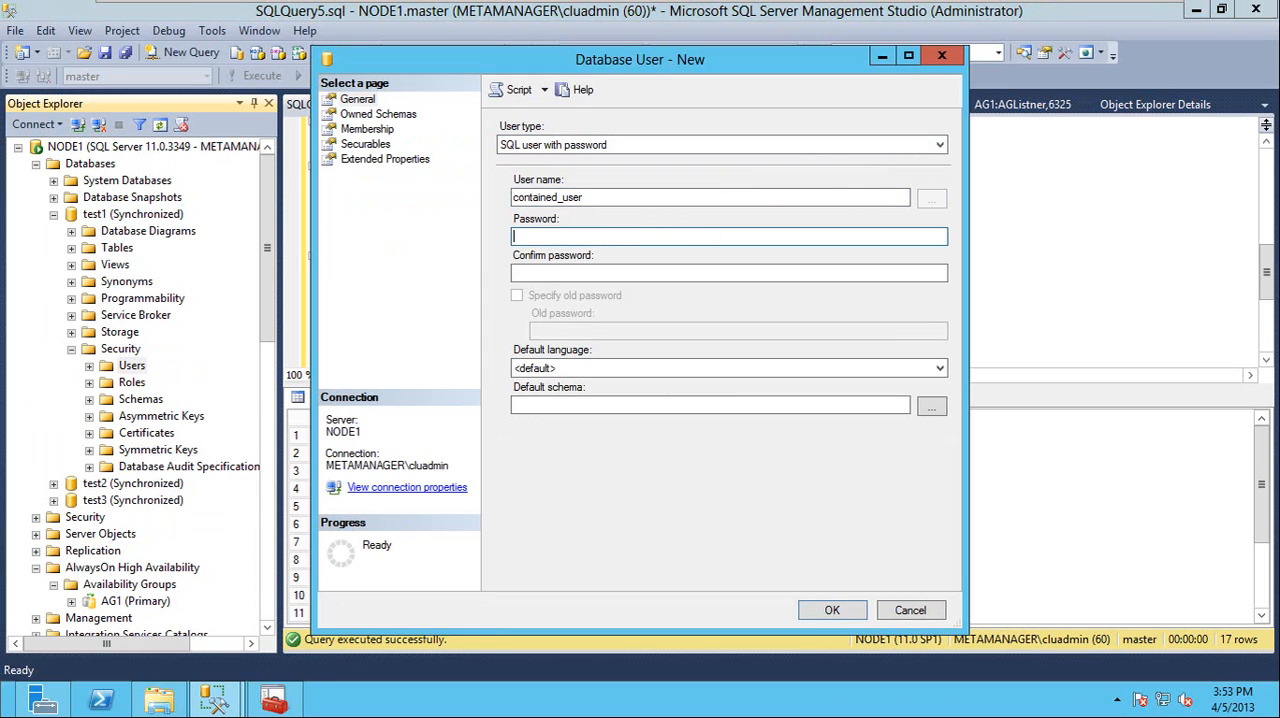
pyautogui.press('Tab')
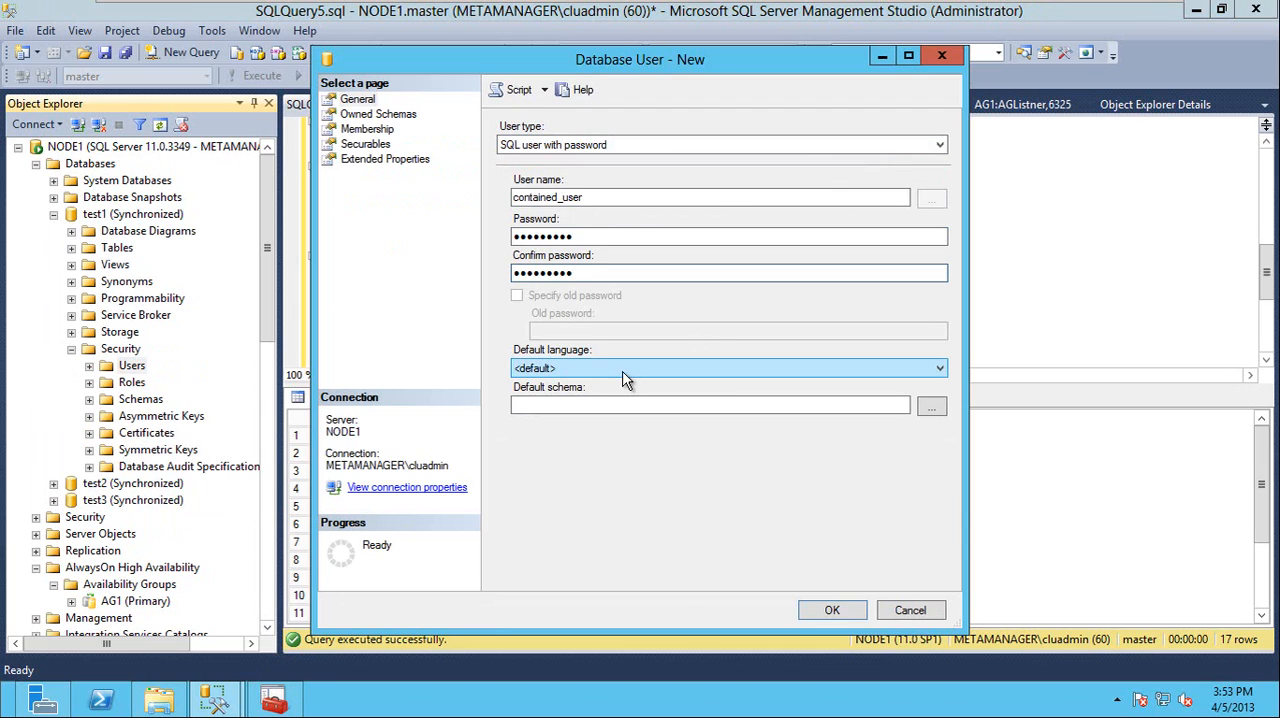
# Give the new user ownership of the db_datareader schema, create it, and list the users of NODE1's test1 database
pyautogui.click(395, 115)
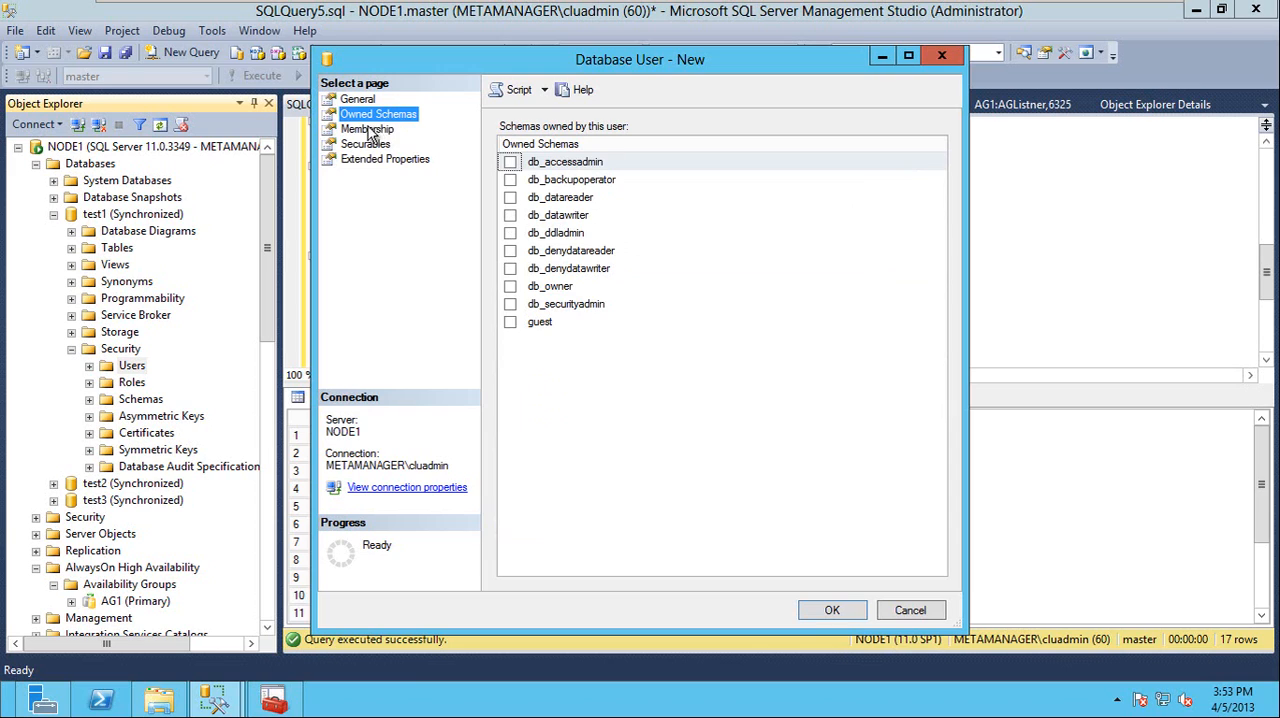
pyautogui.click(511, 199)
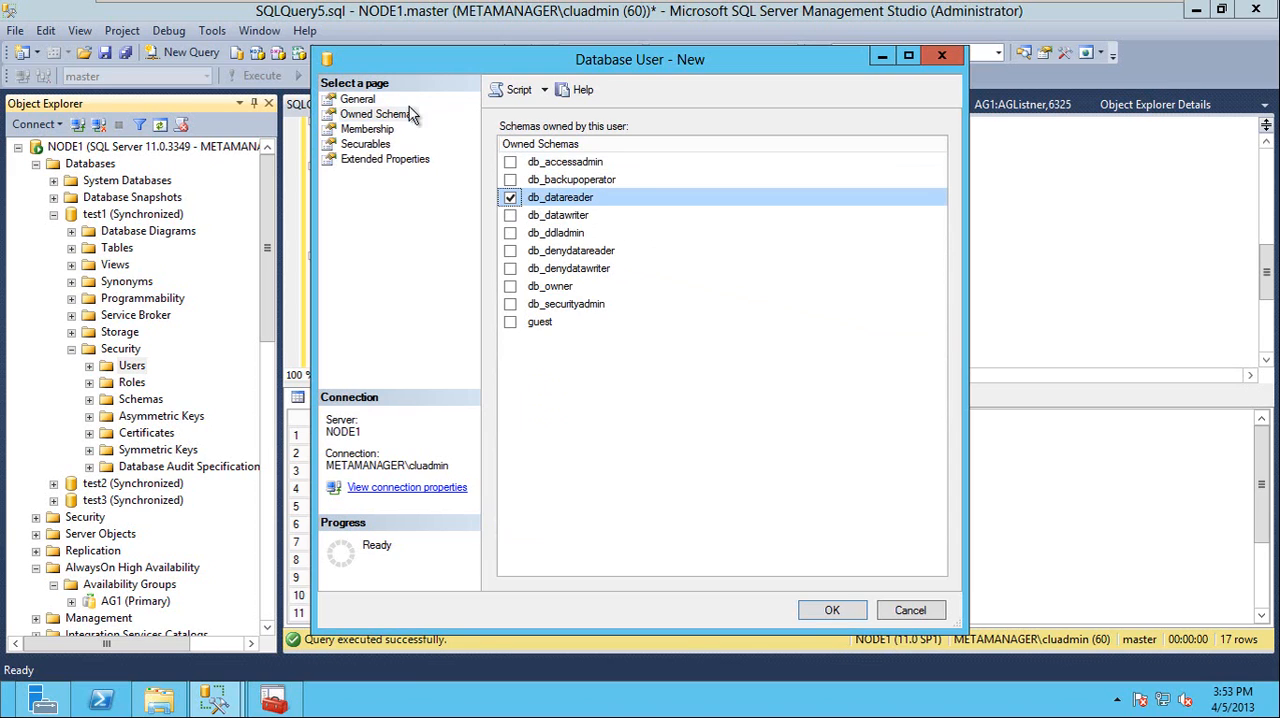
pyautogui.click(377, 131)
pyautogui.click(377, 145)
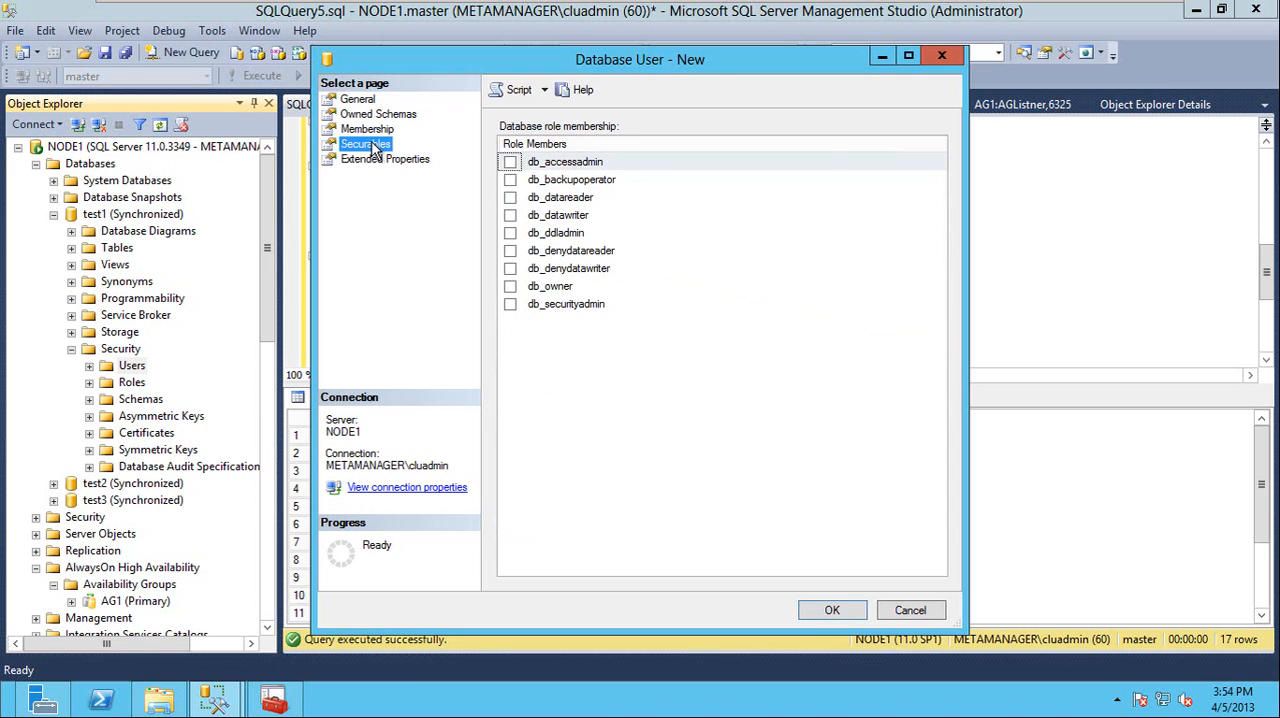
pyautogui.click(377, 115)
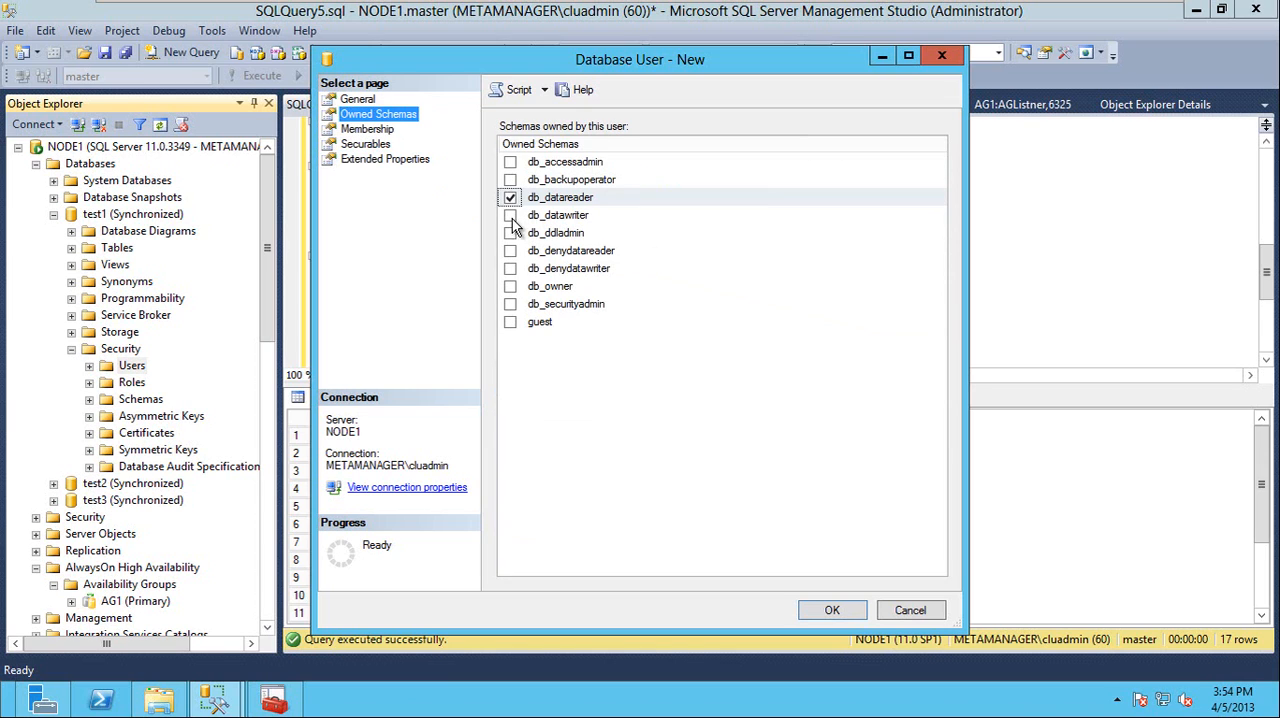
pyautogui.click(830, 611)
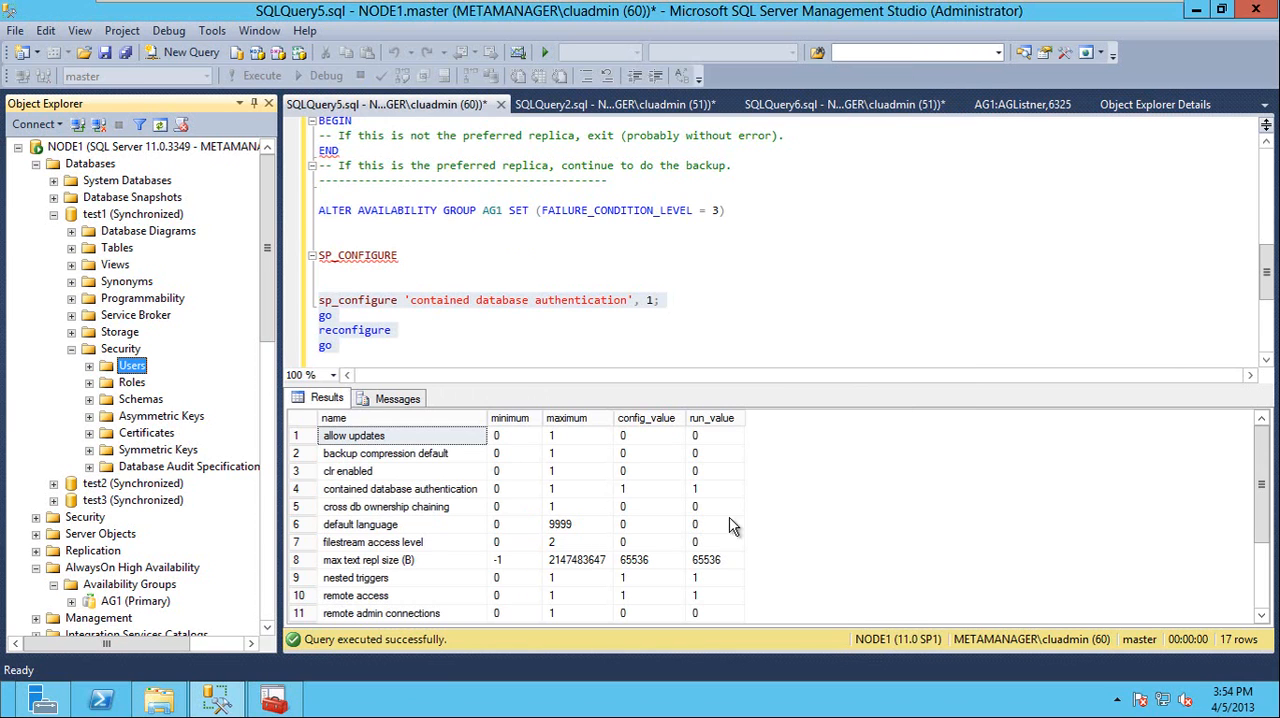
pyautogui.doubleClick(131, 366)
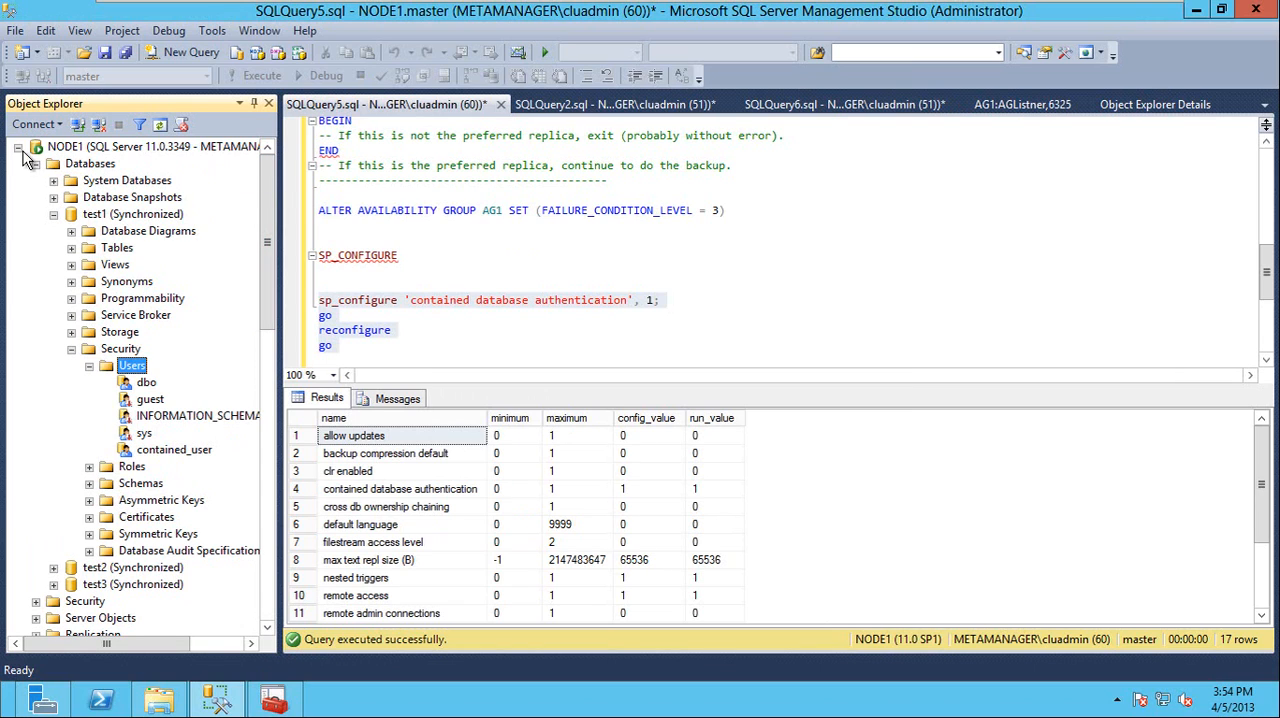
pyautogui.click(45, 125)
pyautogui.click(50, 140)
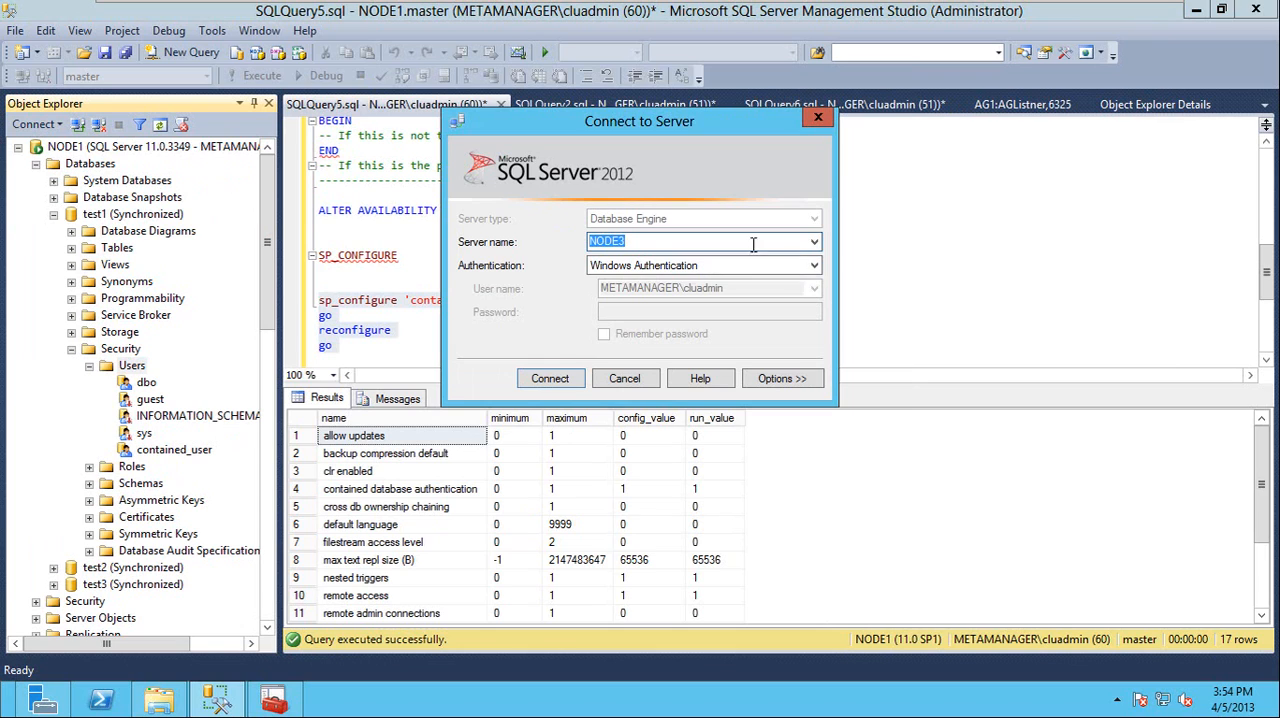
pyautogui.click(648, 237)
pyautogui.click(625, 378)
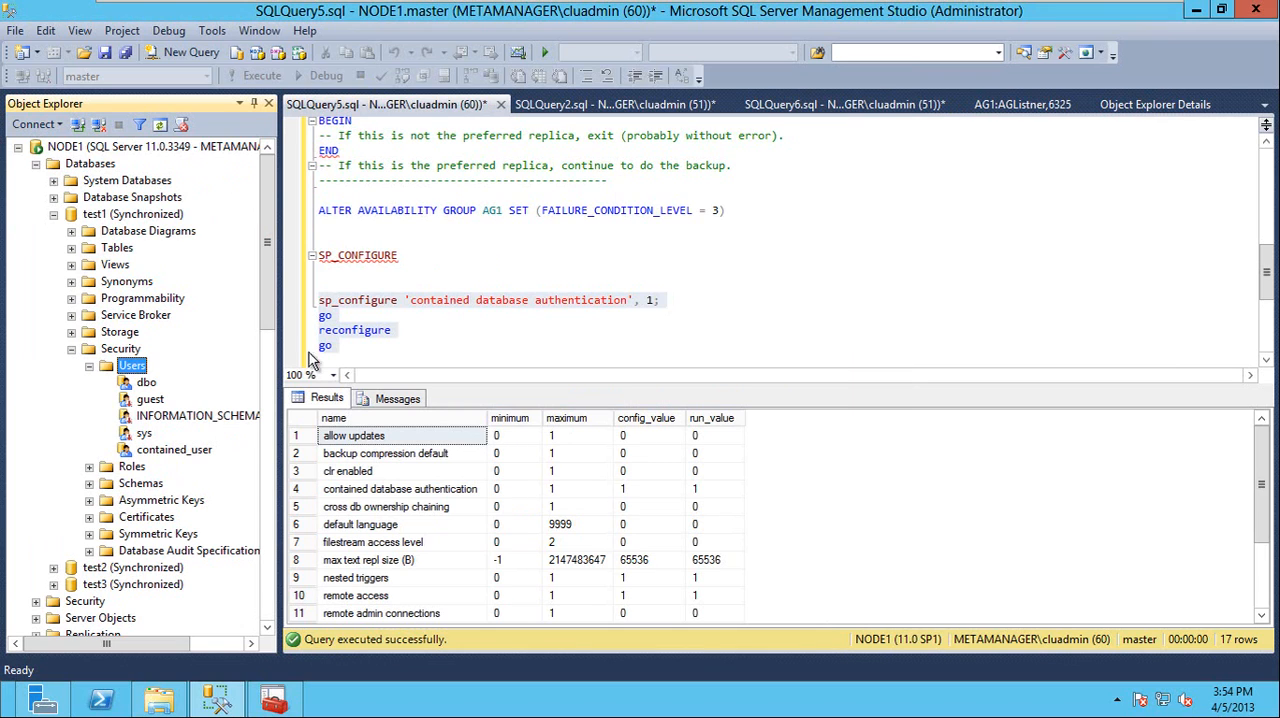
# Collapse test1, then expand and refresh NODE1's server-level logins to check them for contained_user
pyautogui.click(53, 214)
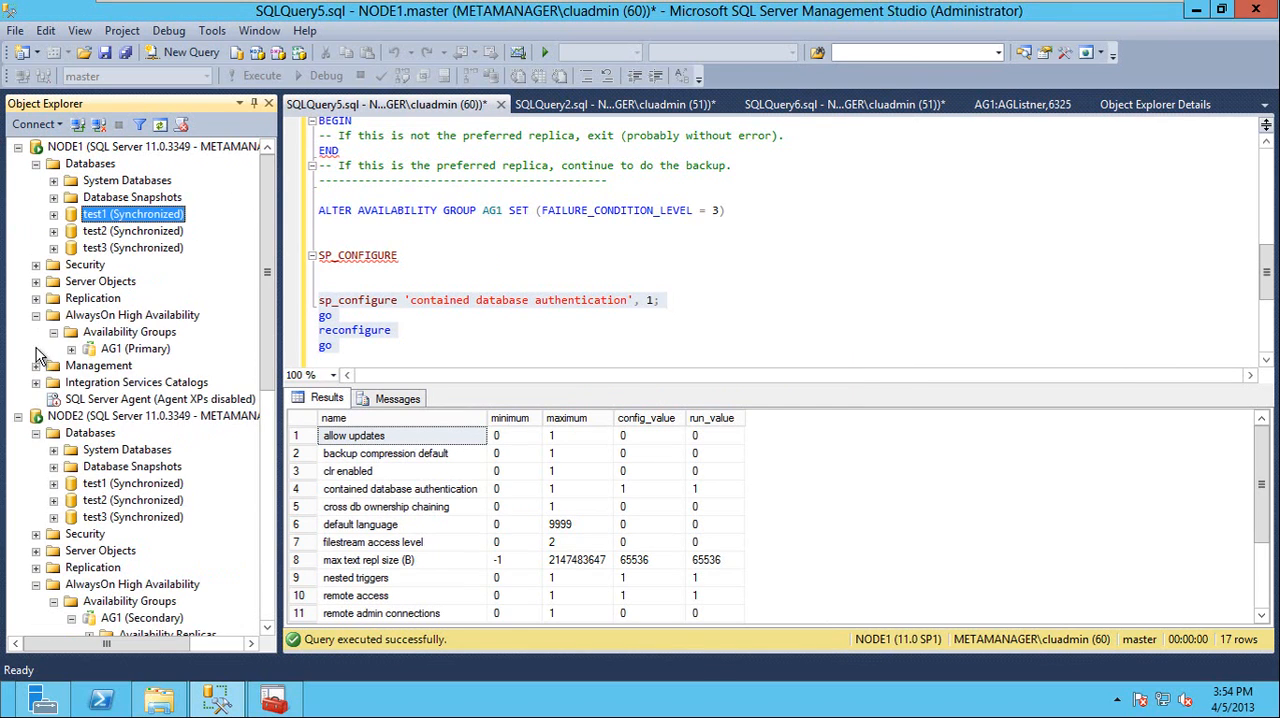
pyautogui.click(36, 265)
pyautogui.click(53, 281)
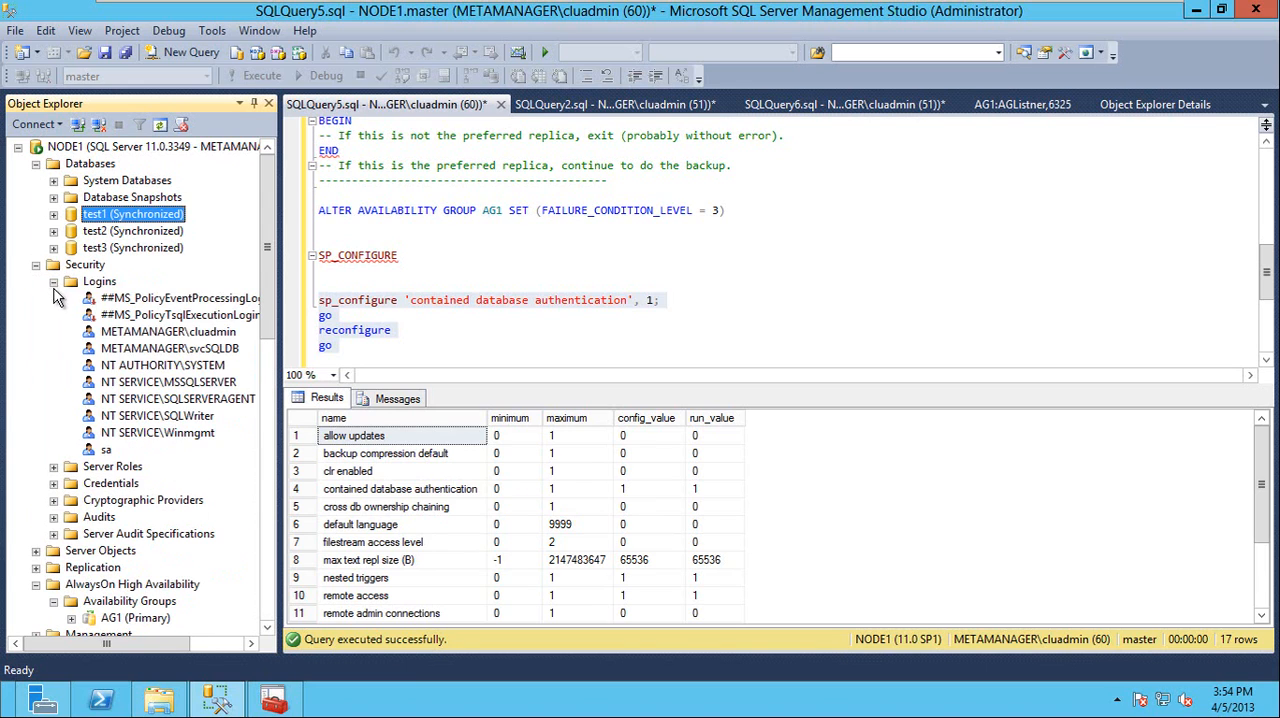
pyautogui.click(100, 281)
pyautogui.rightClick(100, 281)
pyautogui.click(153, 395)
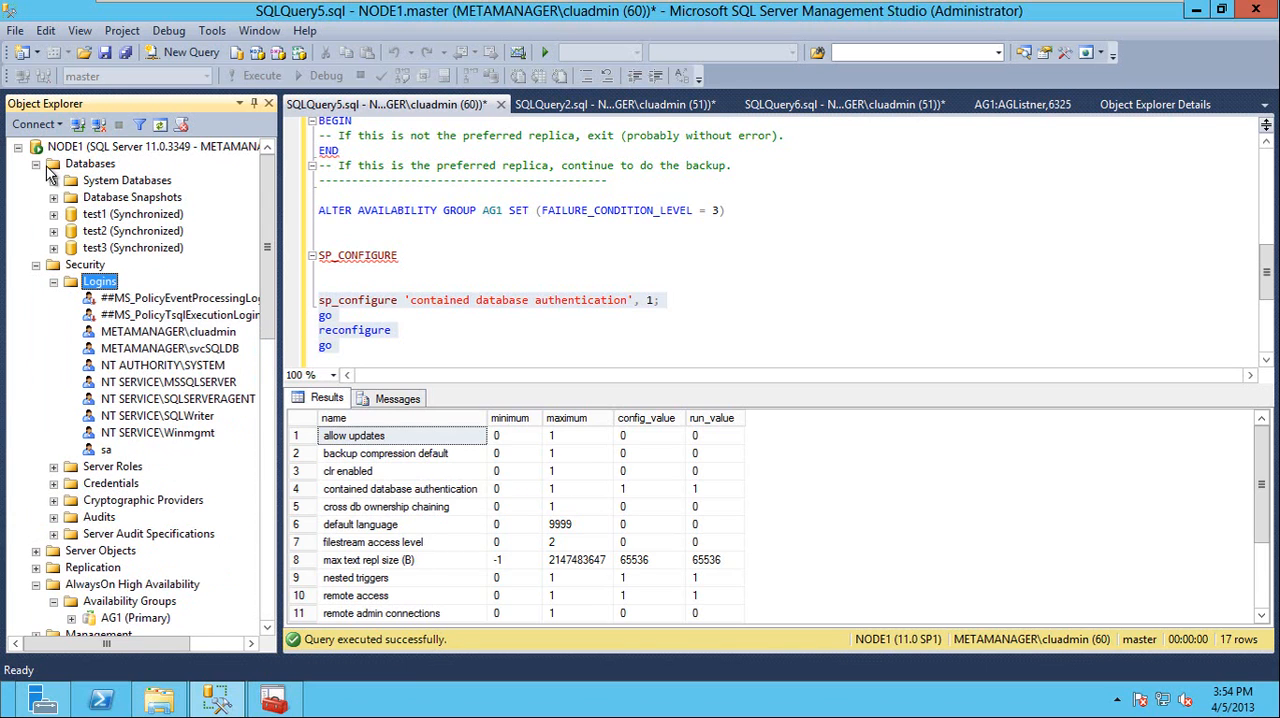
# Try to connect to NODE1's database engine using SQL Server Authentication as contained_user with the account password
pyautogui.click(58, 124)
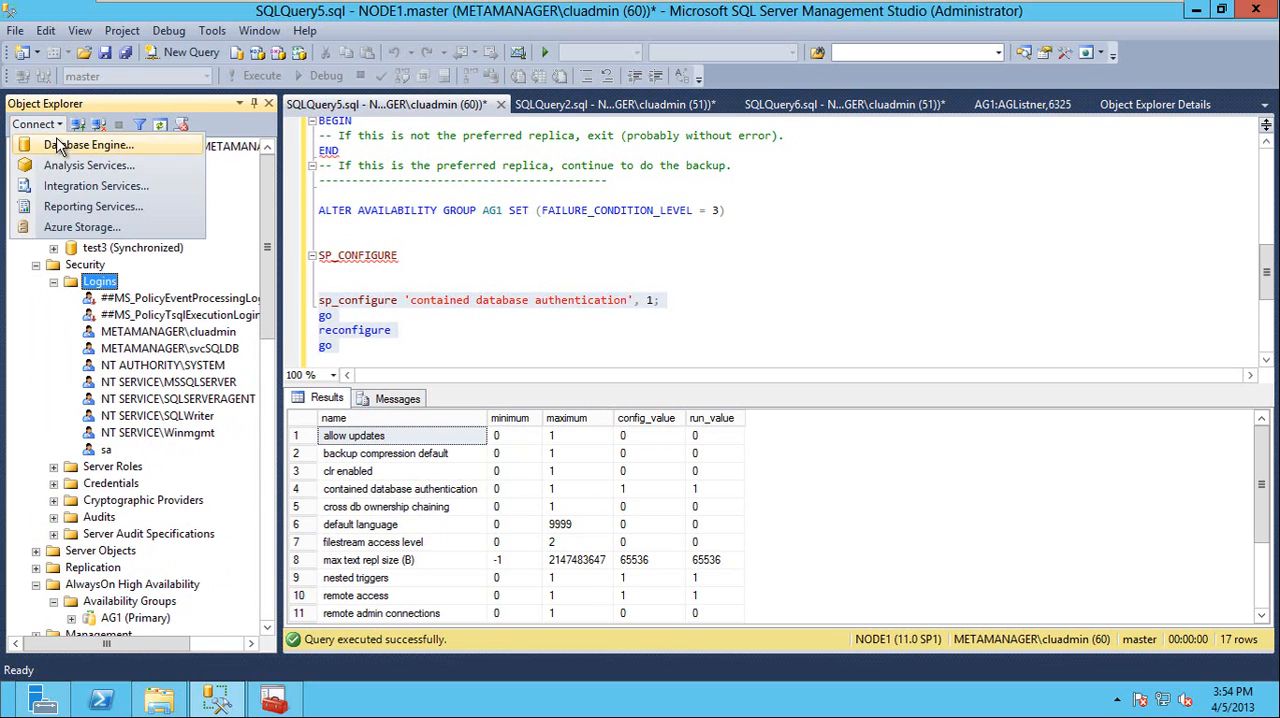
pyautogui.click(52, 146)
pyautogui.write('NODE3')
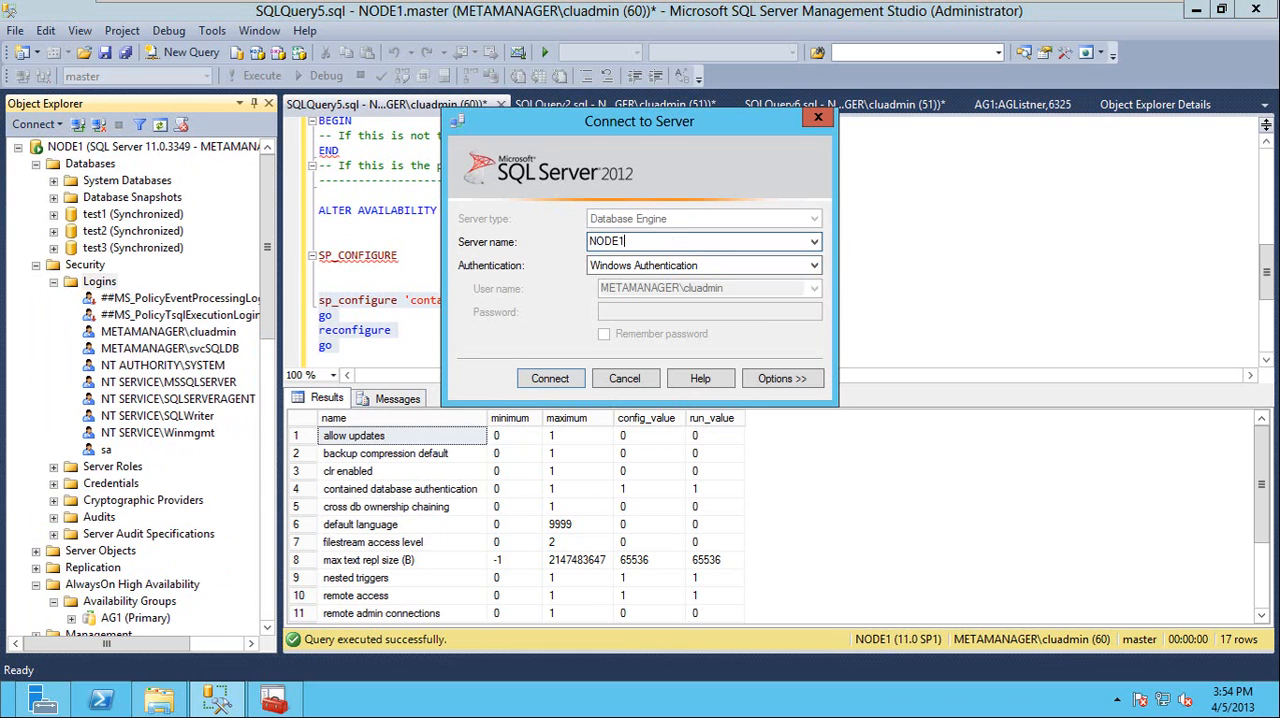
pyautogui.click(655, 266)
pyautogui.click(647, 292)
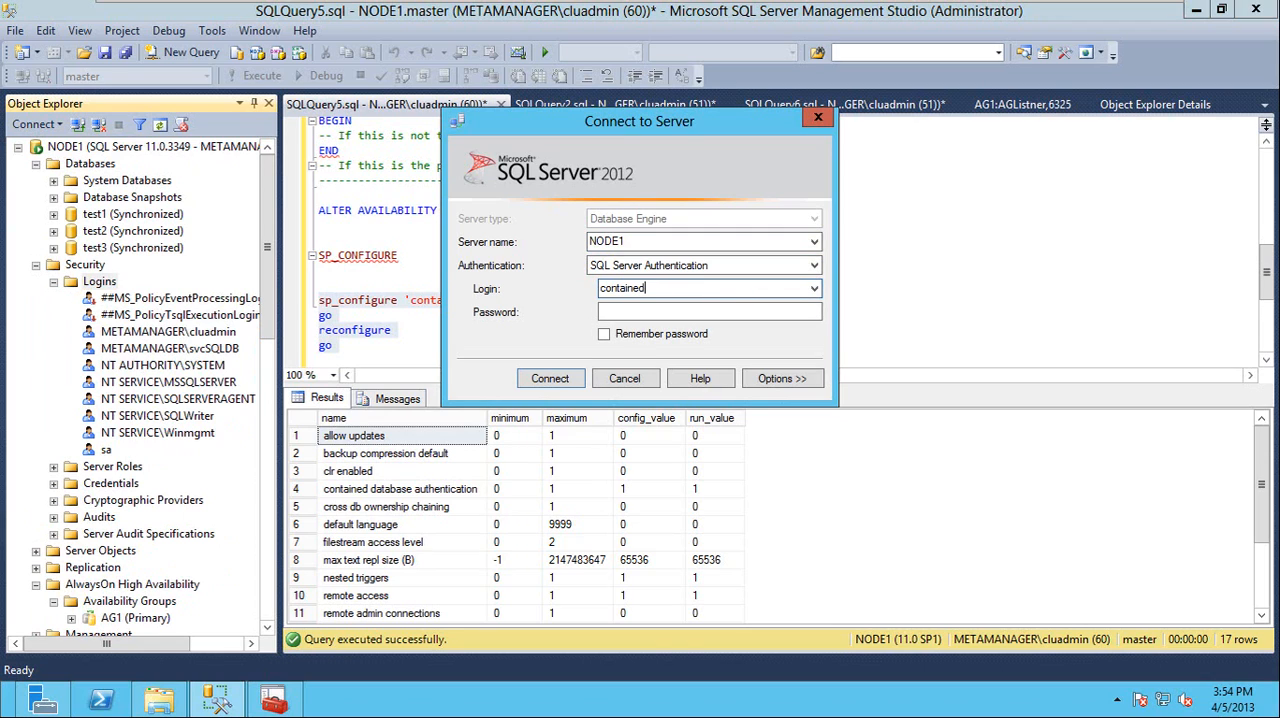
pyautogui.press('Tab')
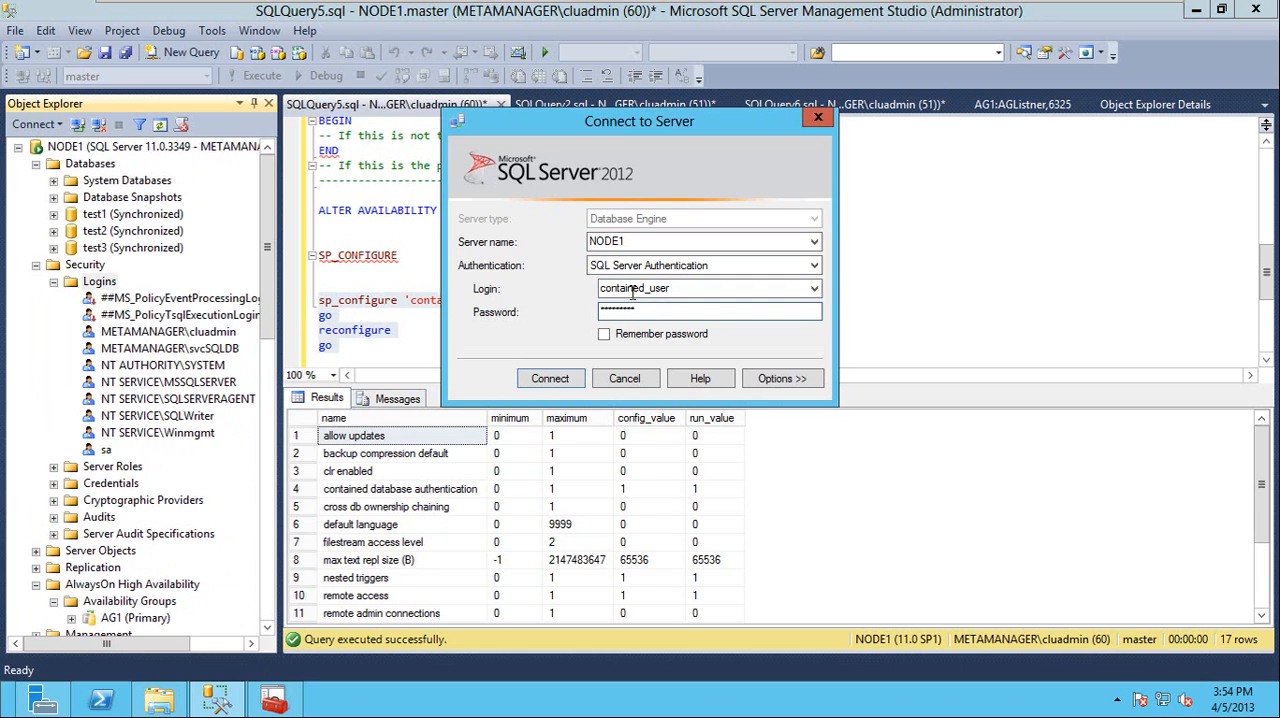
pyautogui.click(553, 379)
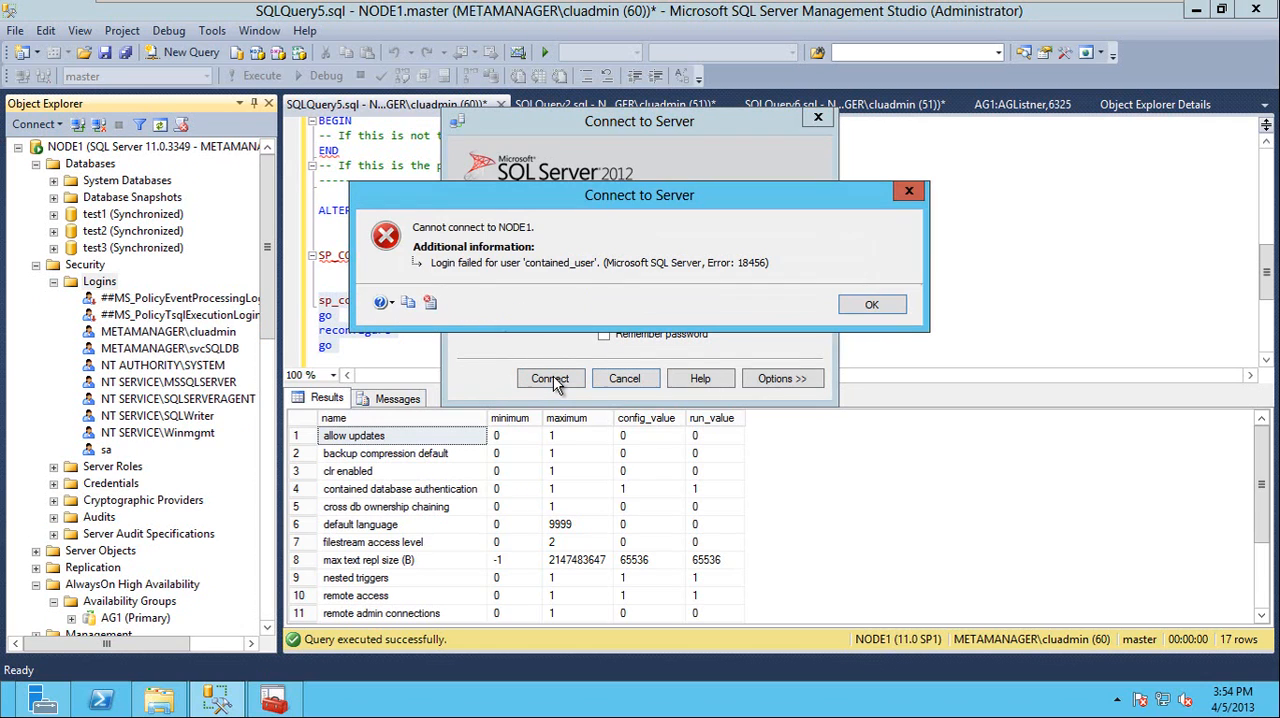
pyautogui.click(871, 305)
# Re-enter the account password for contained_user and open the additional connection options
pyautogui.click(663, 312)
pyautogui.moveTo(591, 308); pyautogui.dragTo(552, 309)
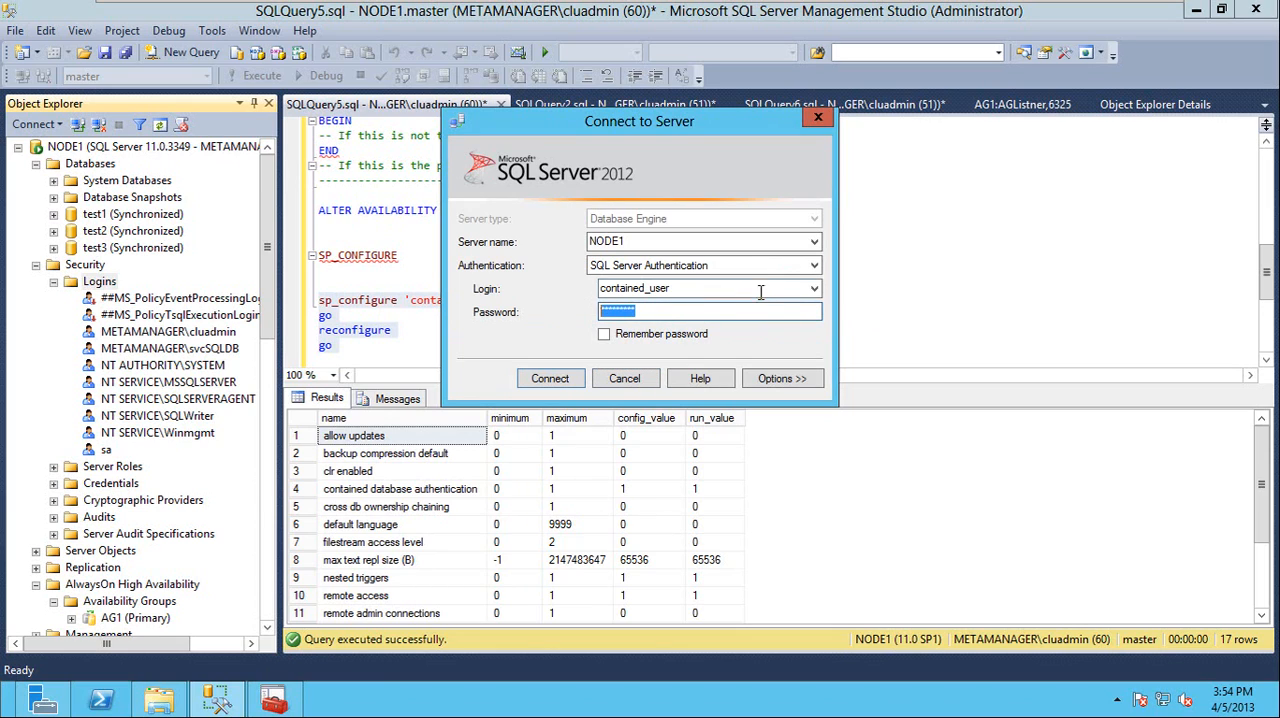
pyautogui.write('P')
pyautogui.click(770, 382)
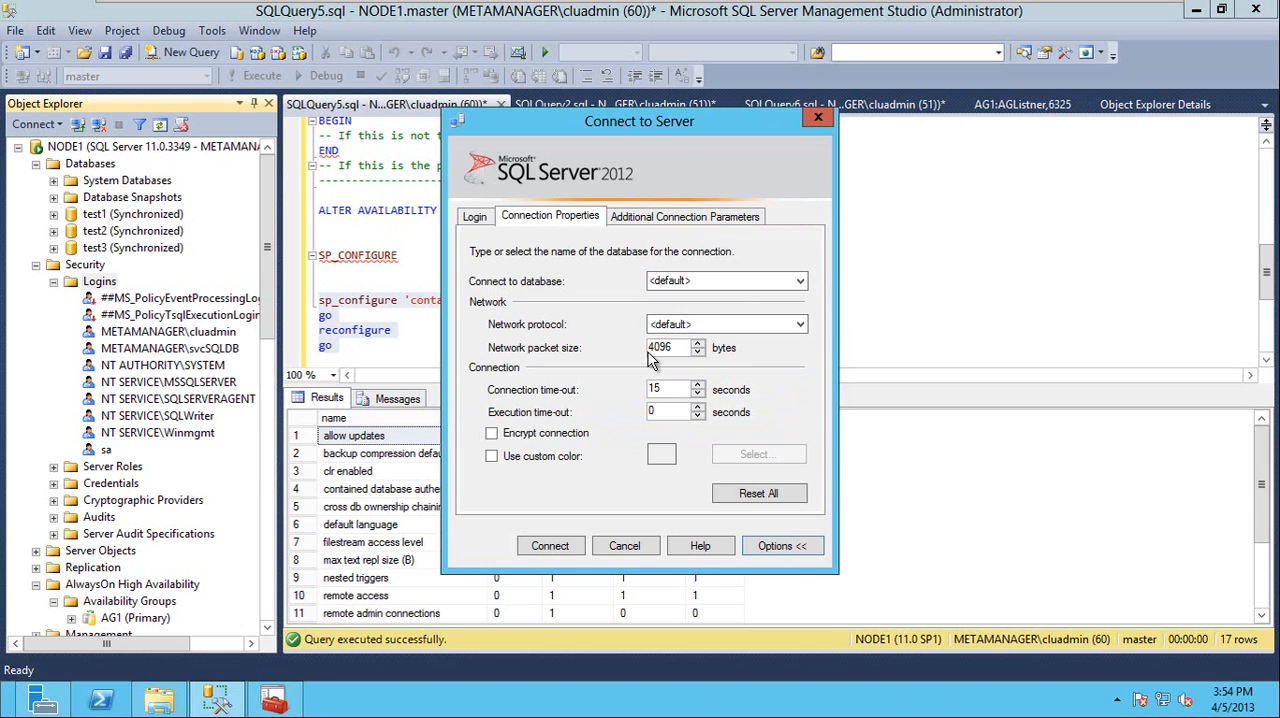
pyautogui.click(800, 281)
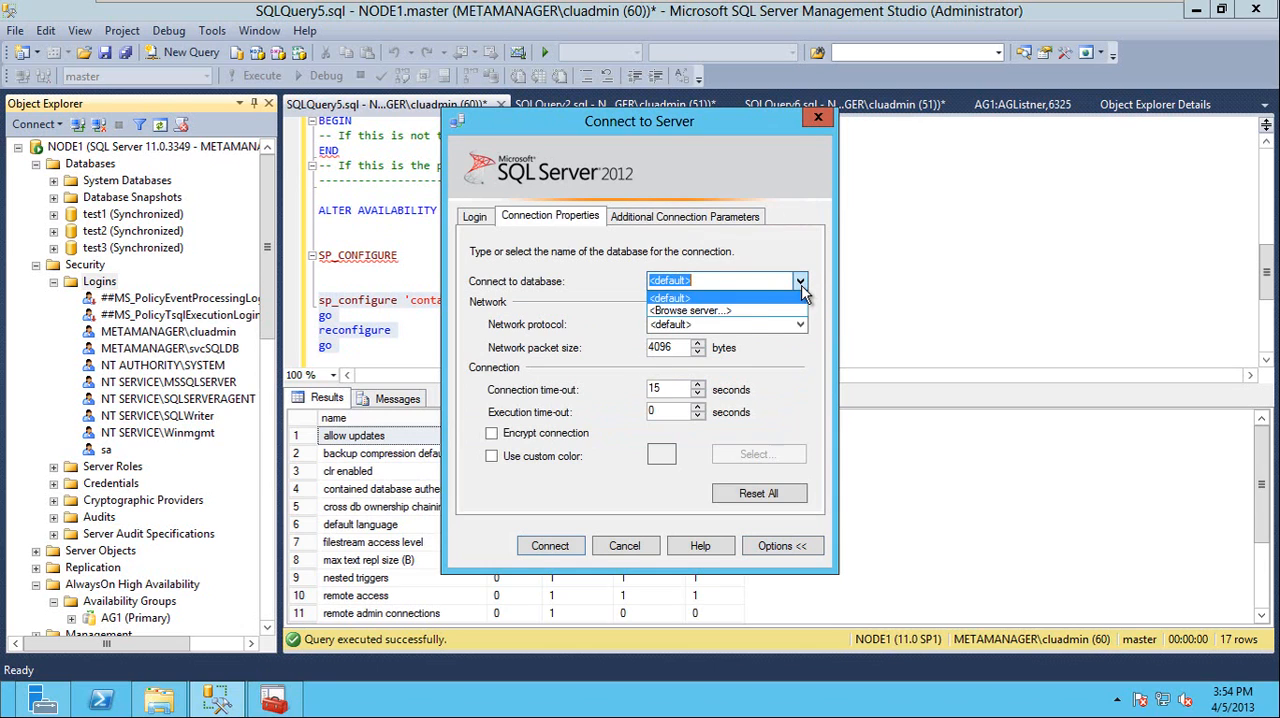
pyautogui.click(728, 306)
pyautogui.click(778, 378)
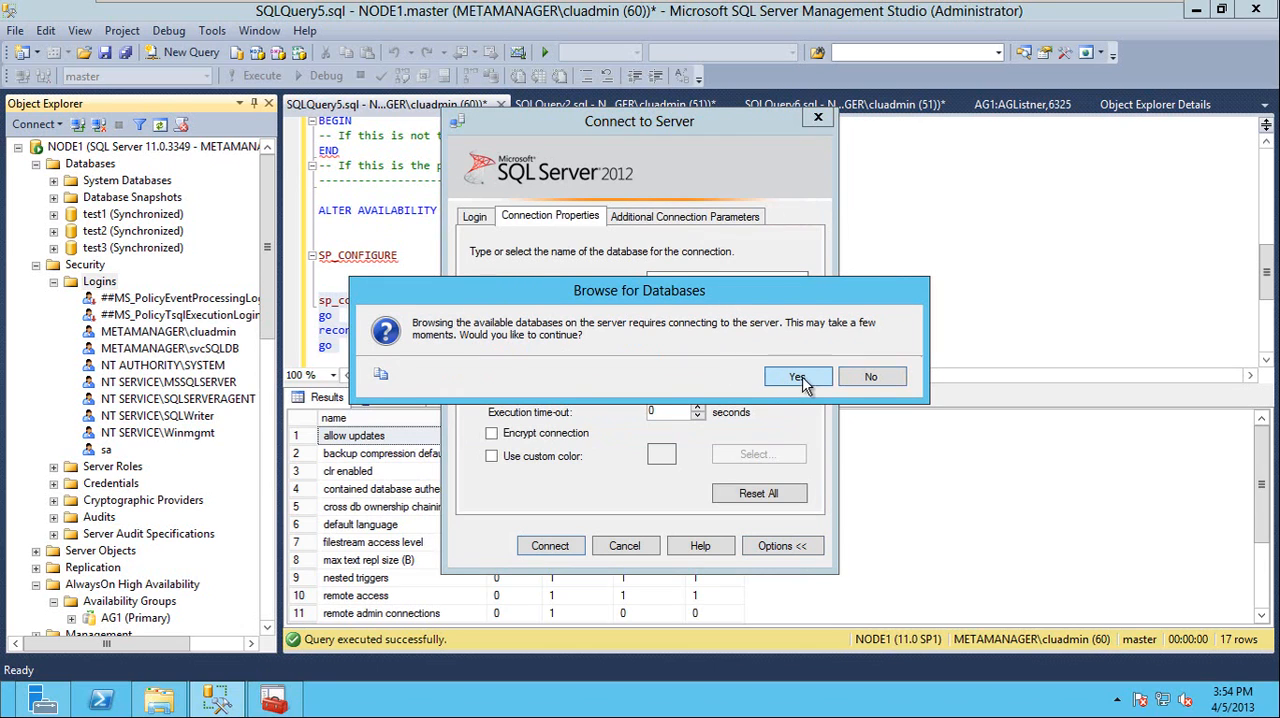
pyautogui.click(872, 390)
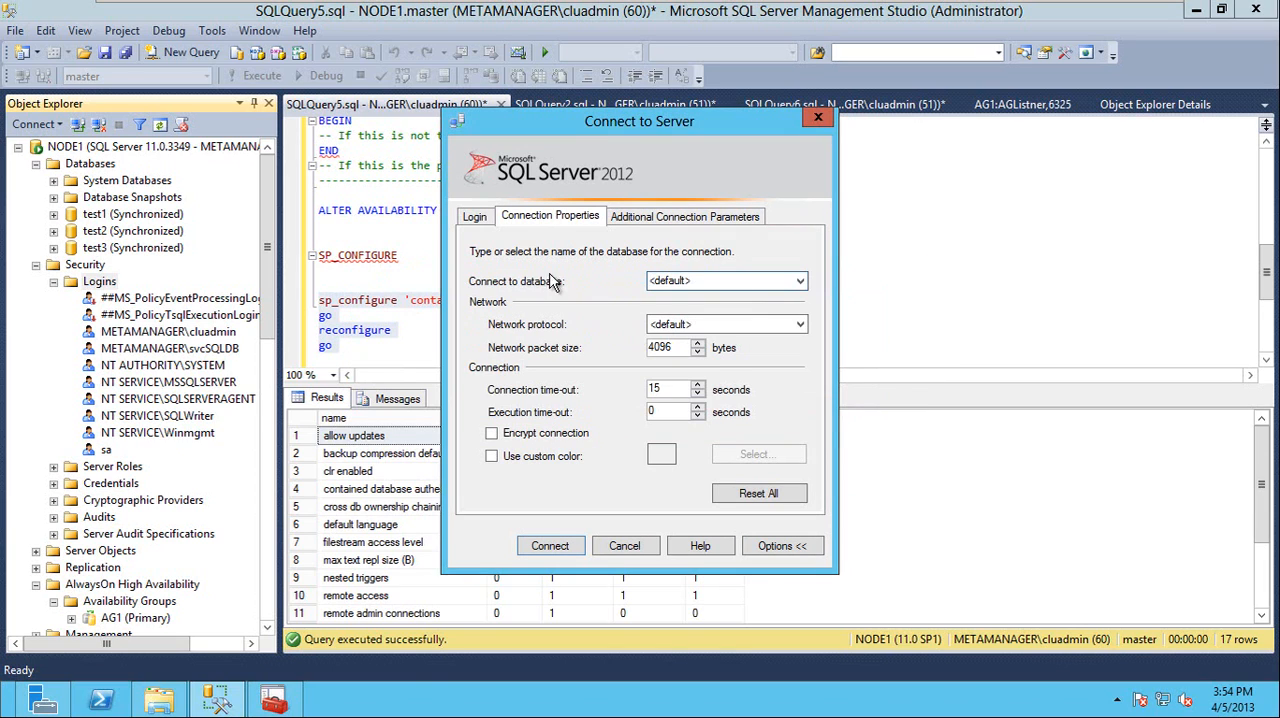
# Set the database to connect to as test1, connect to NODE1, and expand the databases available to contained_user
pyautogui.moveTo(646, 281); pyautogui.dragTo(627, 286)
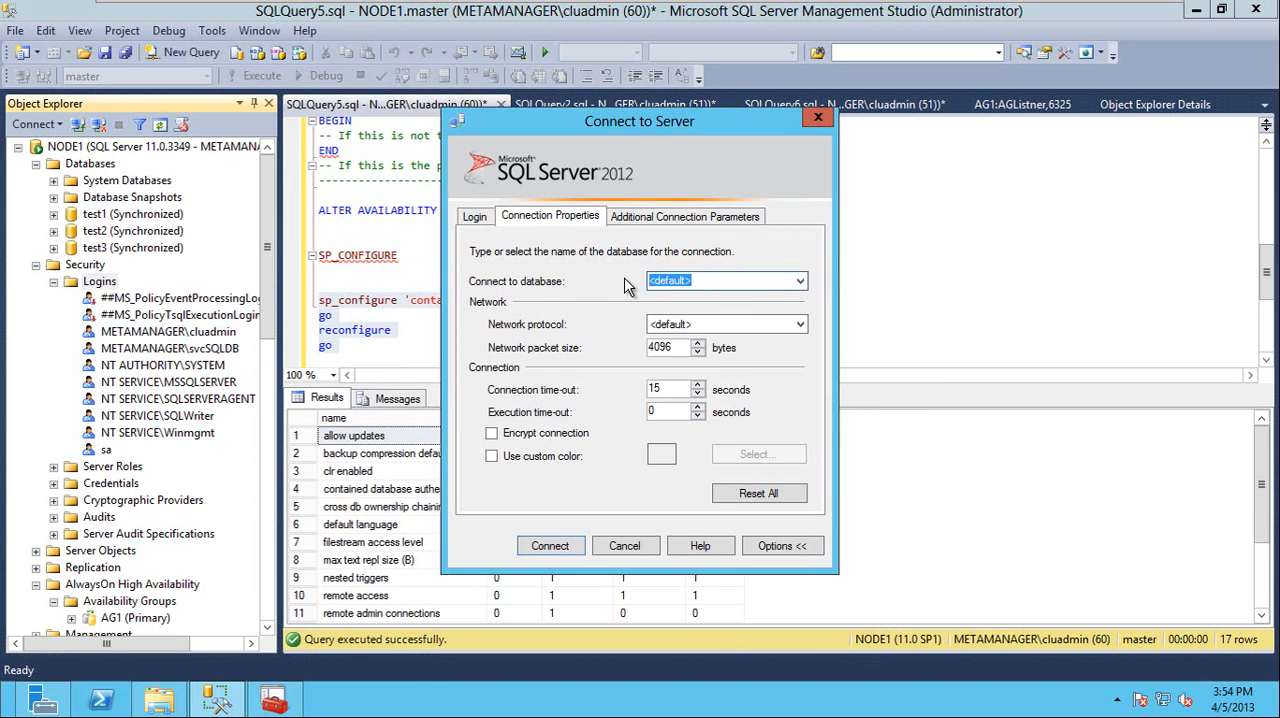
pyautogui.write('test1')
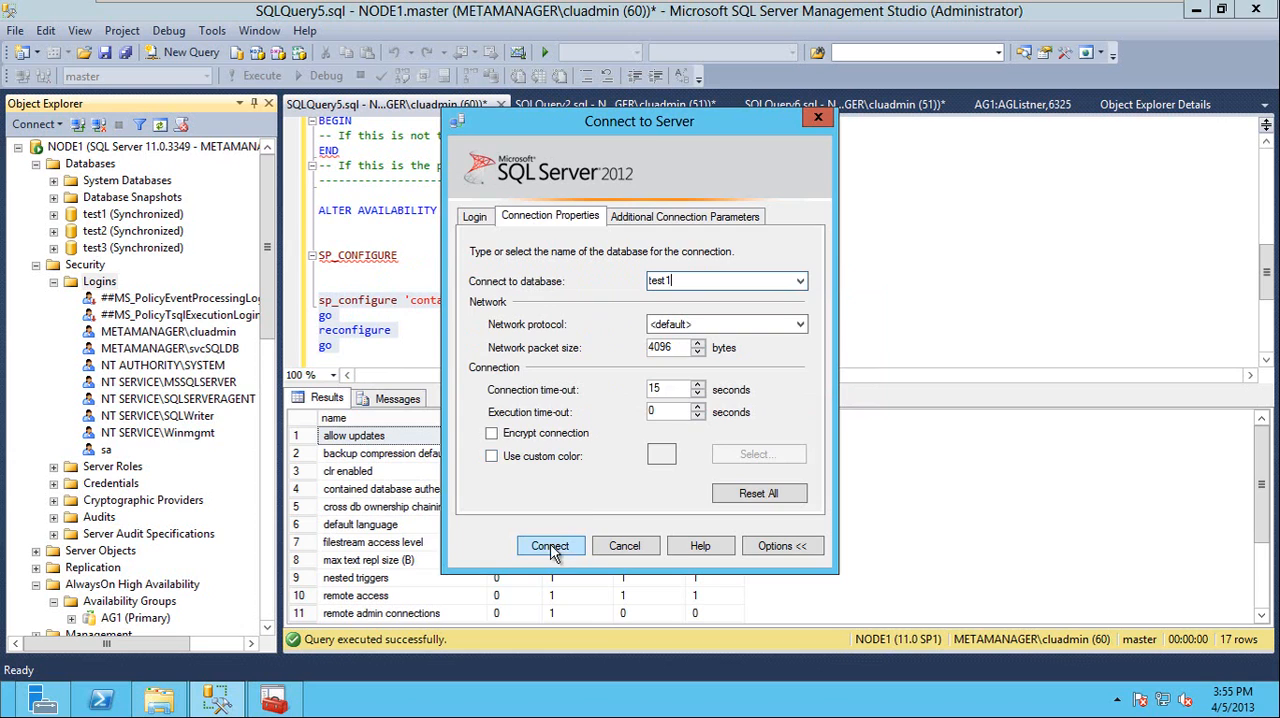
pyautogui.click(551, 546)
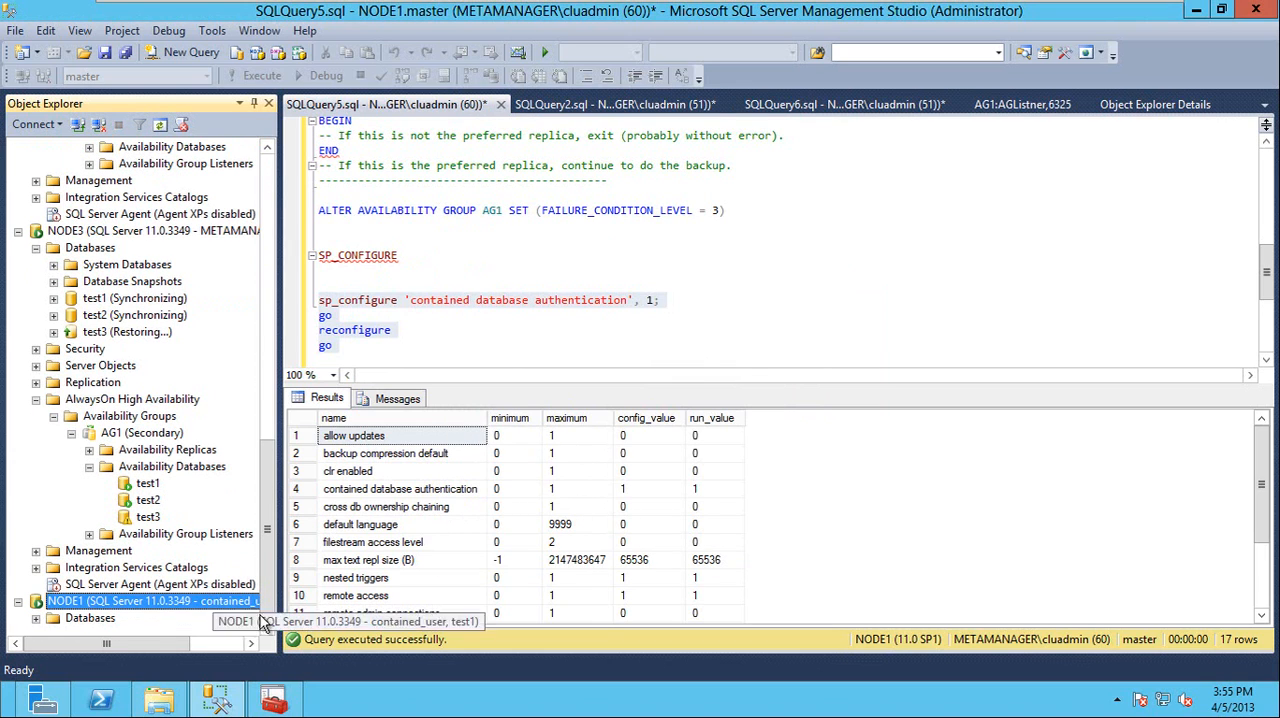
pyautogui.click(36, 618)
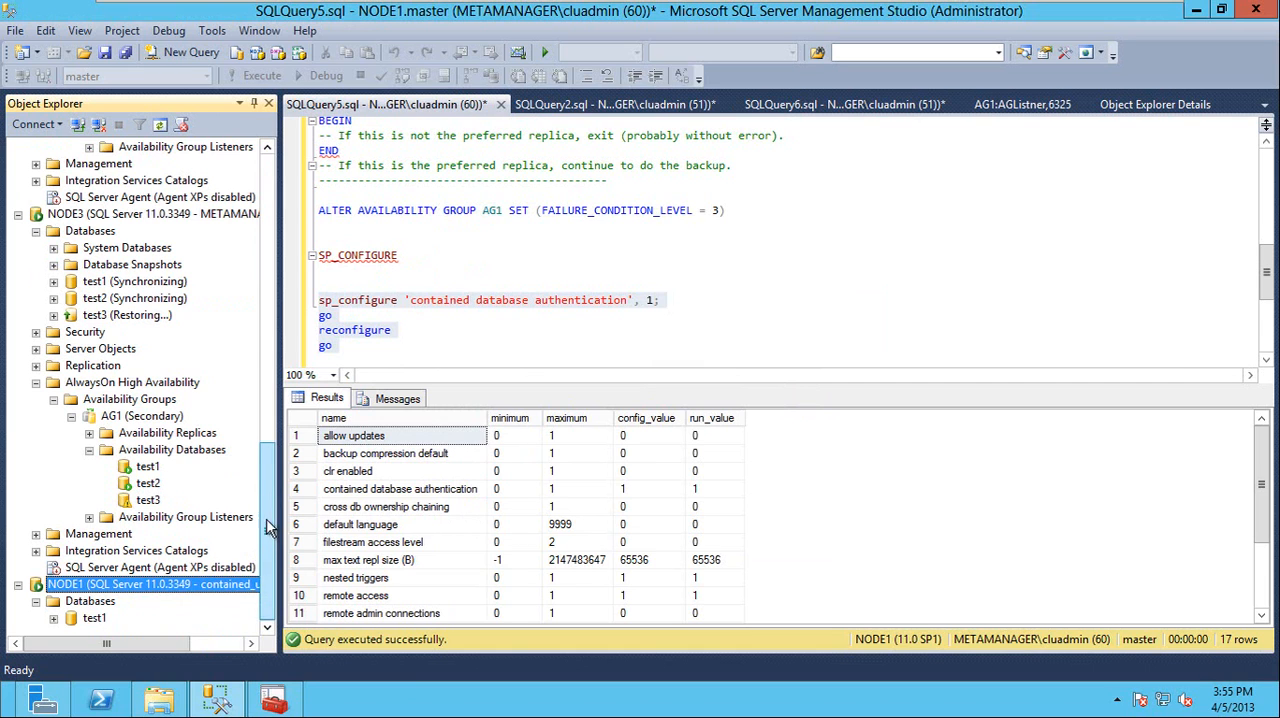
# Reopen the database engine connection form and review the test1 connection property and the contained_user login details for NODE1
pyautogui.moveTo(268, 530); pyautogui.dragTo(268, 494)
pyautogui.click(33, 124)
pyautogui.click(68, 141)
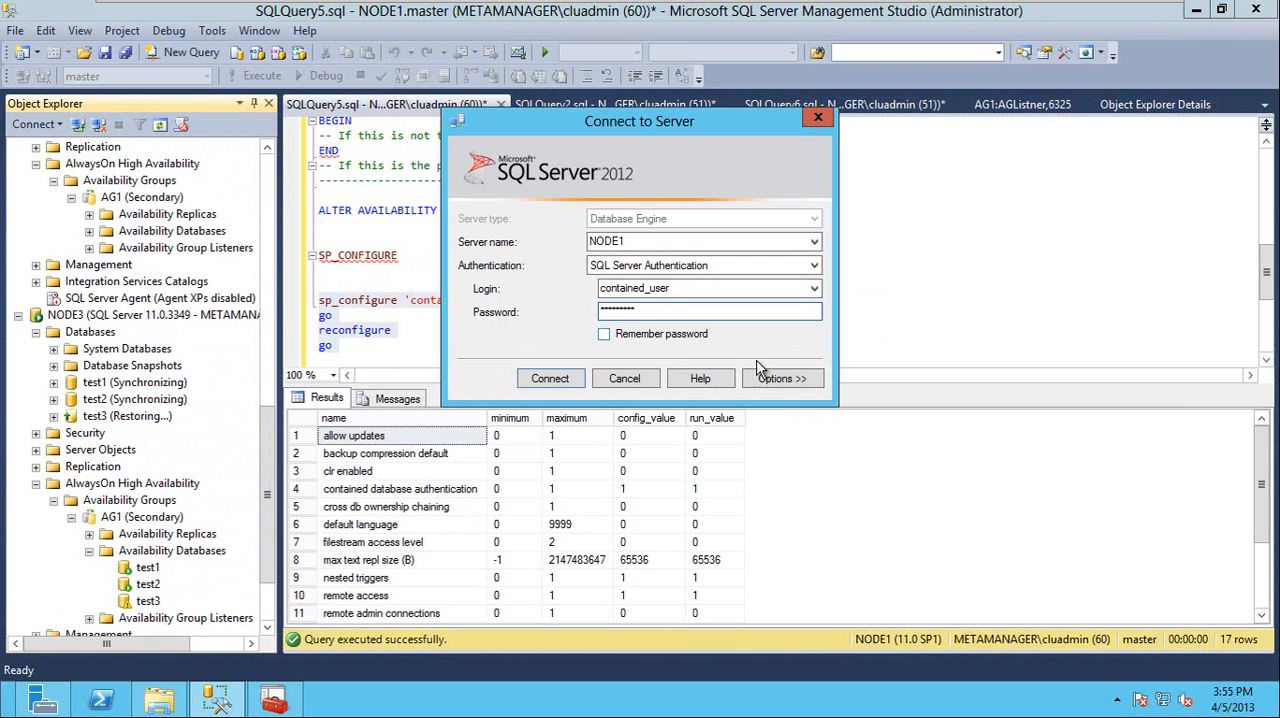
pyautogui.click(792, 378)
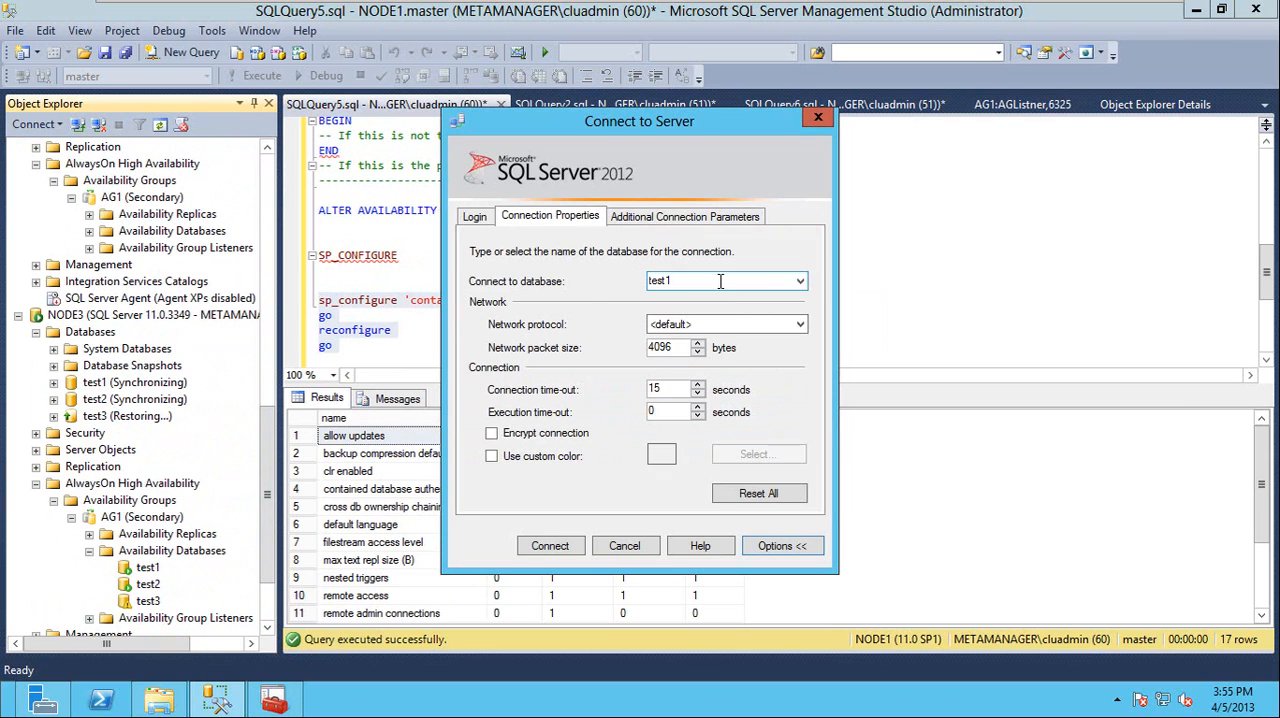
pyautogui.moveTo(720, 281); pyautogui.dragTo(586, 279)
pyautogui.click(476, 220)
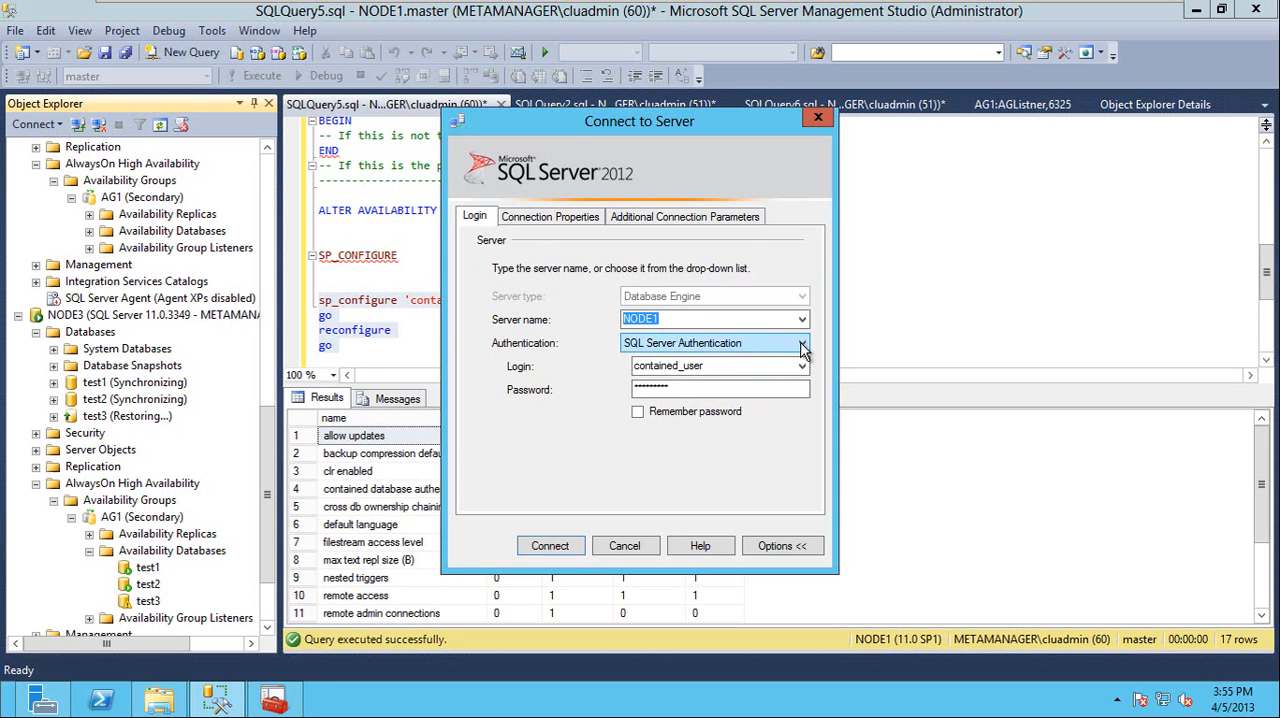
pyautogui.click(550, 216)
pyautogui.click(549, 545)
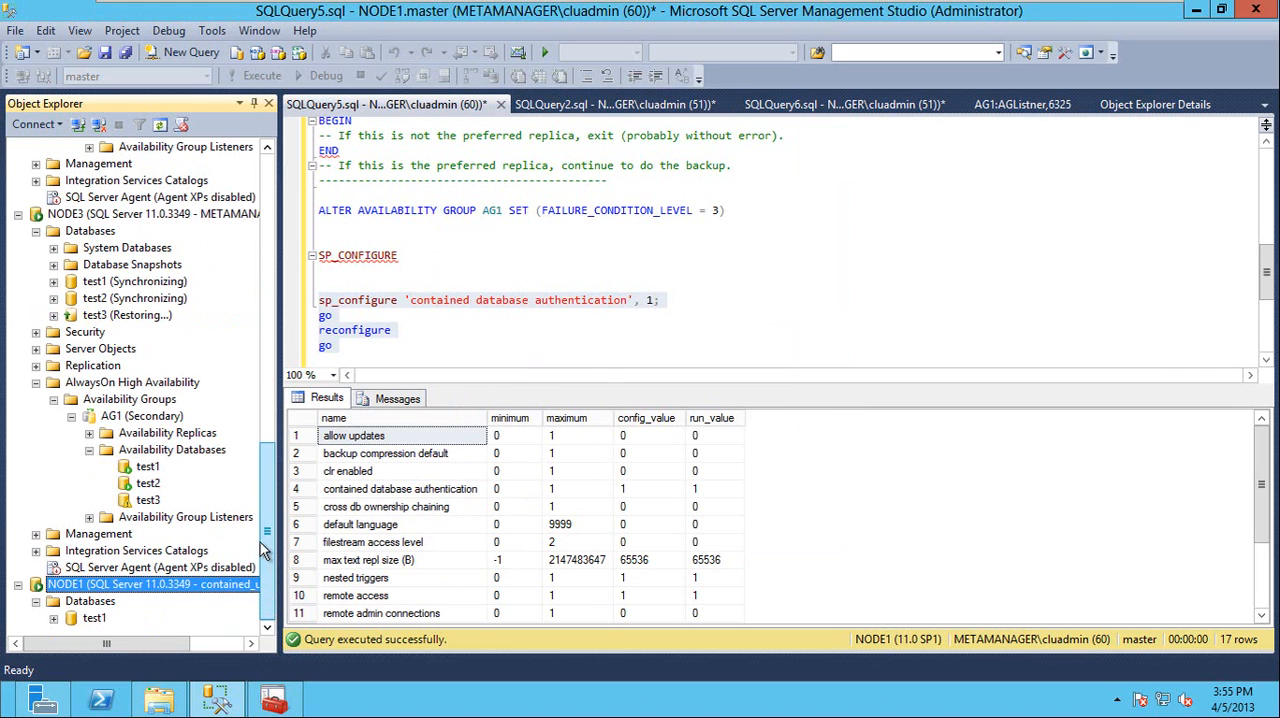
# Disconnect the contained_user session from NODE1 and collapse the Security folder of the original NODE1 connection
pyautogui.rightClick(146, 591)
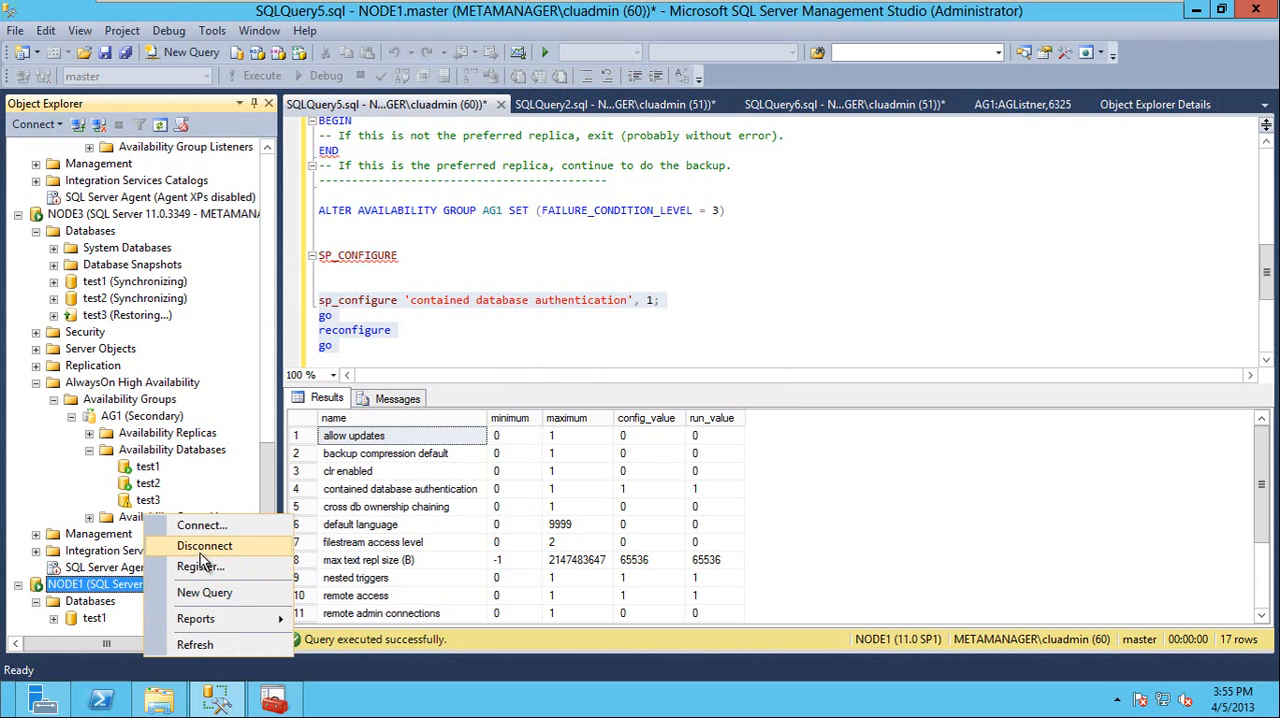
pyautogui.click(204, 546)
pyautogui.scroll(5, 270, 170)
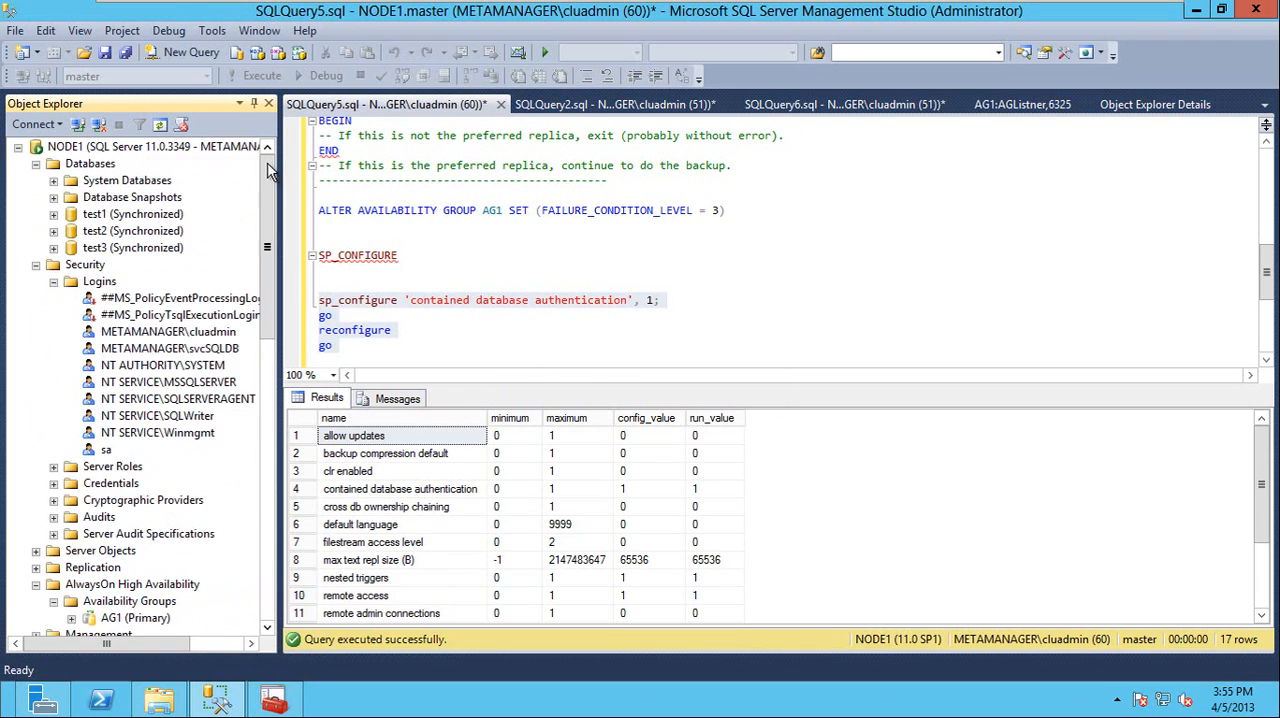
pyautogui.click(36, 264)
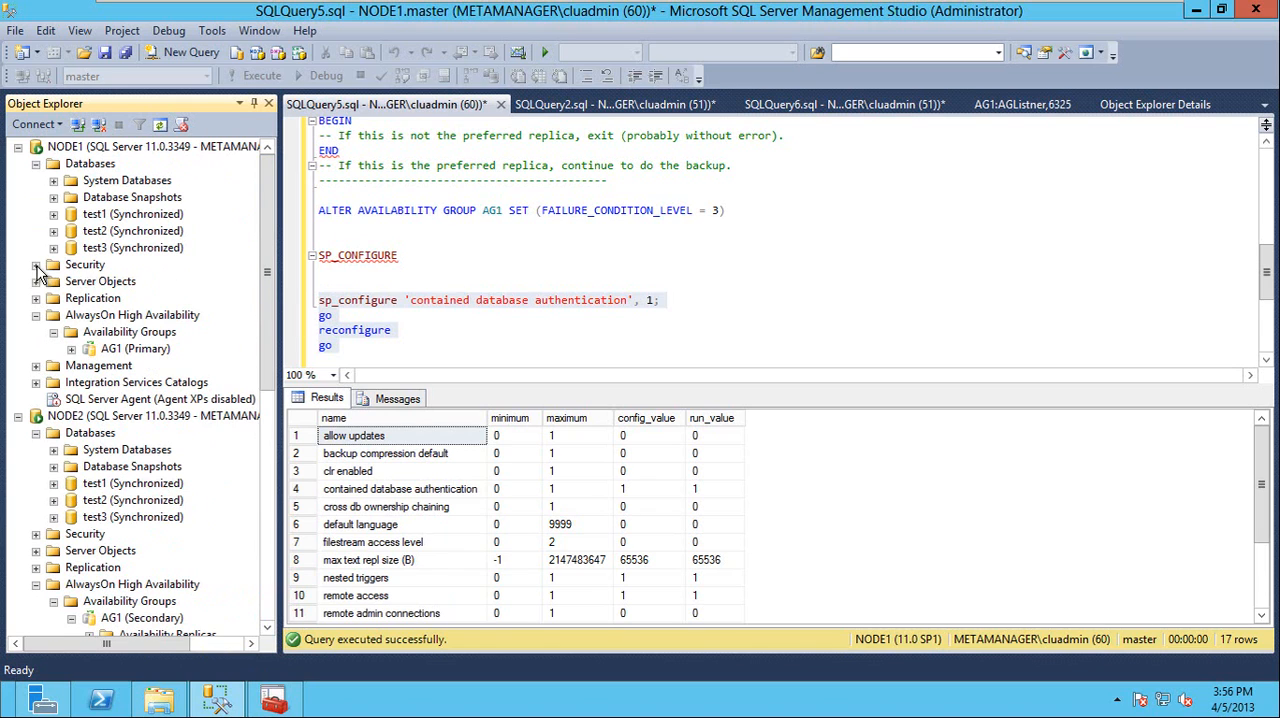
# Start a failover of availability group AG1 from NODE1 and choose NODE2 as the new primary replica
pyautogui.rightClick(118, 348)
pyautogui.click(176, 450)
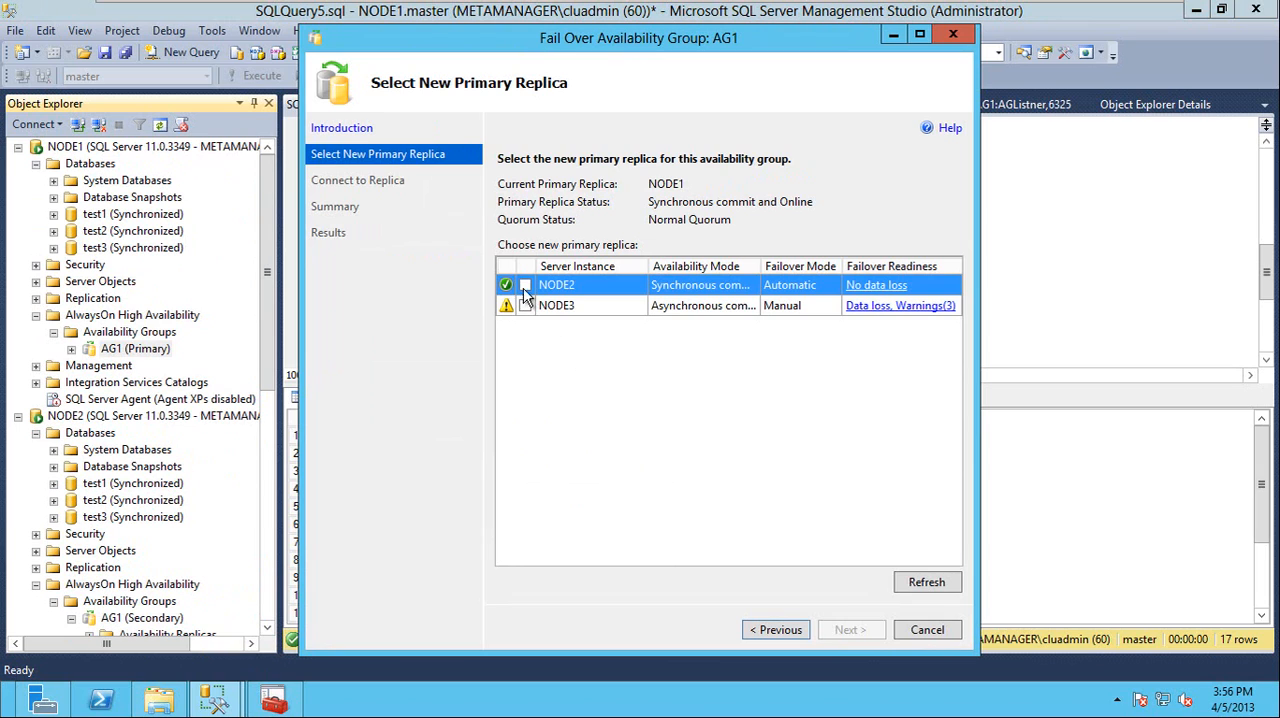
pyautogui.click(525, 286)
pyautogui.click(848, 630)
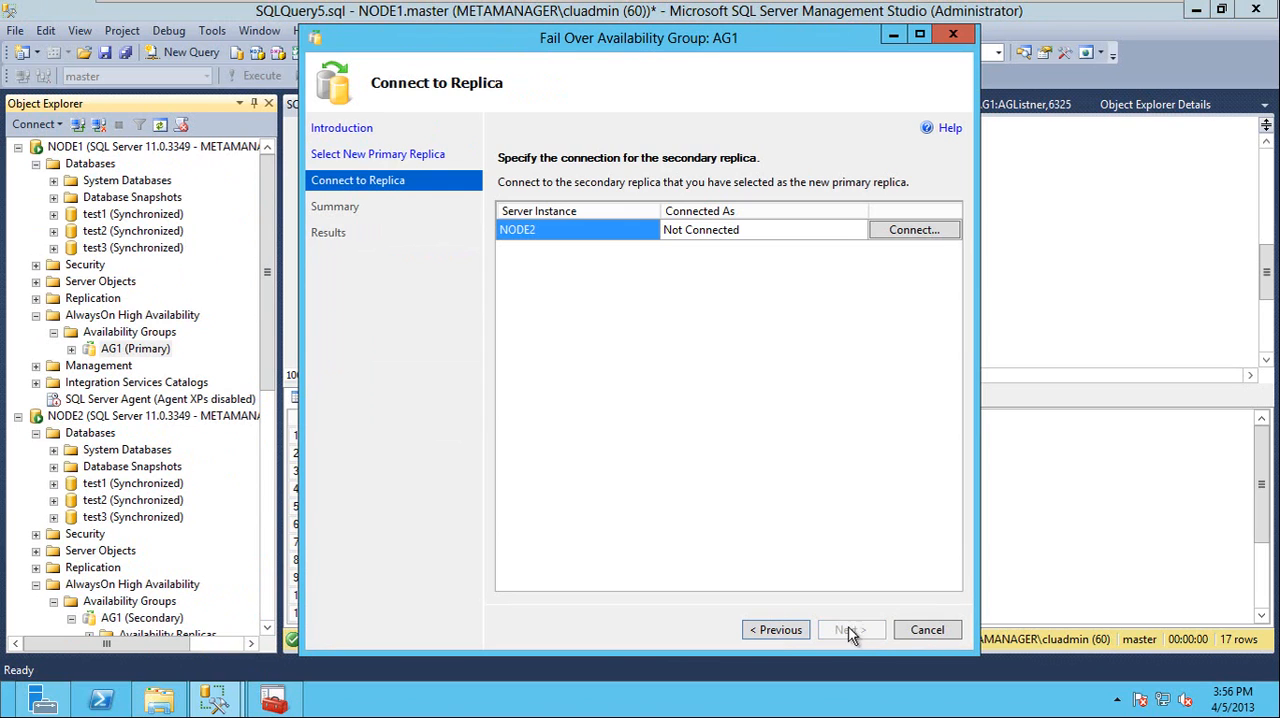
# Connect to NODE2 with Windows Authentication, run the AG1 failover, and close the failover wizard
pyautogui.click(905, 231)
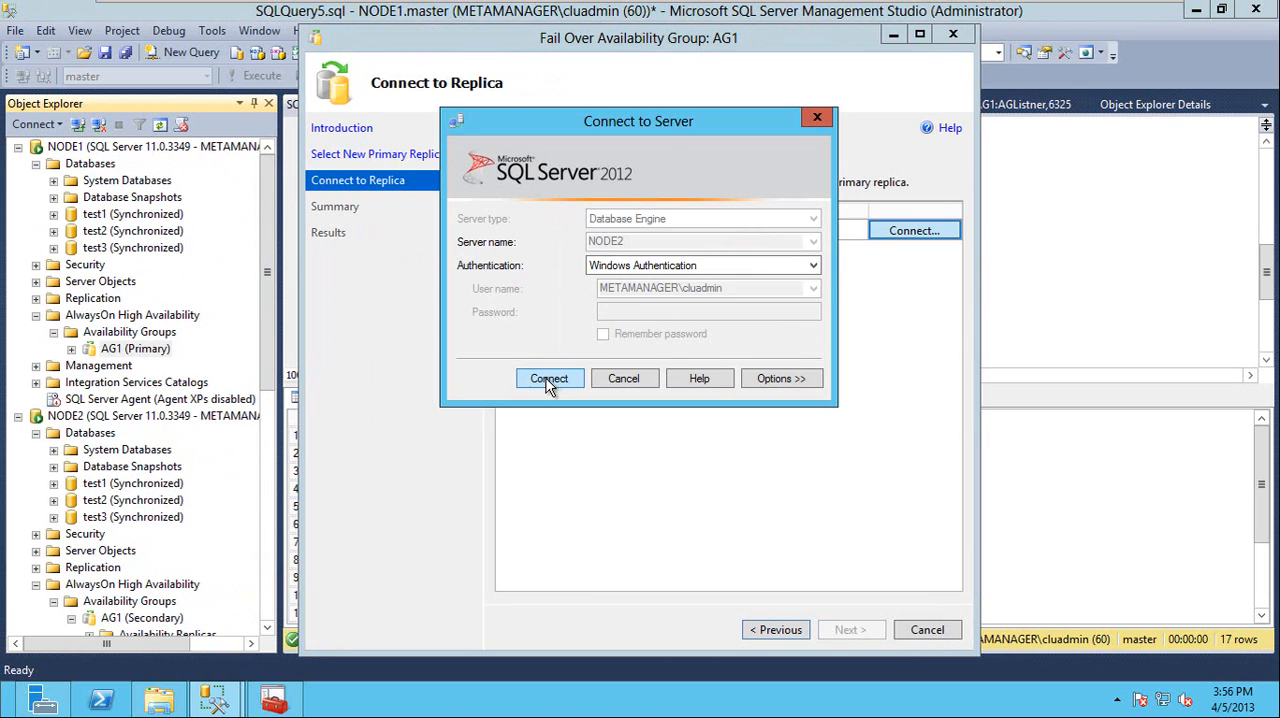
pyautogui.click(551, 377)
pyautogui.click(845, 630)
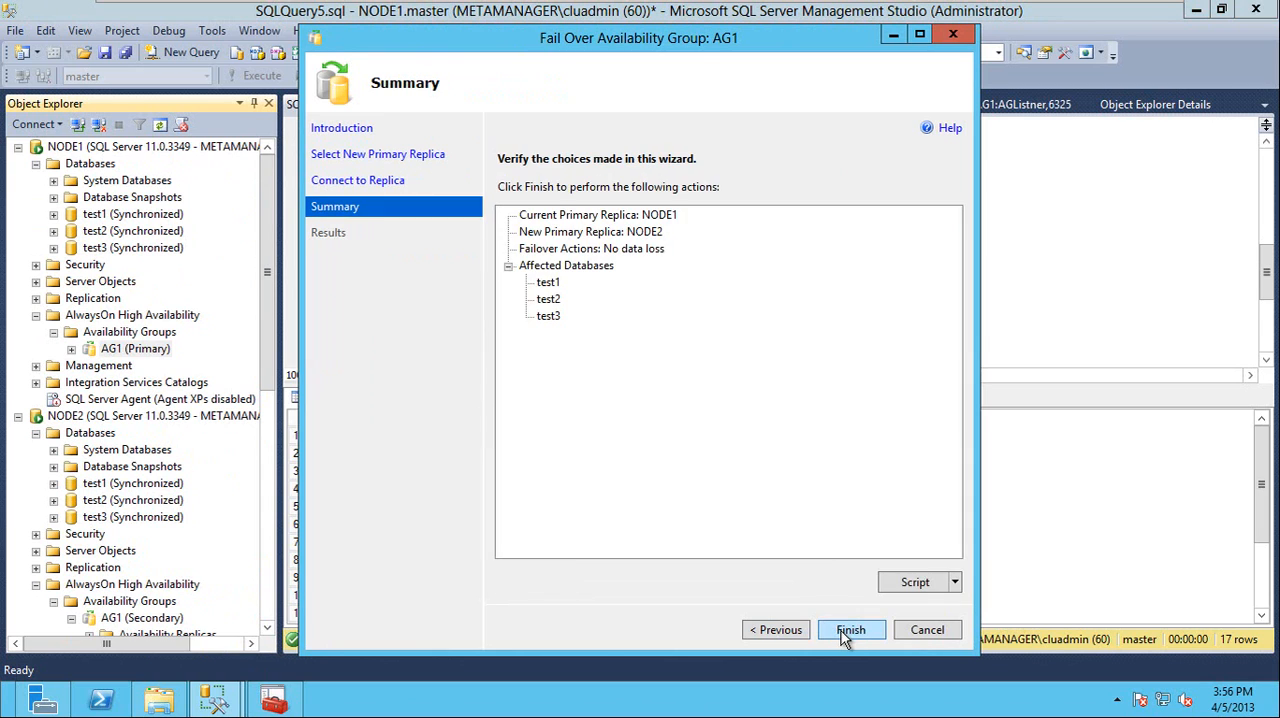
pyautogui.click(843, 630)
pyautogui.click(924, 632)
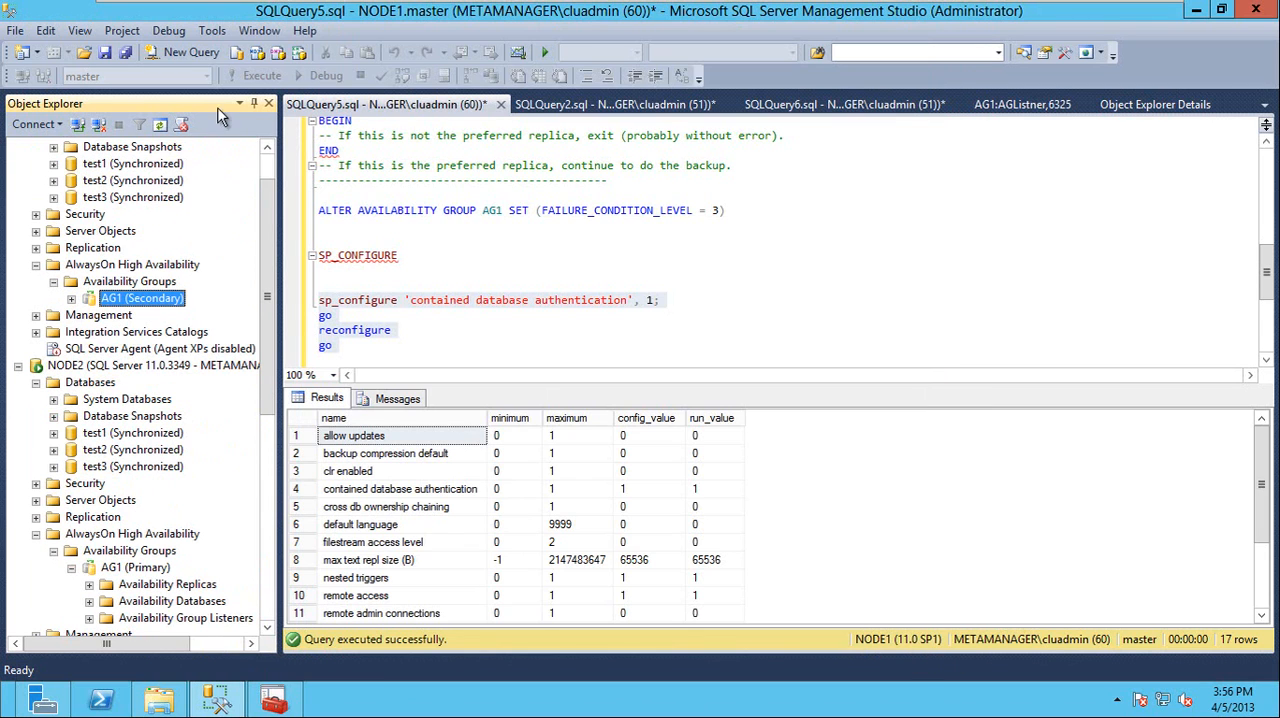
# Refresh the AG1 availability group under NODE1
pyautogui.scroll(1, 250, 200)
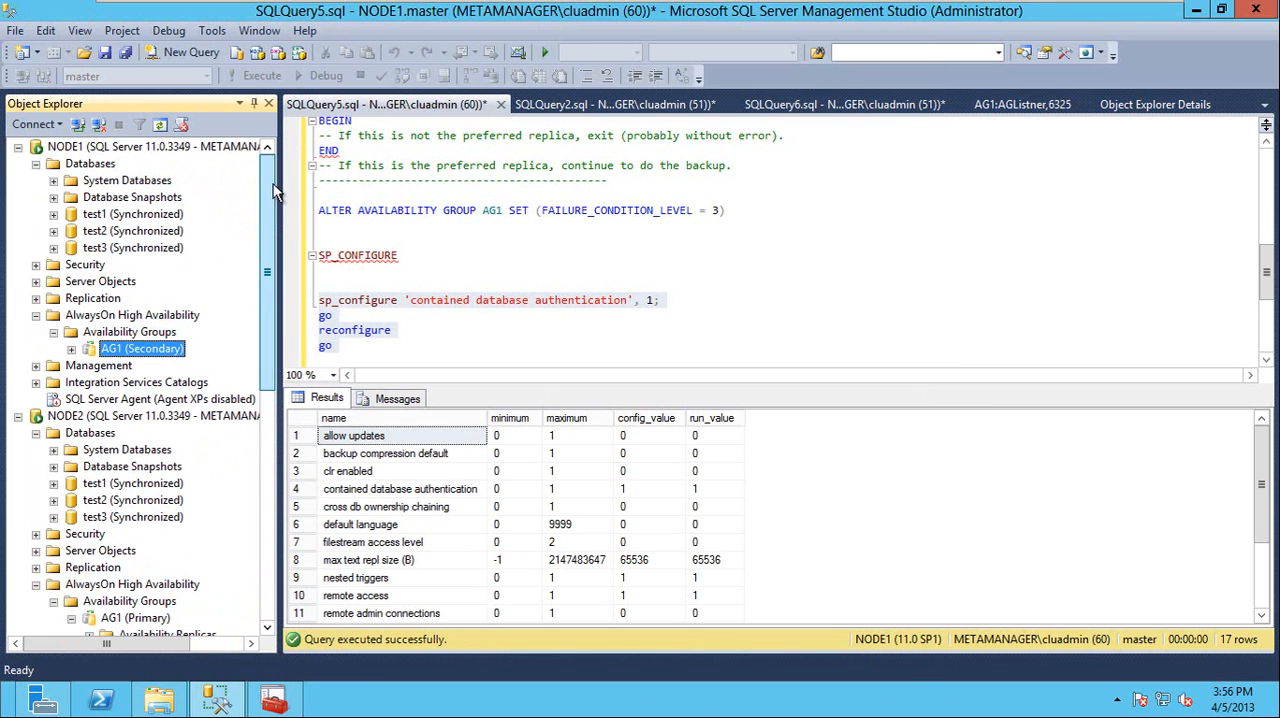
pyautogui.rightClick(120, 349)
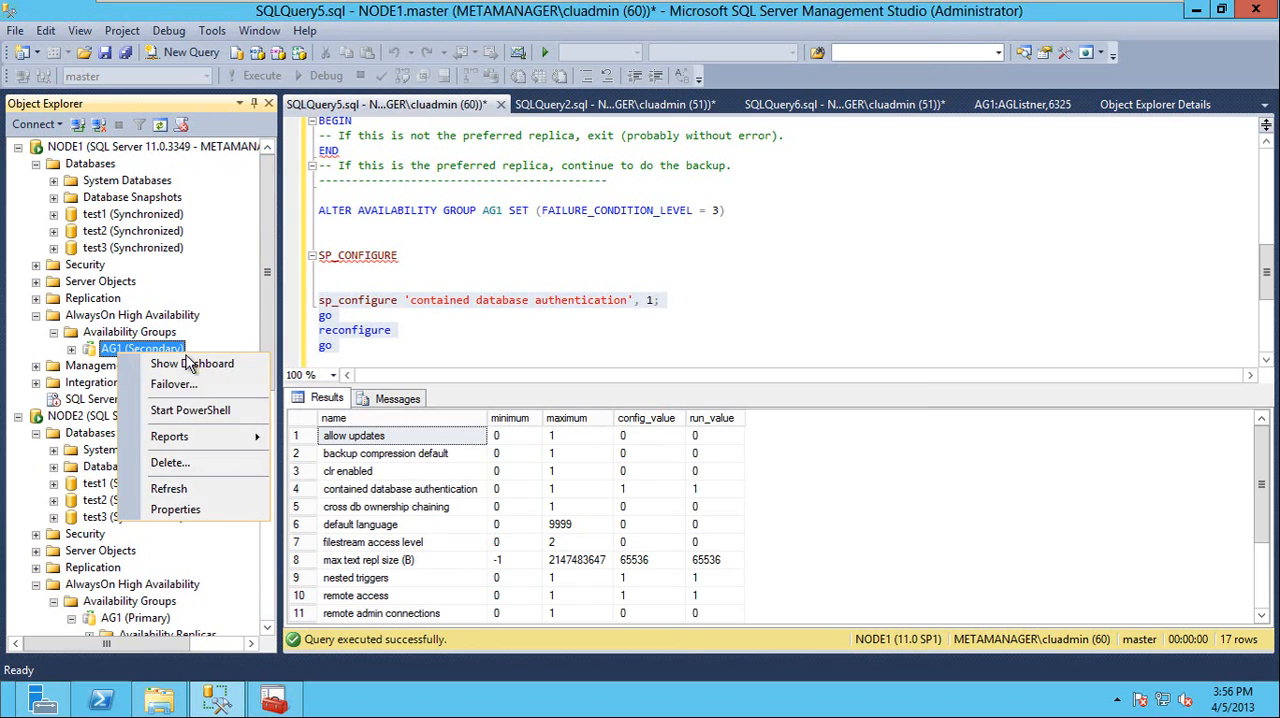
pyautogui.click(168, 489)
# Open a database engine connection to NODE2 using SQL Server Authentication, with login contained_user and the account password
pyautogui.click(40, 124)
pyautogui.click(75, 145)
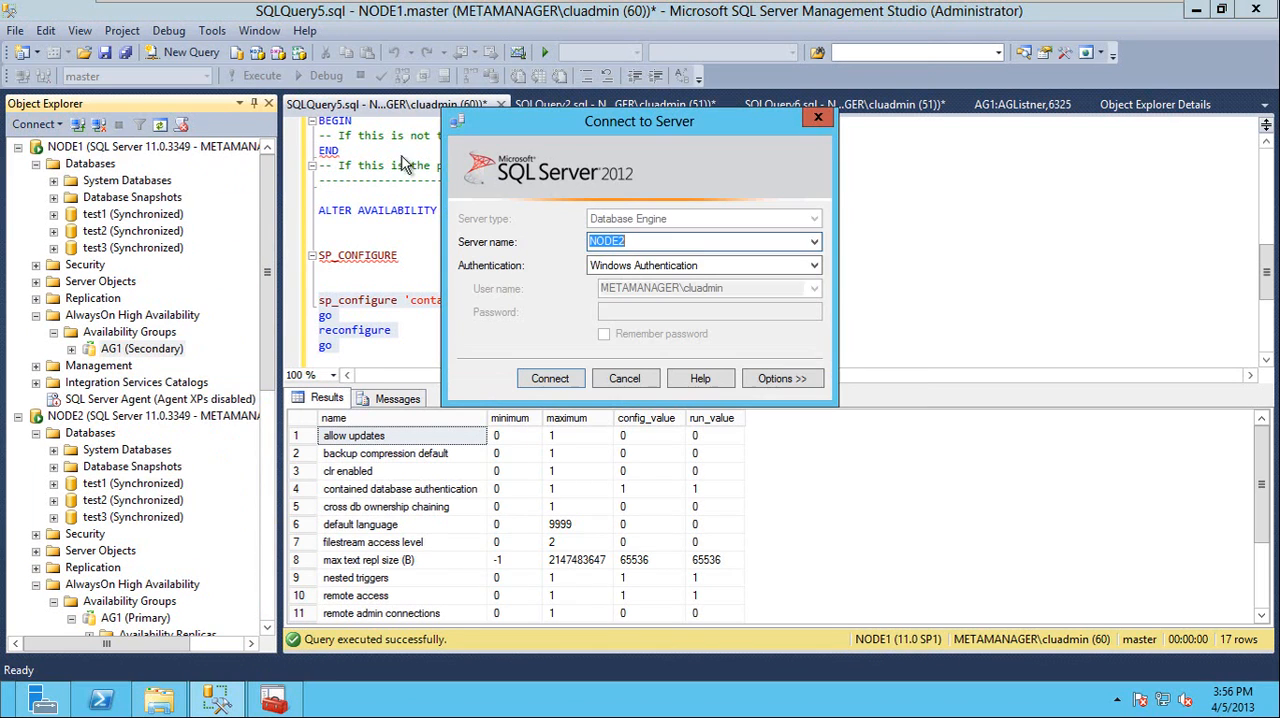
pyautogui.click(675, 266)
pyautogui.click(668, 295)
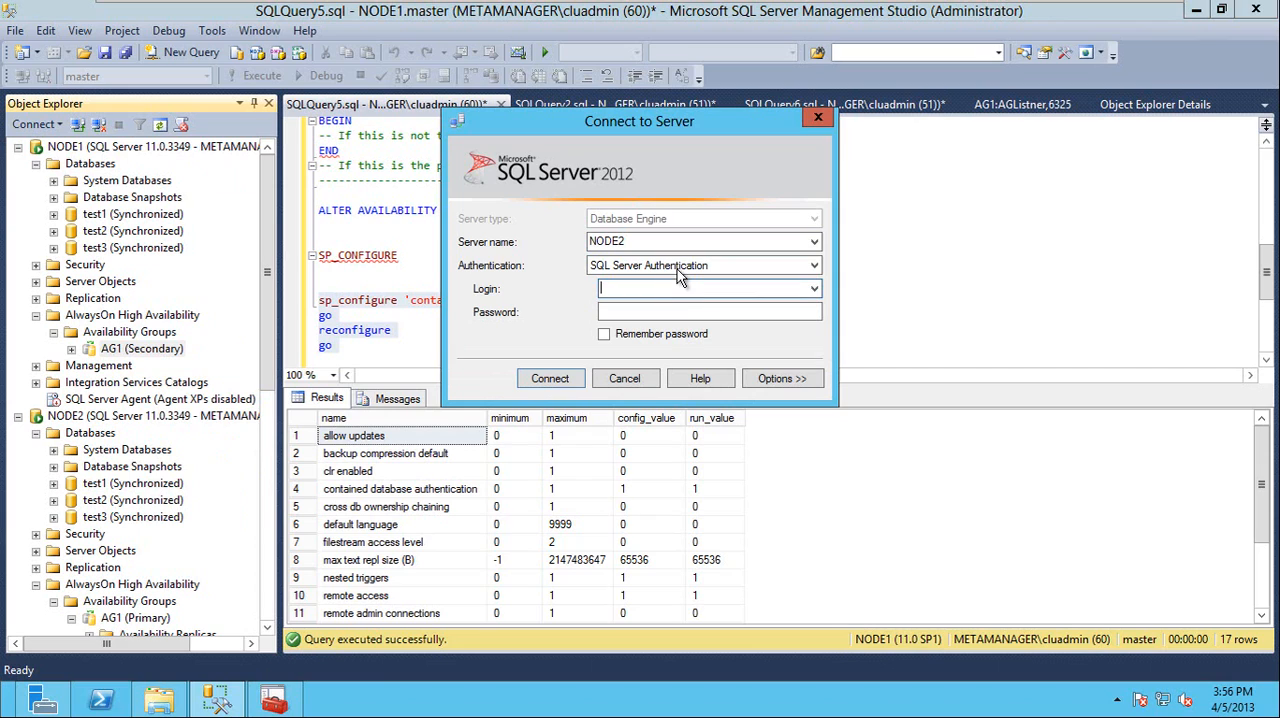
pyautogui.press('Tab')
pyautogui.write('cont')
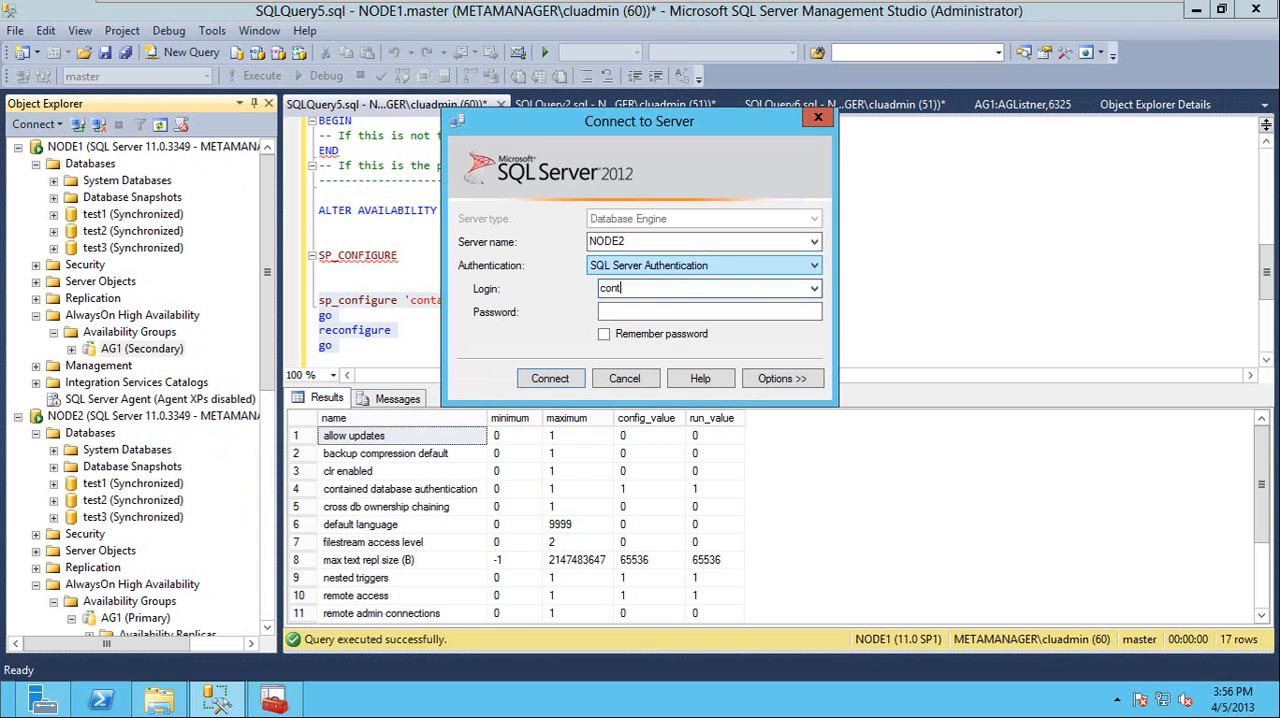
pyautogui.write('ained_user')
pyautogui.press('Tab')
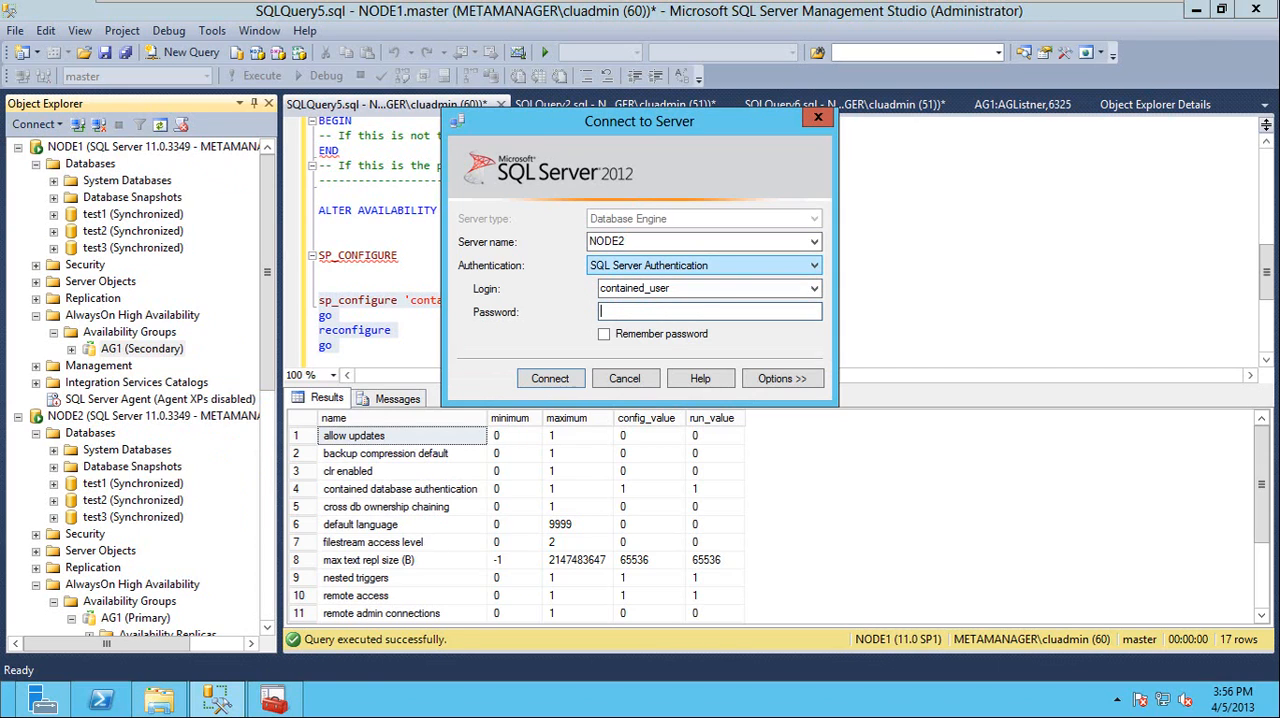
# Set the database to connect to as test1 and connect to NODE2 as contained_user
pyautogui.click(798, 381)
pyautogui.click(701, 282)
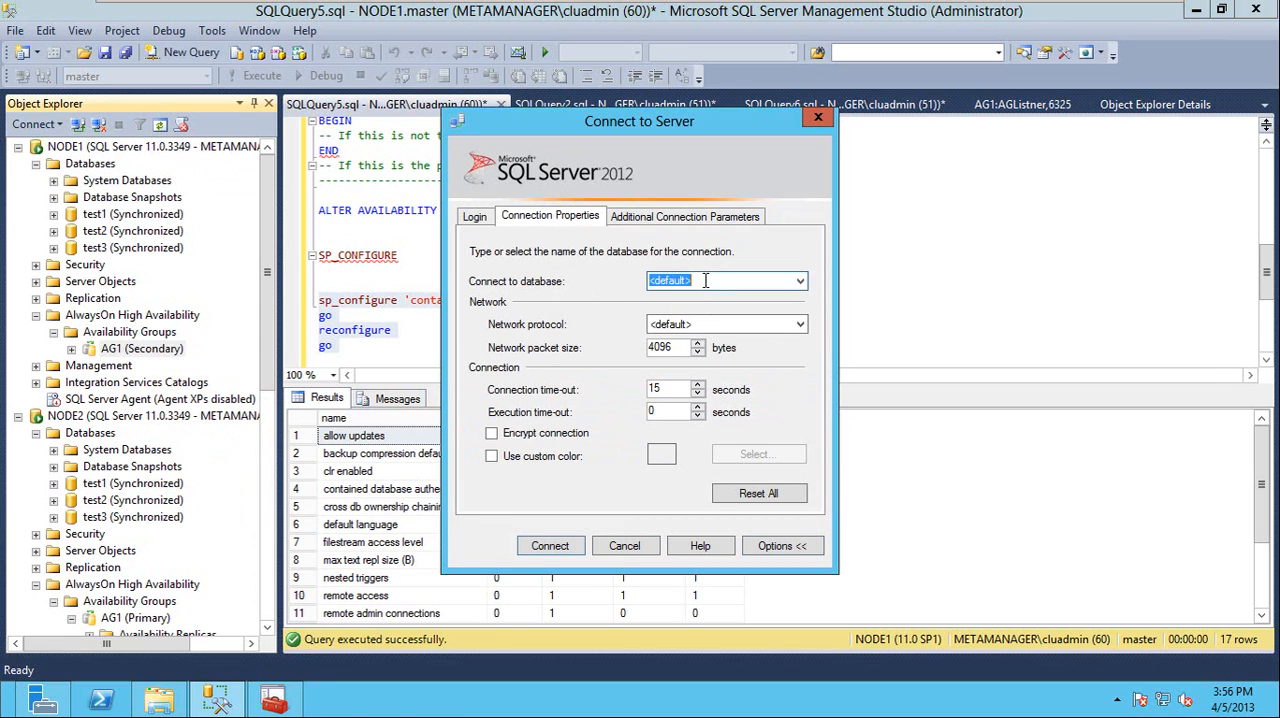
pyautogui.write('test1')
pyautogui.click(559, 546)
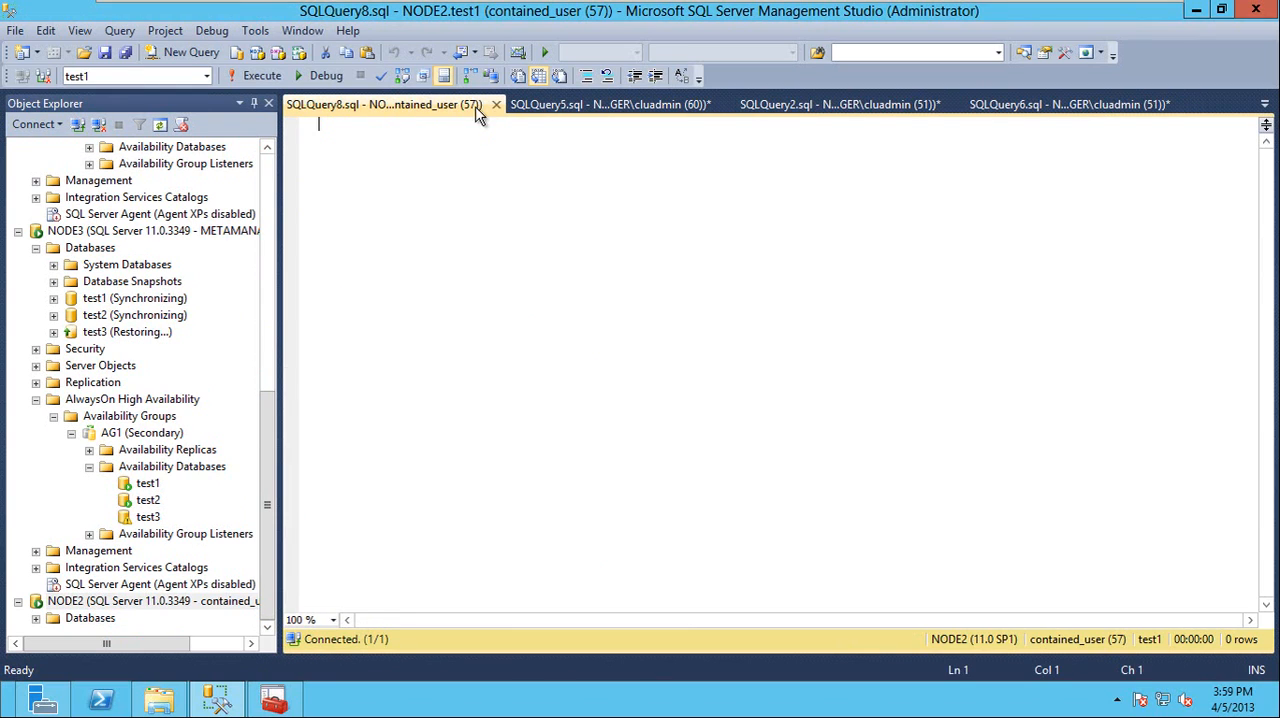
# Disconnect the contained_user session from NODE2
pyautogui.click(495, 104)
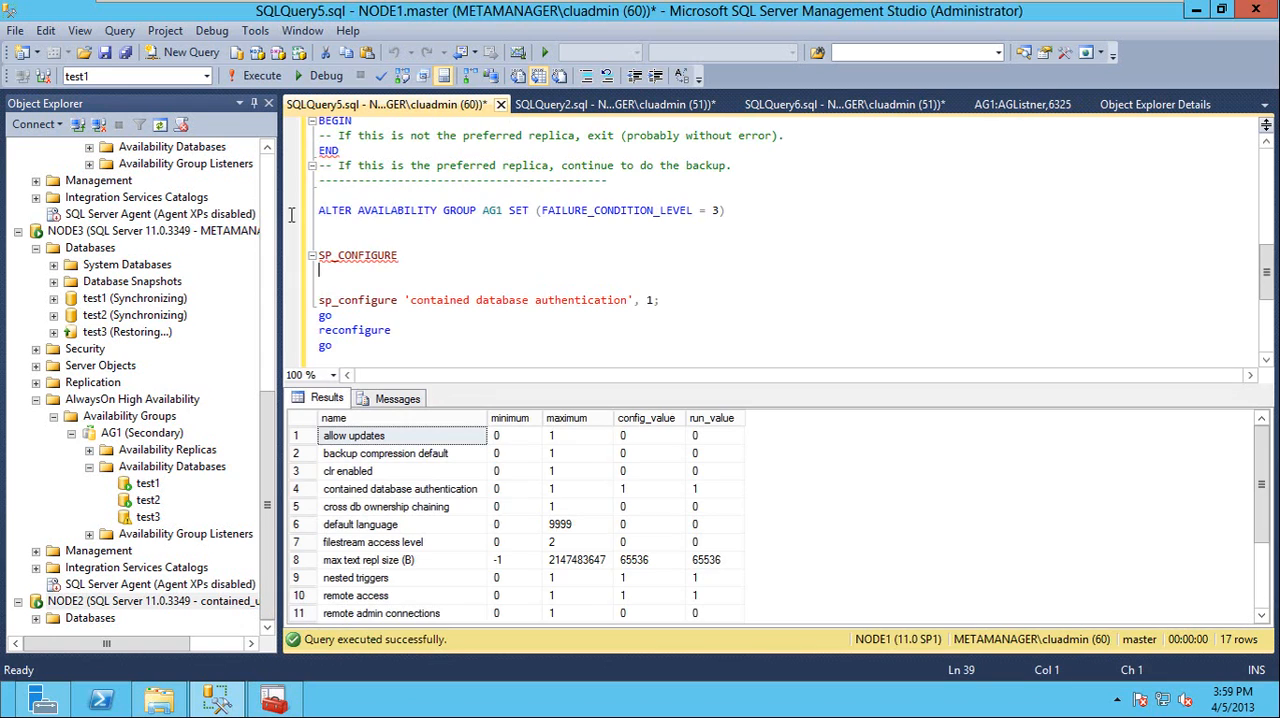
pyautogui.rightClick(92, 603)
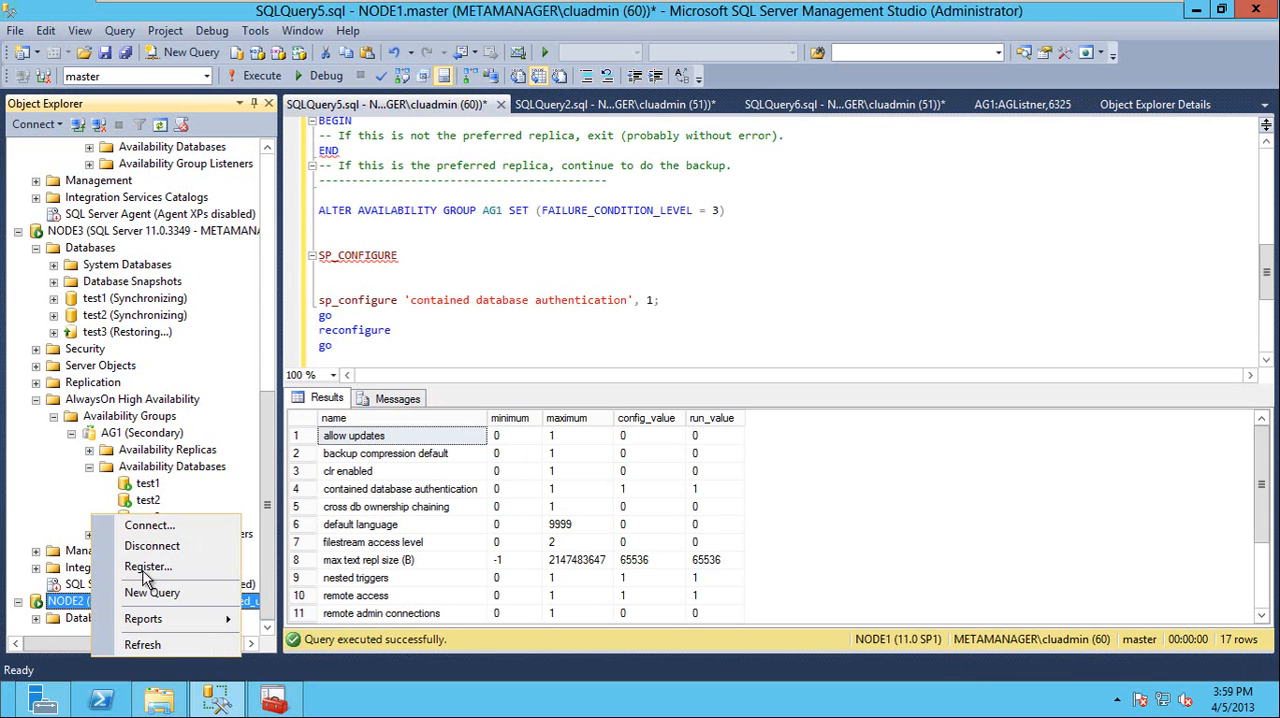
pyautogui.click(135, 544)
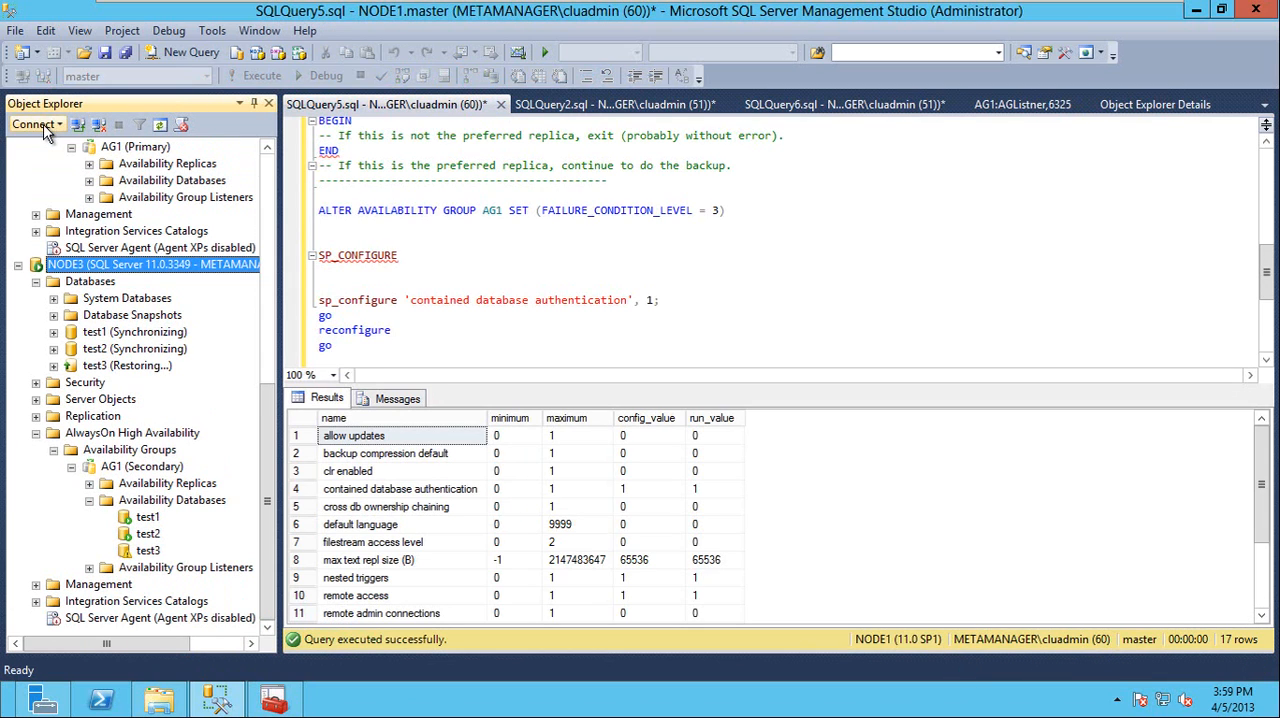
# Open a new database engine connection and choose the listener AGListner,6325 as the server
pyautogui.click(42, 124)
pyautogui.click(98, 148)
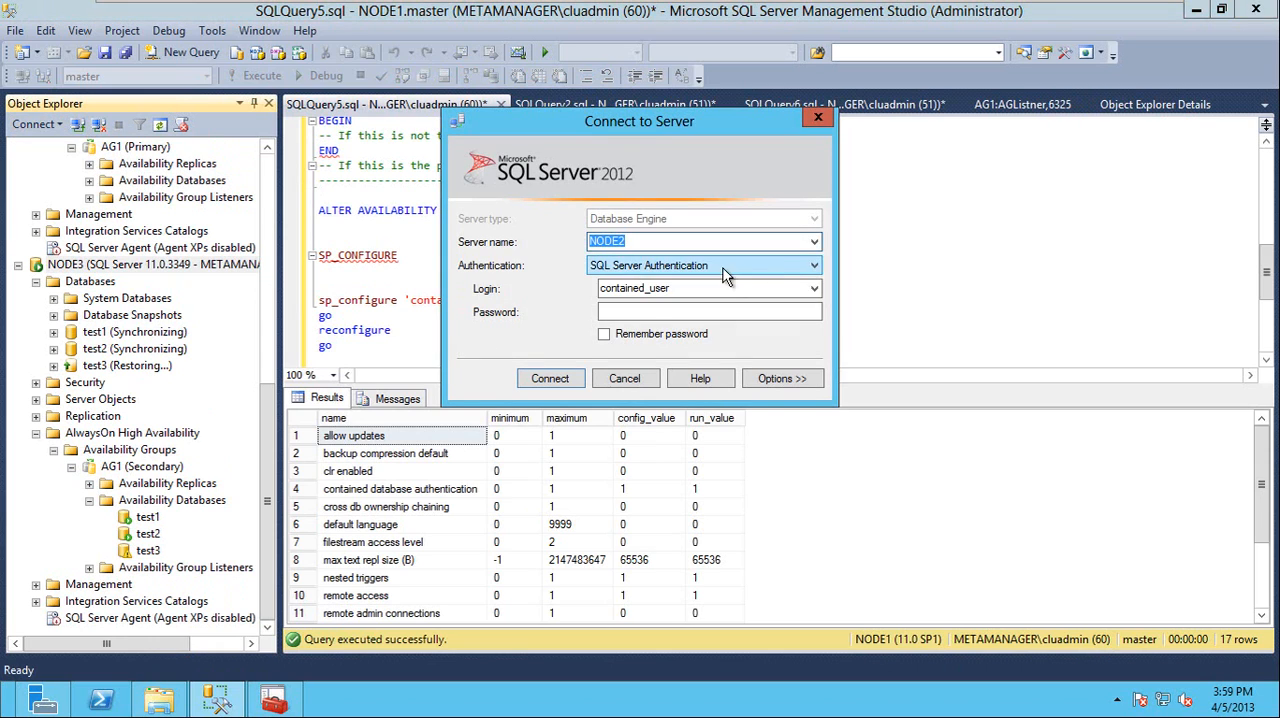
pyautogui.click(812, 245)
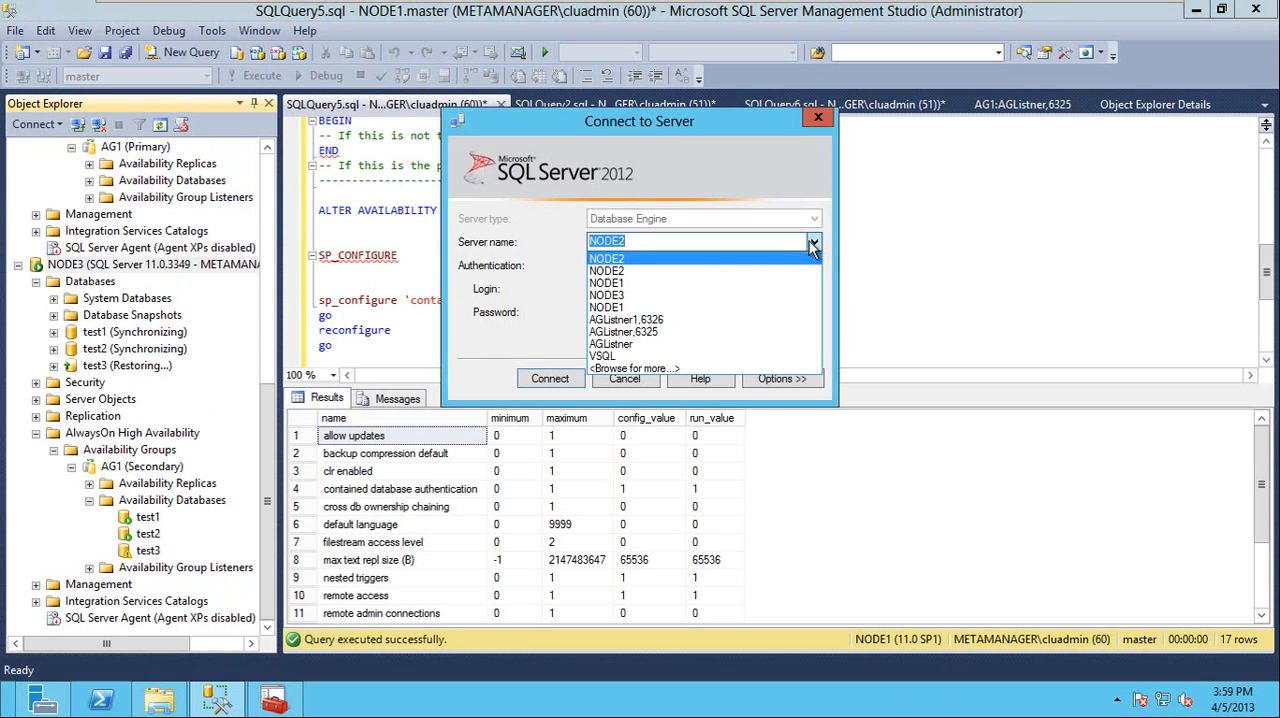
pyautogui.click(662, 331)
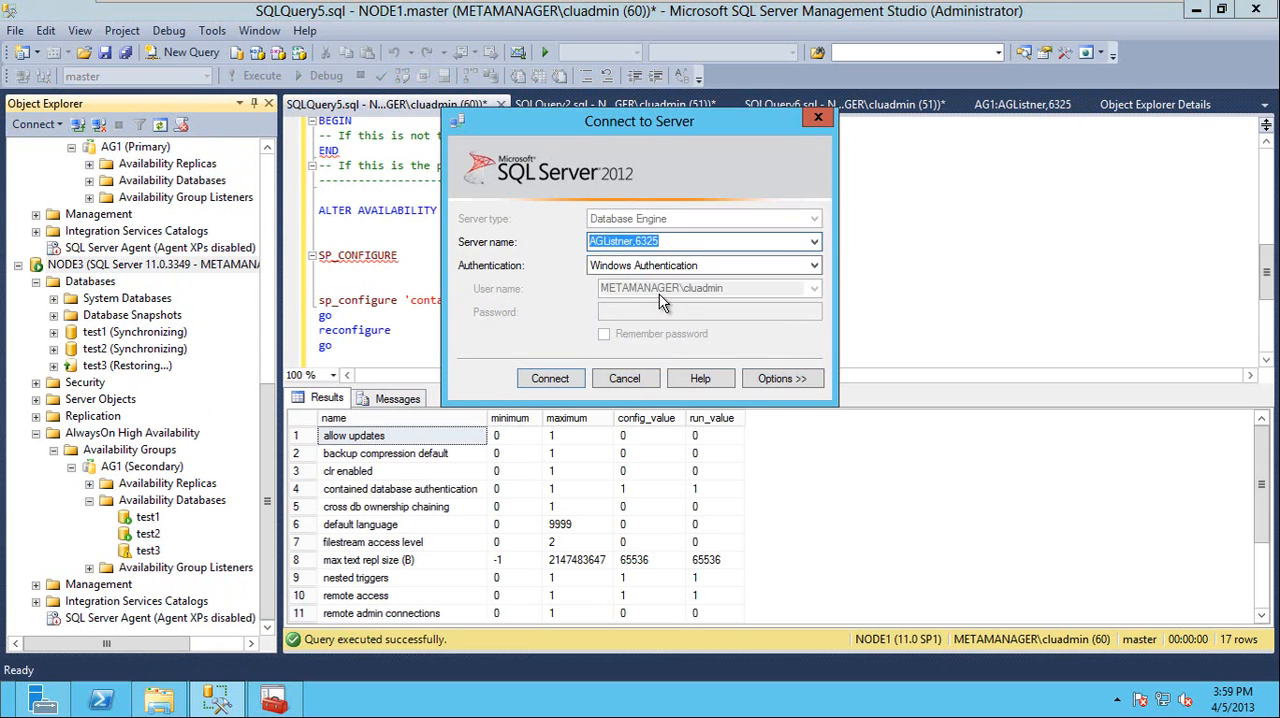
# Use SQL Server Authentication for the listener connection and enter login contained_user with the account password
pyautogui.click(684, 266)
pyautogui.click(672, 289)
pyautogui.click(673, 290)
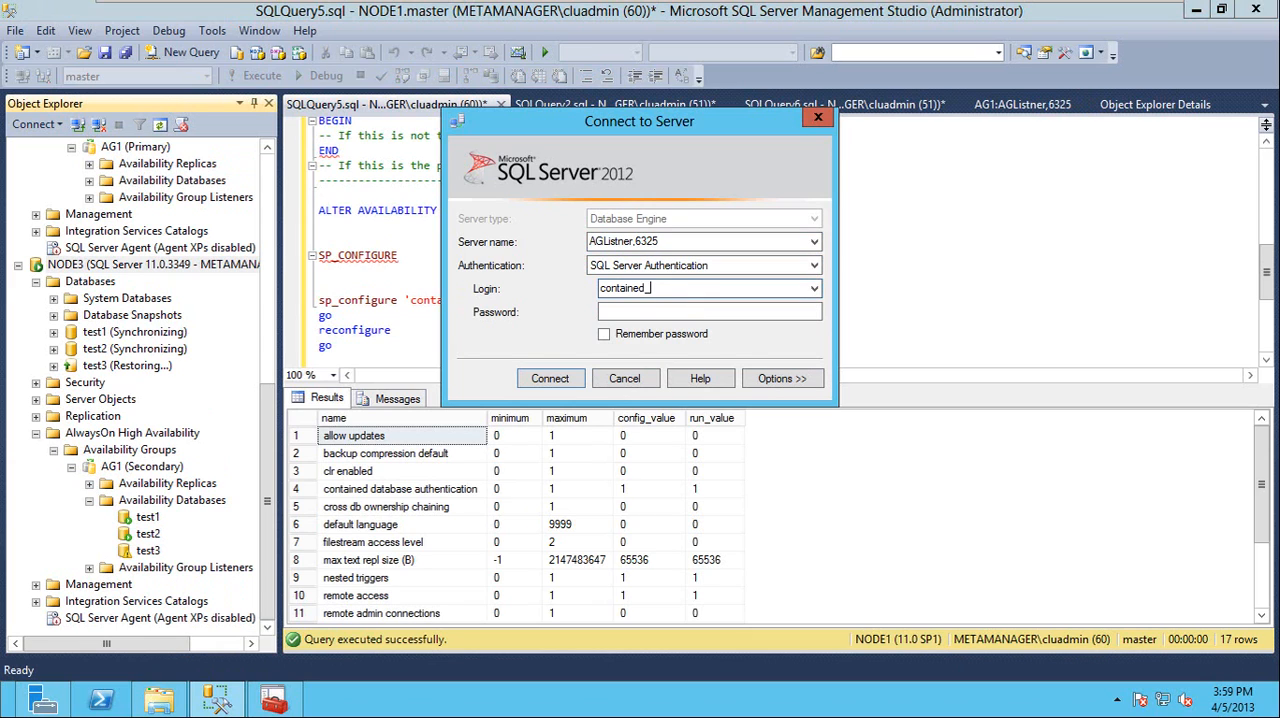
pyautogui.press('Tab')
pyautogui.write('********')
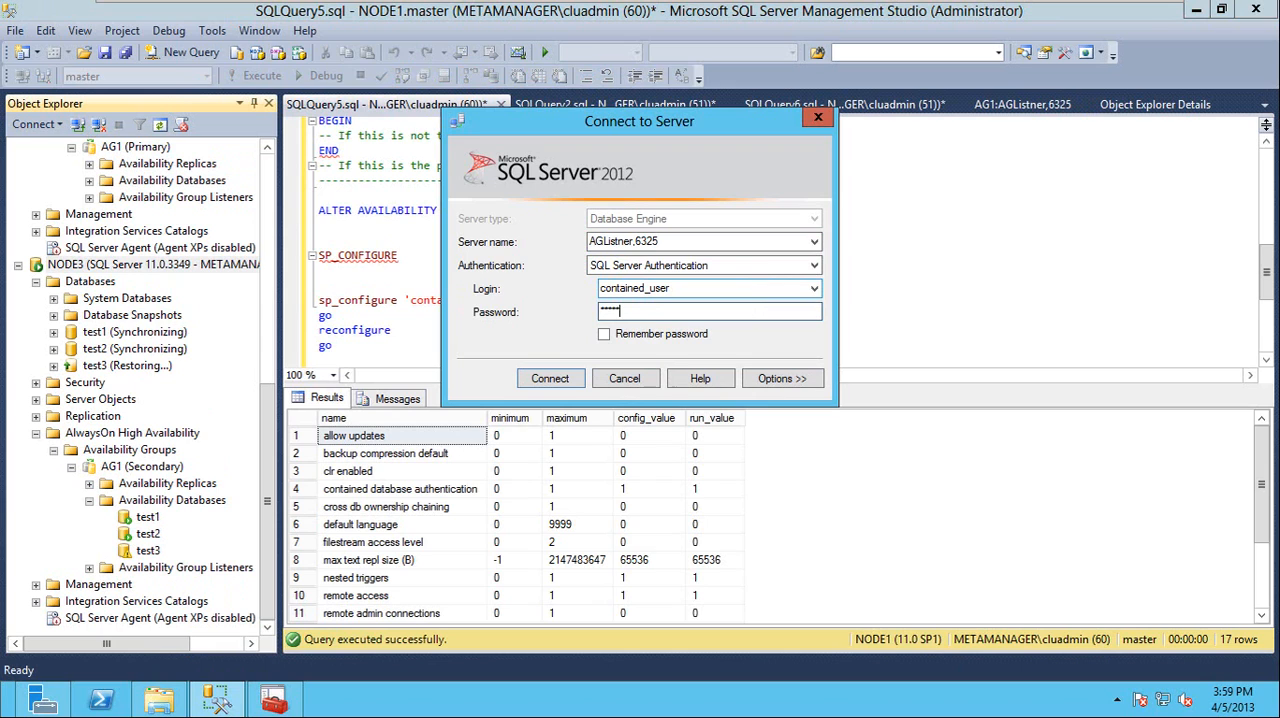
# Set the connection database to test1 and connect to AGListner,6325 as contained_user
pyautogui.click(768, 378)
pyautogui.click(743, 284)
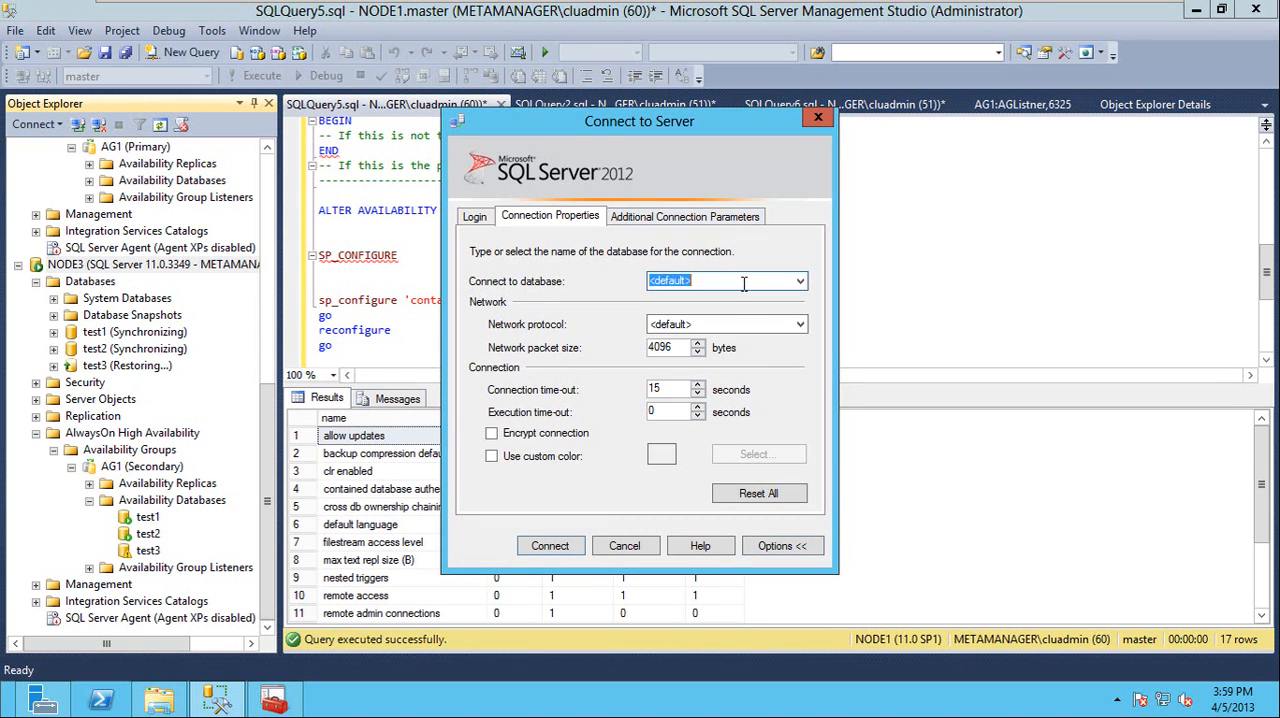
pyautogui.write('test1')
pyautogui.click(550, 546)
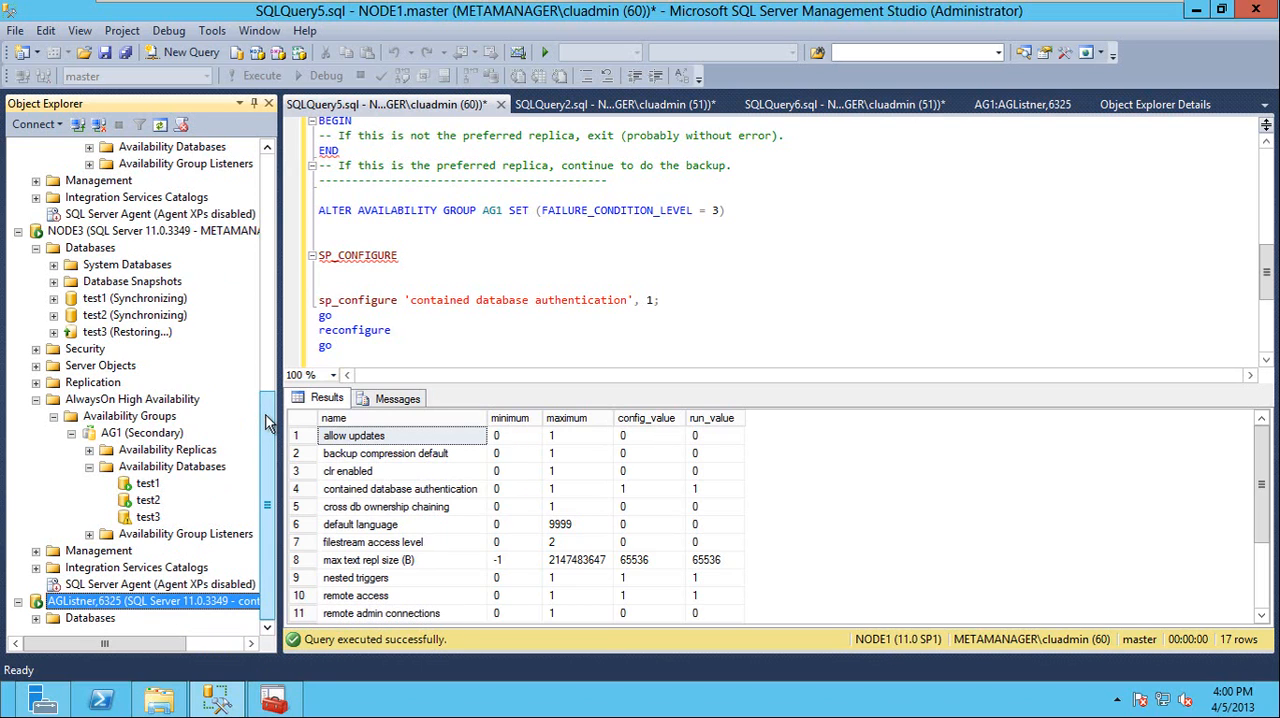
# Disconnect the contained_user session from the AGListner,6325 listener
pyautogui.rightClick(95, 607)
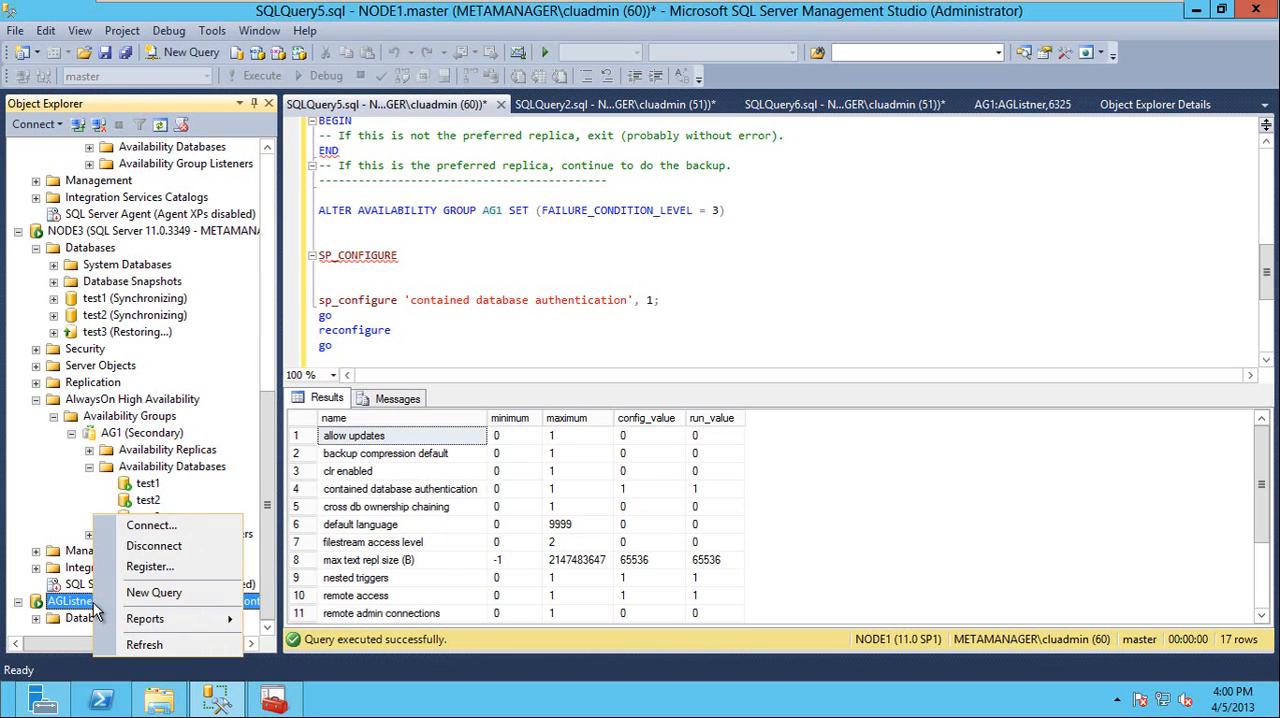
pyautogui.click(170, 544)
pyautogui.moveTo(268, 483); pyautogui.dragTo(276, 196)
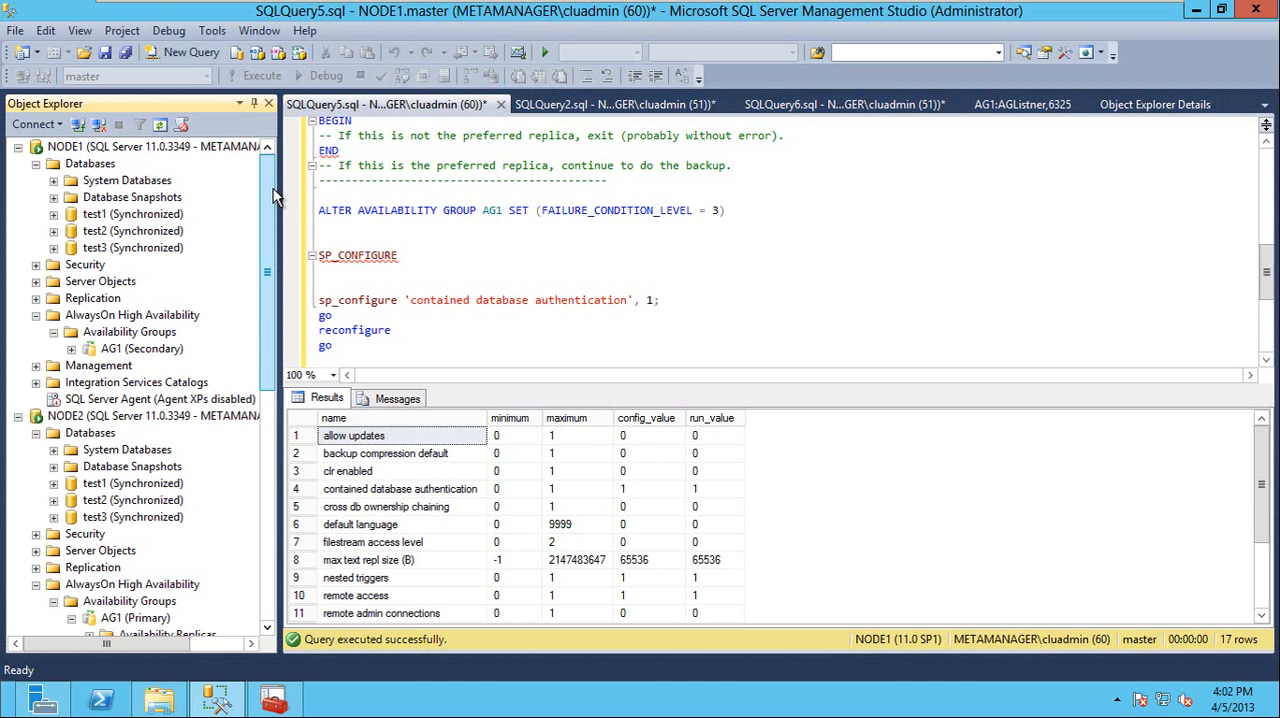
# Collapse the AlwaysOn High Availability folder of NODE2 and select that server's SQL Server Agent
pyautogui.click(64, 147)
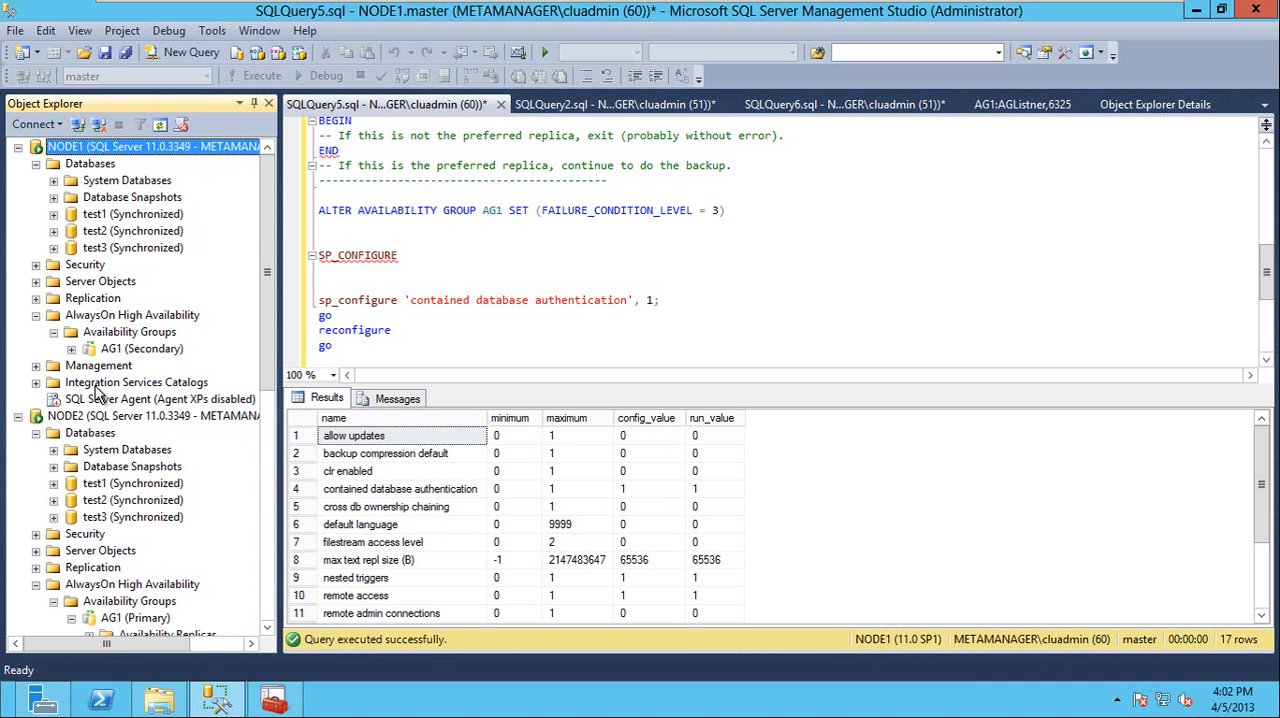
pyautogui.moveTo(271, 349); pyautogui.dragTo(271, 382)
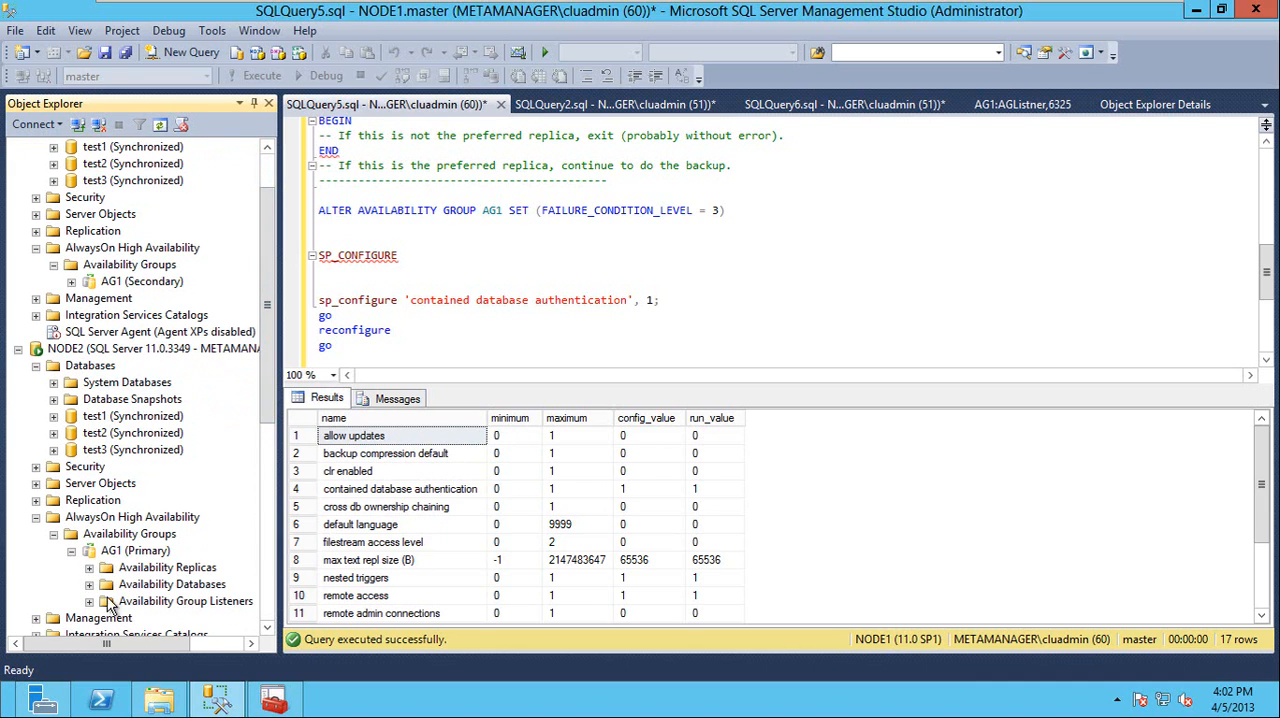
pyautogui.click(36, 517)
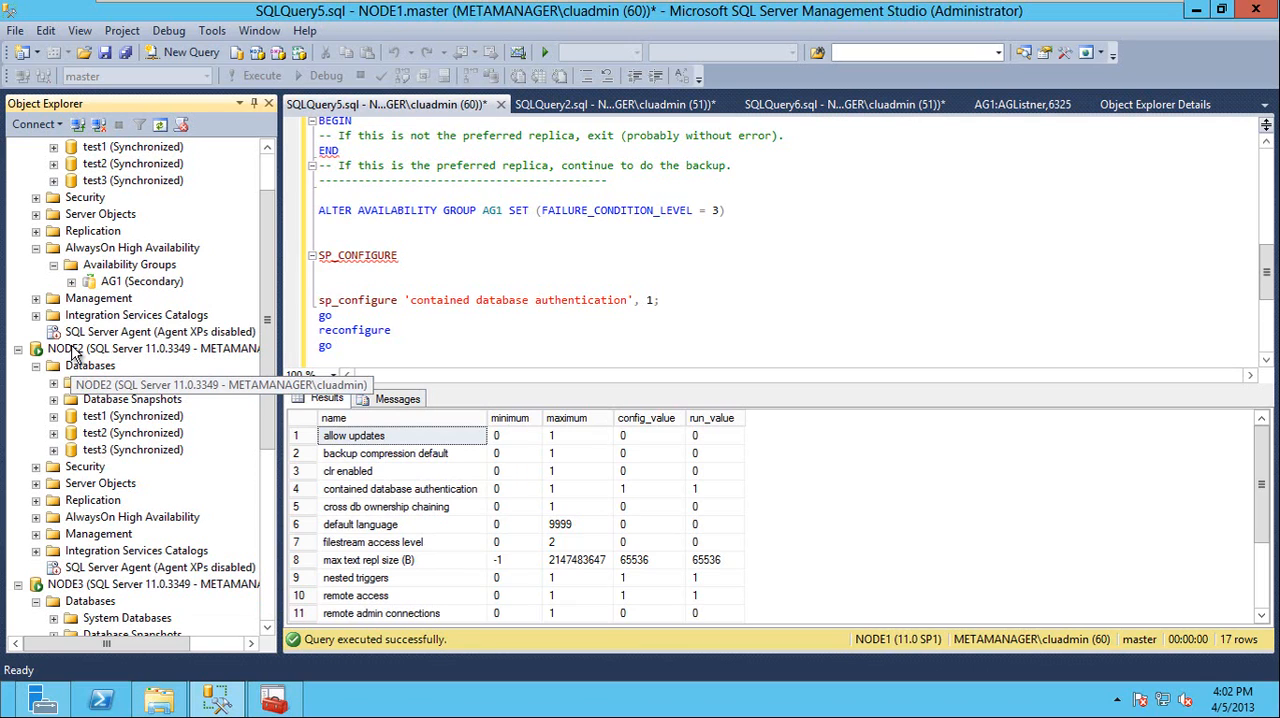
pyautogui.click(93, 570)
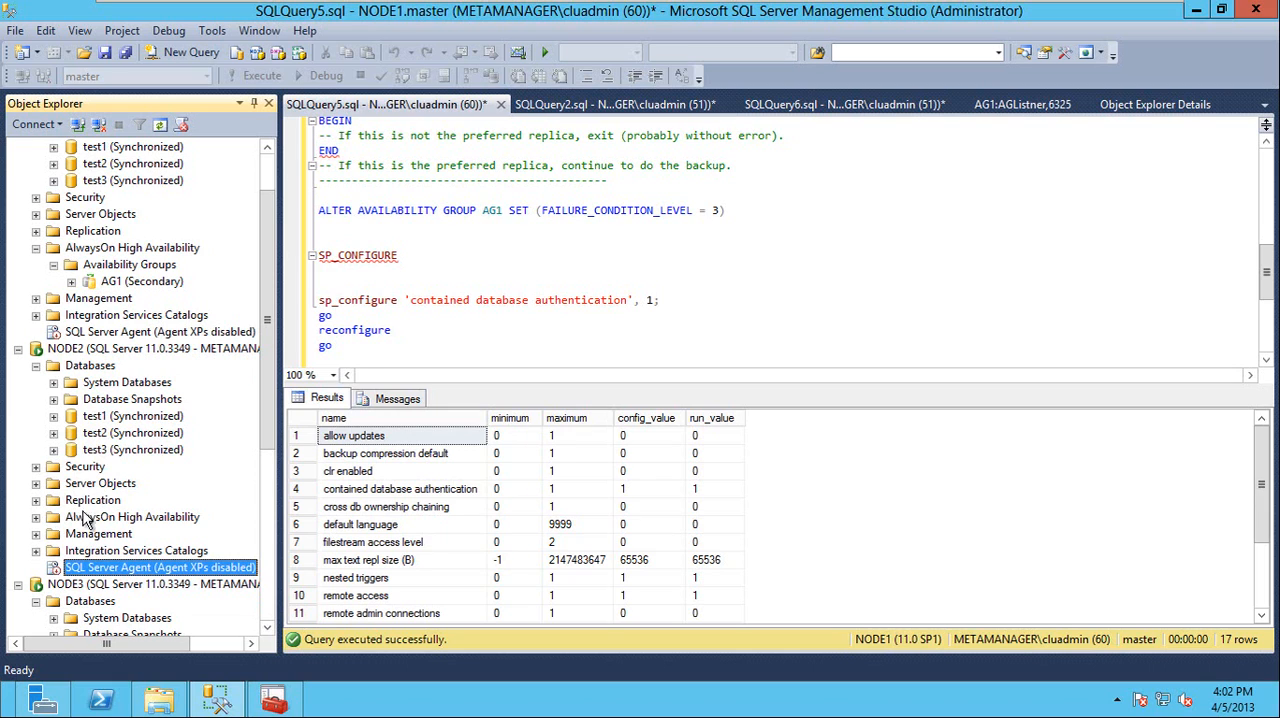
pyautogui.scroll(2, 266, 330)
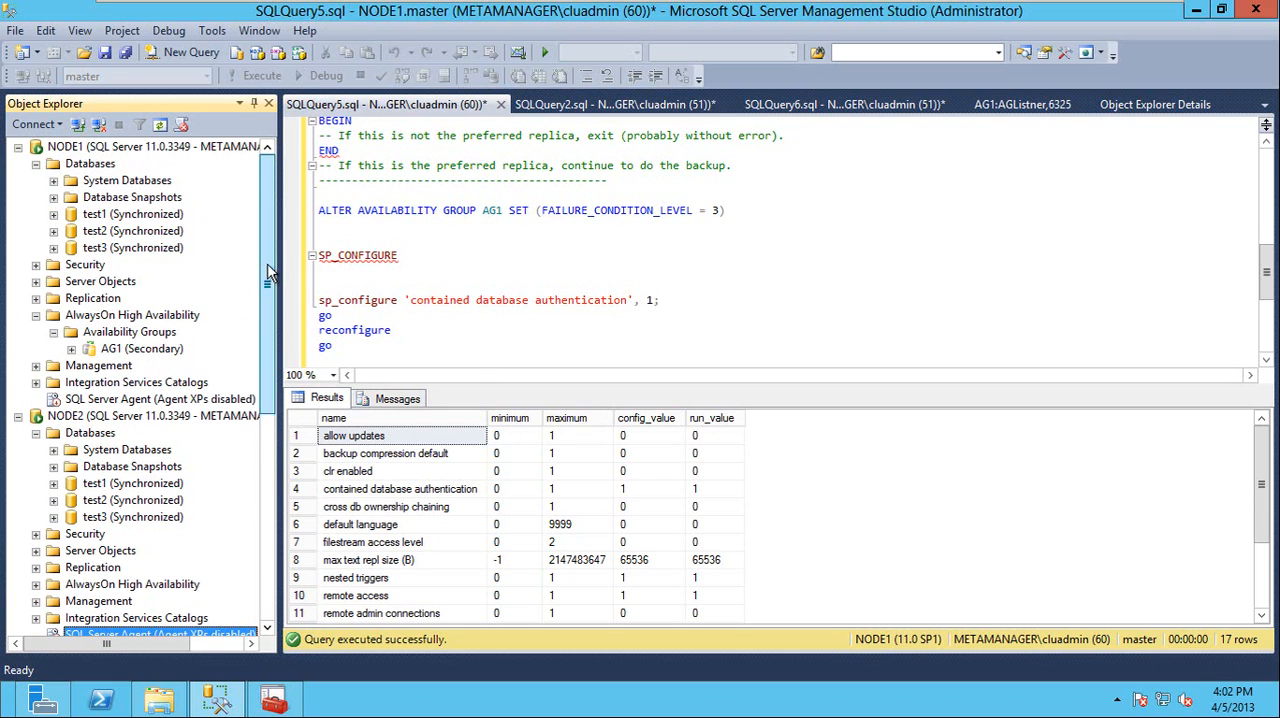